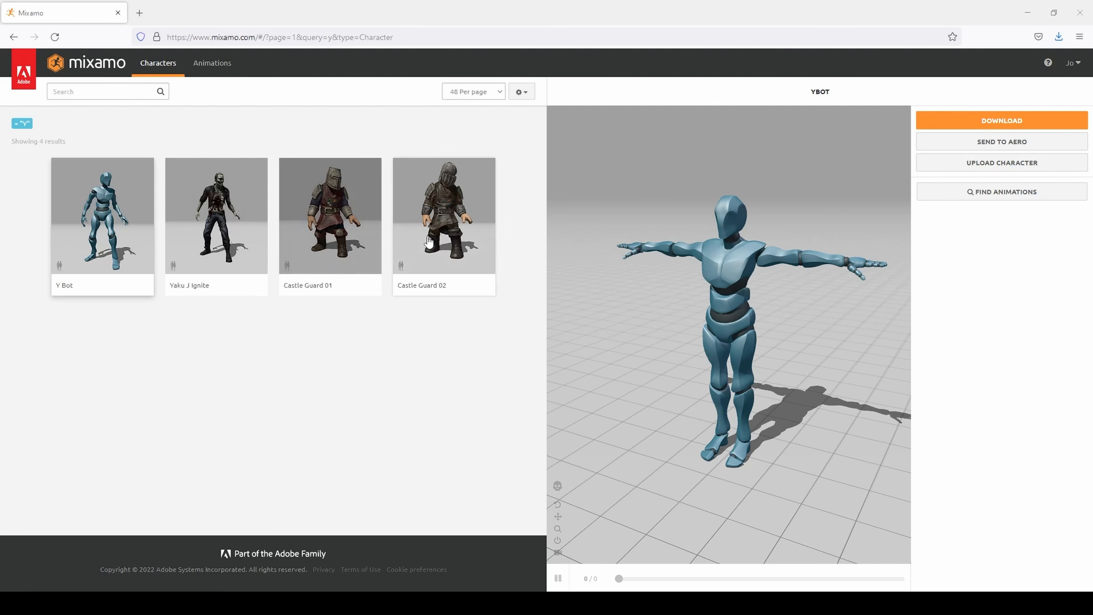
- Clear the "y" query from the character search and switch to browsing animations for Y Bot
left_click(192, 71)
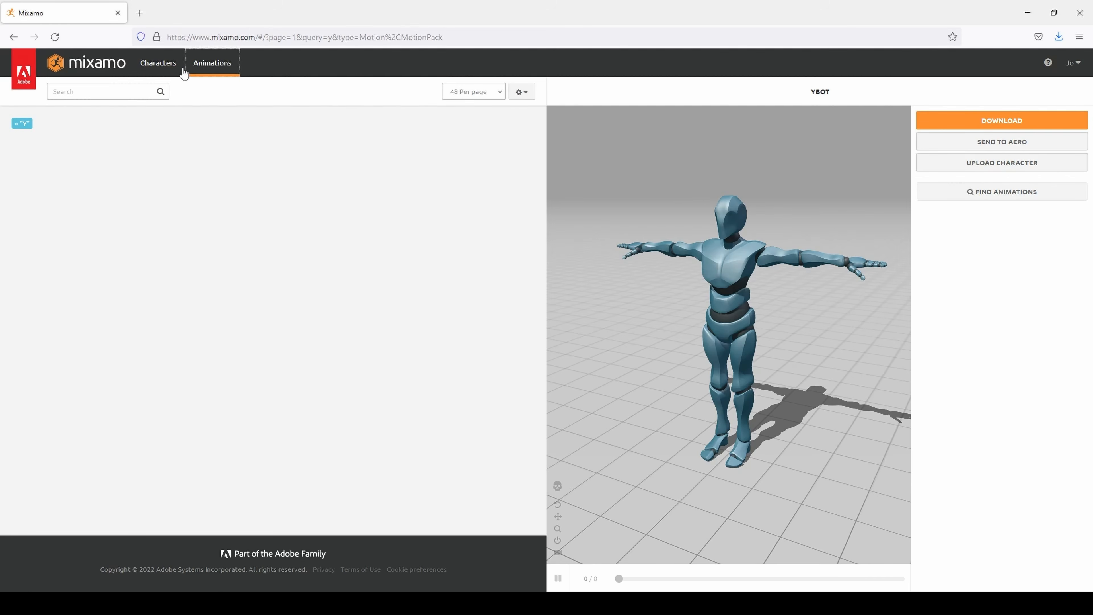
left_click(166, 70)
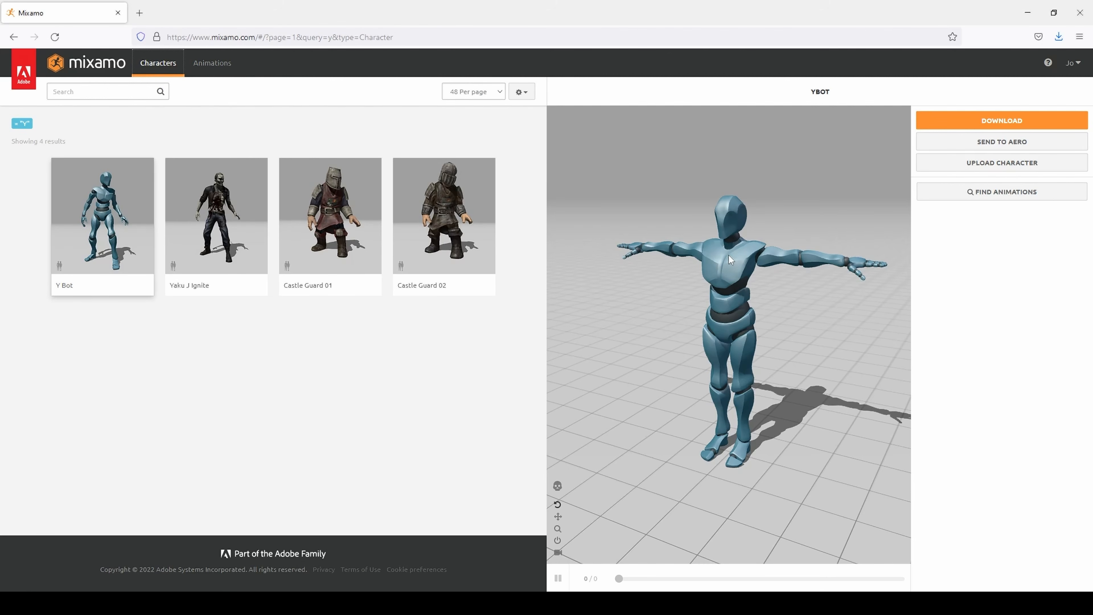
left_click(75, 91)
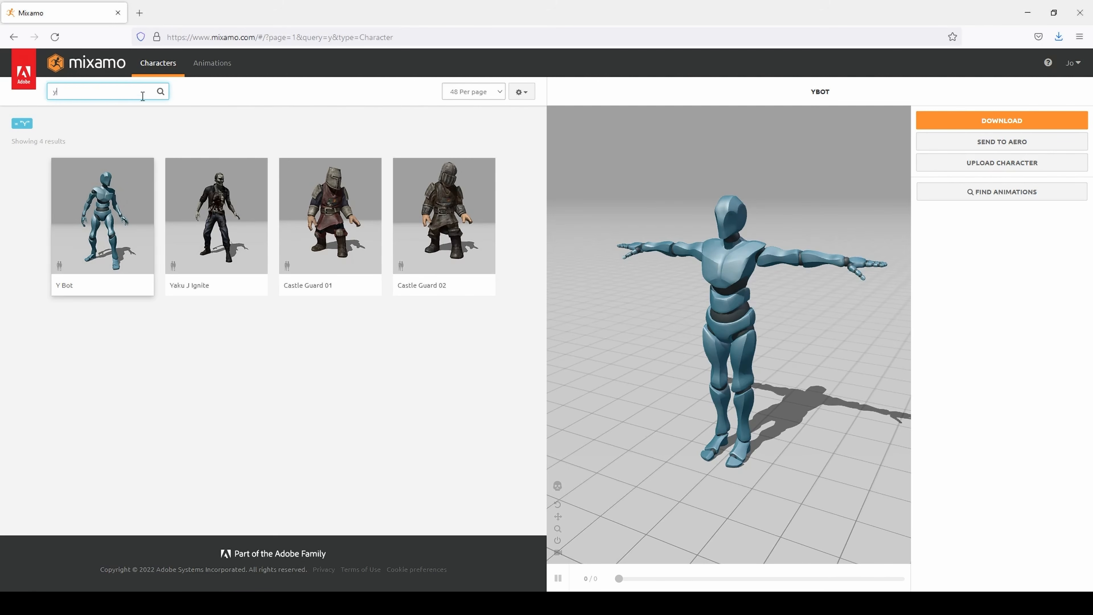
key("BackSpace")
left_click(200, 64)
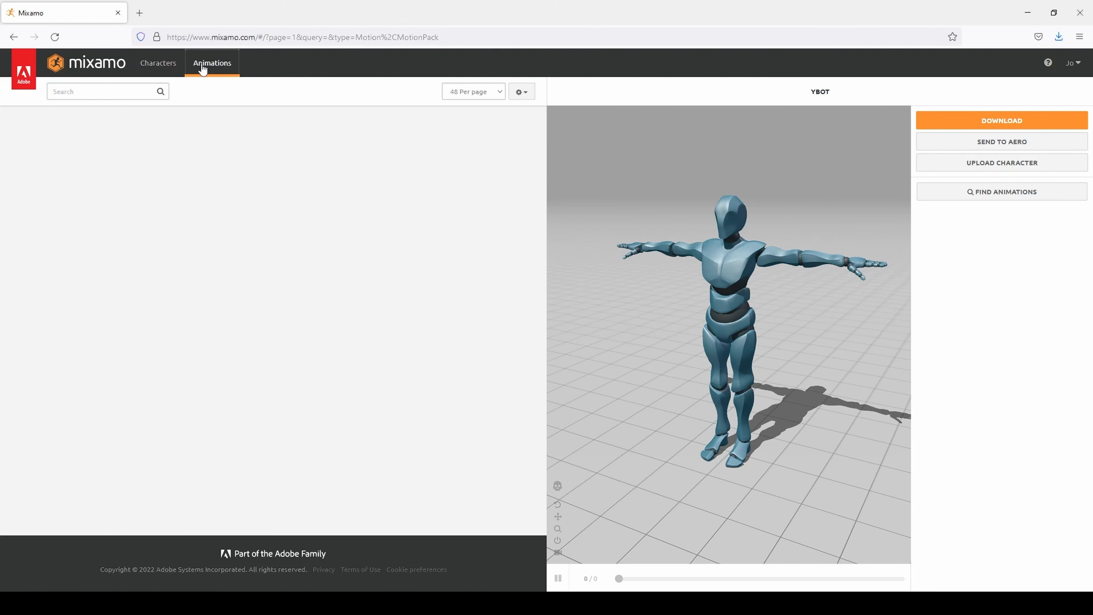
- Filter the animations to the Dance genre and search them for "samba"
left_click(90, 92)
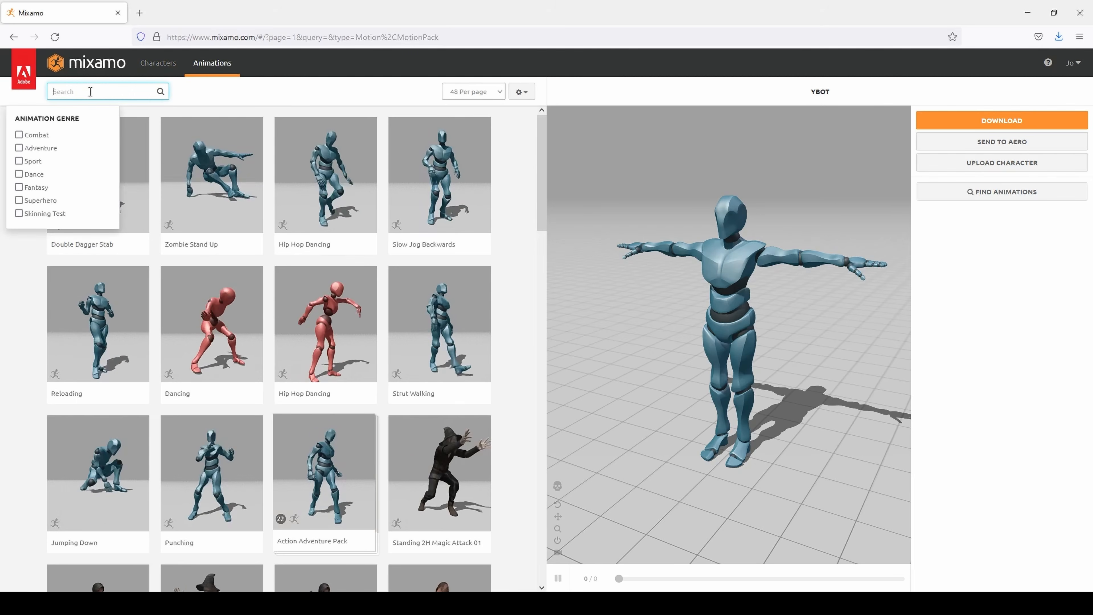
type("samba")
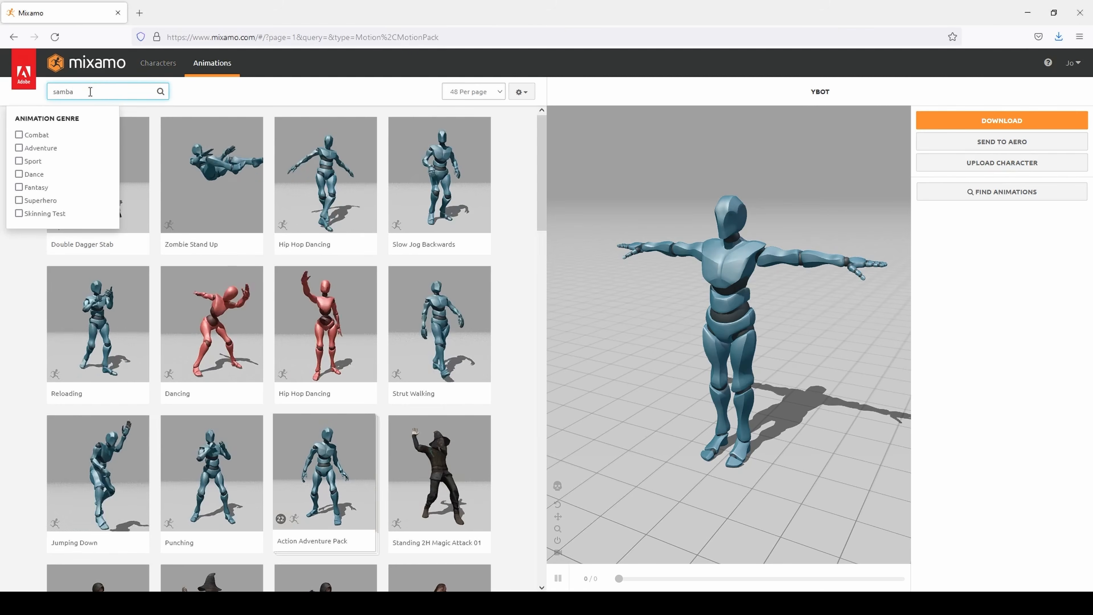
left_click(41, 175)
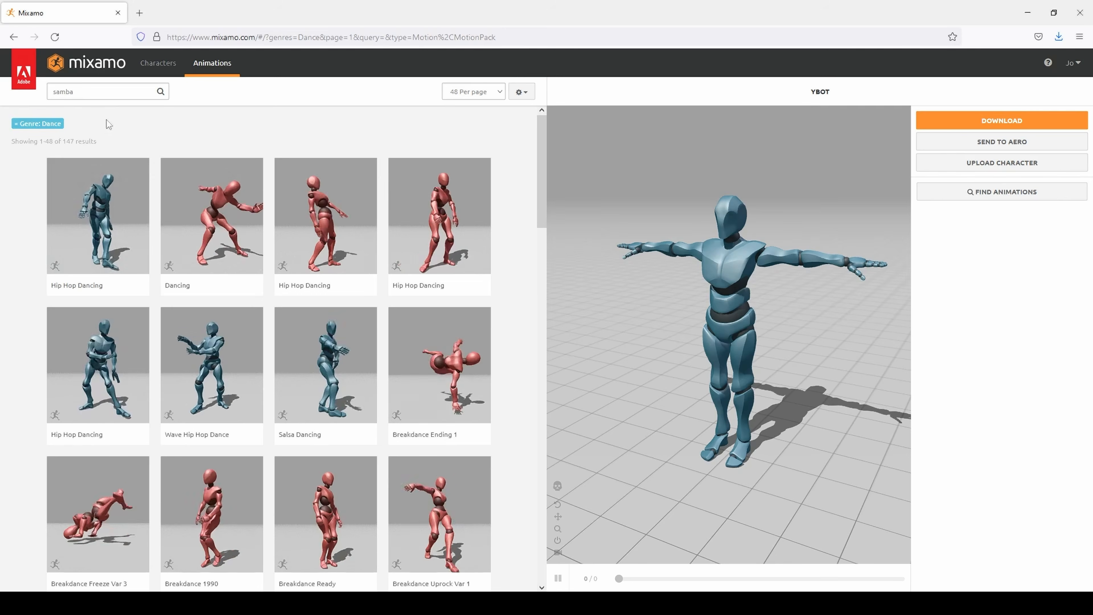
left_click(102, 94)
key("Return")
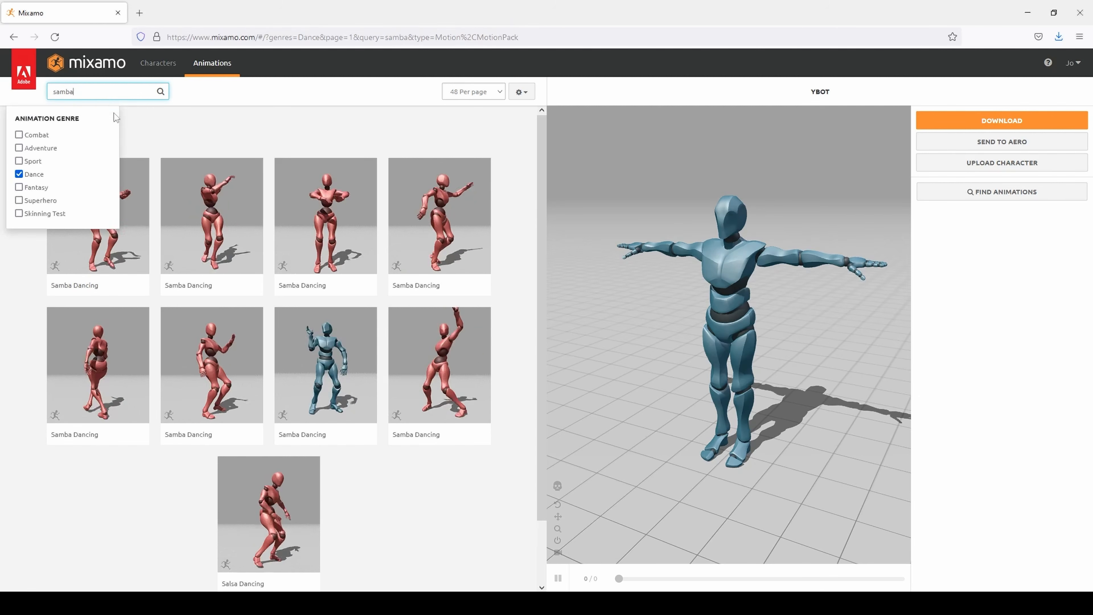
- Apply the third Samba Dancing animation to Y Bot and download it as FBX Binary with skin at 30 frames per second, saving the file
left_click(223, 243)
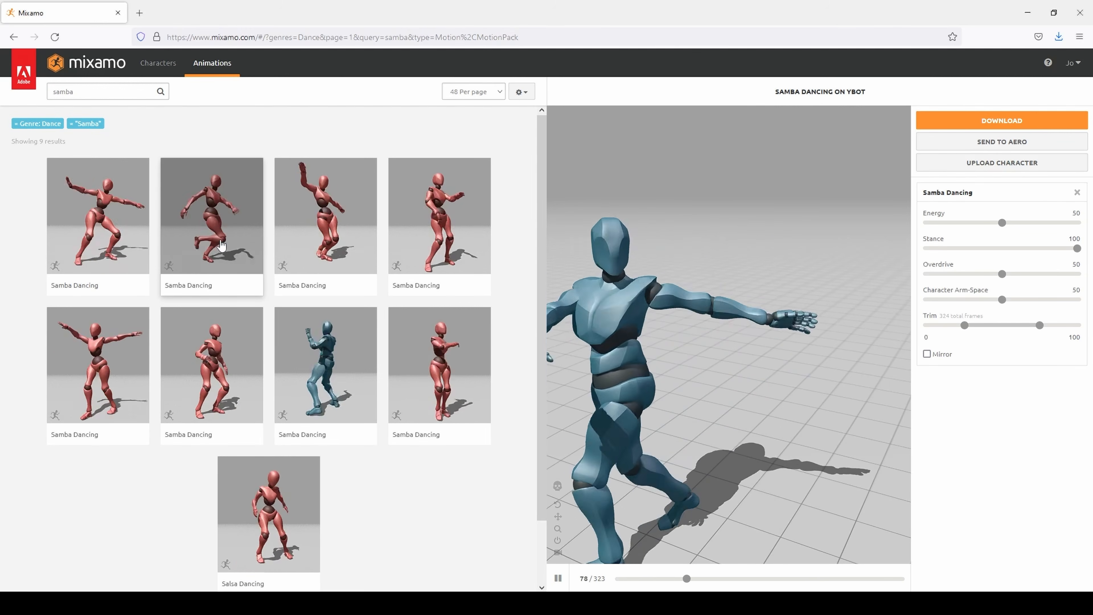
left_click(355, 248)
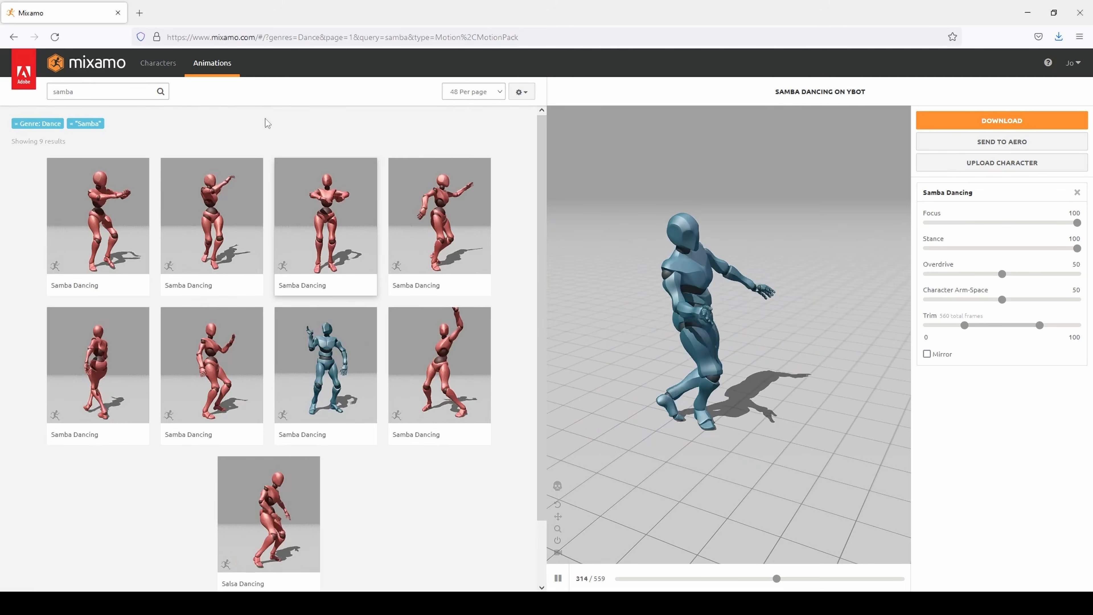
left_click(1012, 121)
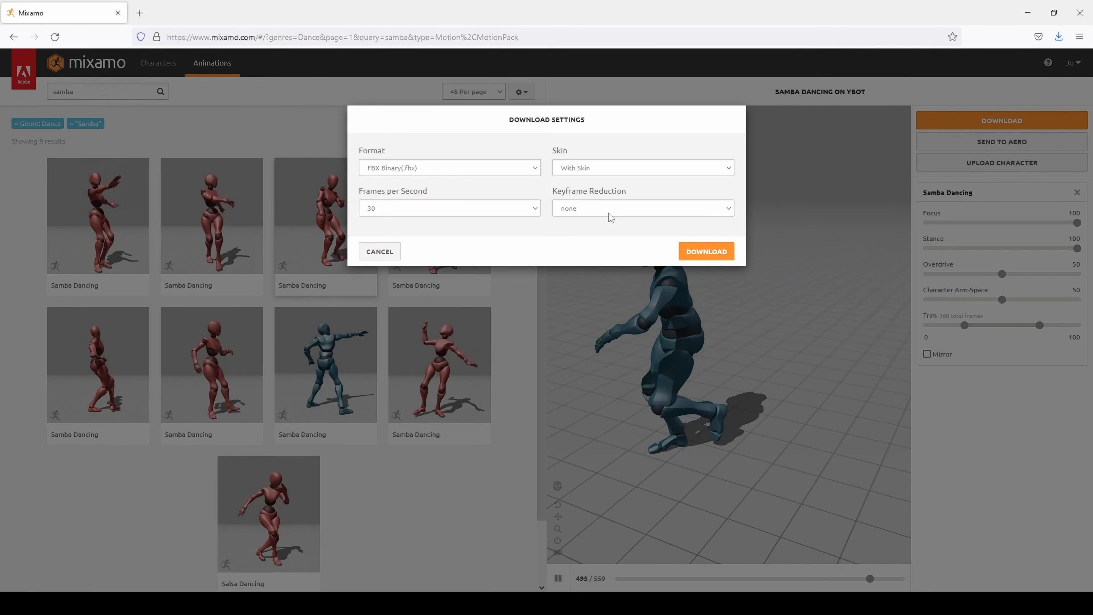
left_click(691, 253)
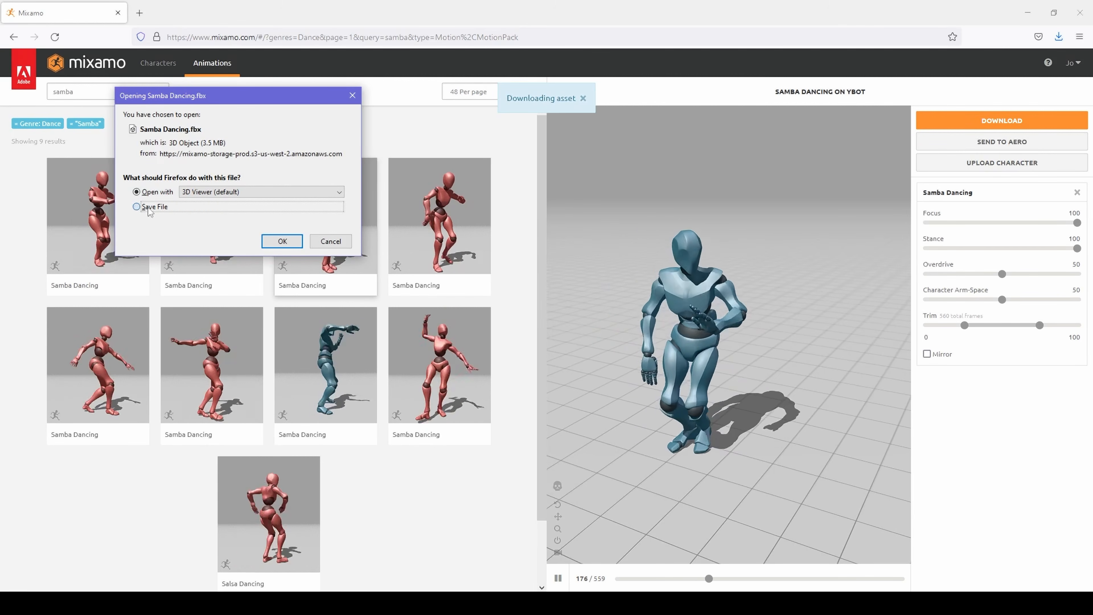
left_click(146, 208)
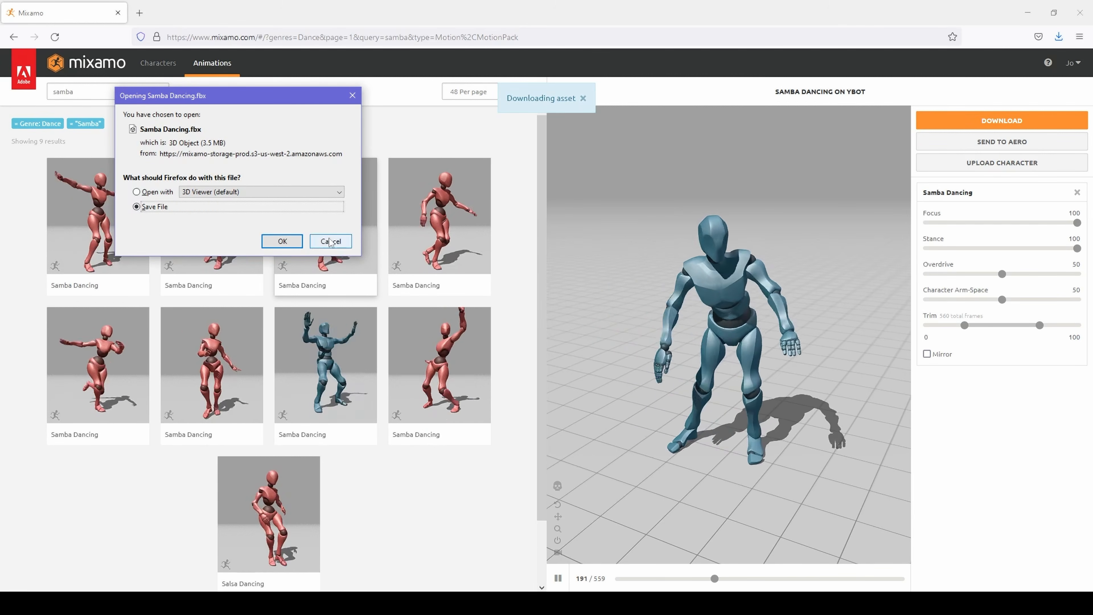
left_click(286, 243)
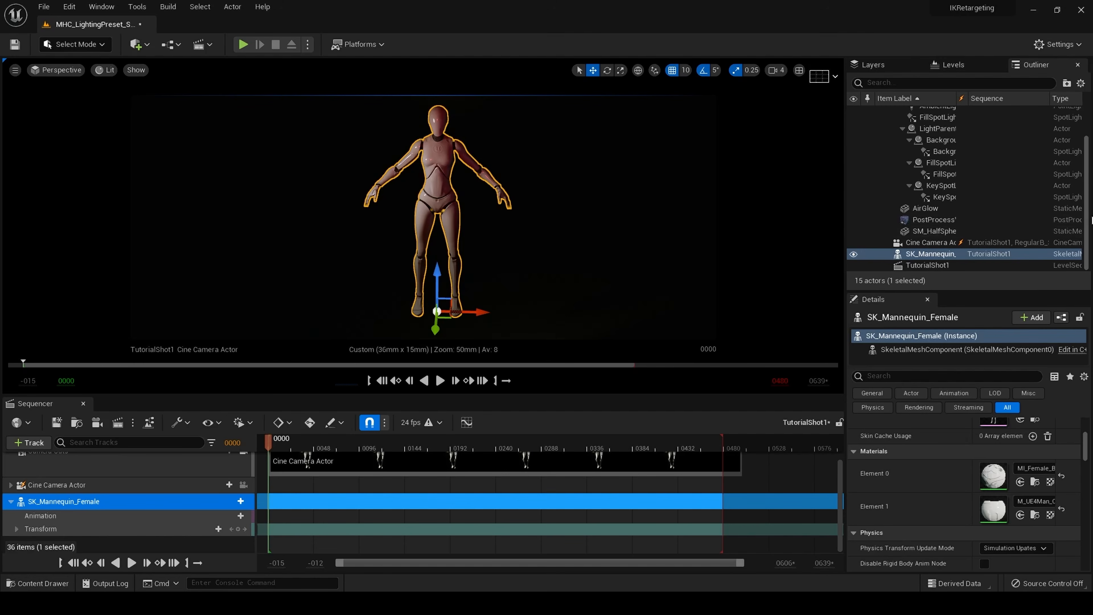
scroll(1087, 192, "up", 2)
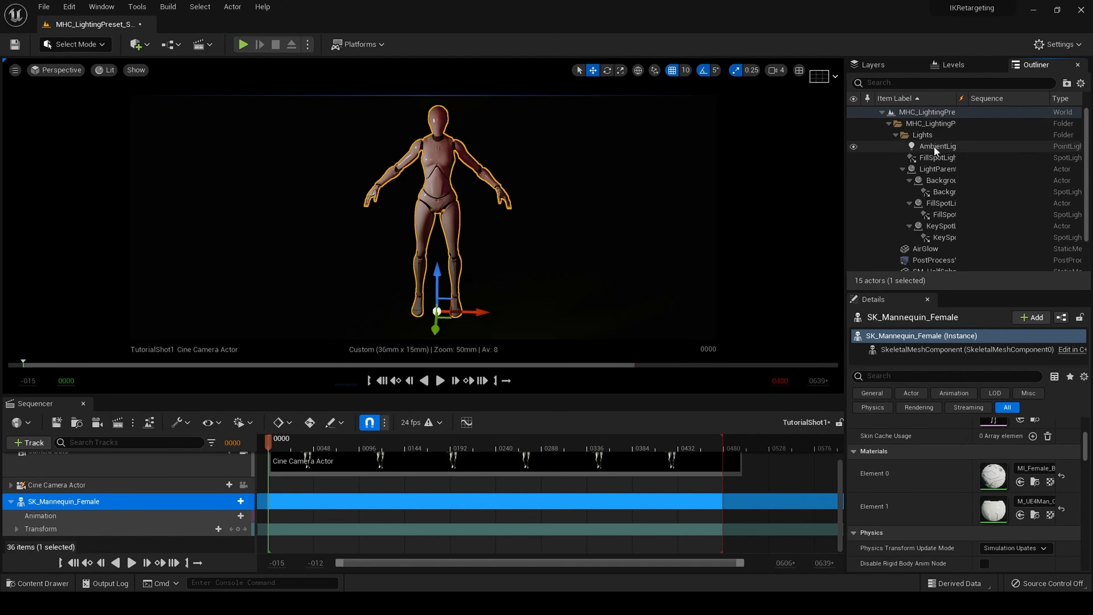
scroll(933, 151, "down", 2)
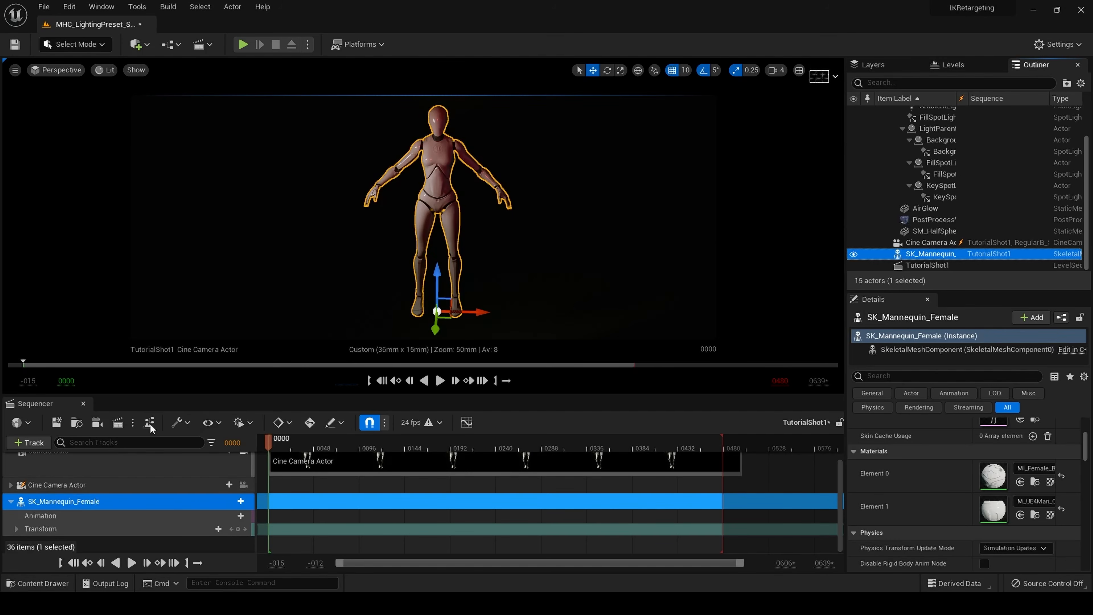
left_click(210, 44)
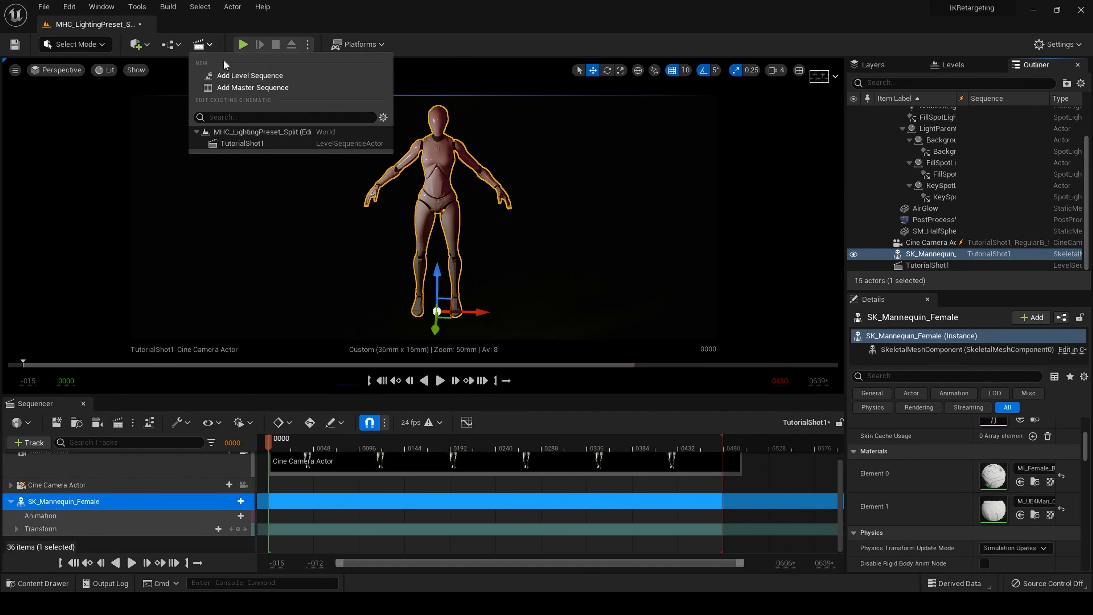
left_click(241, 22)
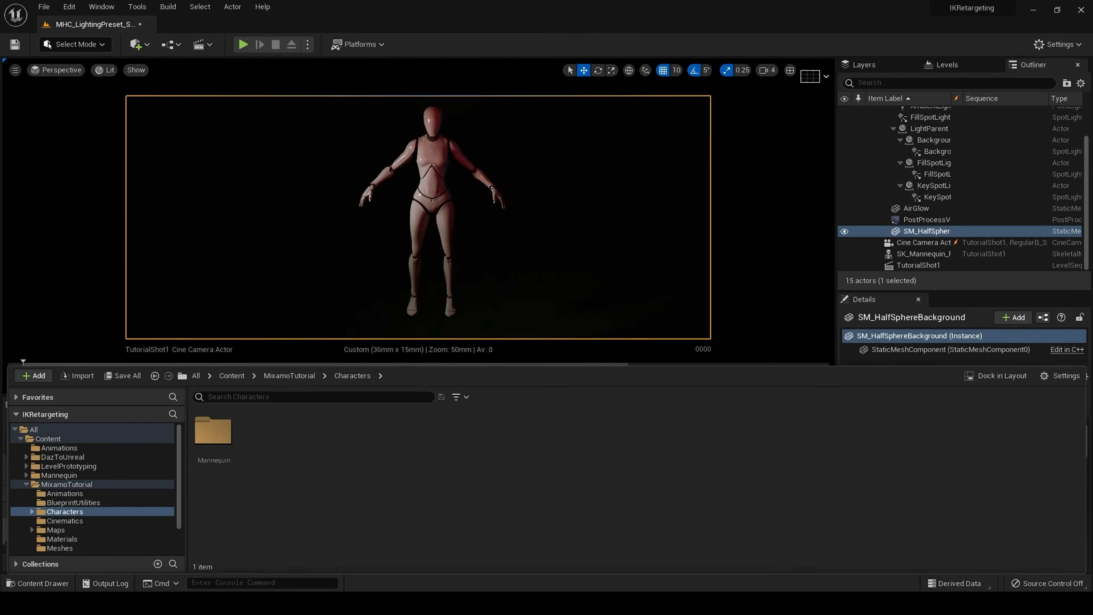
- In Unreal Engine, create a folder named Mixamo inside MixamoTutorial/Characters and open it
right_click(374, 475)
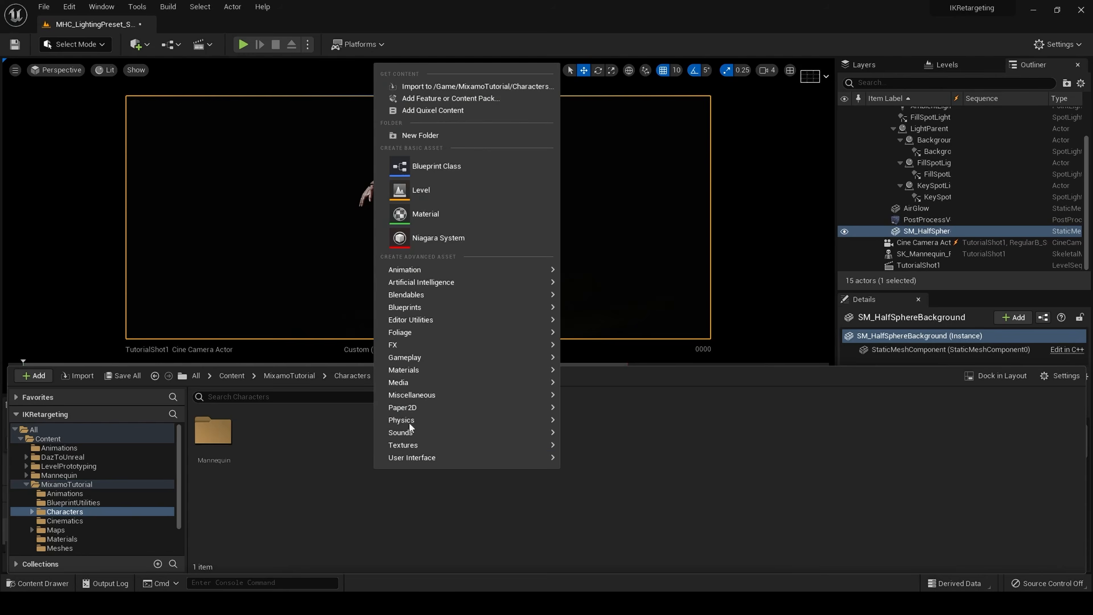
left_click(414, 137)
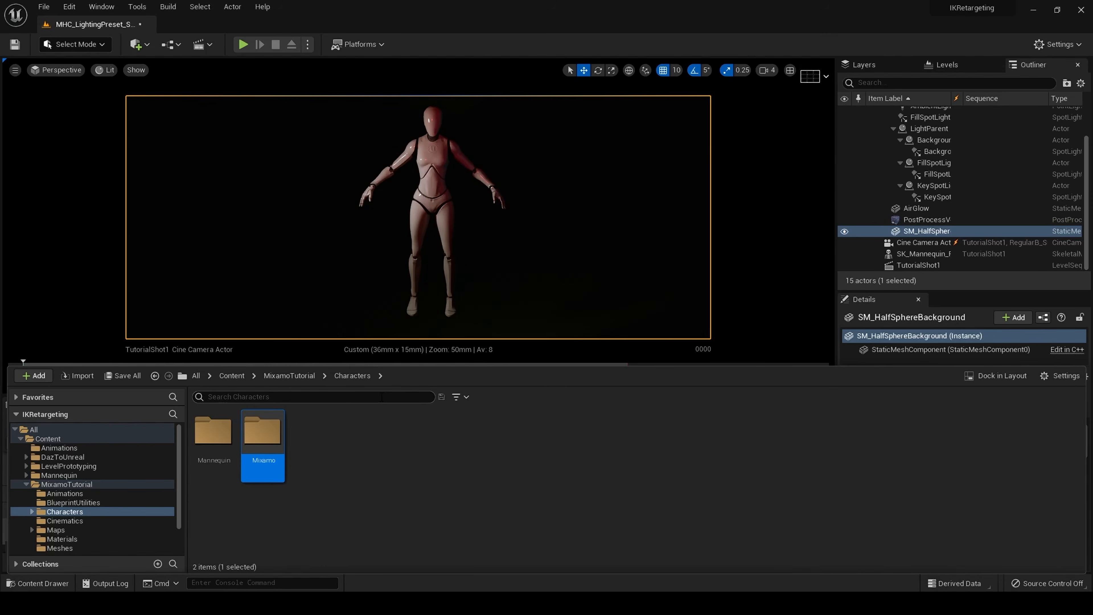
double_click(277, 443)
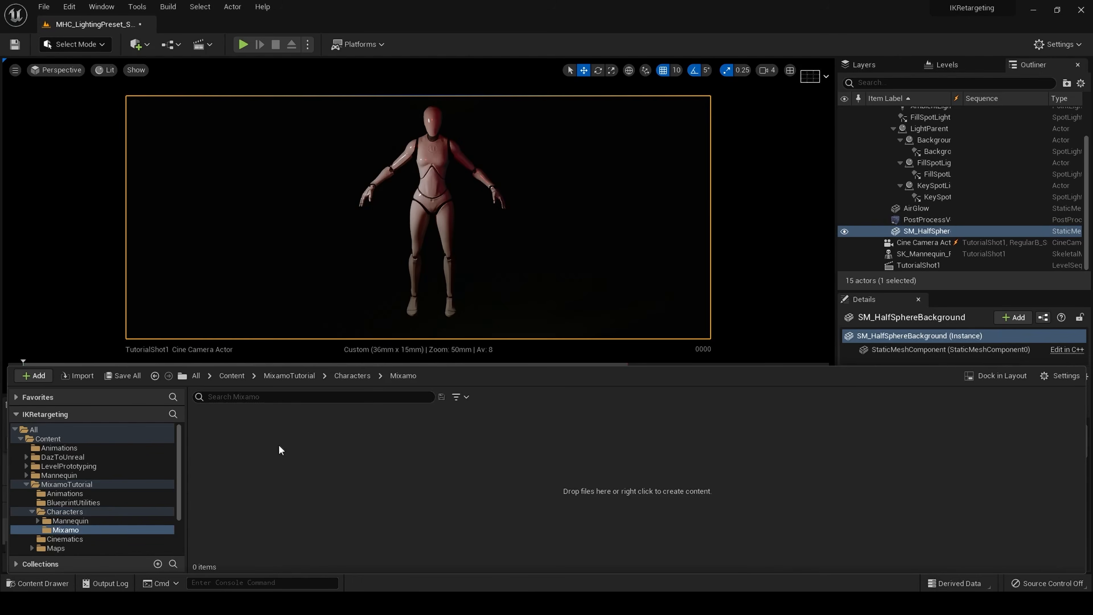
- Import Samba Dancing.fbx from Downloads into the Mixamo folder as a skeletal mesh with animations and no existing skeleton, then dismiss the message log
right_click(271, 455)
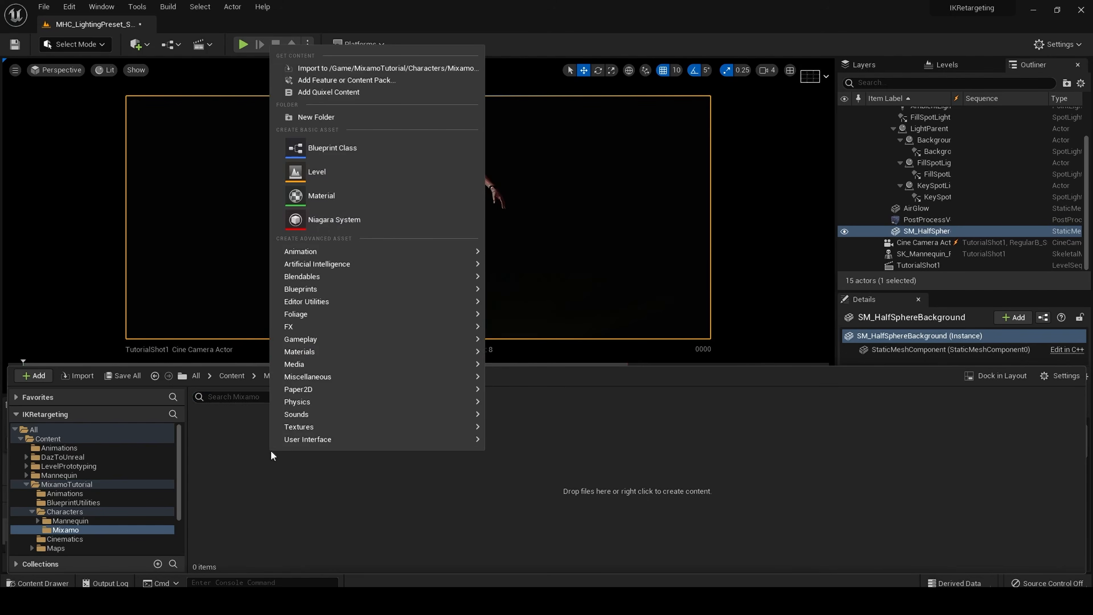
left_click(407, 67)
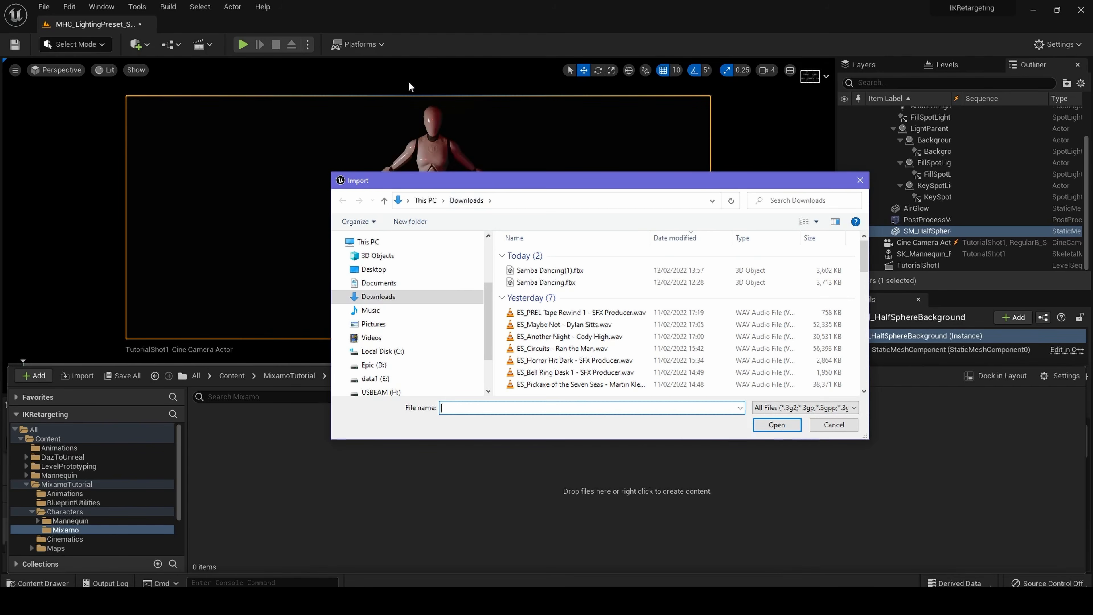
left_click(542, 283)
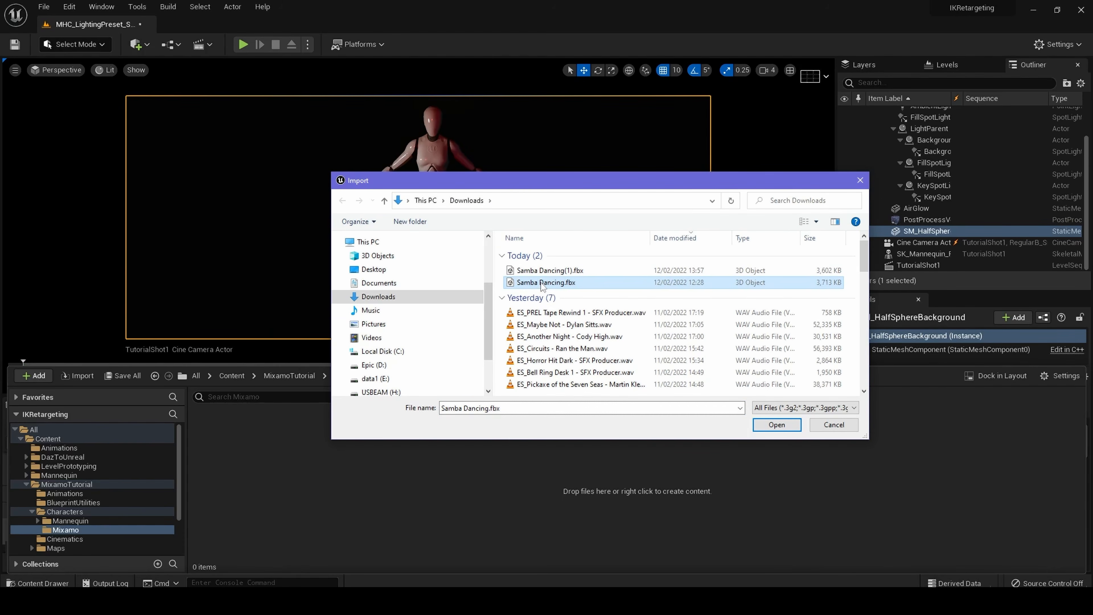
left_click(776, 425)
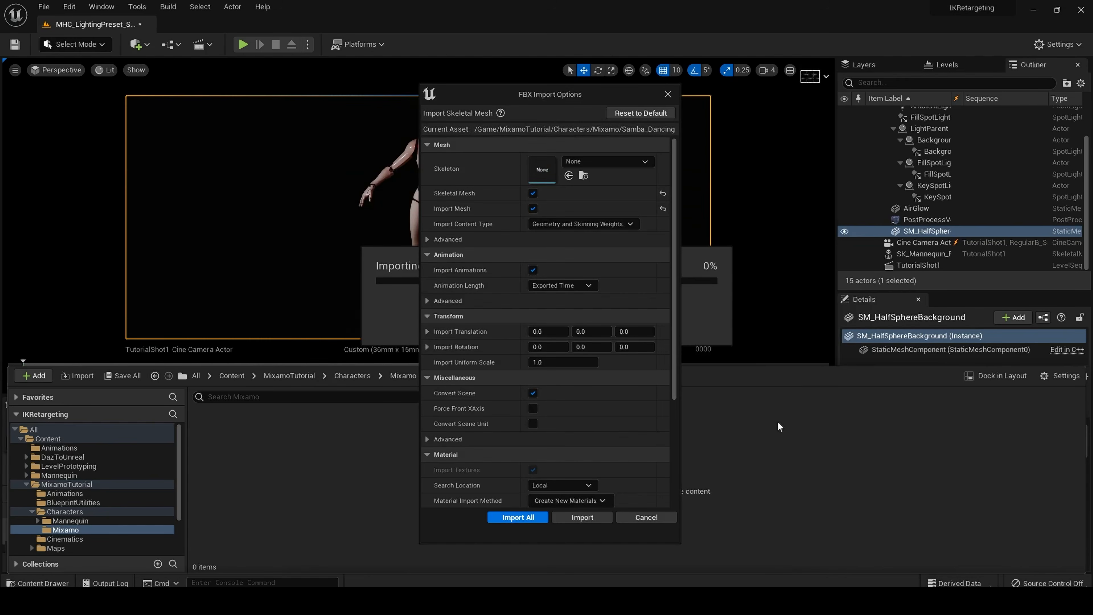
mouse_move(674, 346)
left_mouse_down()
mouse_move(675, 437)
mouse_move(680, 326)
left_mouse_up()
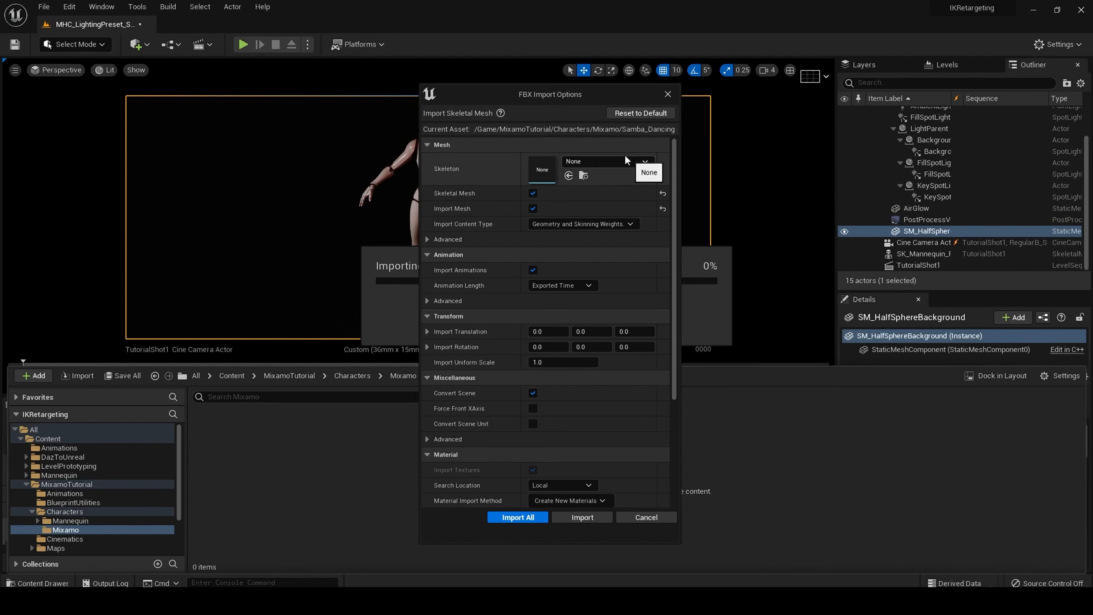
scroll(574, 362, "down", 2)
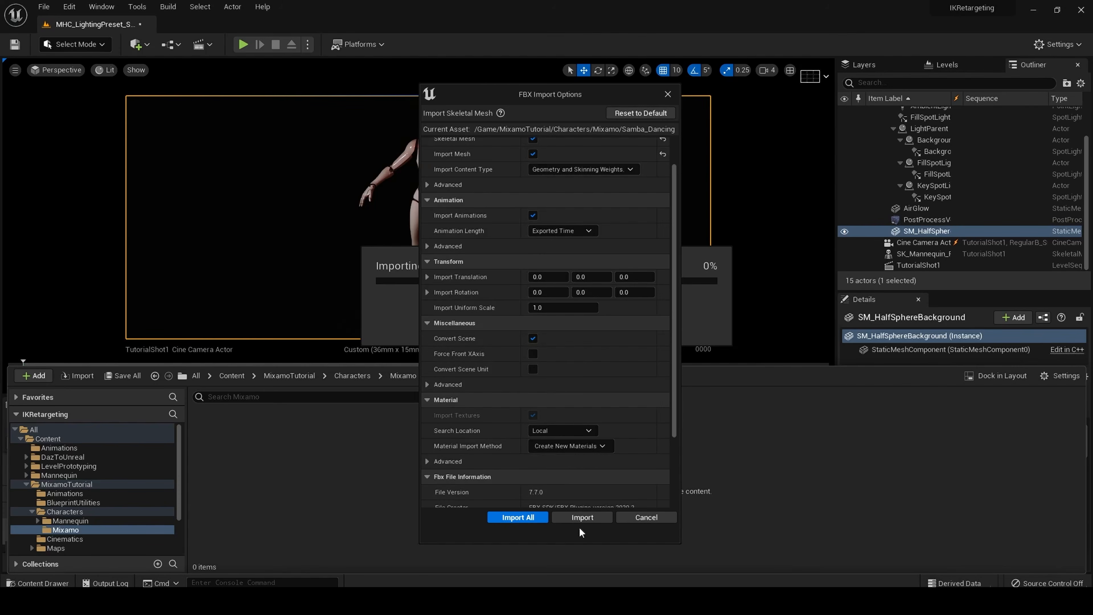
left_click(582, 518)
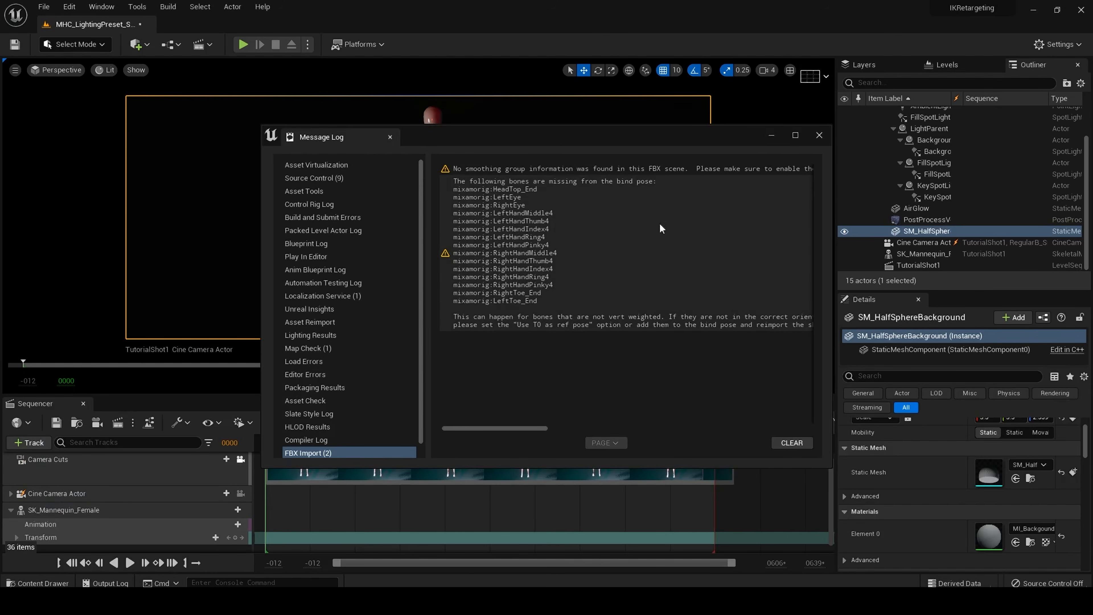
left_click(819, 136)
- Create a folder named materials inside the Mixamo character folder
left_click(38, 582)
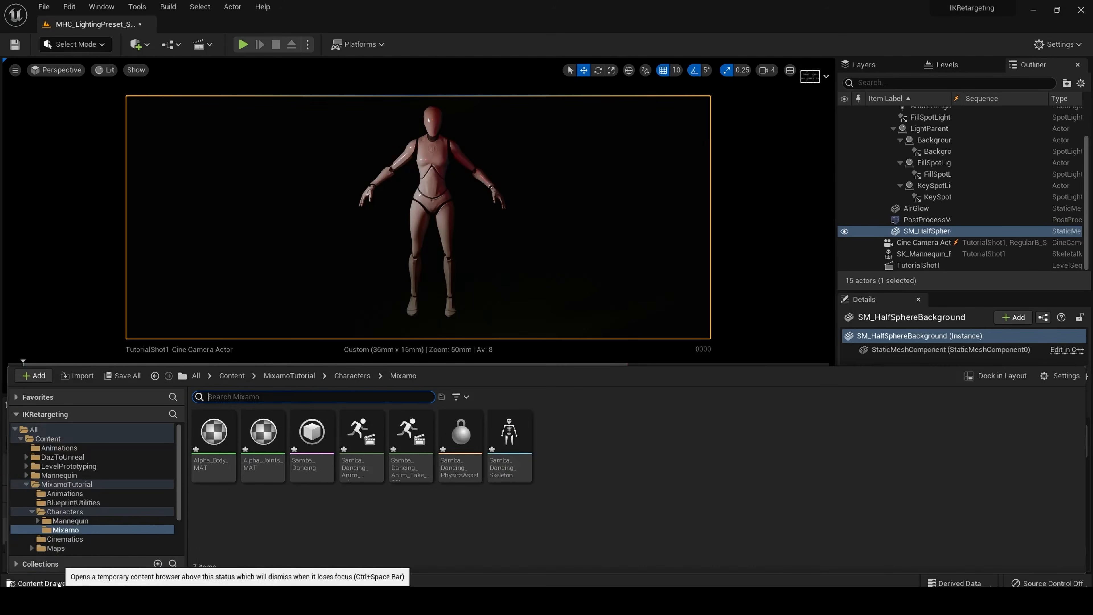
right_click(433, 538)
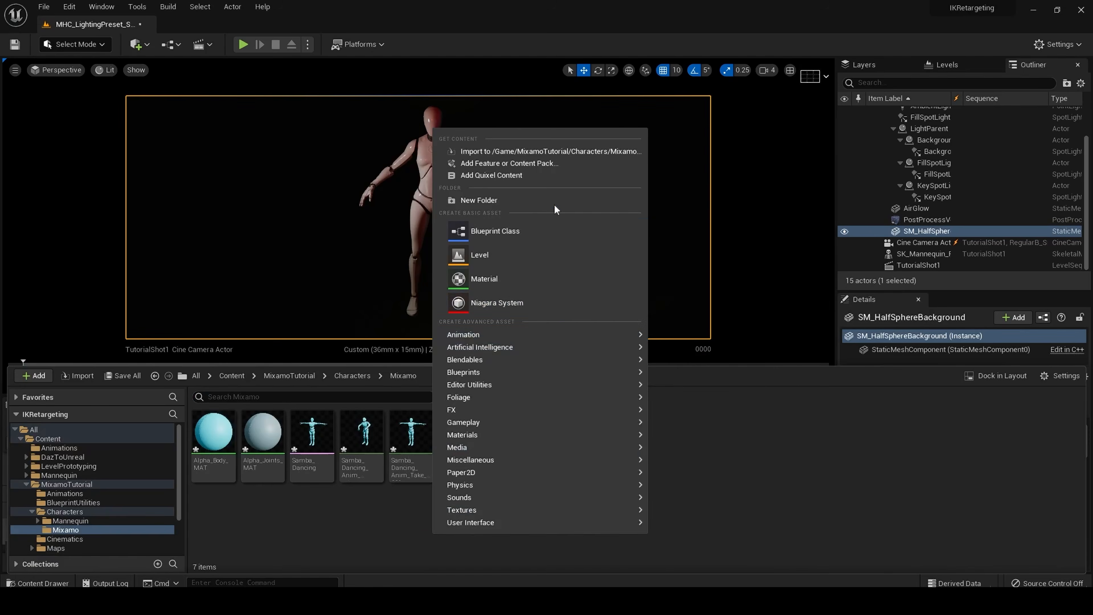
left_click(555, 206)
key("BackSpace")
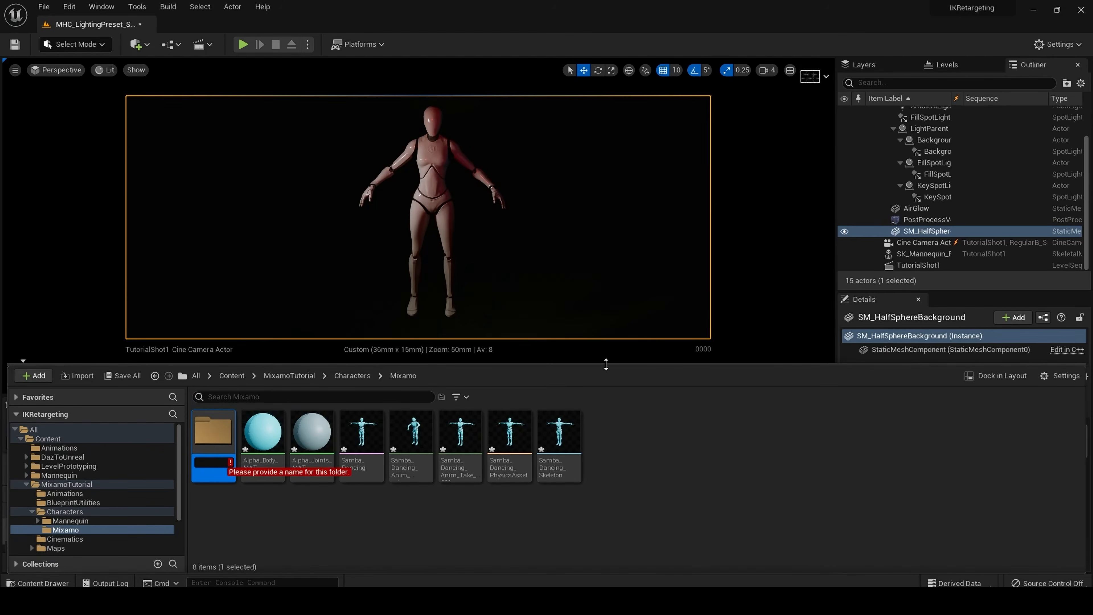
type("materials")
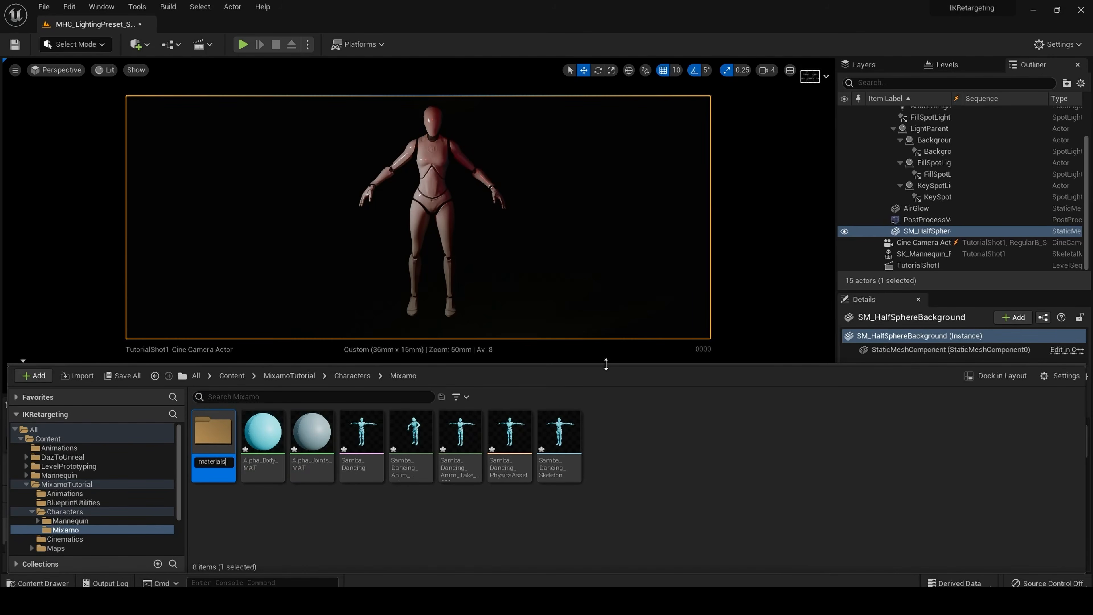
- Move the Alpha_Body_MAT and Alpha_Joints_MAT materials into the materials folder
left_click(262, 432)
left_click(300, 438, "shift")
left_click_drag(300, 437, 218, 441)
left_click(233, 464)
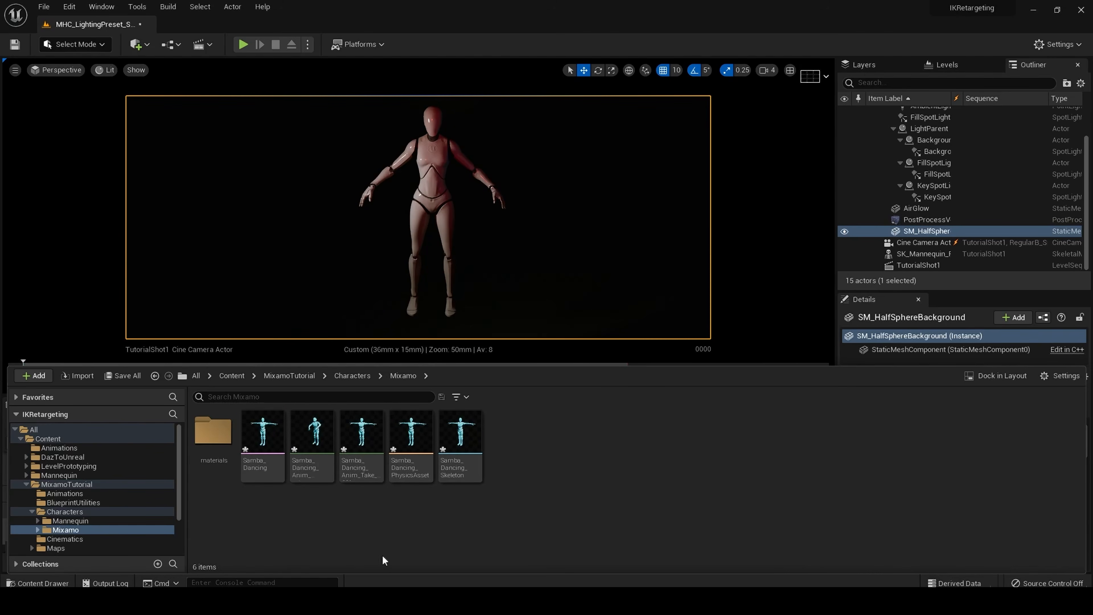
- Examine the imported Samba_Dancing physics asset and the Samba_Dancing_Anim_mixamo_com animation sequence
left_click(411, 458)
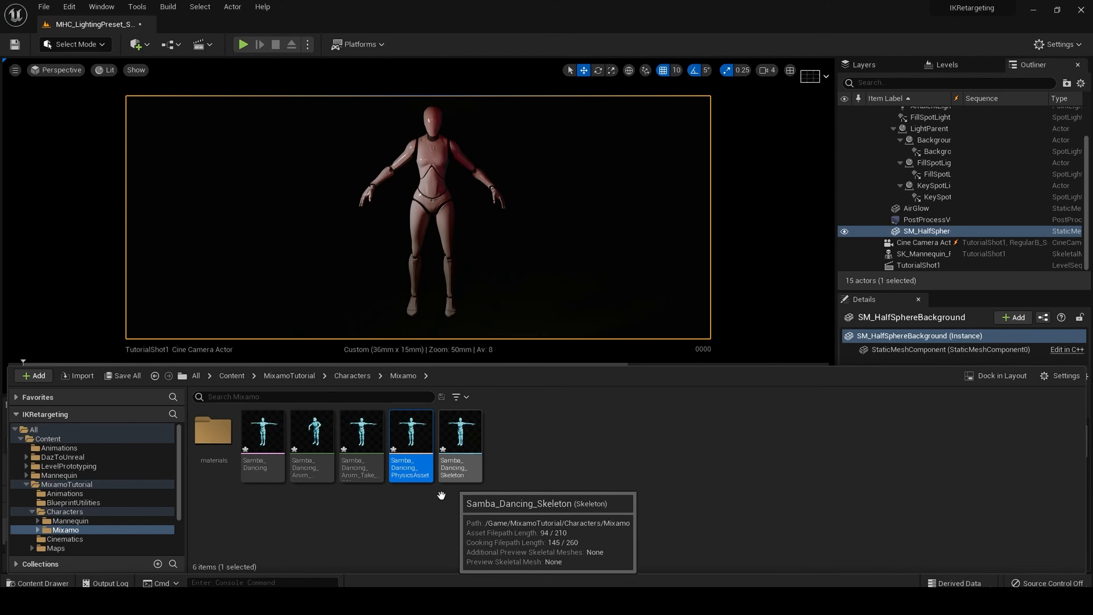
left_click(345, 439)
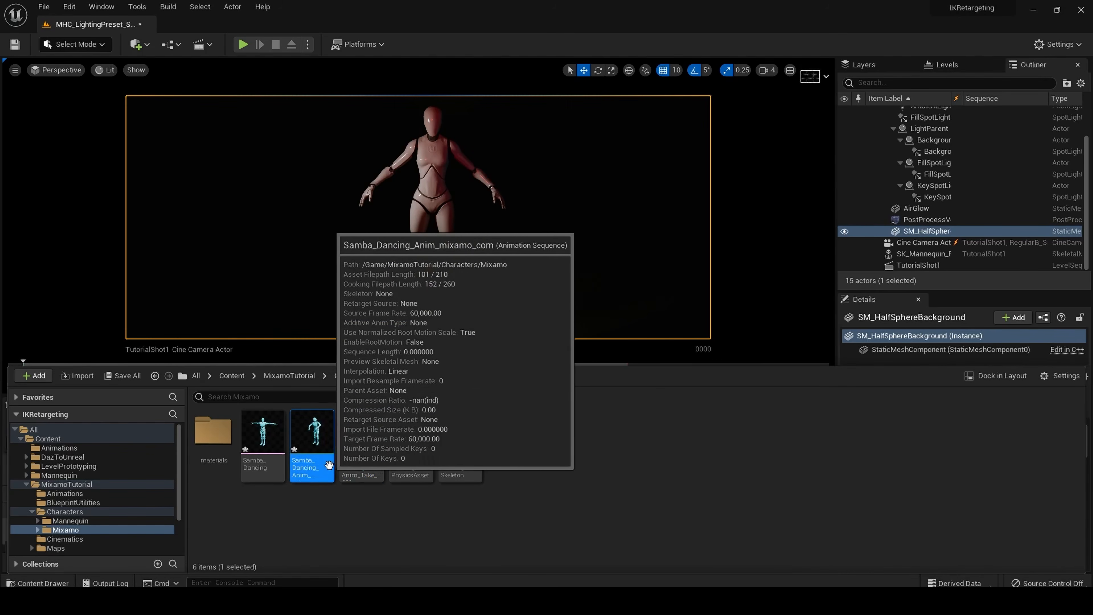
- Rename the Samba_Dancing_Anim_mixamo_com animation sequence as Samba_Dancing_mixamo
left_click(316, 465)
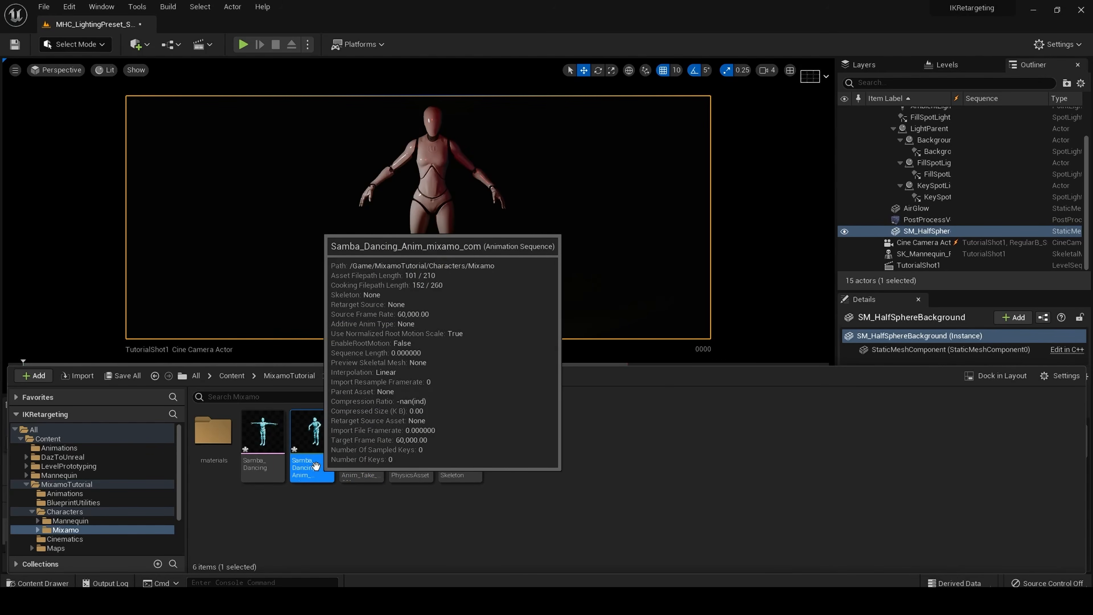
left_click(359, 463)
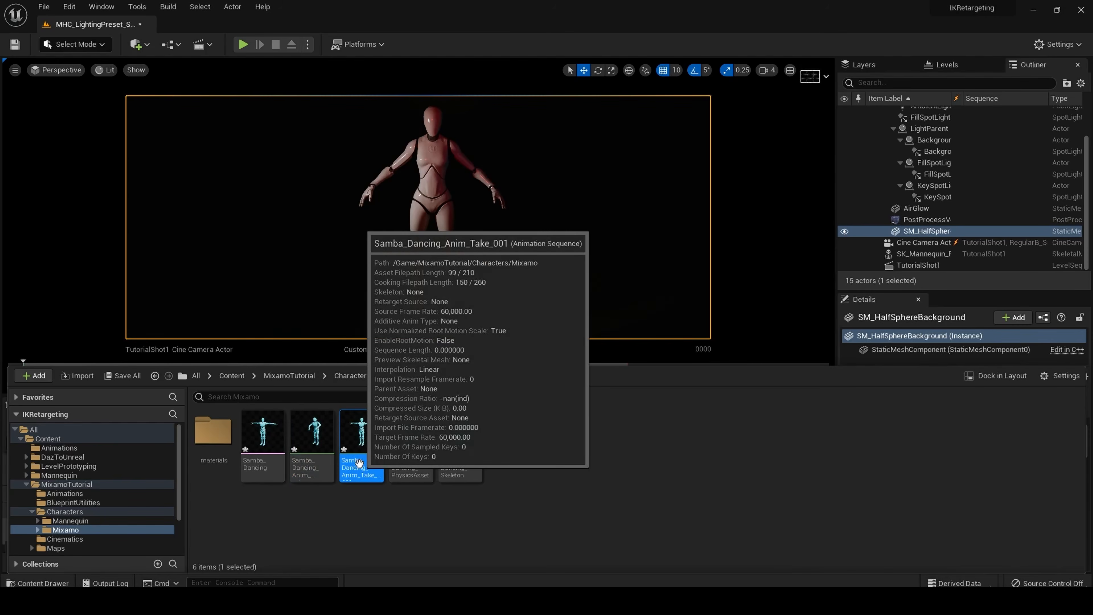
left_click(316, 465)
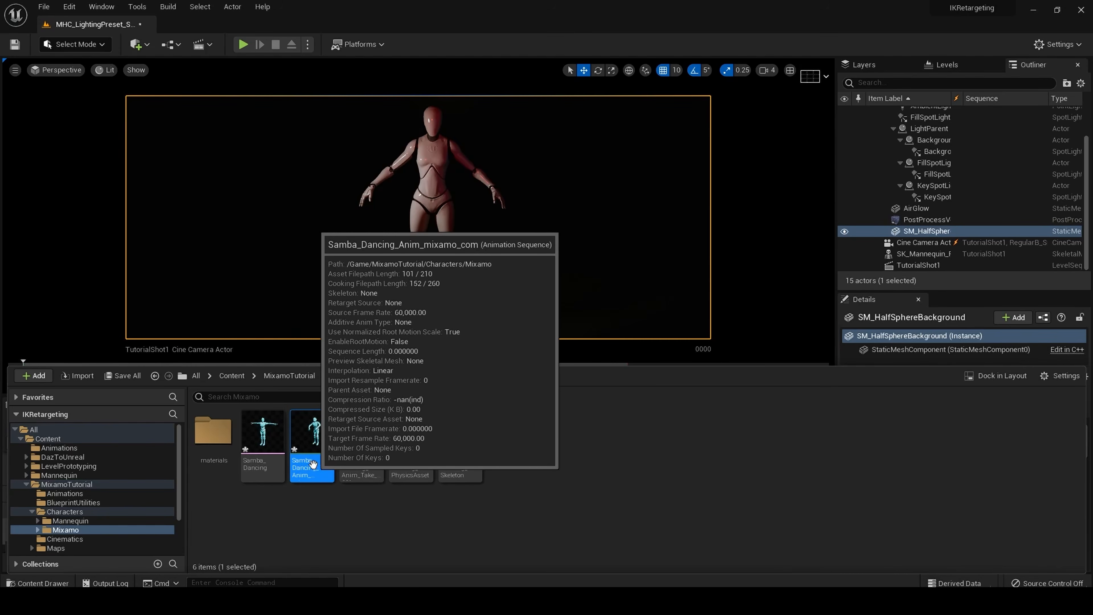
right_click(313, 464)
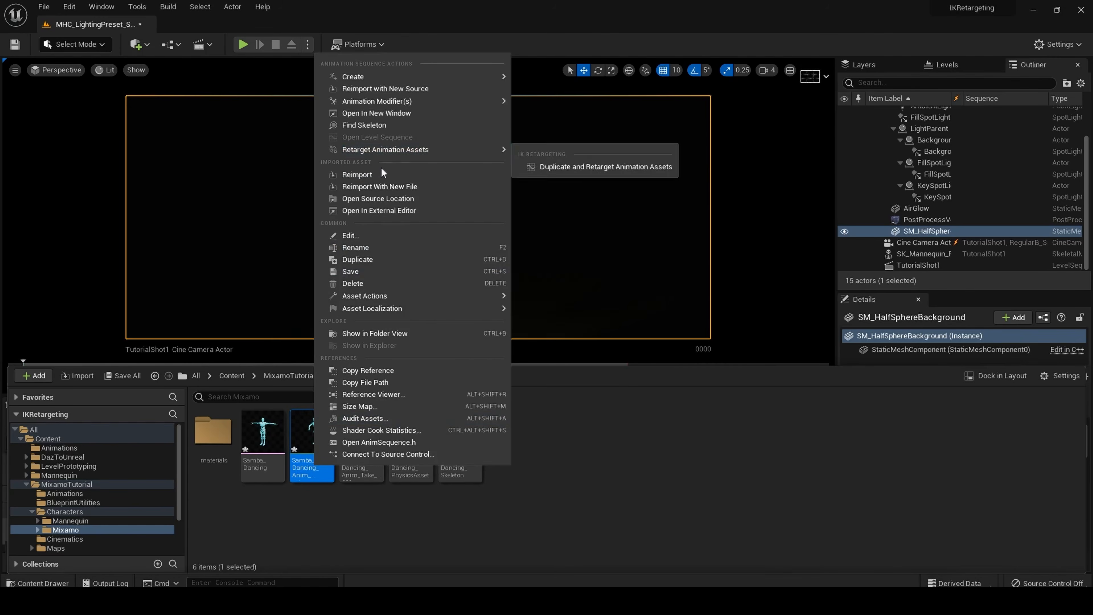
left_click(379, 249)
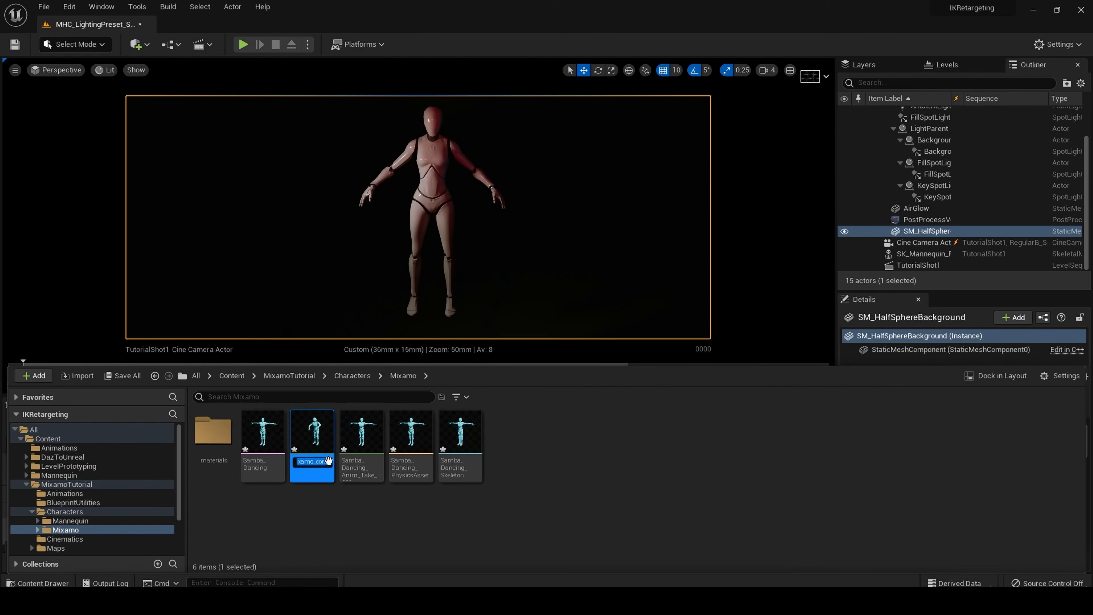
key("BackSpace")
key("BackSpace")
key("BackSpace")
key("BackSpace")
key("BackSpace")
key("BackSpace")
key("BackSpace")
key("BackSpace")
key("BackSpace")
key("BackSpace")
key("BackSpace")
key("BackSpace")
key("BackSpace")
key("BackSpace")
key("BackSpace")
key("BackSpace")
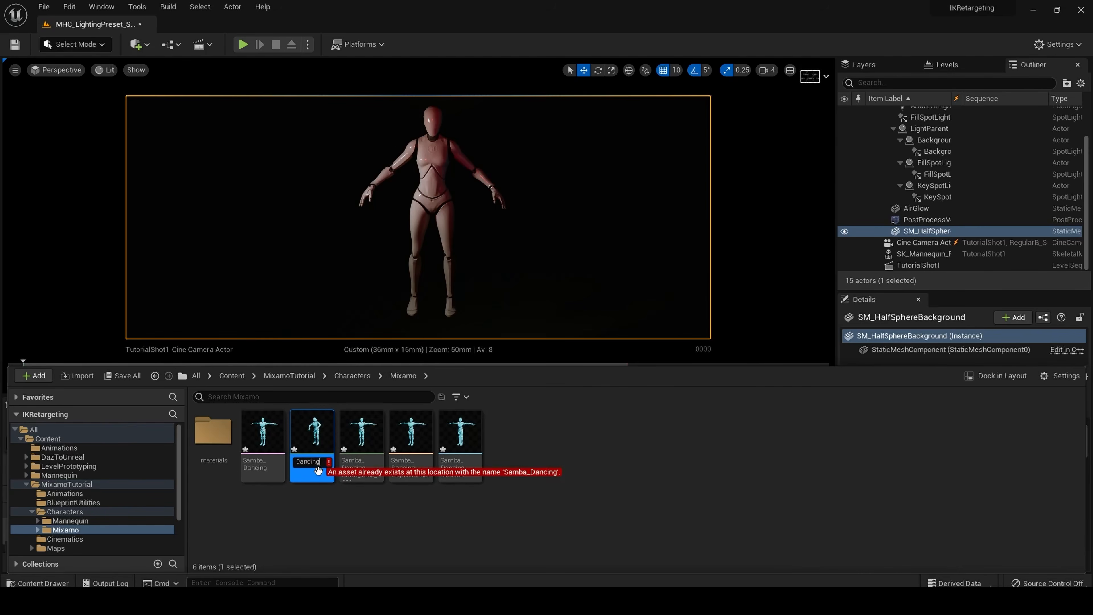
type("_mixa")
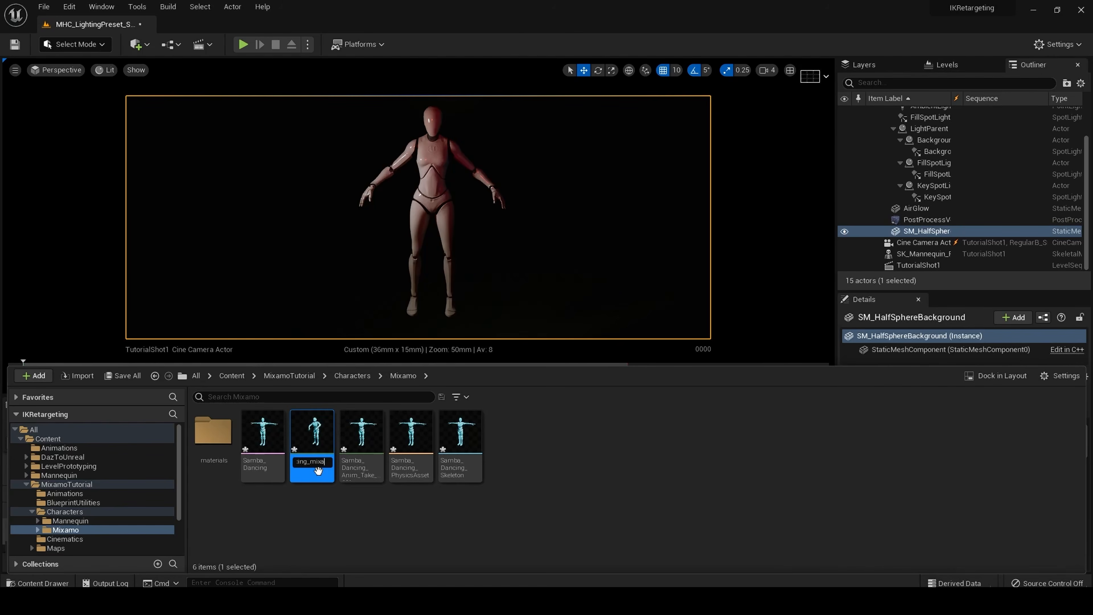
type("mo")
key("Return")
left_click(359, 459)
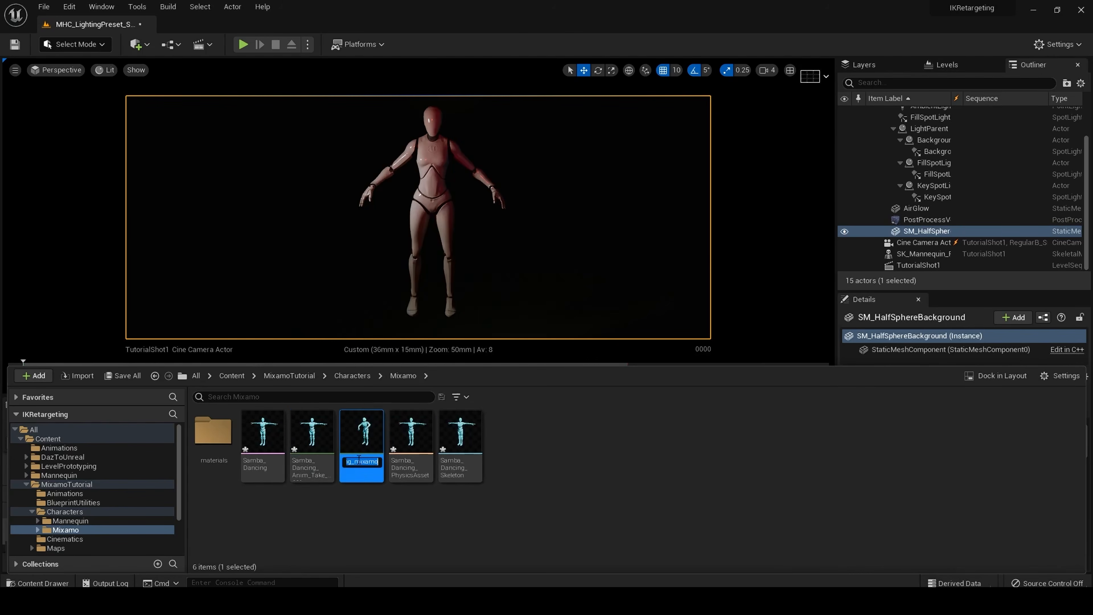
- Delete the Samba_Dancing_Anim_Take_001 animation sequence from the Mixamo folder
left_click(315, 436)
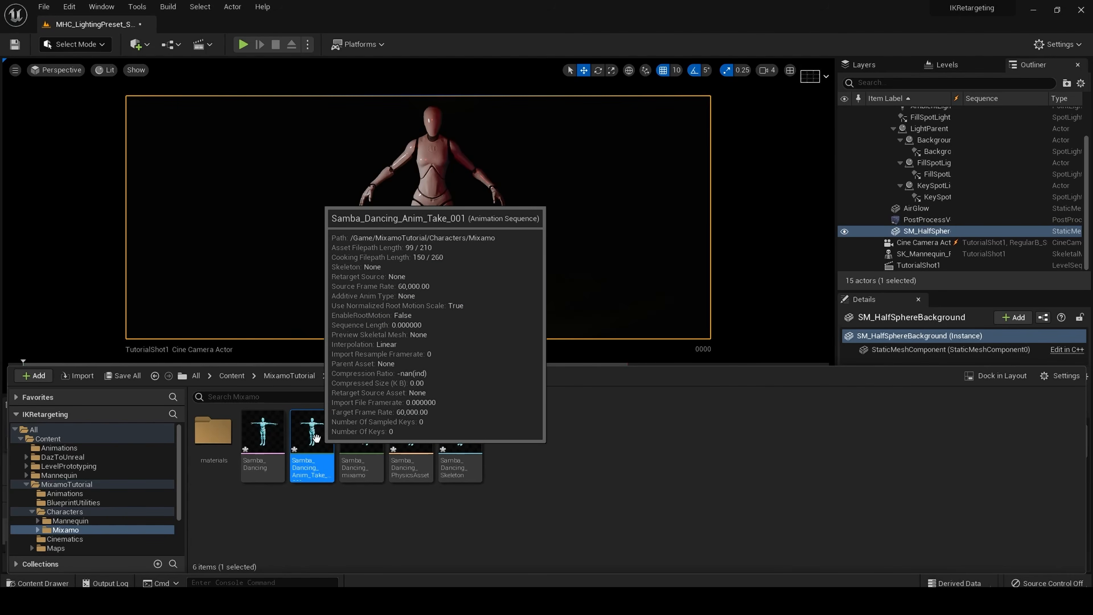
right_click(316, 438)
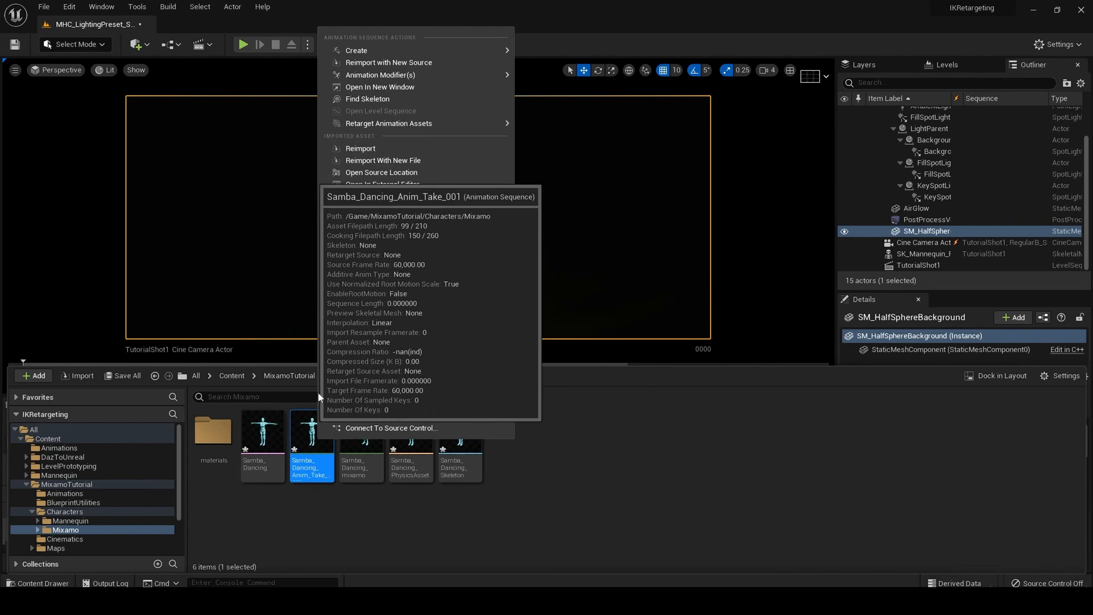
left_click(385, 257)
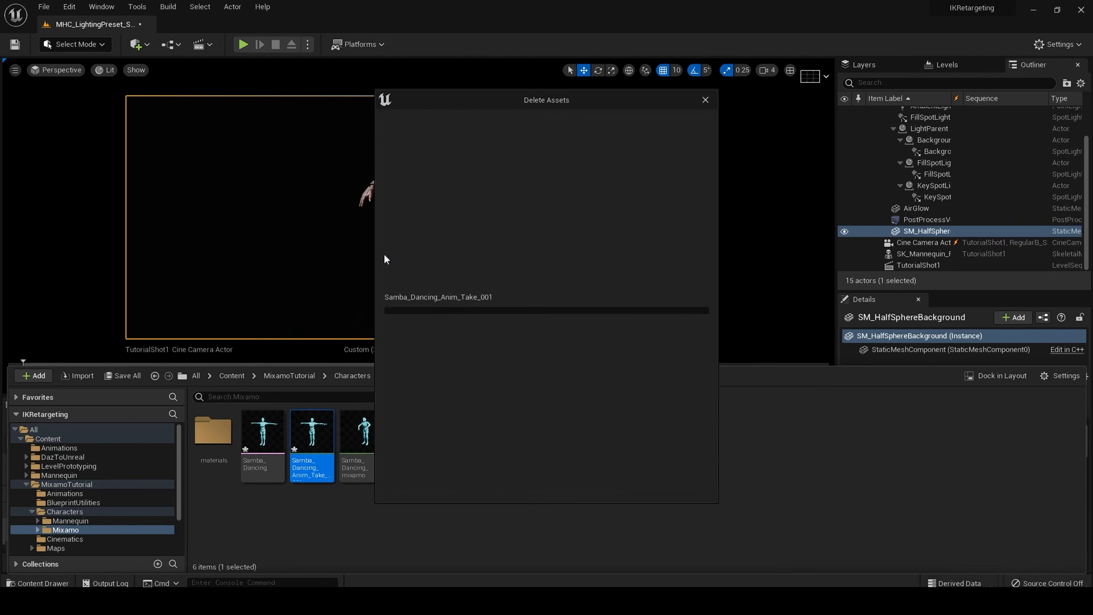
left_click(512, 486)
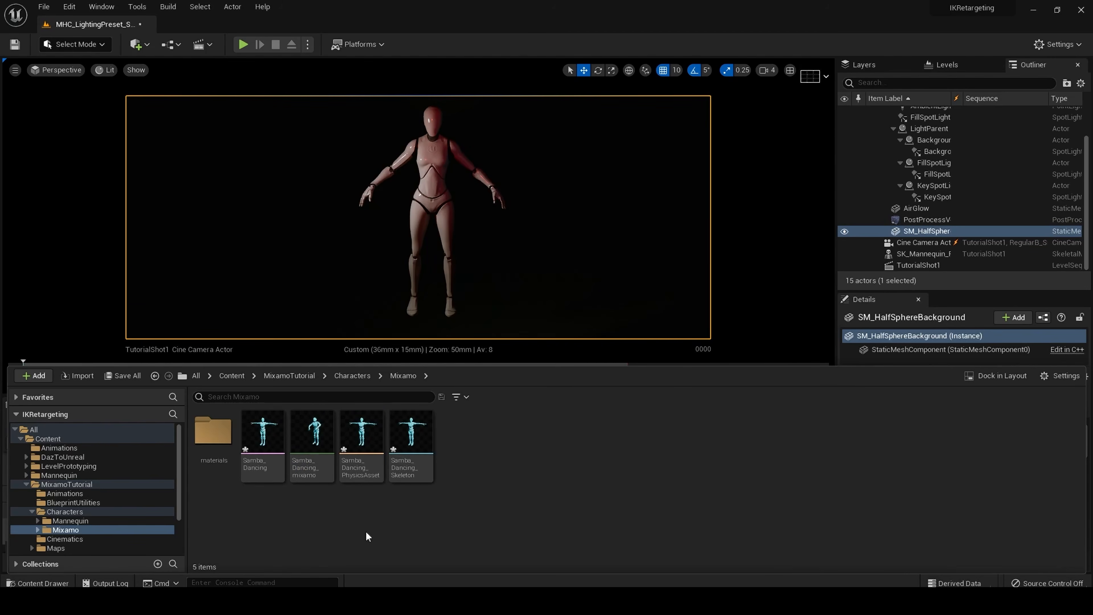
- Open Samba_Dancing_Skeleton and show the retargeting options in its skeleton tree
double_click(406, 448)
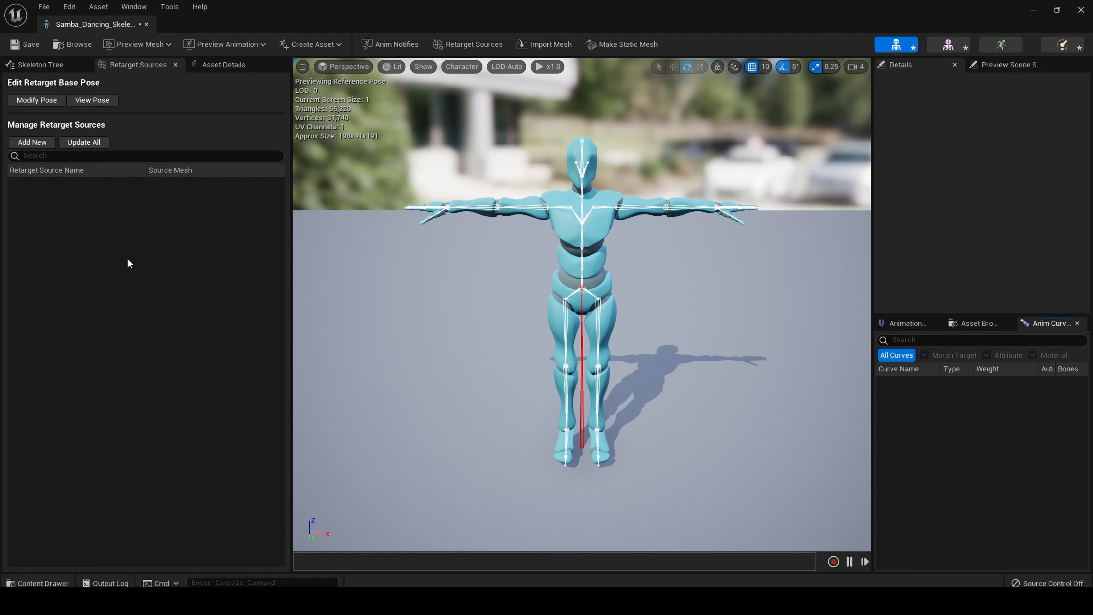
left_click(47, 66)
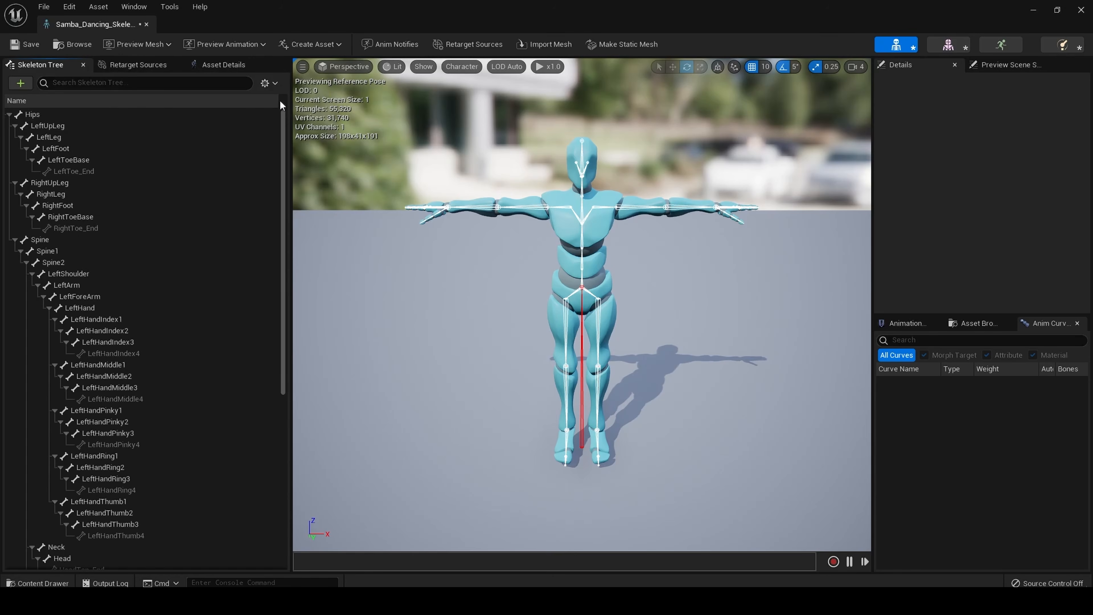
left_click(275, 84)
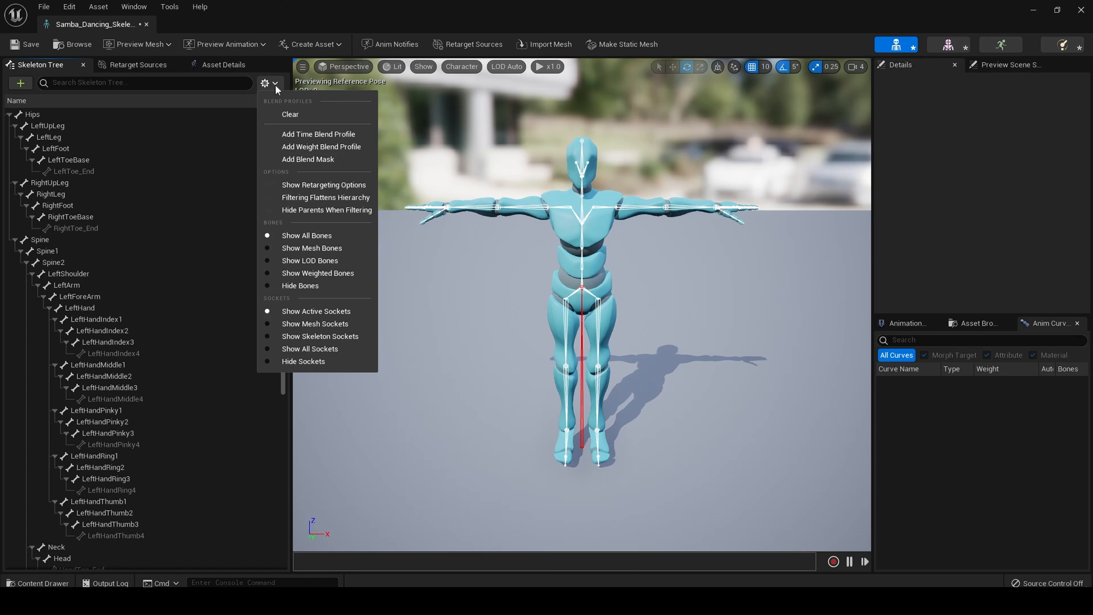
left_click(305, 184)
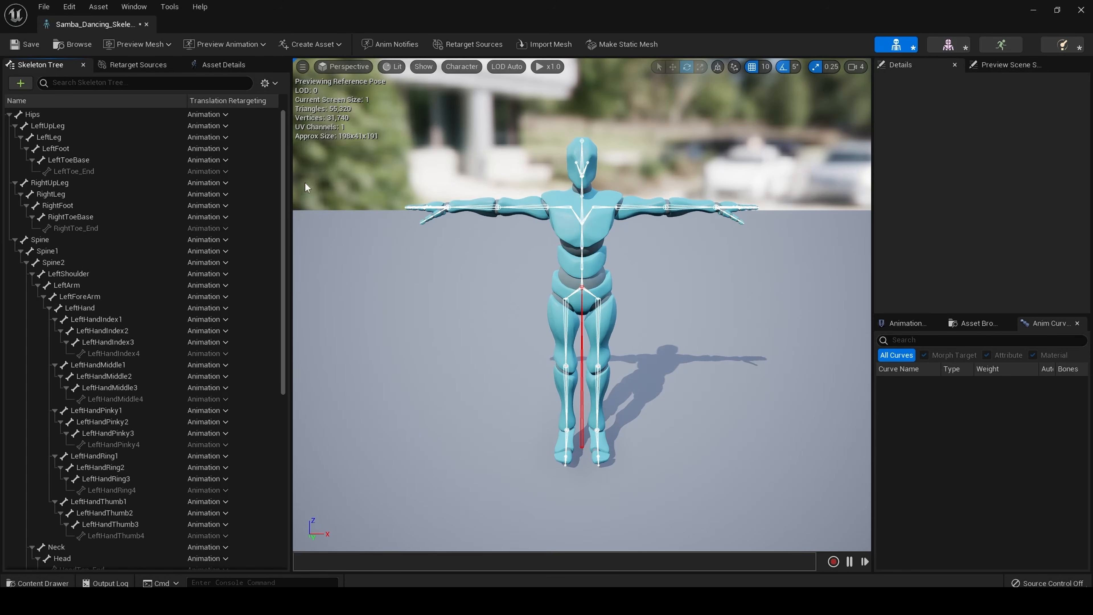
- Set translation retargeting to Animation for Hips and Spine and to Skeleton for all other bones, and save and close the skeleton
right_click(214, 115)
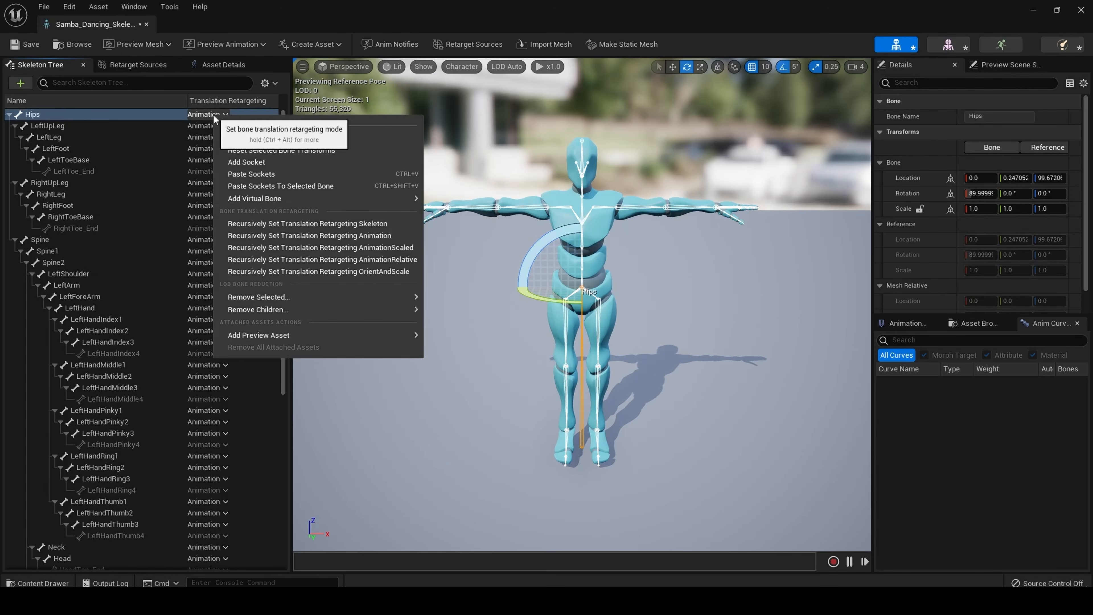
left_click(296, 223)
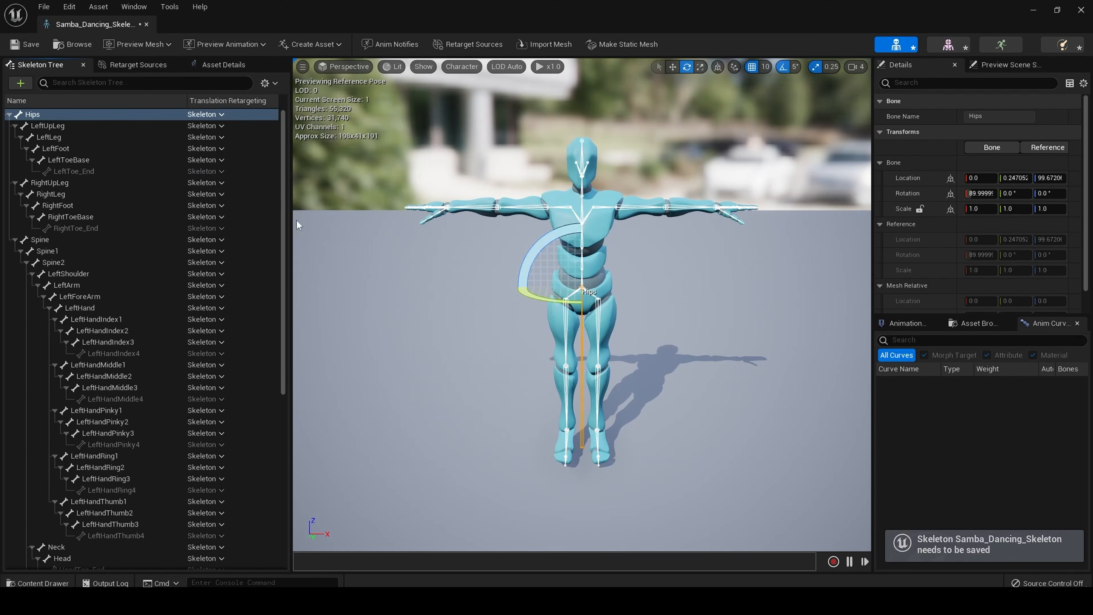
left_click(208, 115)
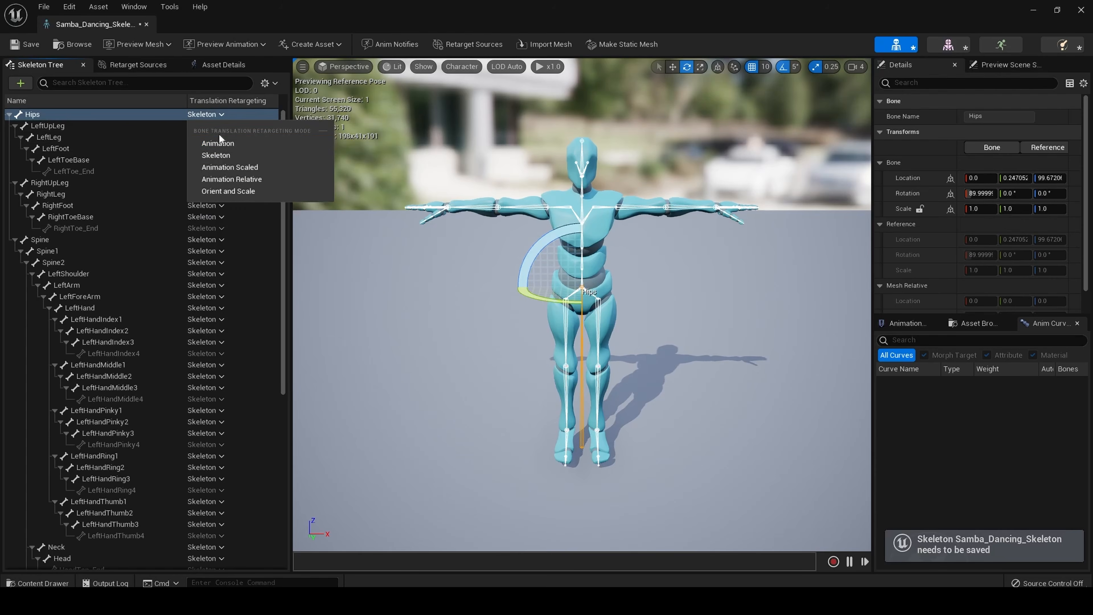
left_click(223, 142)
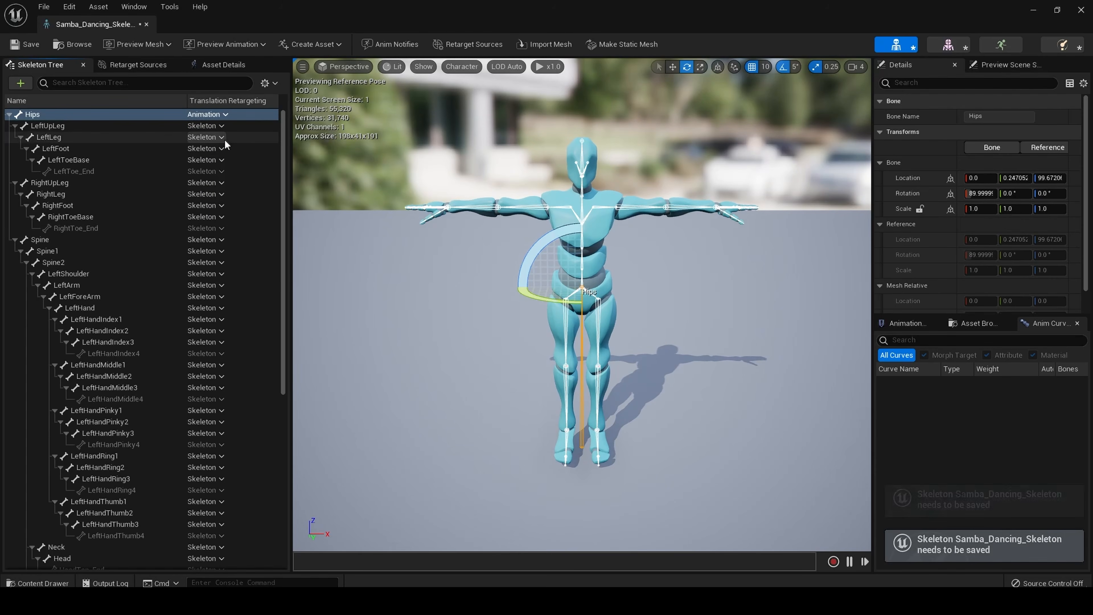
left_click(215, 240)
left_click(231, 267)
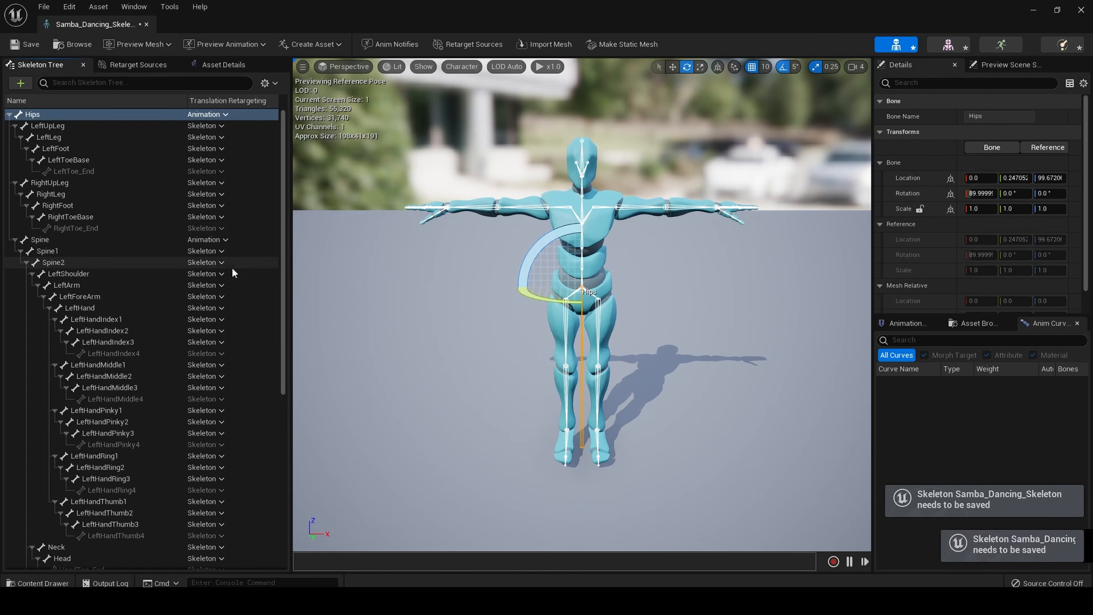
left_click(33, 43)
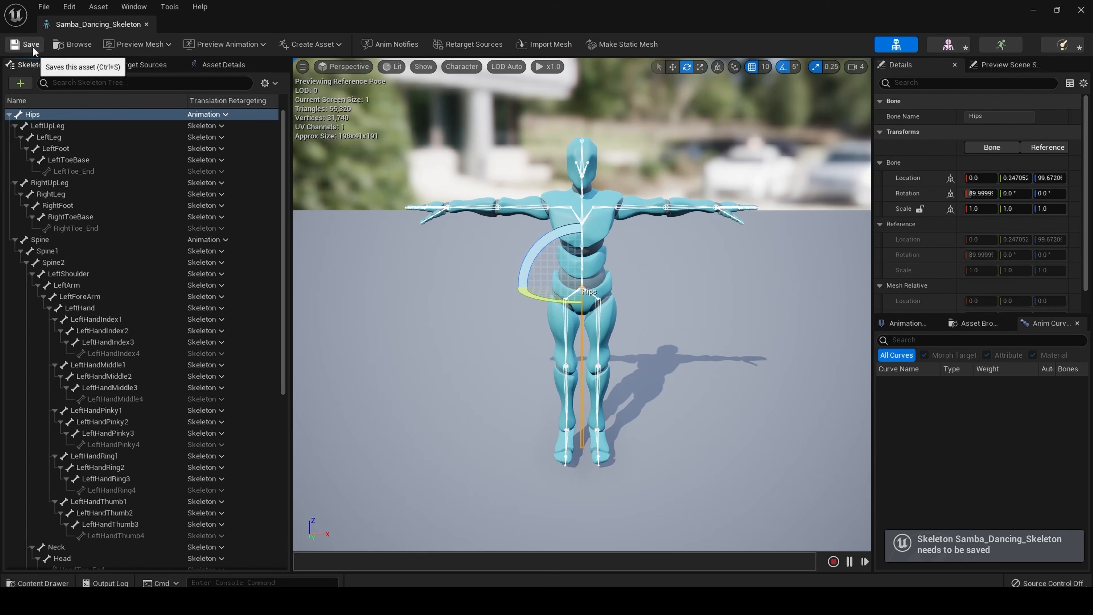
left_click(1081, 10)
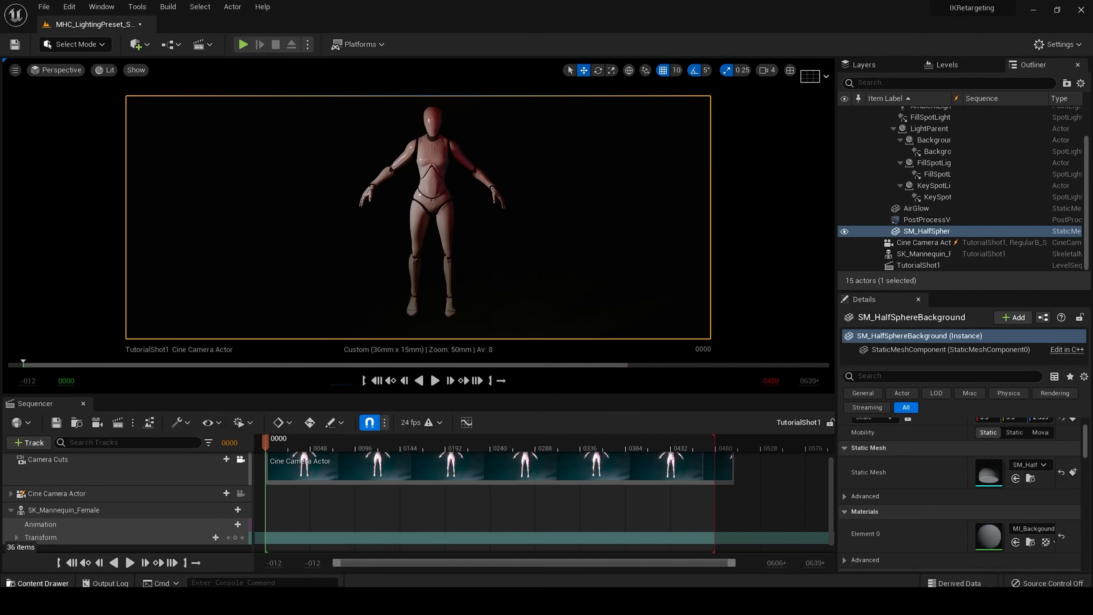
- Open the SK_Mannequin_Female skeletal mesh from the Mesh folder under Characters > Mannequin > Character
left_click(27, 585)
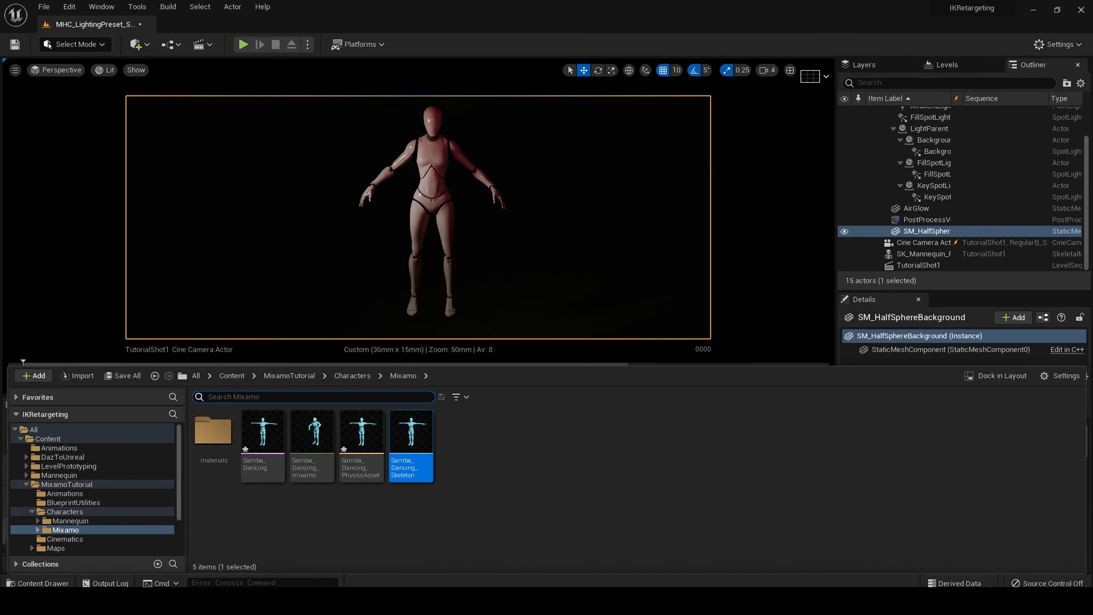
left_click(362, 377)
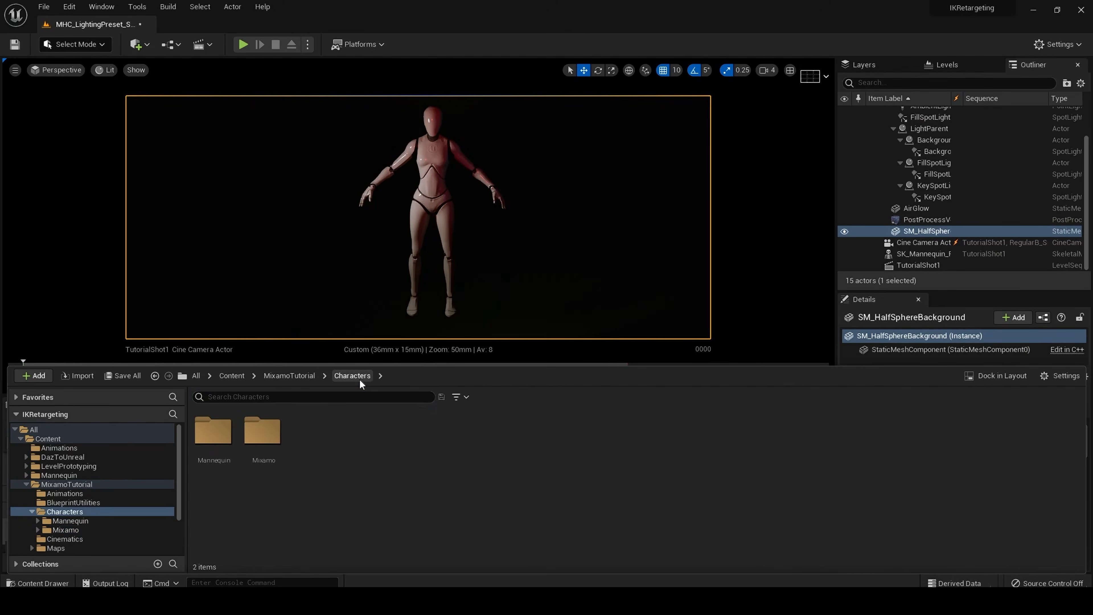
double_click(214, 457)
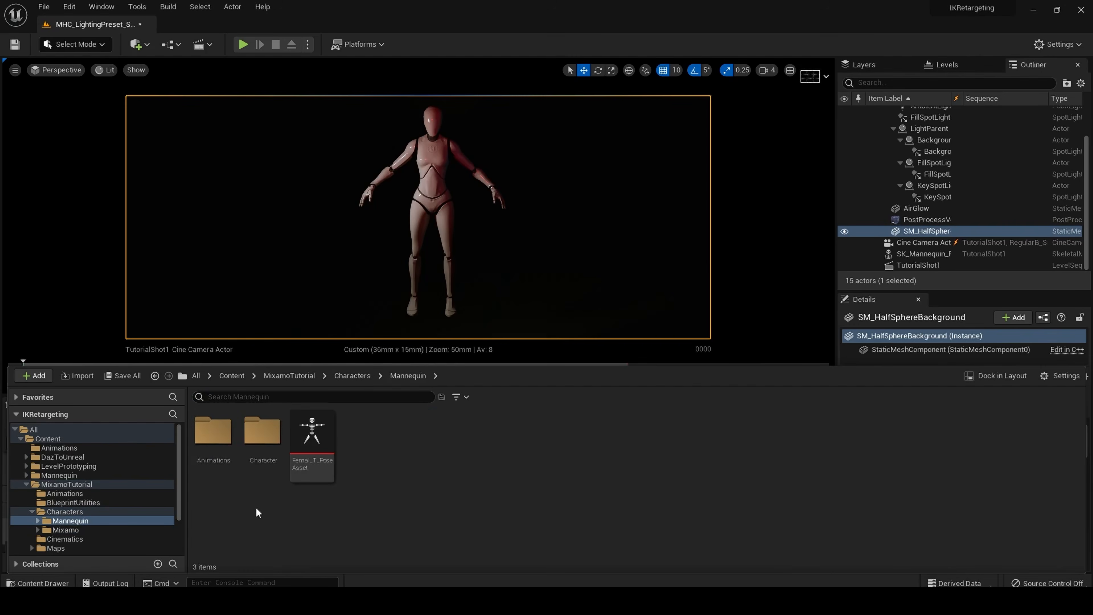
left_click(270, 473)
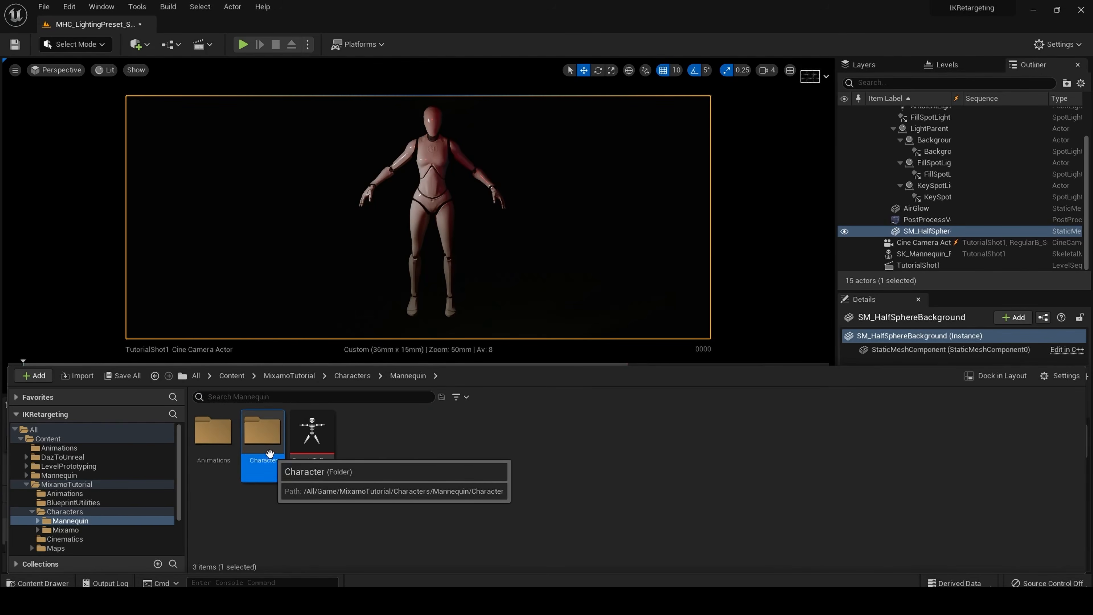
double_click(271, 474)
left_click(271, 457)
double_click(273, 452)
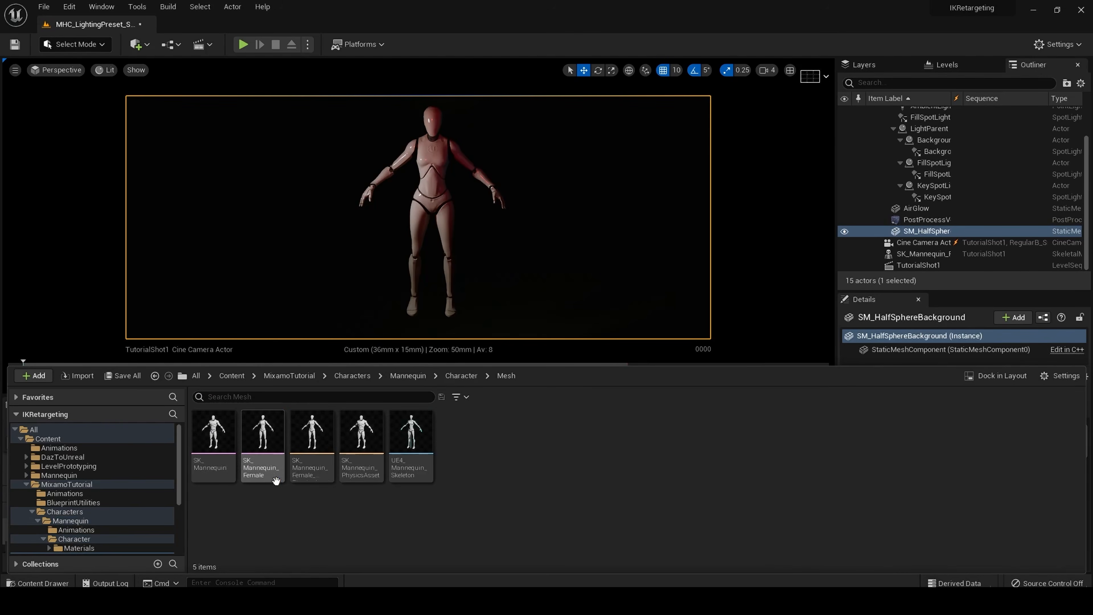
double_click(276, 449)
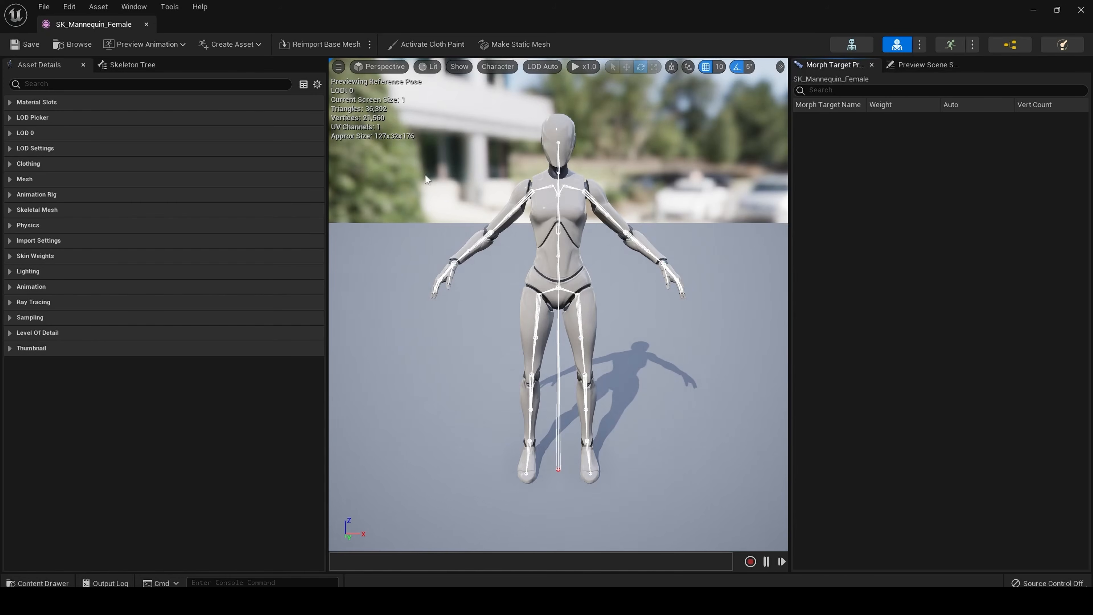
left_click(537, 194)
left_click_drag(593, 173, 610, 159)
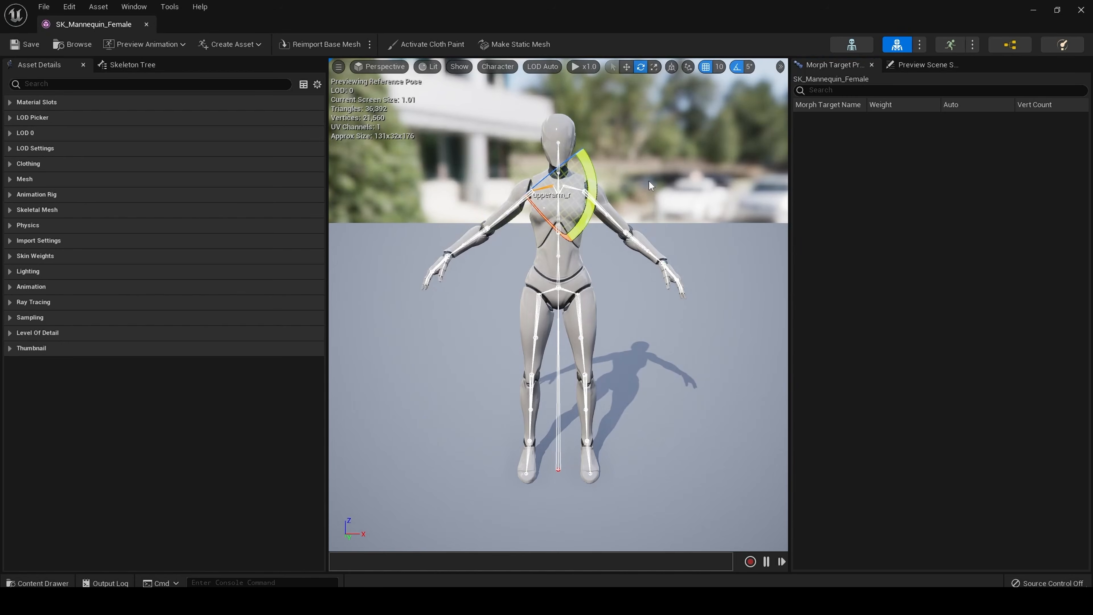
key("ctrl+z")
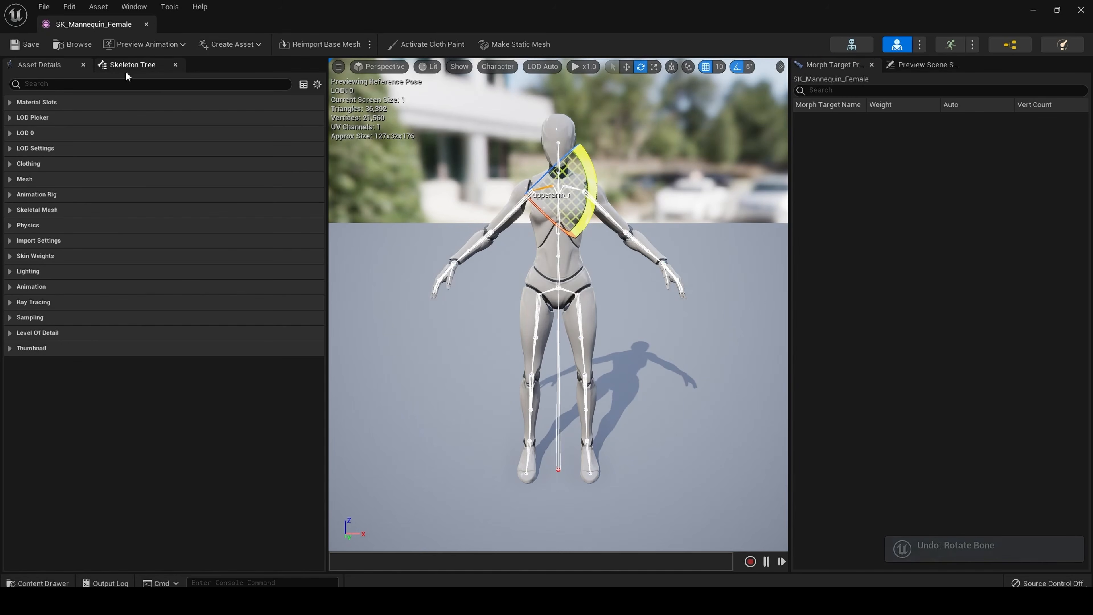
- Show the retargeting options in the female mannequin's skeleton tree with the root bone selected
left_click(129, 63)
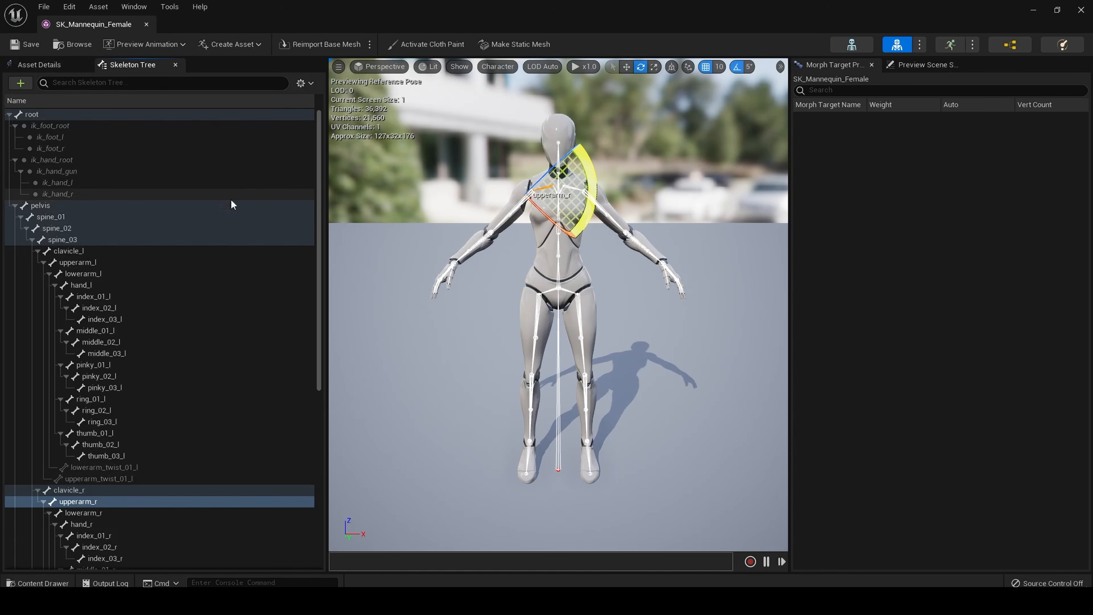
left_click(56, 115)
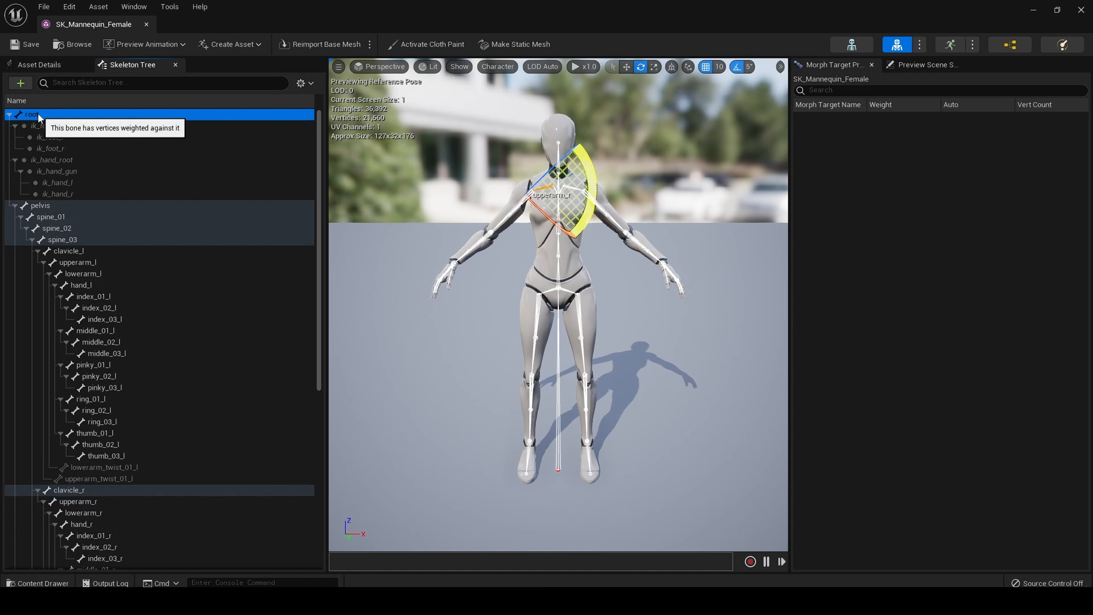
left_click(308, 84)
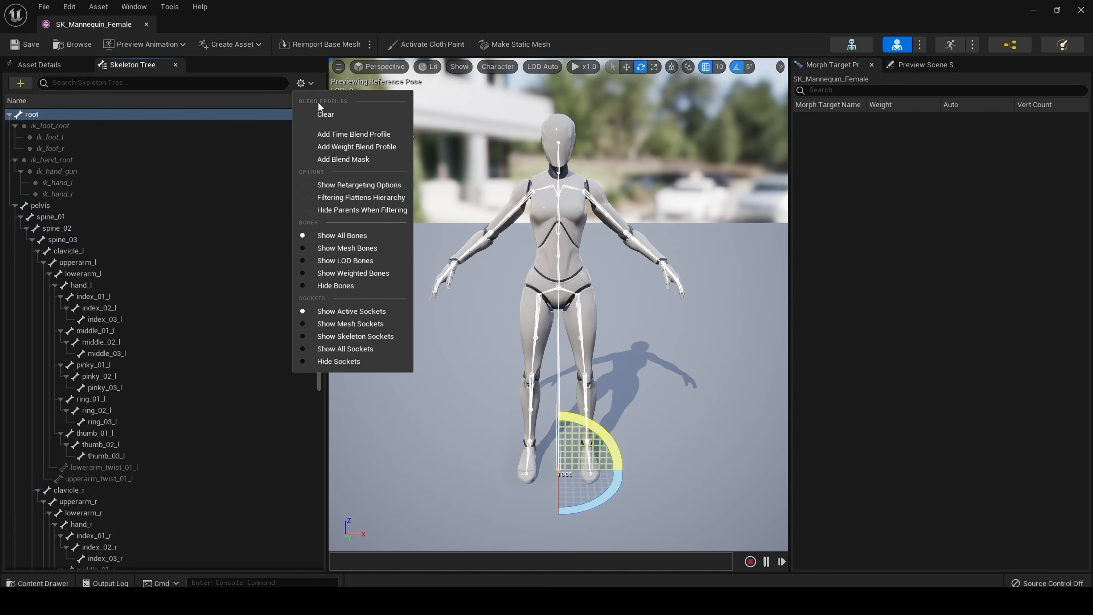
left_click(354, 186)
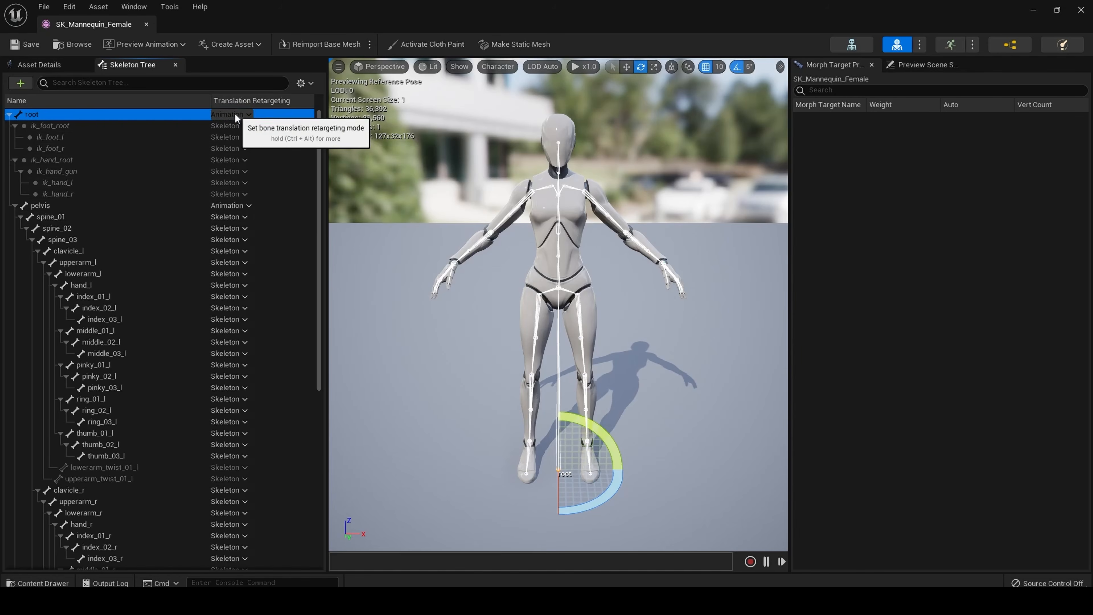
- Review the translation retargeting modes across the female mannequin's bones, then save and close SK_Mannequin_Female
scroll(235, 438, "down", 6)
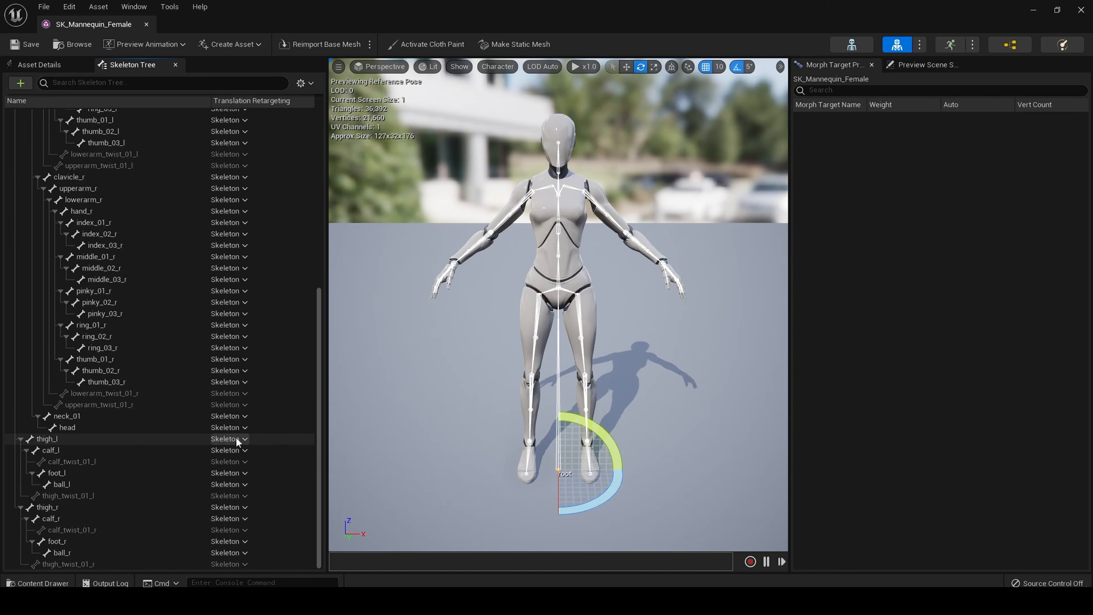
scroll(237, 454, "up", 6)
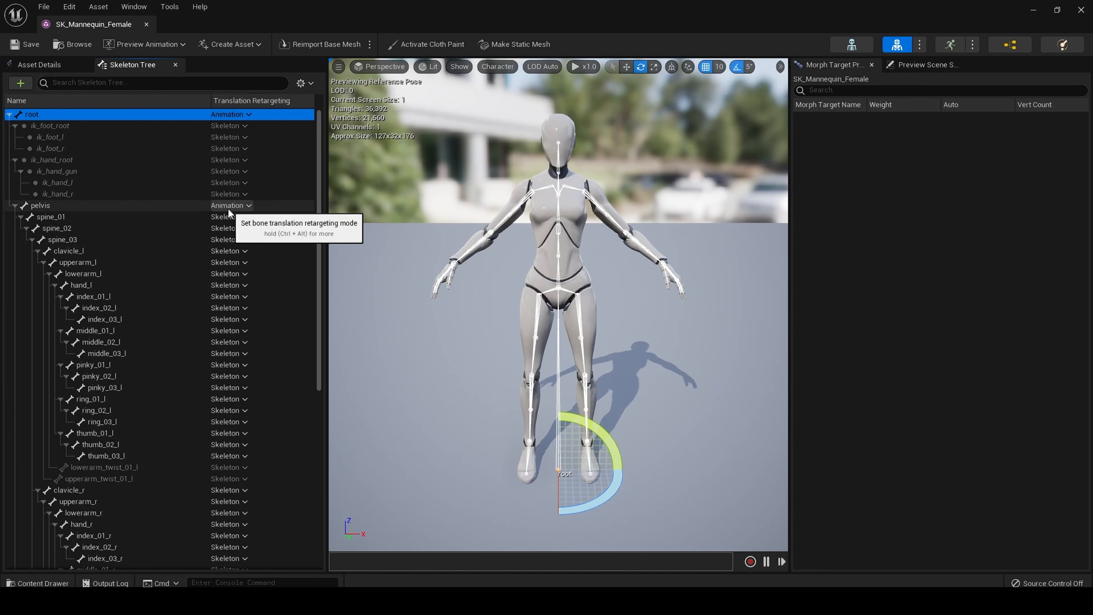
left_click(20, 50)
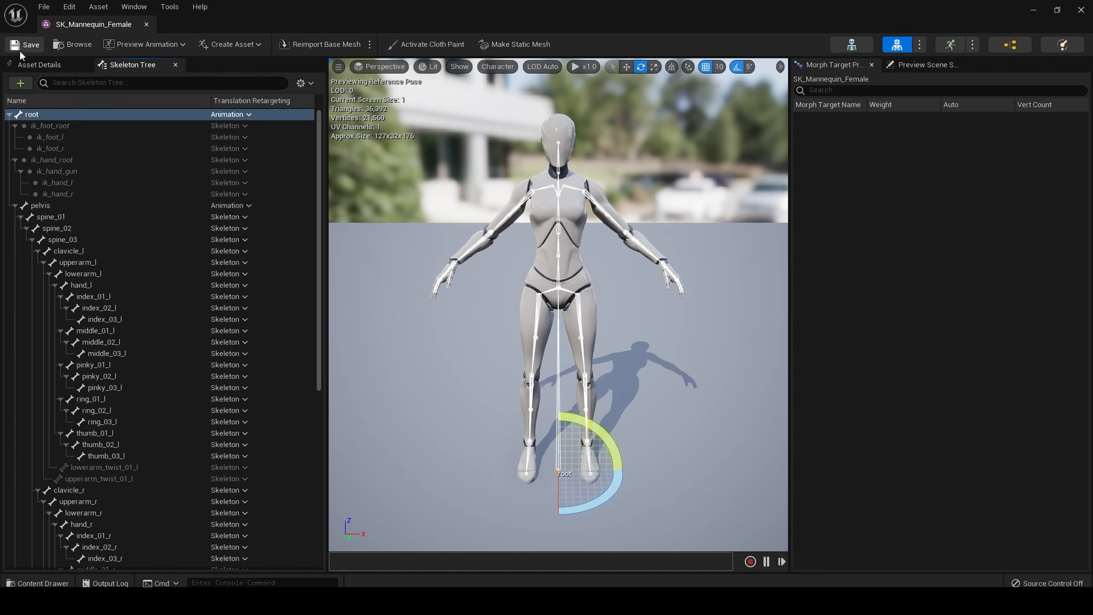
left_click(1081, 10)
- Create a folder named IKretargeting in the Characters folder of MixamoTutorial
left_click(38, 583)
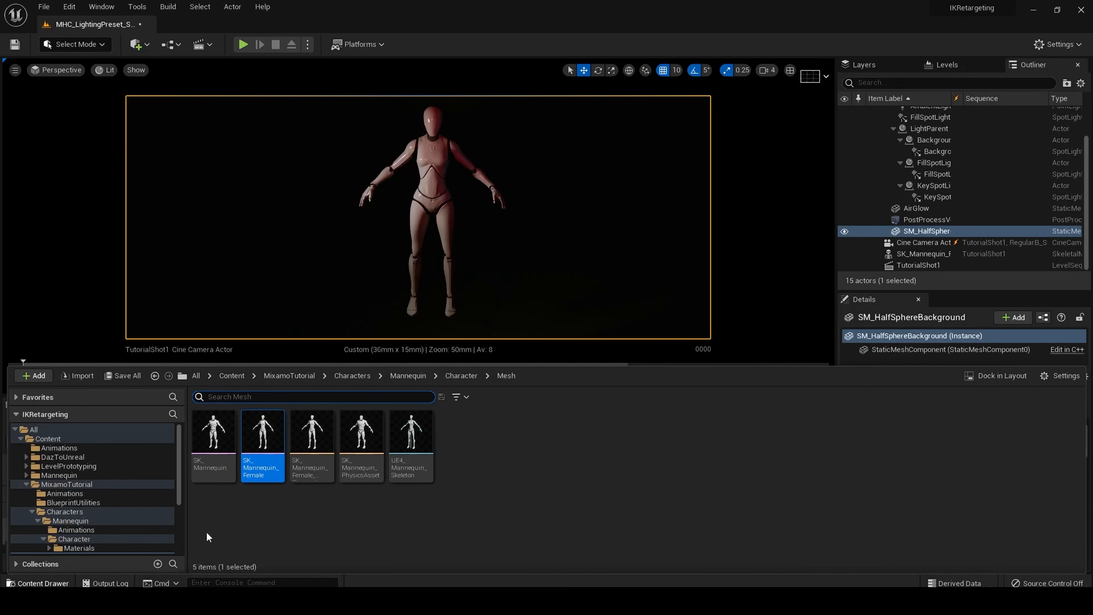
left_click(348, 397)
left_click(359, 376)
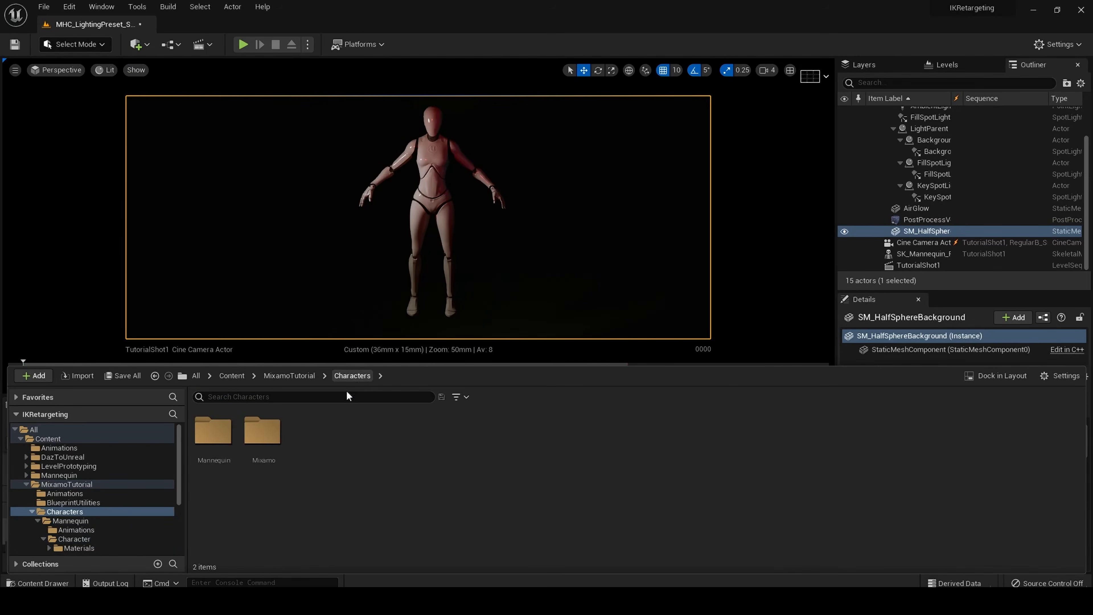
right_click(401, 464)
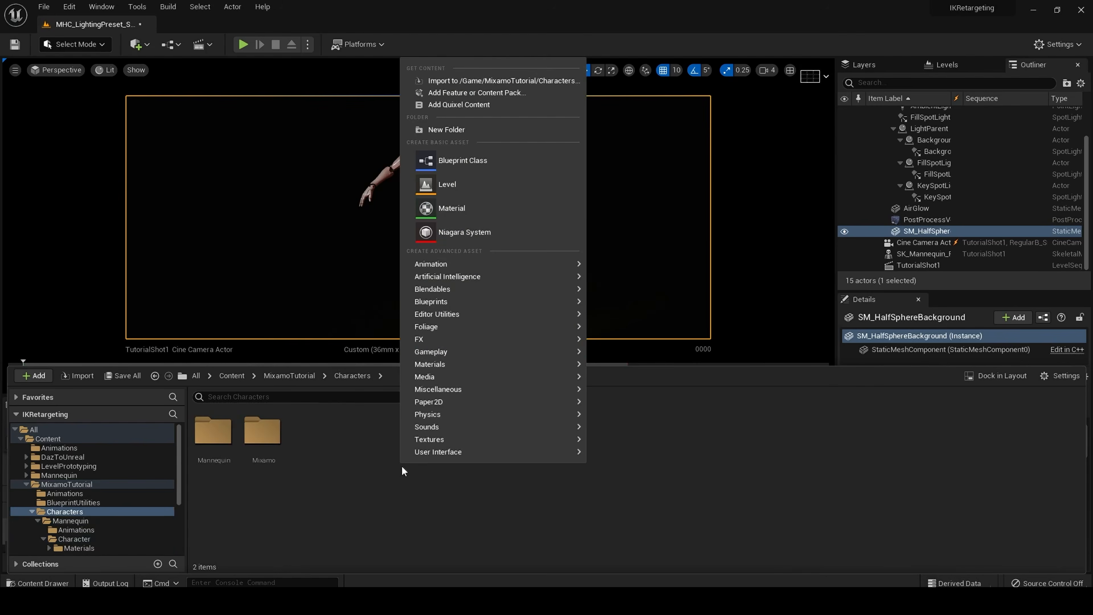
left_click(465, 133)
key("BackSpace")
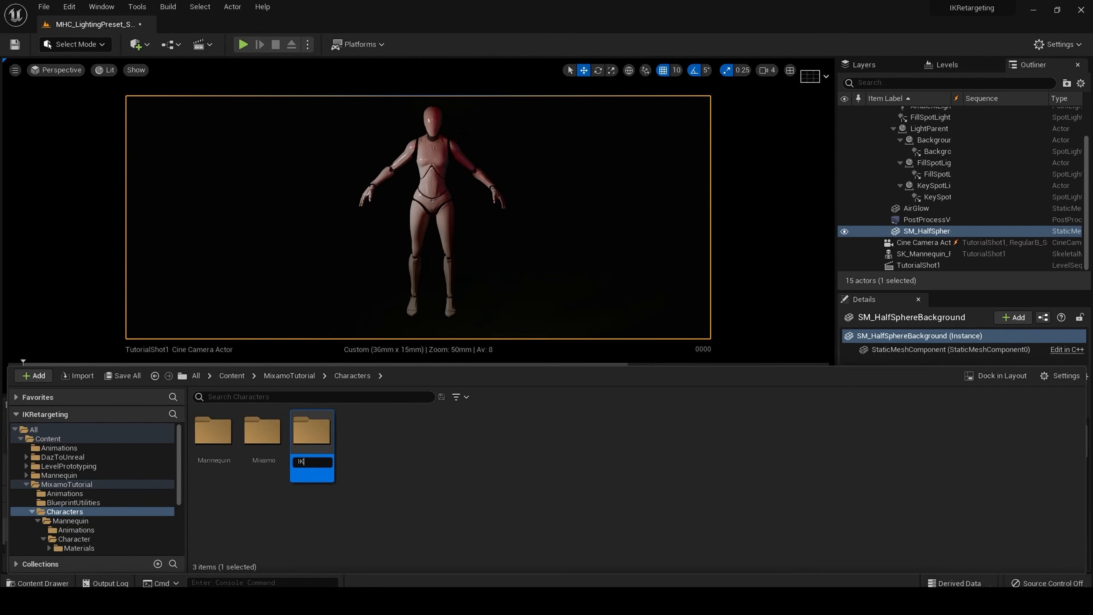
type("IKretargeting")
key("Return")
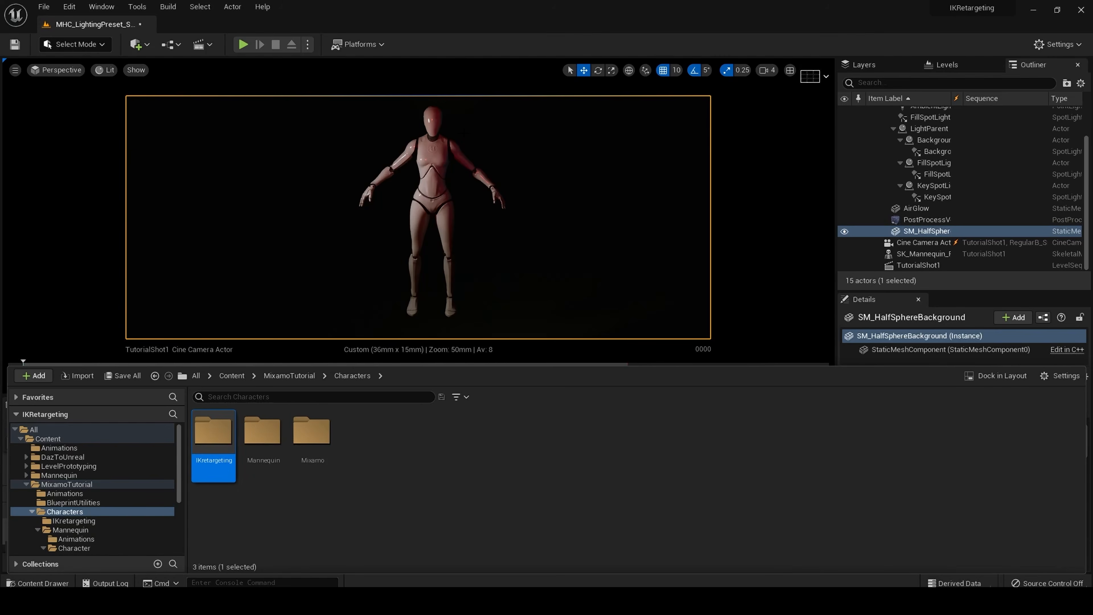
- Create an IK Rig for the Samba_Dancing skeletal mesh inside the IKretargeting folder and name it Mixamo
double_click(217, 452)
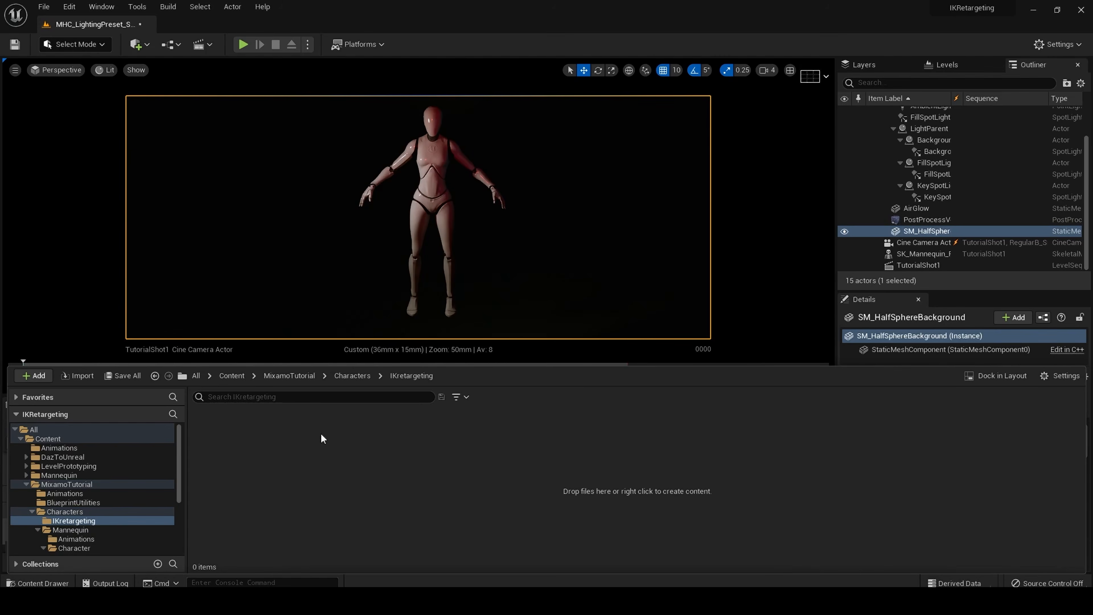
right_click(322, 438)
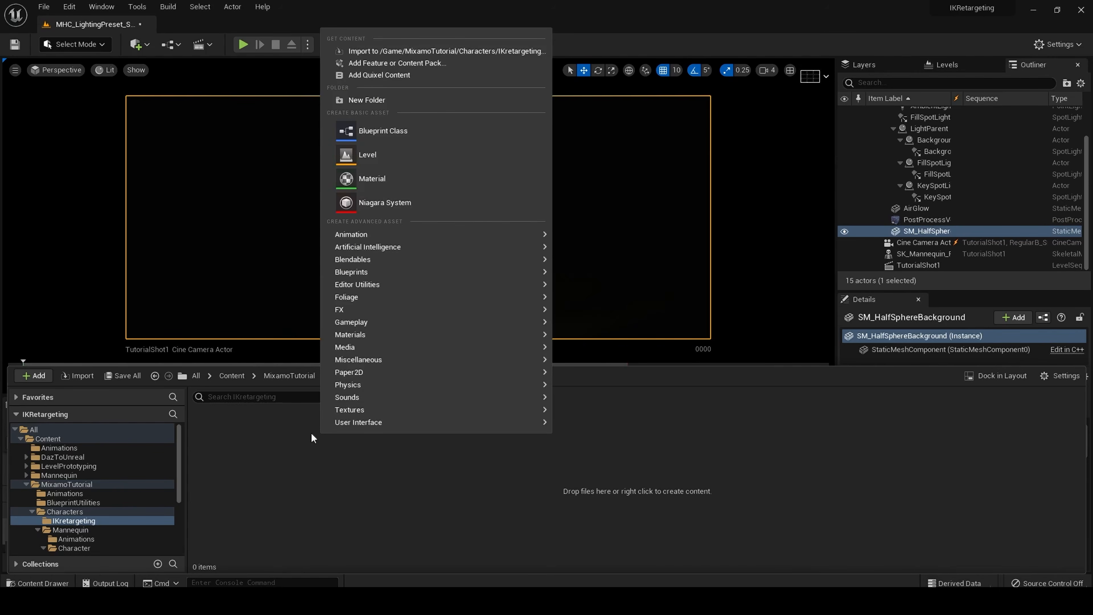
mouse_move(480, 234)
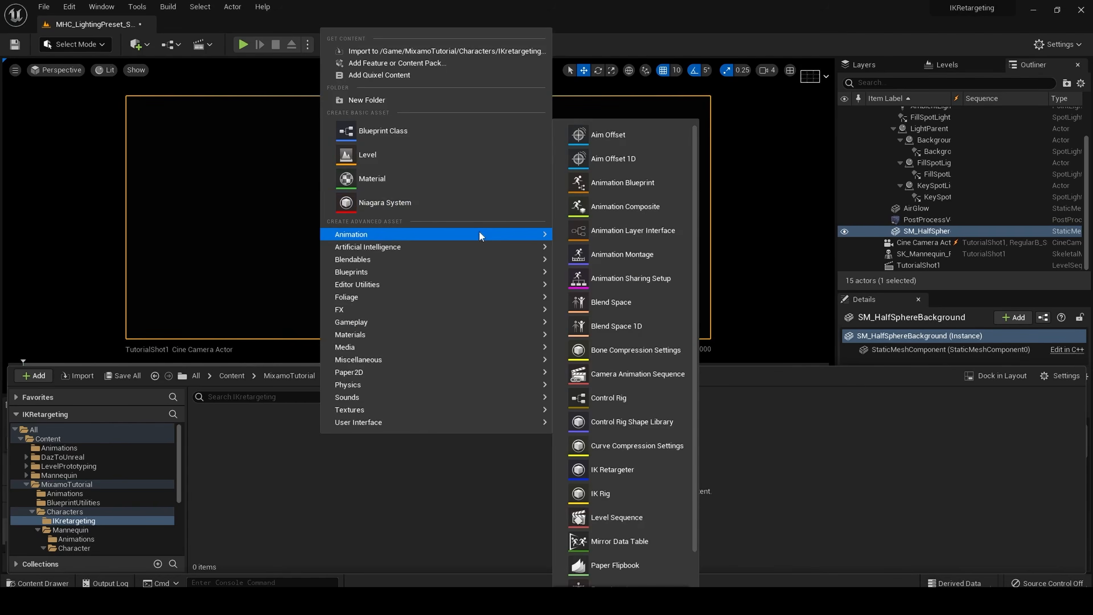
left_click(614, 494)
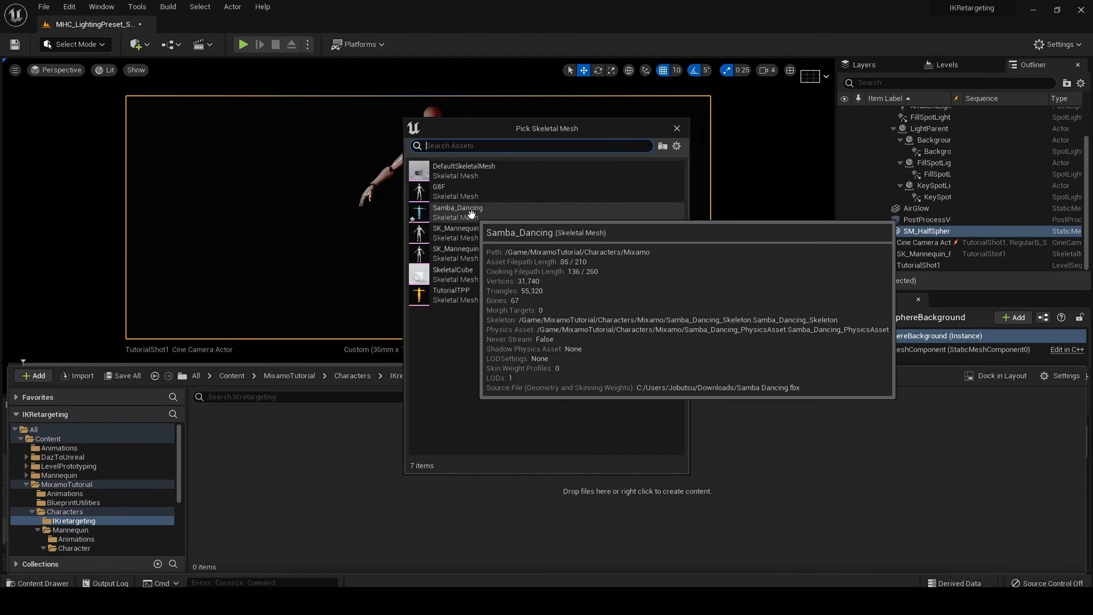
left_click(471, 214)
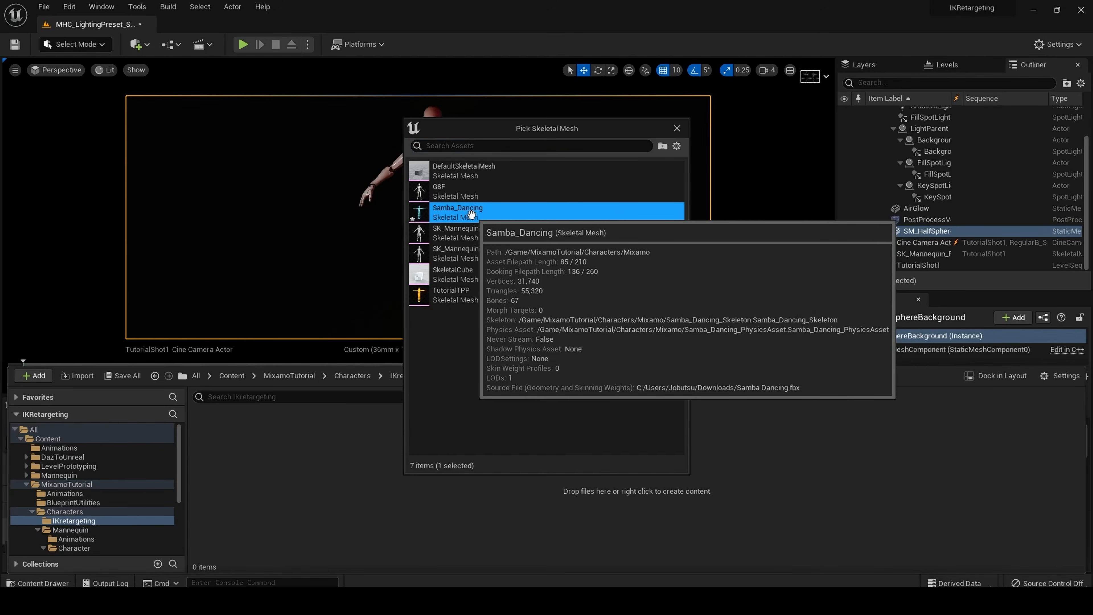
double_click(471, 214)
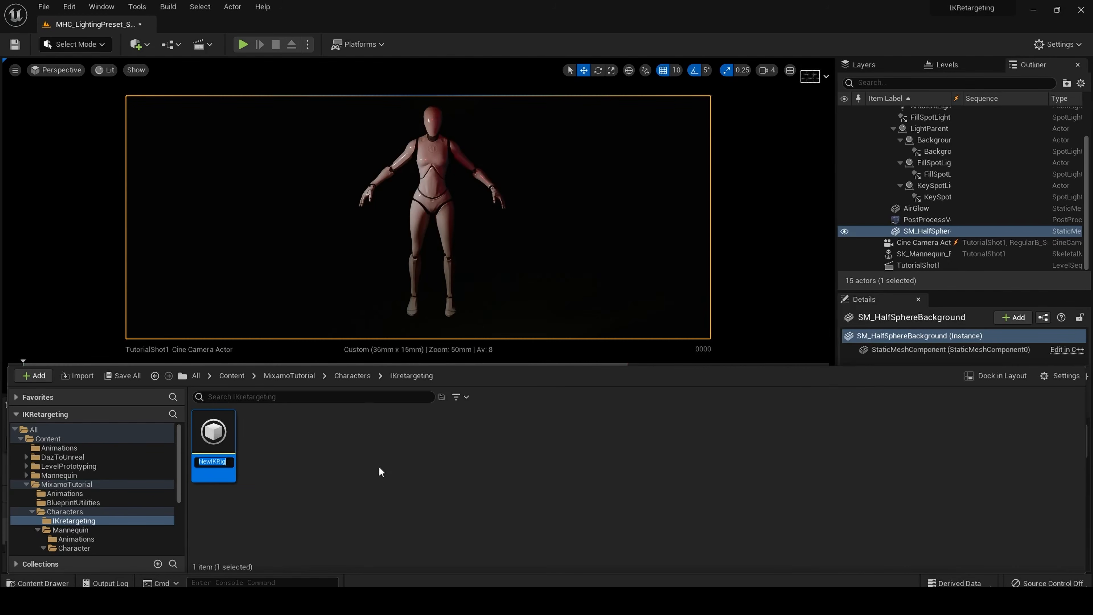
key("BackSpace")
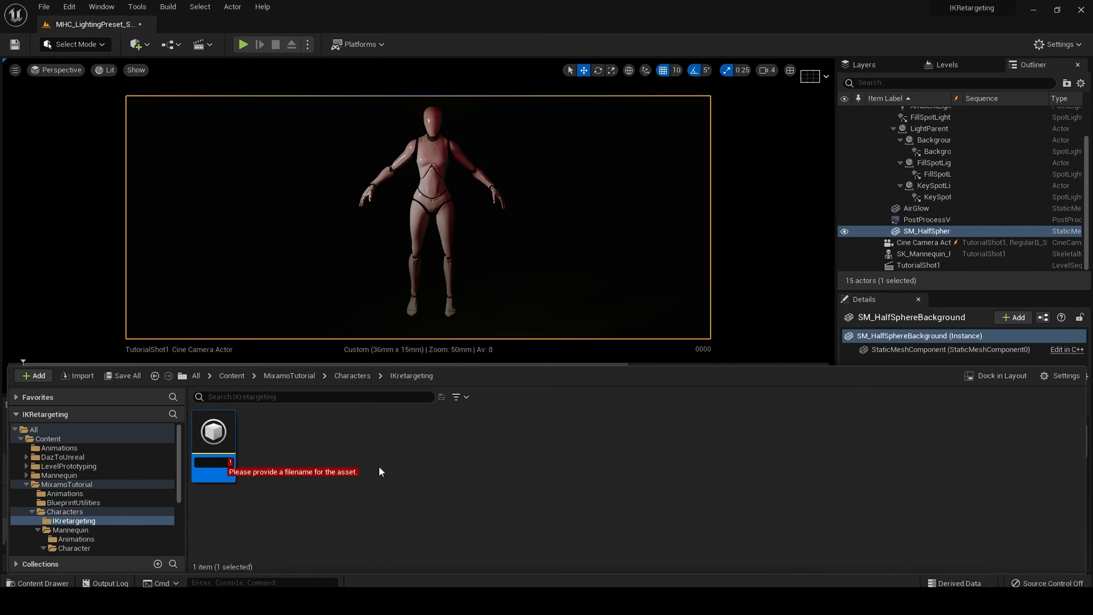
type("Mixa")
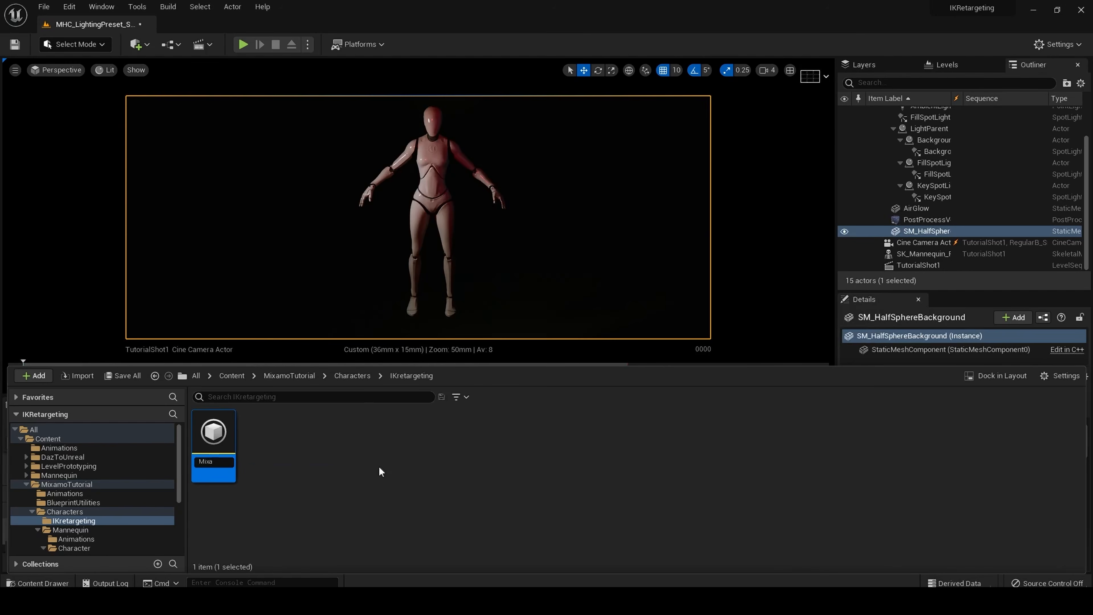
type("mo")
key("Return")
- Rename the Mixamo IK Rig as MixamoSource
right_click(230, 450)
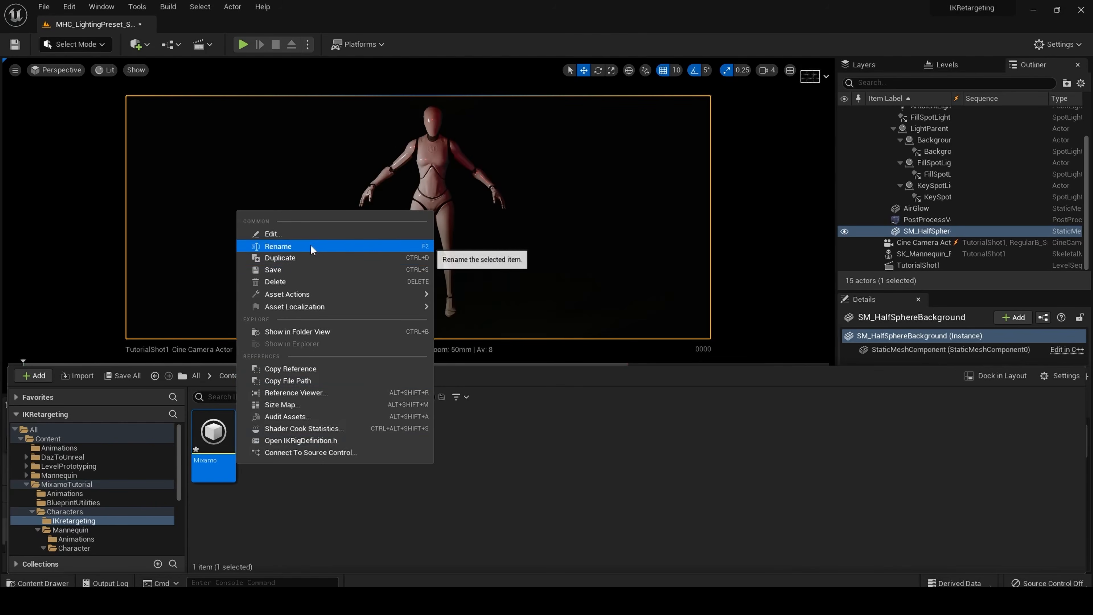
left_click(278, 245)
left_click(225, 460)
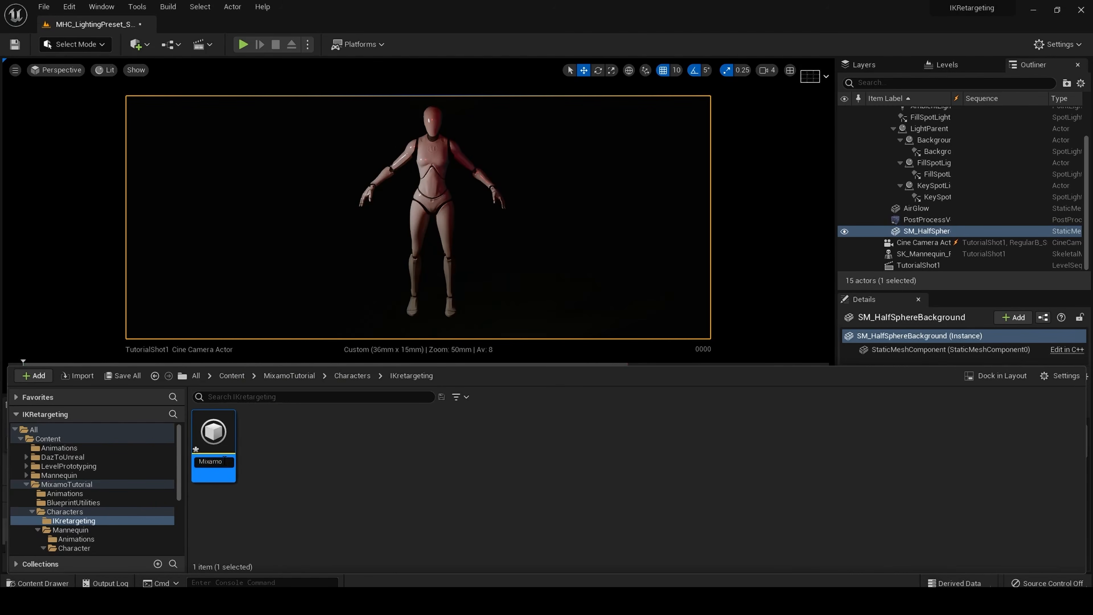
type("Source")
key("Return")
left_click(291, 459)
- Create a second IK Rig in the IKretargeting folder for the SK_Mannequin_Female mesh and name it MannTarget
right_click(292, 458)
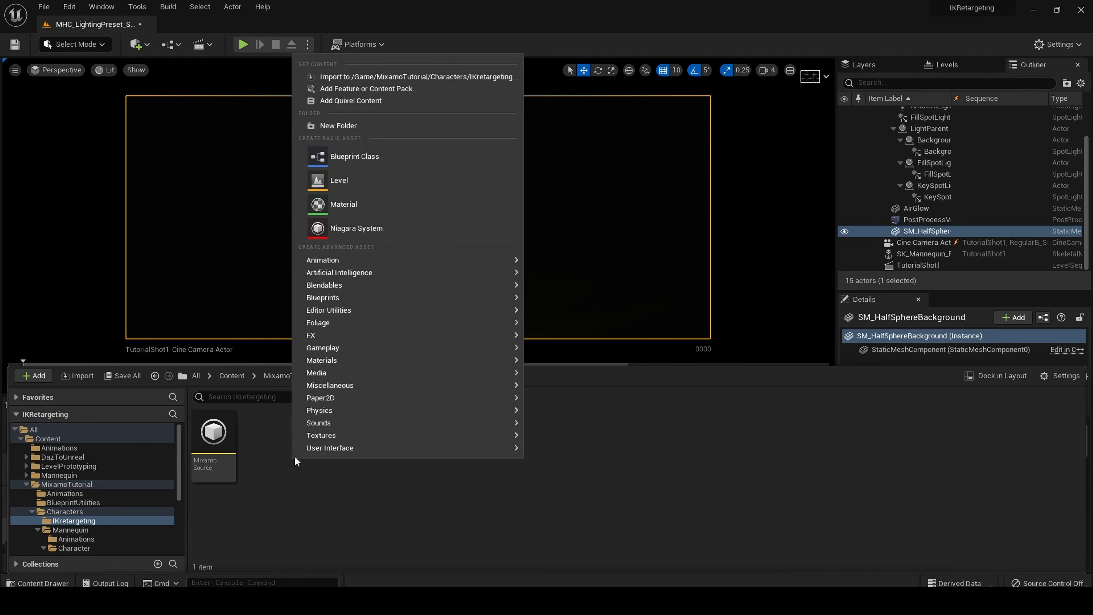
mouse_move(401, 273)
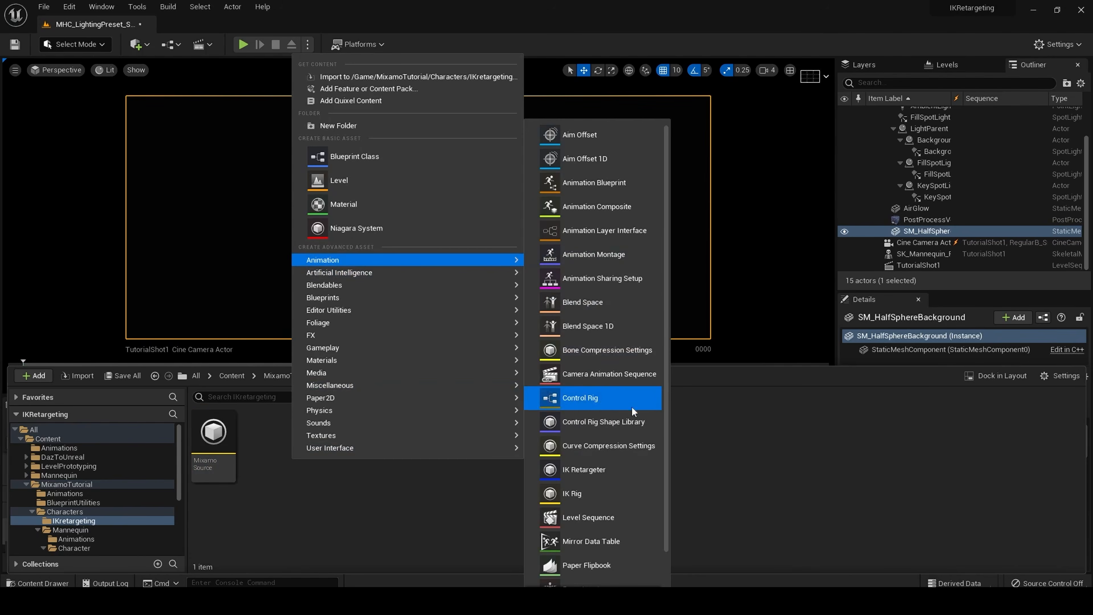
left_click(585, 491)
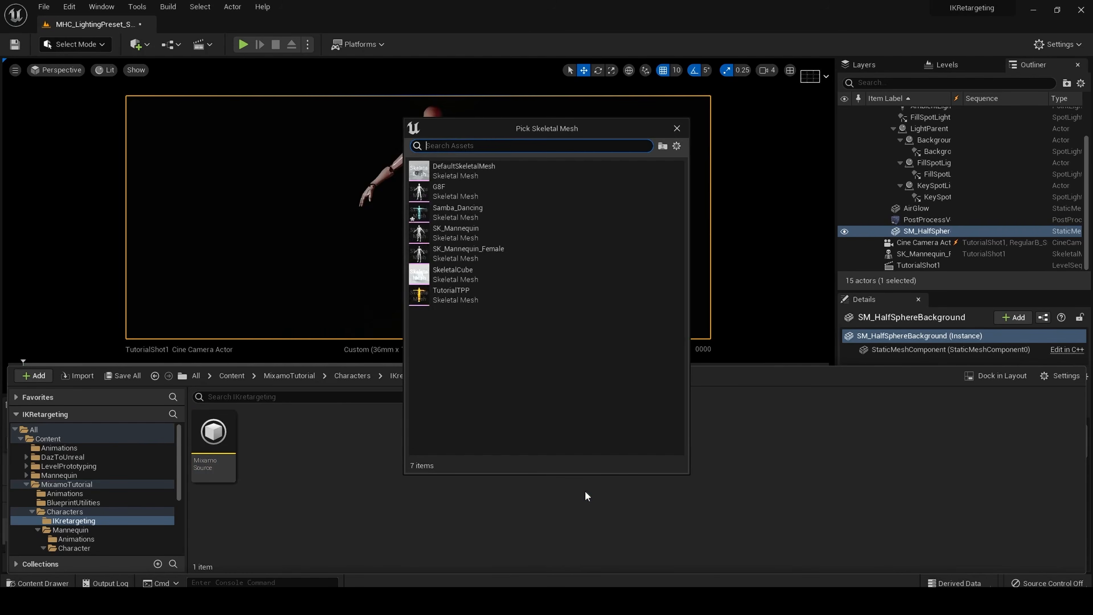
left_click(477, 257)
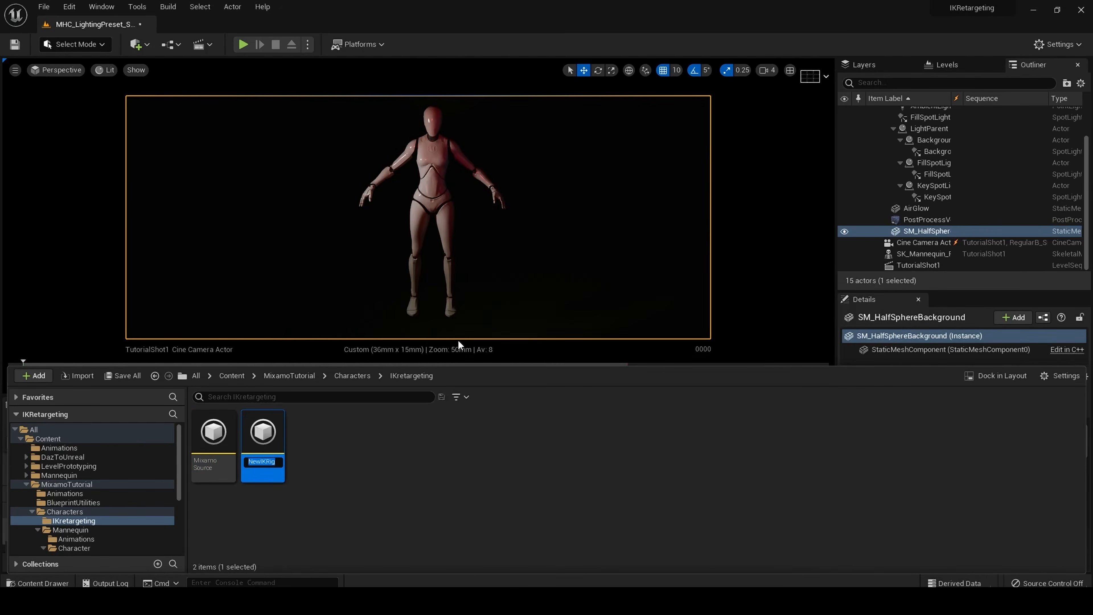
key("BackSpace")
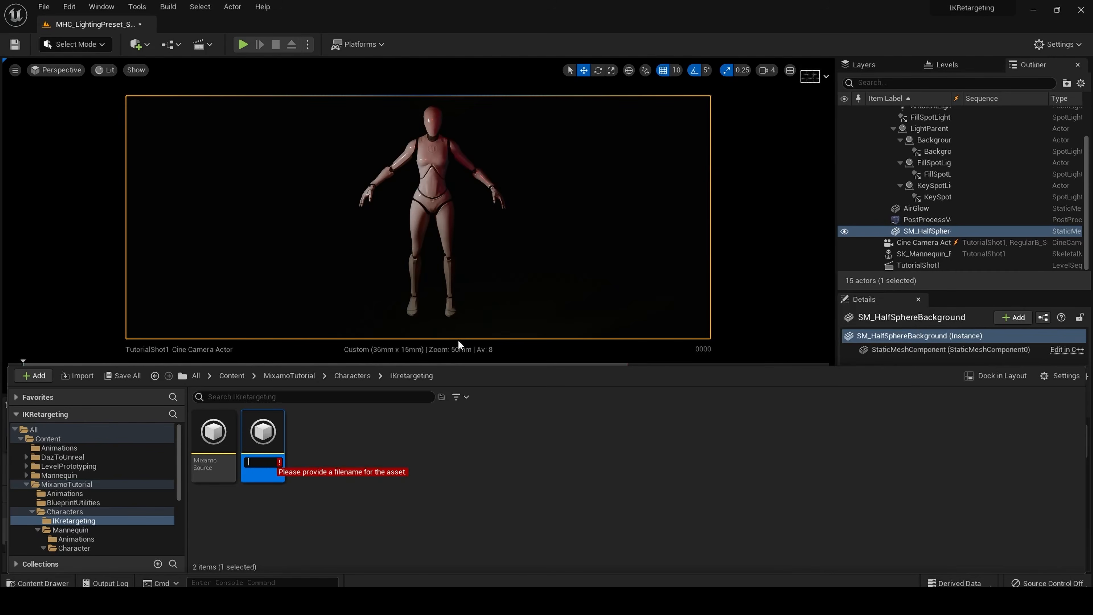
type("Mann")
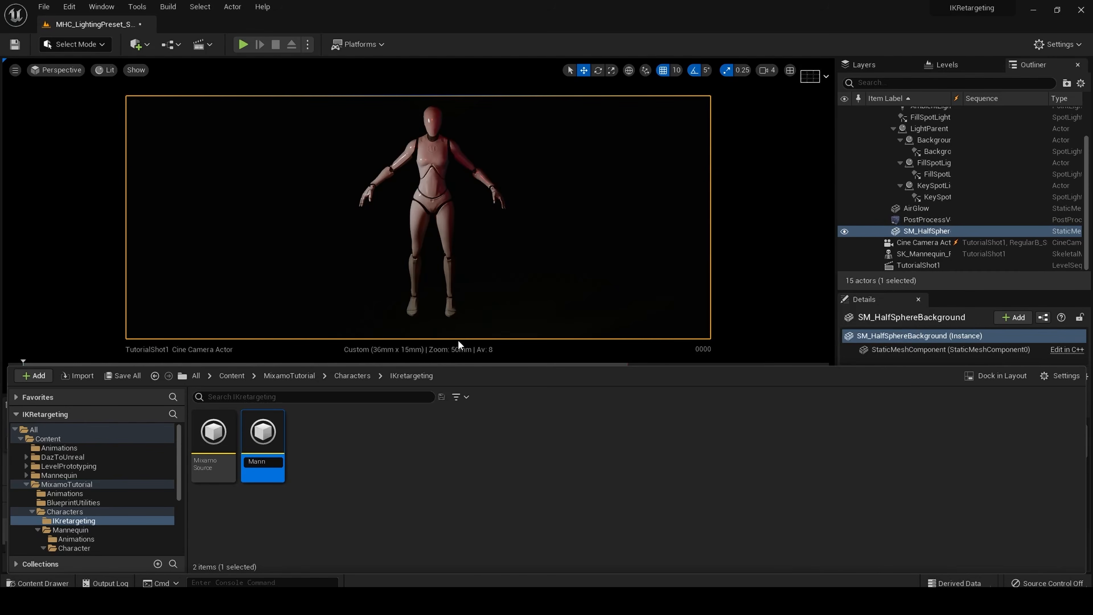
type("Target")
key("Return")
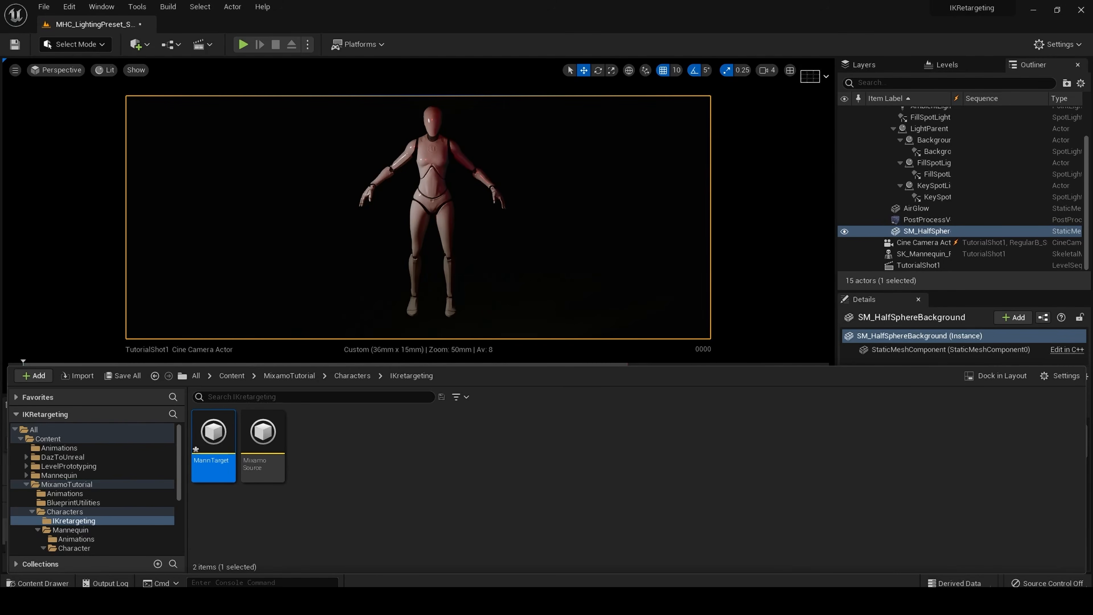
- Create an IK Retargeter that copies animation from the MixamoSource rig and name it MixamoRetargeter
right_click(356, 447)
mouse_move(493, 243)
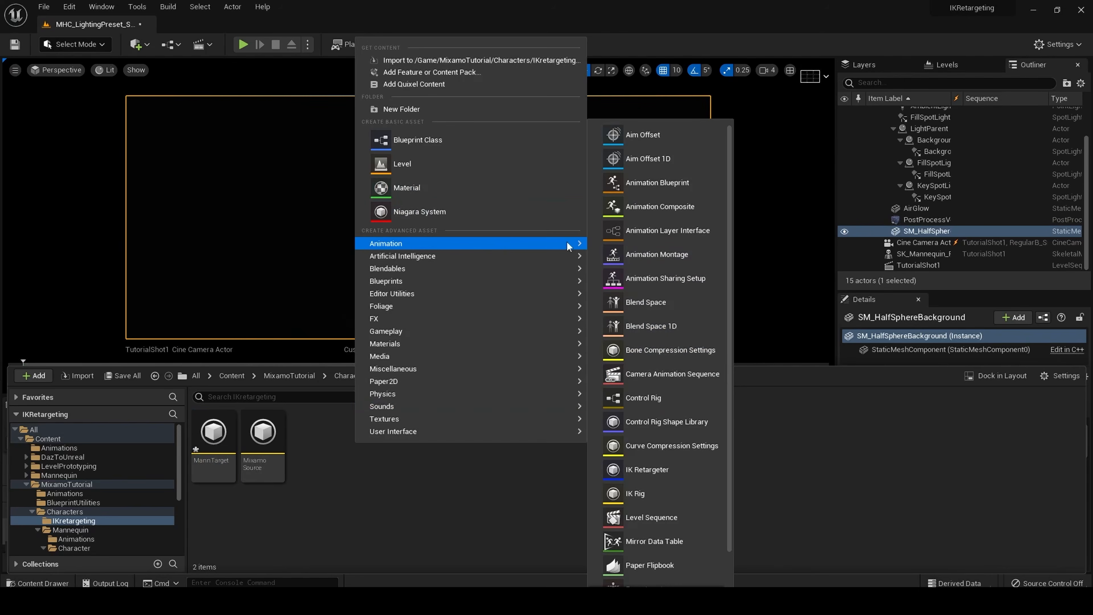
left_click(680, 471)
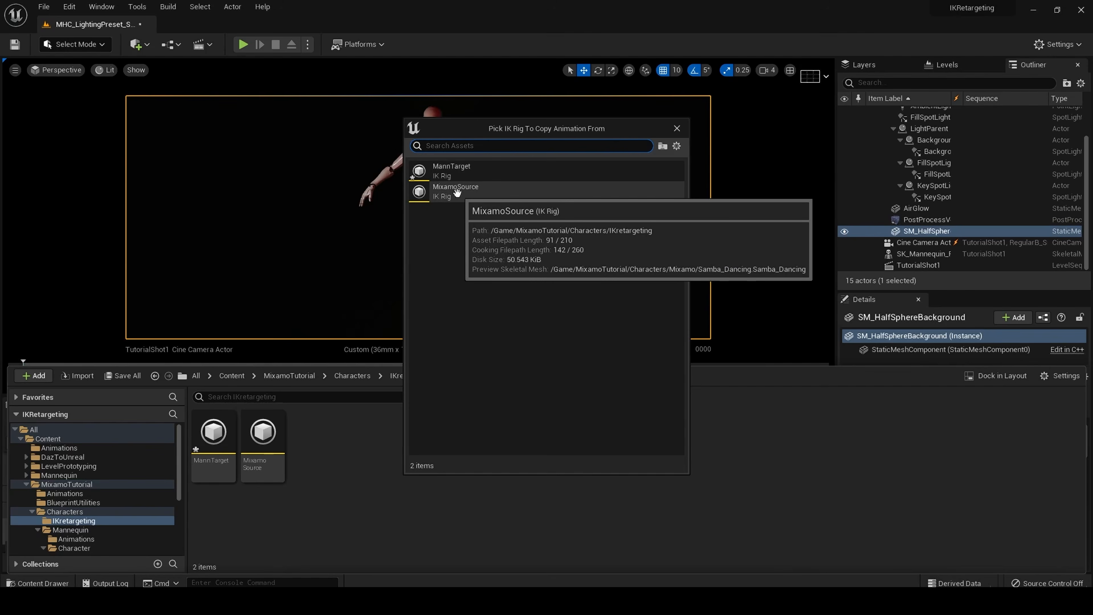
left_click(457, 192)
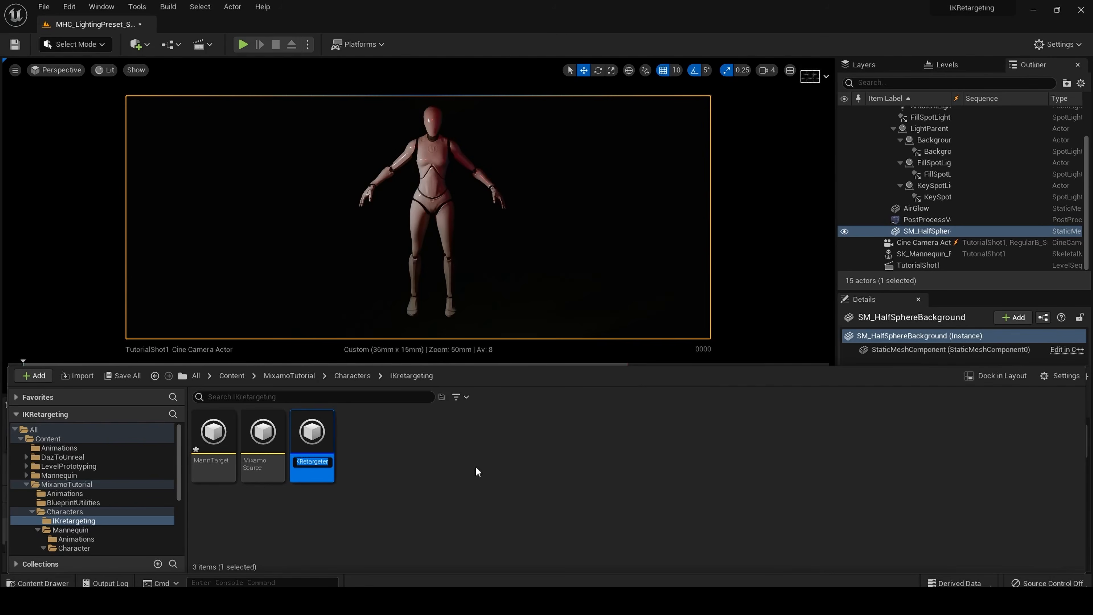
key("BackSpace")
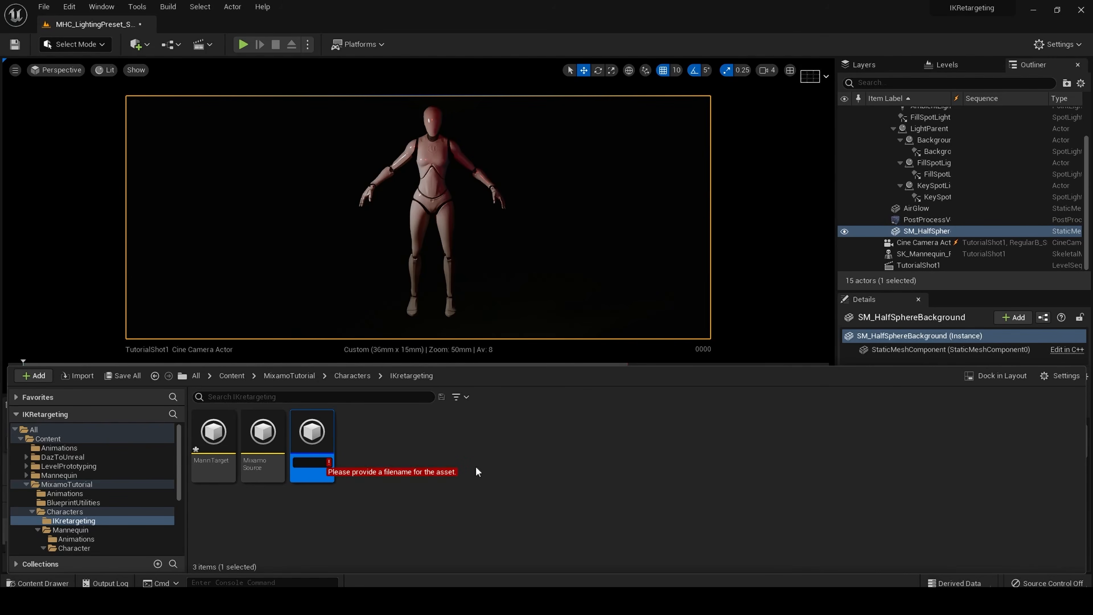
type("Mixam")
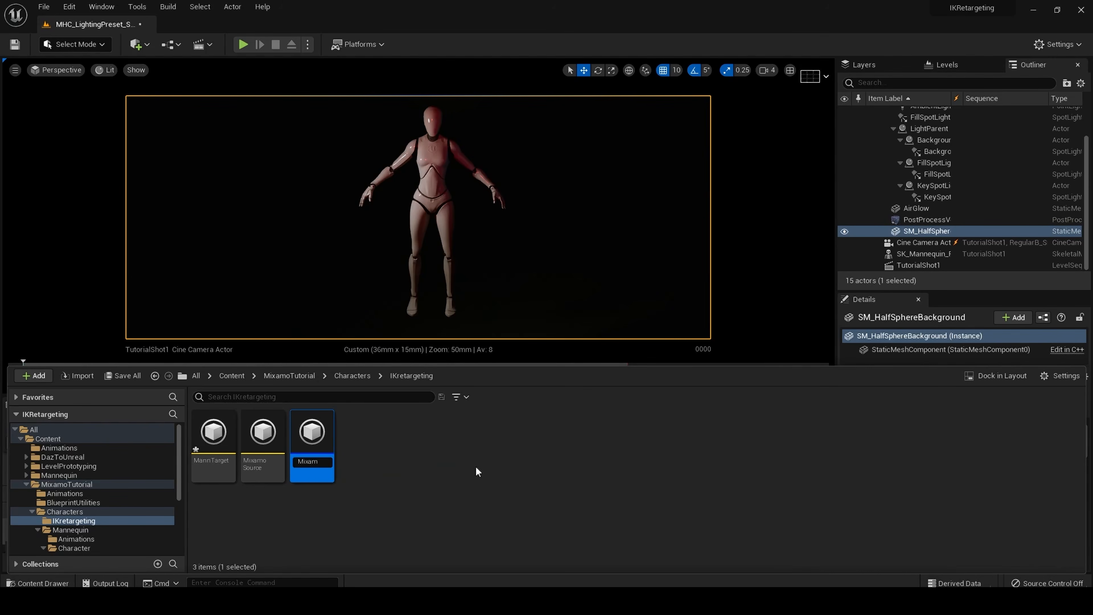
type("o")
type("Retarge")
type("ter")
key("Return")
left_click(396, 537)
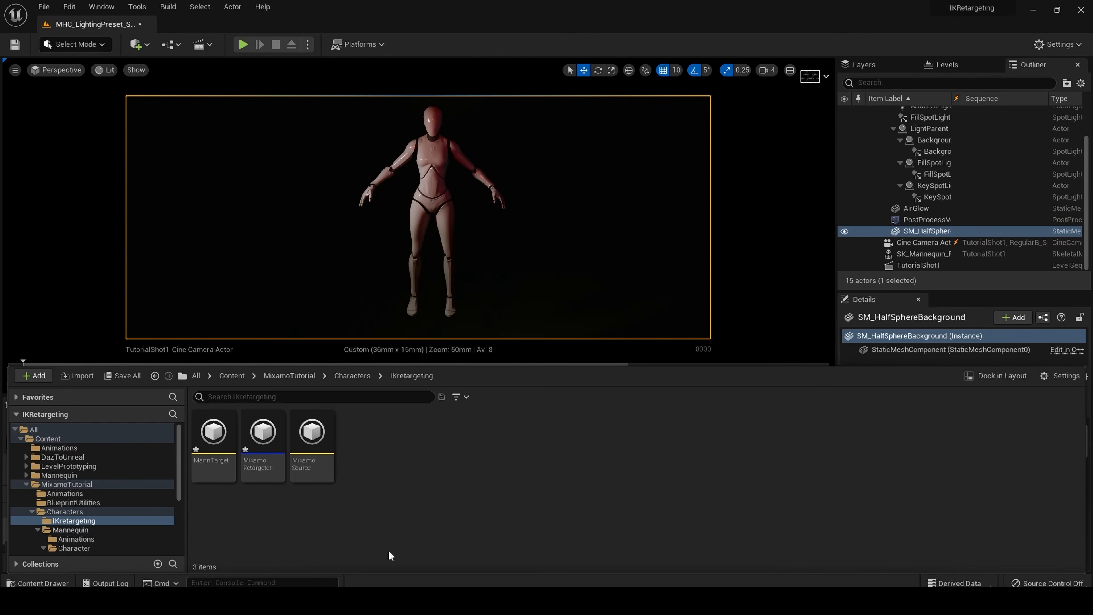
- Open the MixamoSource IK Rig and select the Hips bone in its hierarchy
left_click(312, 443)
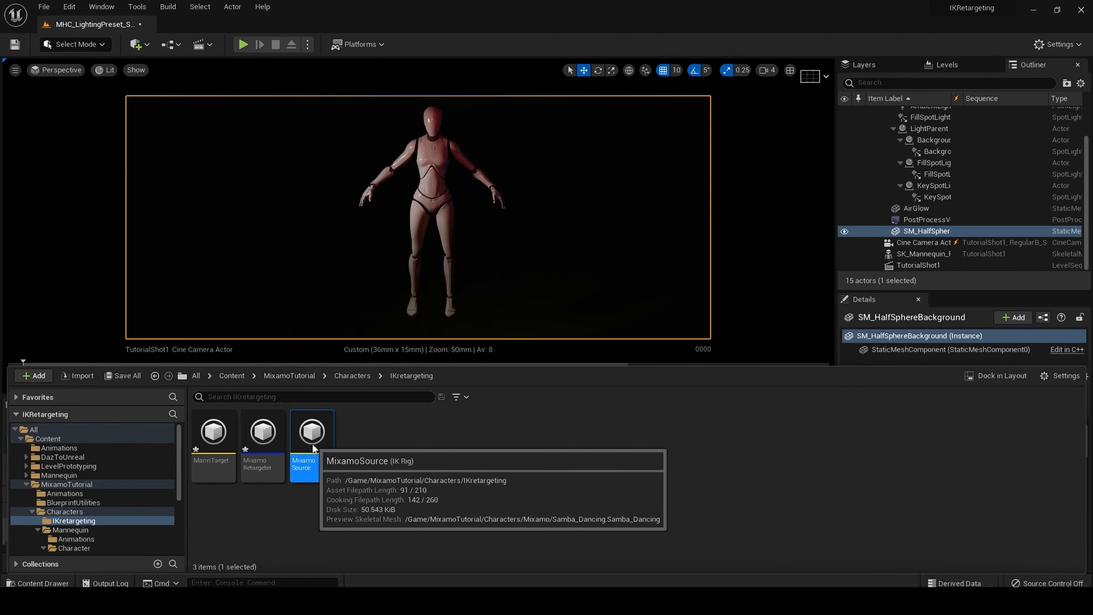
double_click(313, 445)
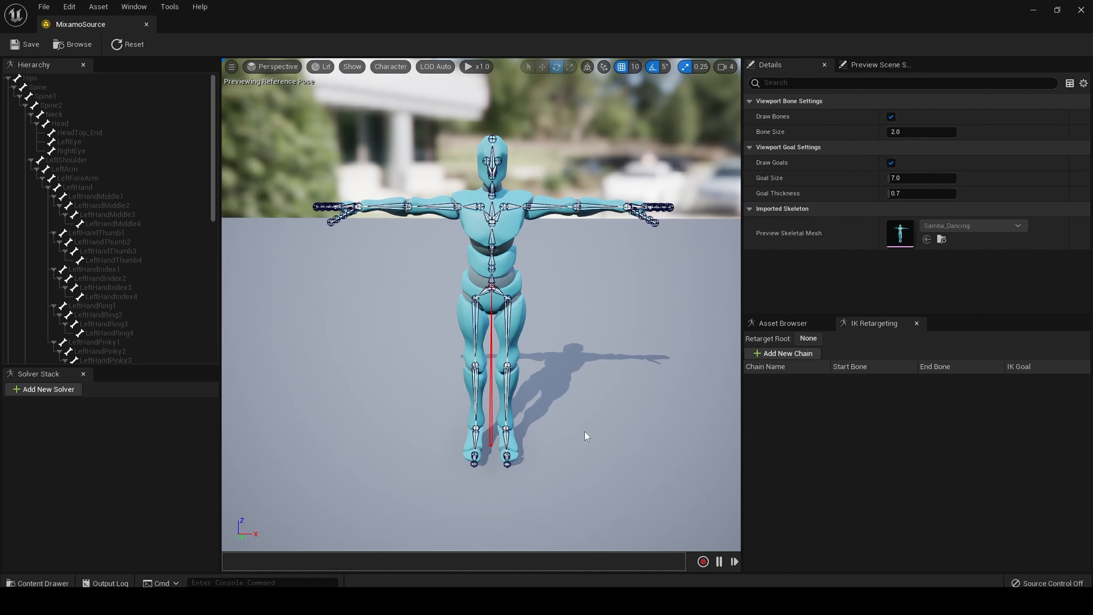
left_click_drag(594, 330, 595, 313)
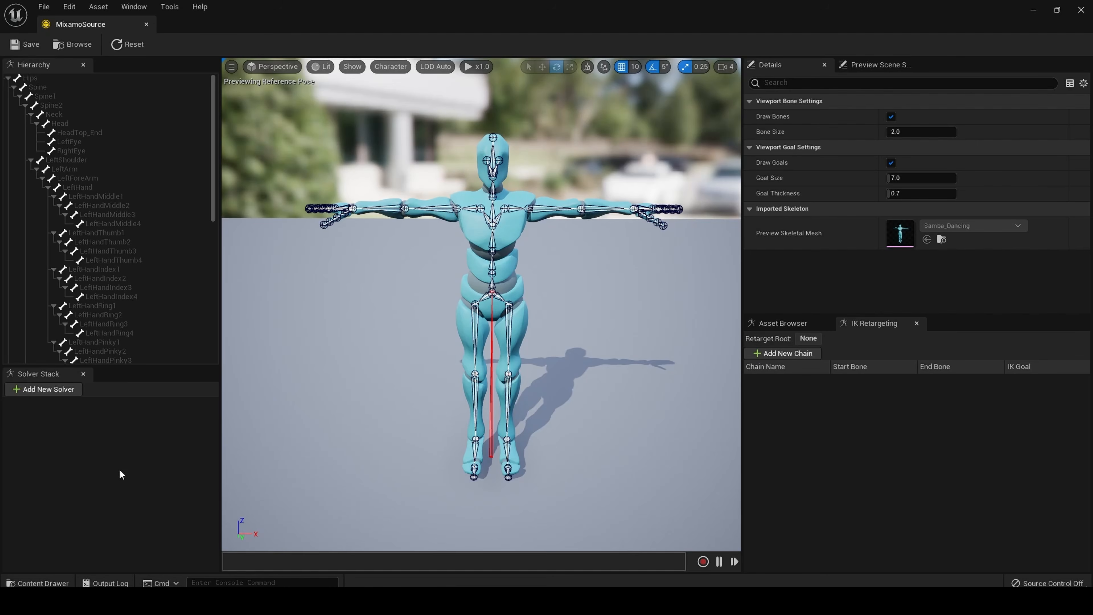
left_click(41, 80)
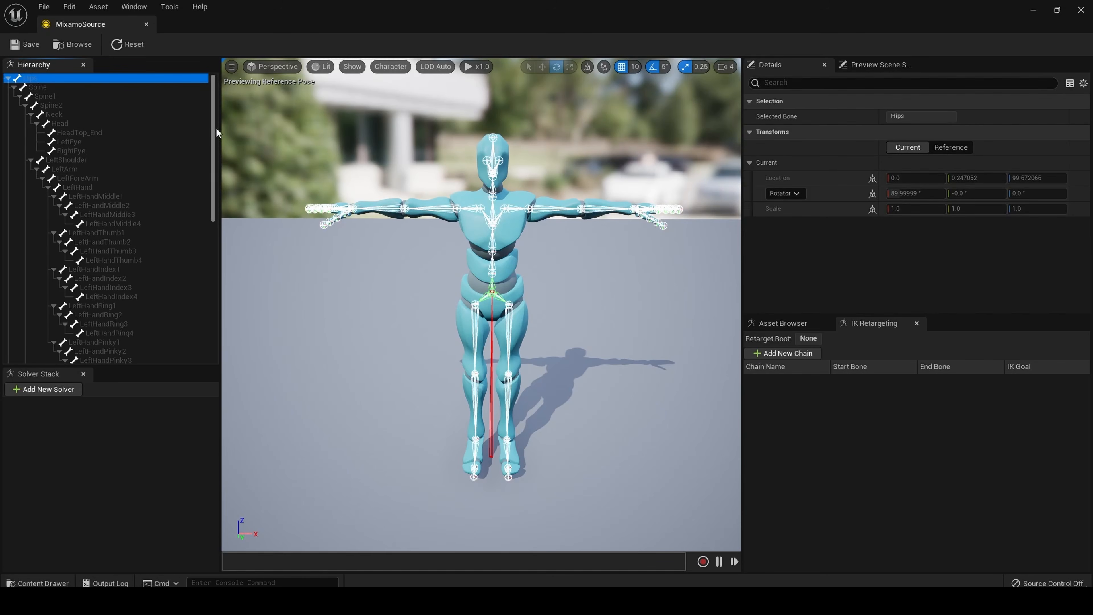
left_click_drag(213, 154, 218, 111)
left_click(51, 390)
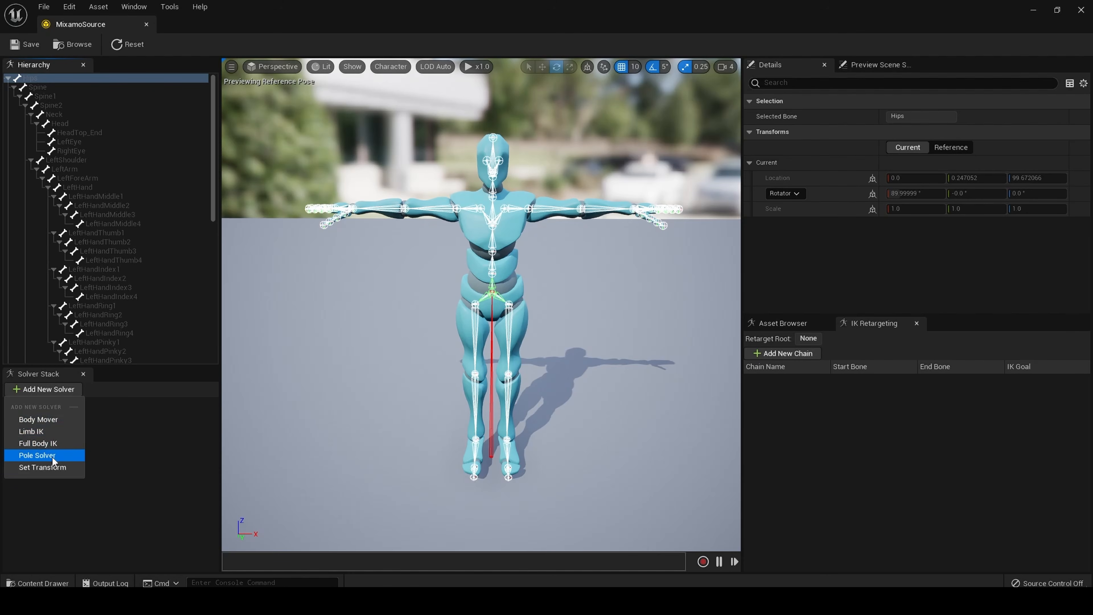
left_click(109, 446)
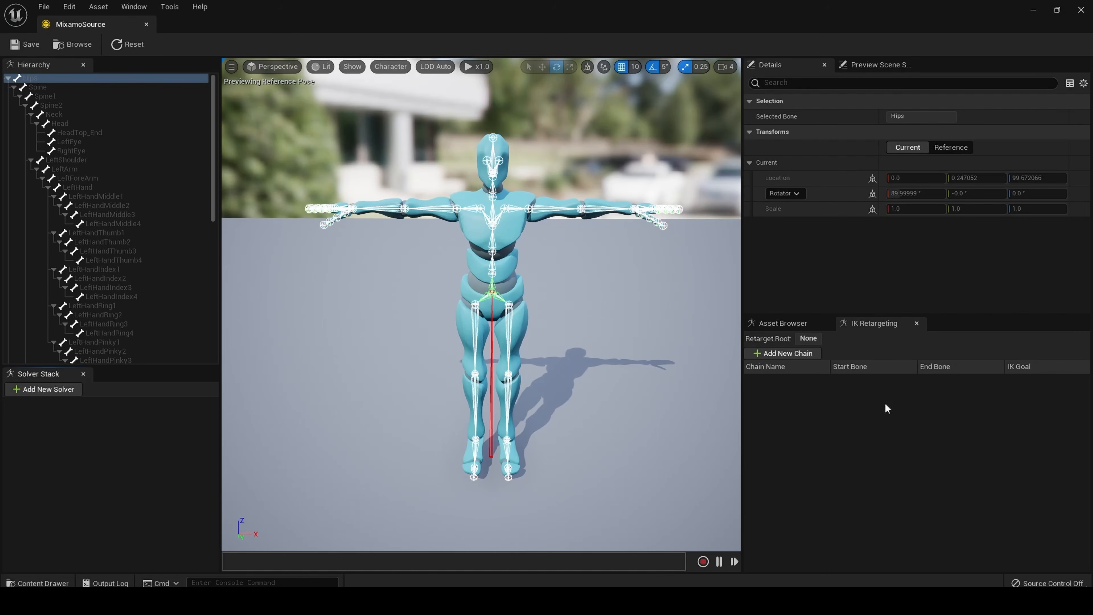
- Add a retarget chain named head and open its start and end bone choices
left_click(798, 354)
double_click(802, 382)
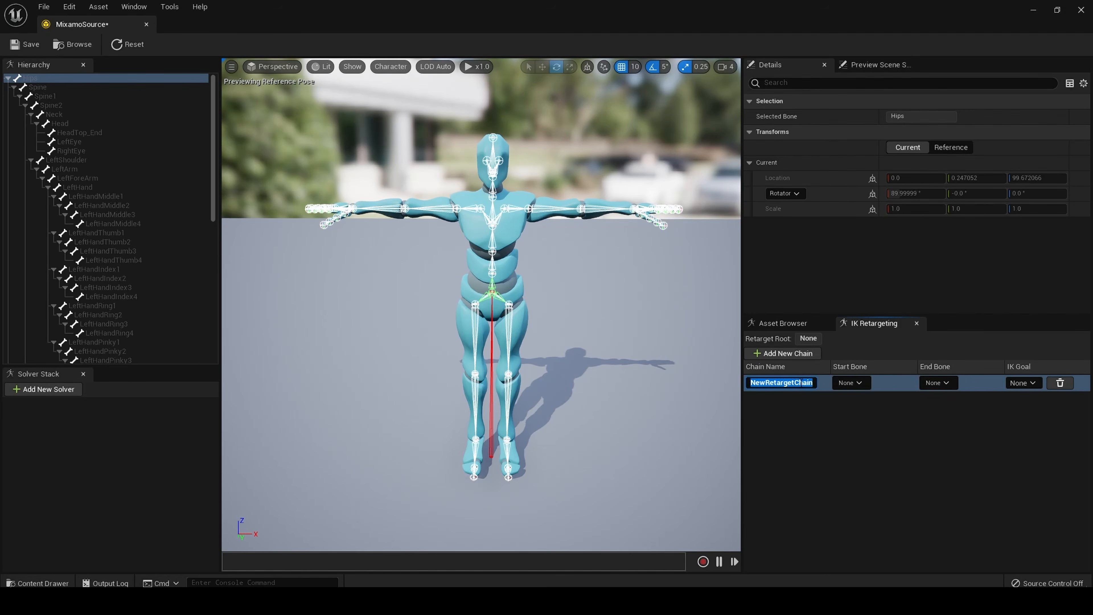
key("BackSpace")
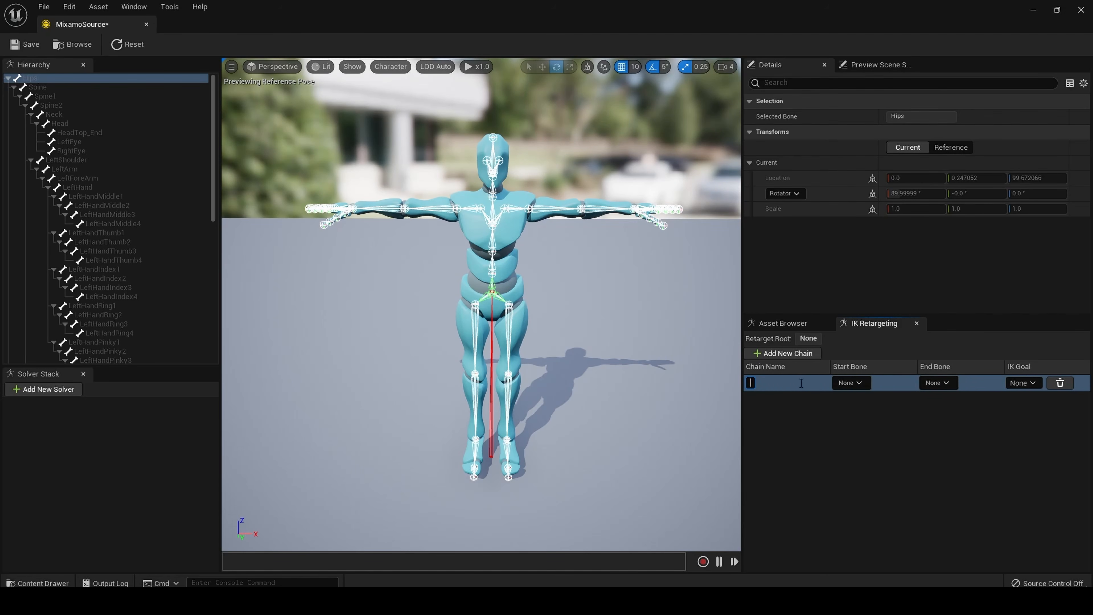
type("head")
key("Return")
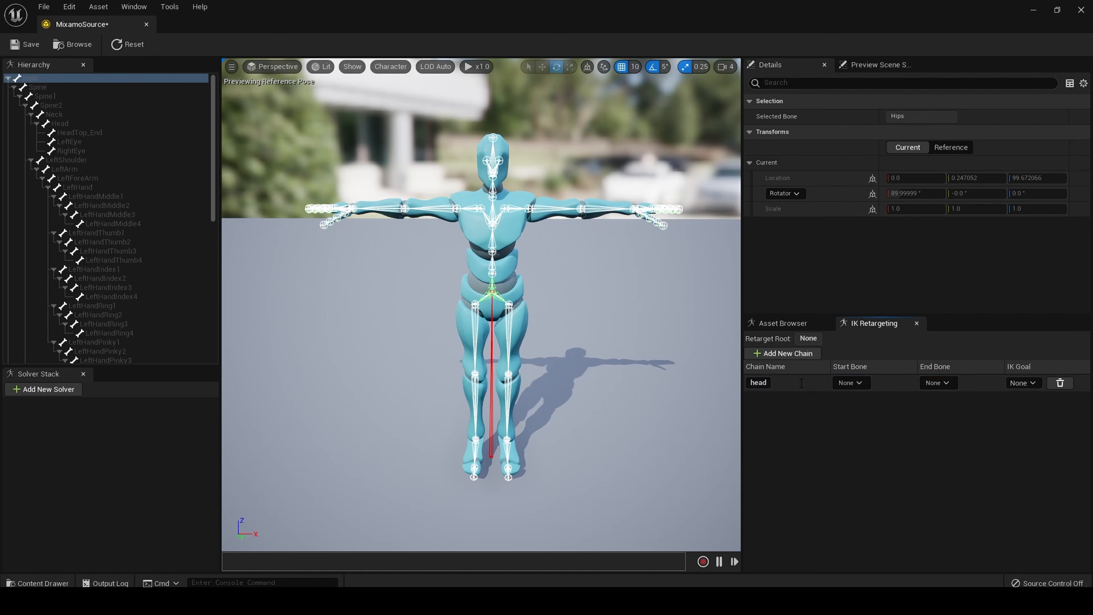
left_click(852, 382)
left_click(854, 383)
left_click(944, 383)
left_click(943, 382)
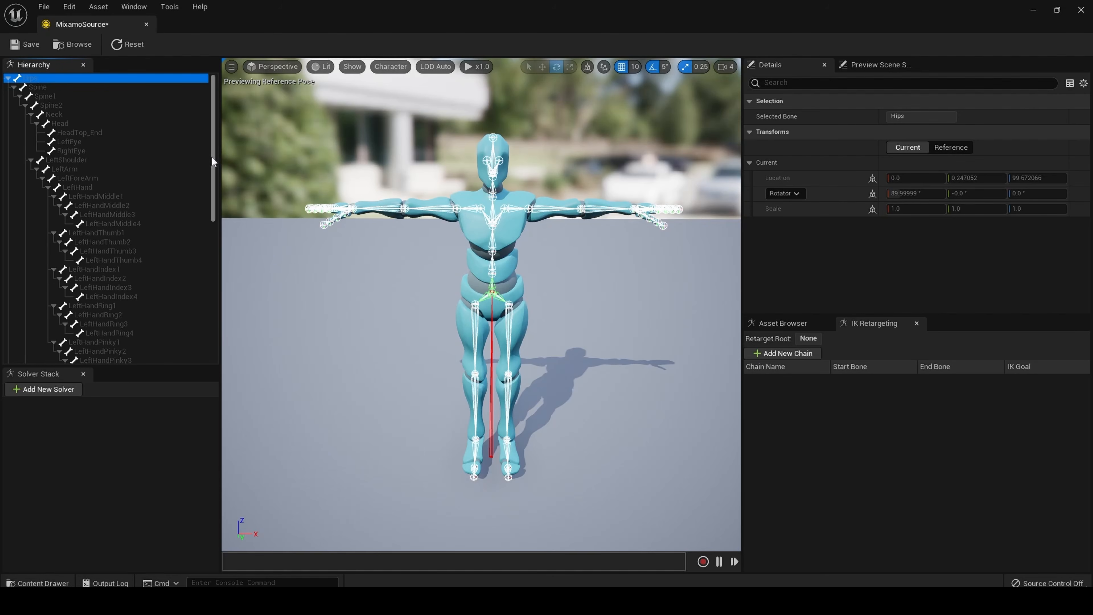
- Create a retarget chain from the LeftShoulder bone and name it arm_l
left_click(70, 160)
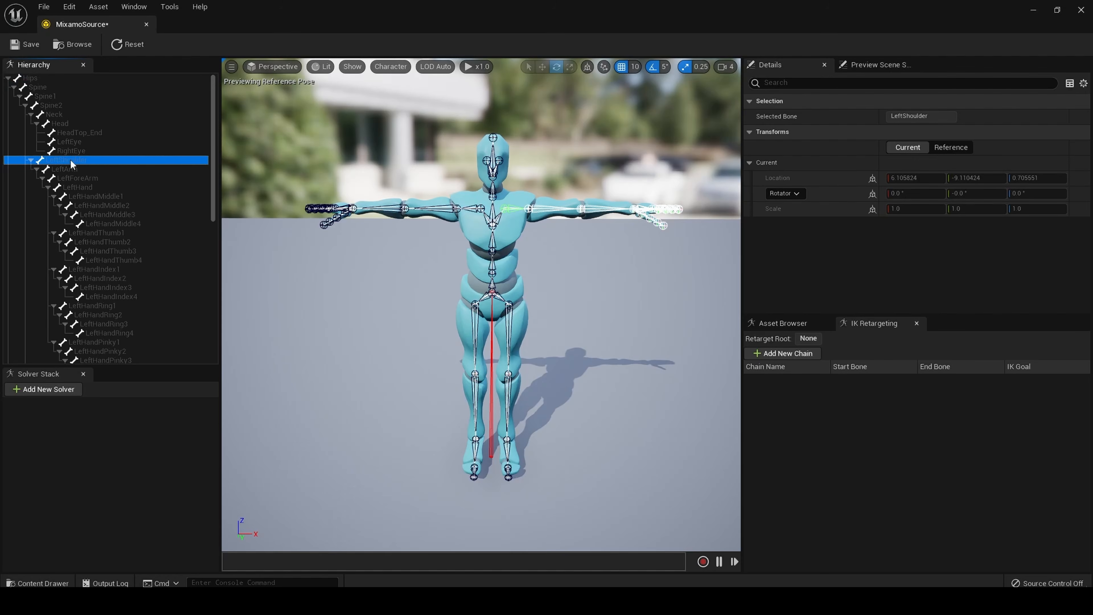
right_click(70, 159)
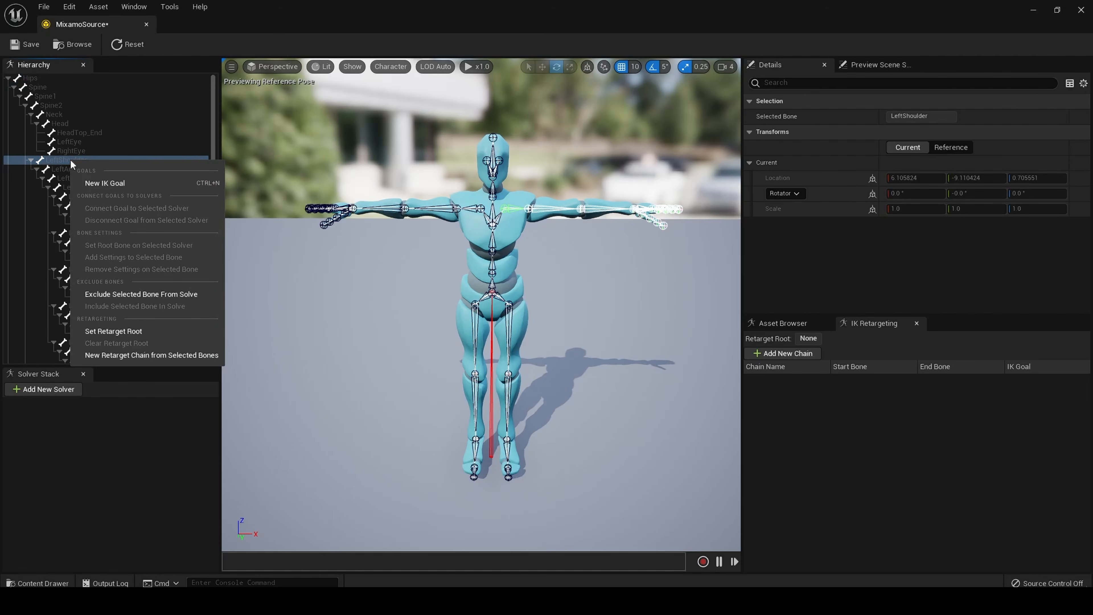
left_click(160, 355)
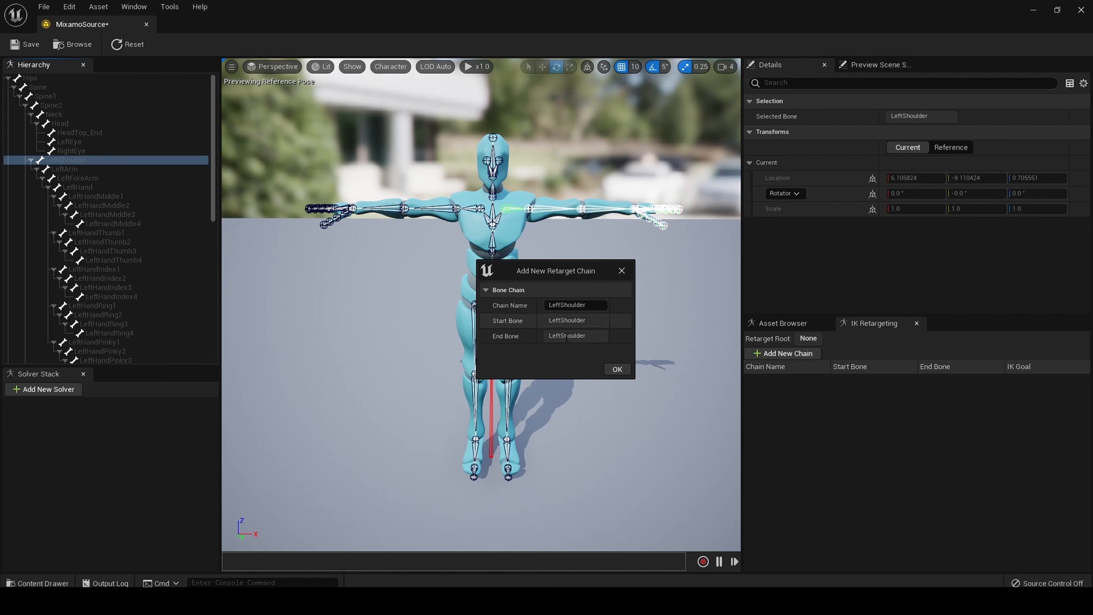
left_click(527, 305)
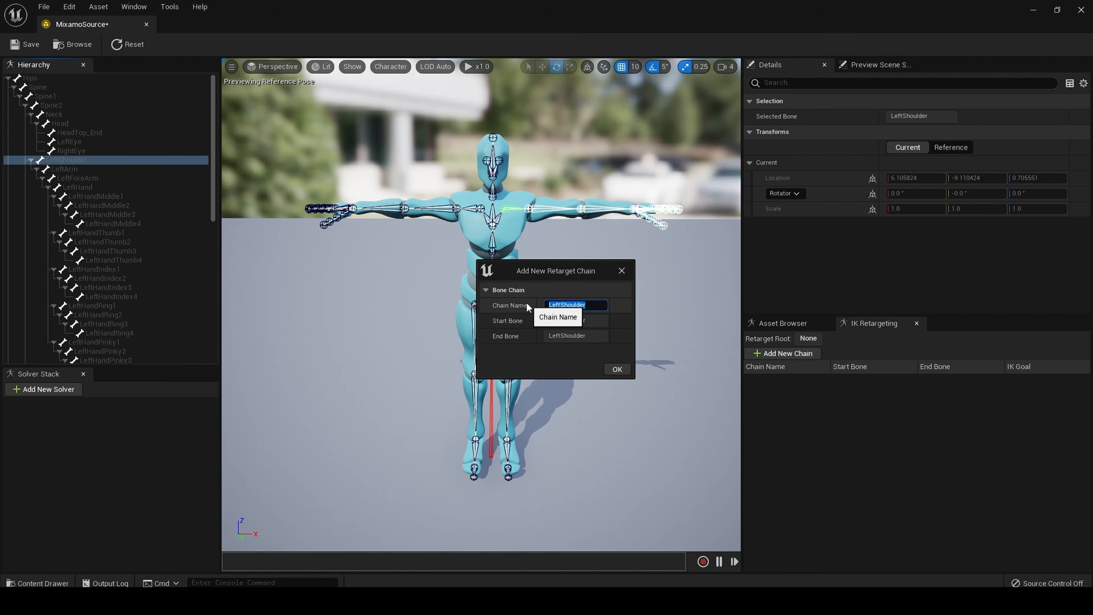
key("BackSpace")
left_click(618, 369)
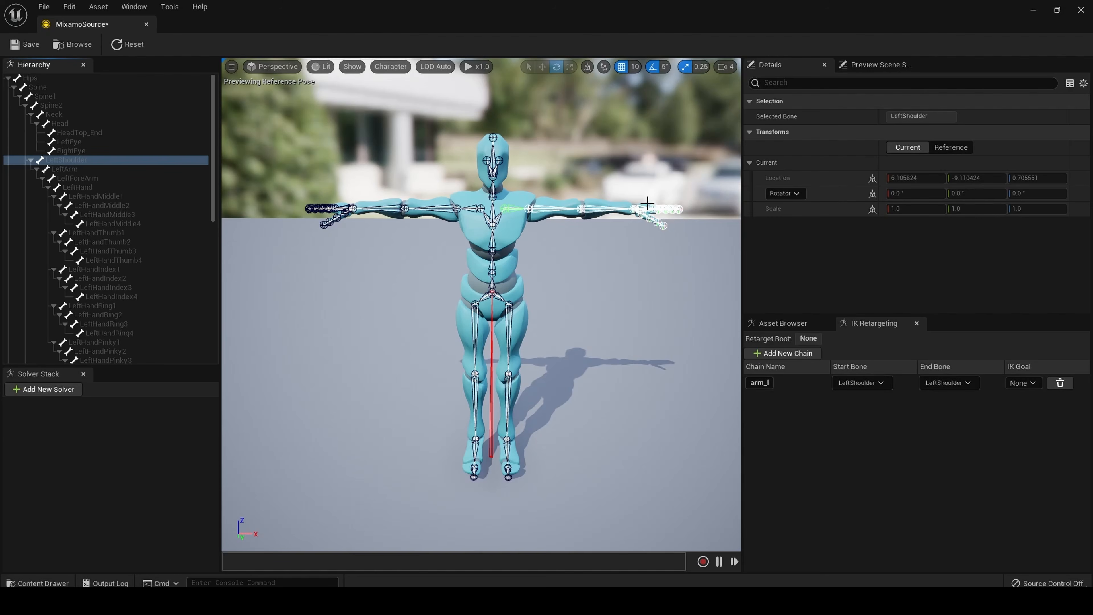
- Set the arm_l chain's end bone to LeftHand and check the chain on the character
left_click(956, 381)
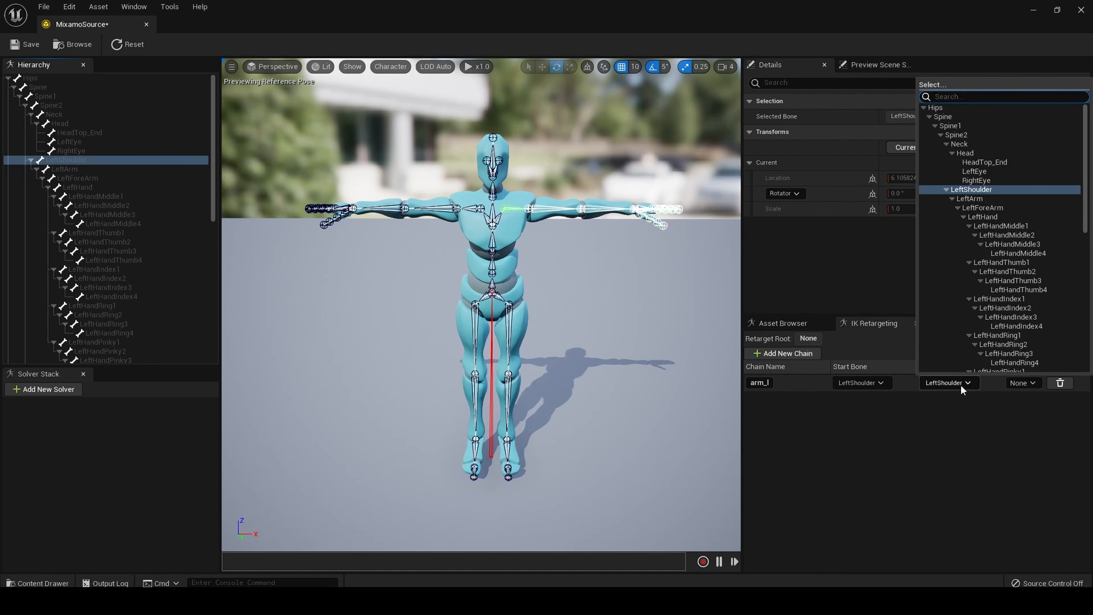
type("hand")
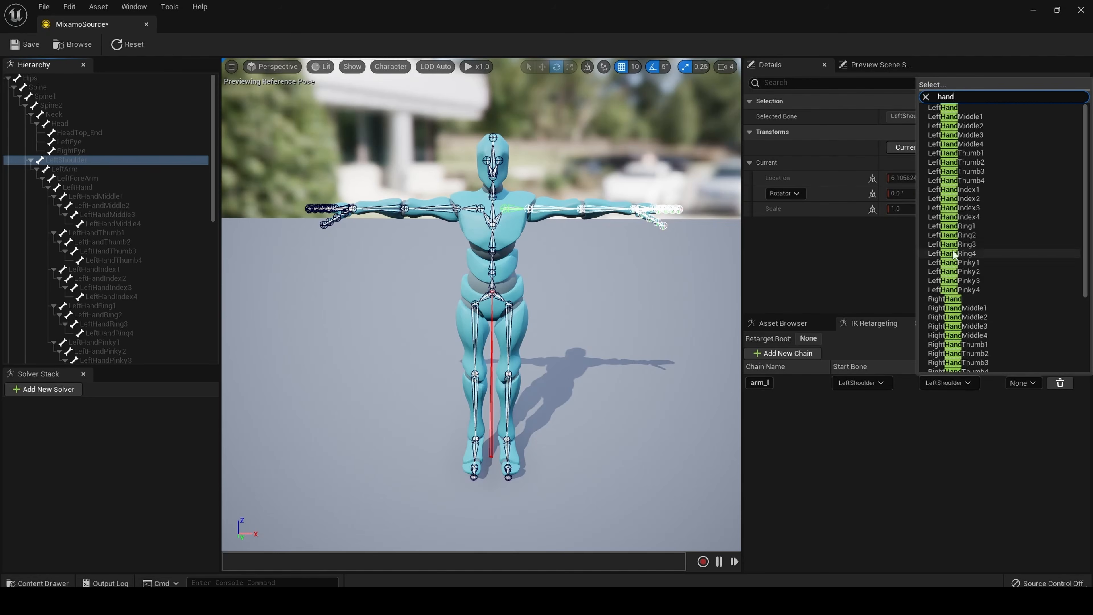
left_click(949, 107)
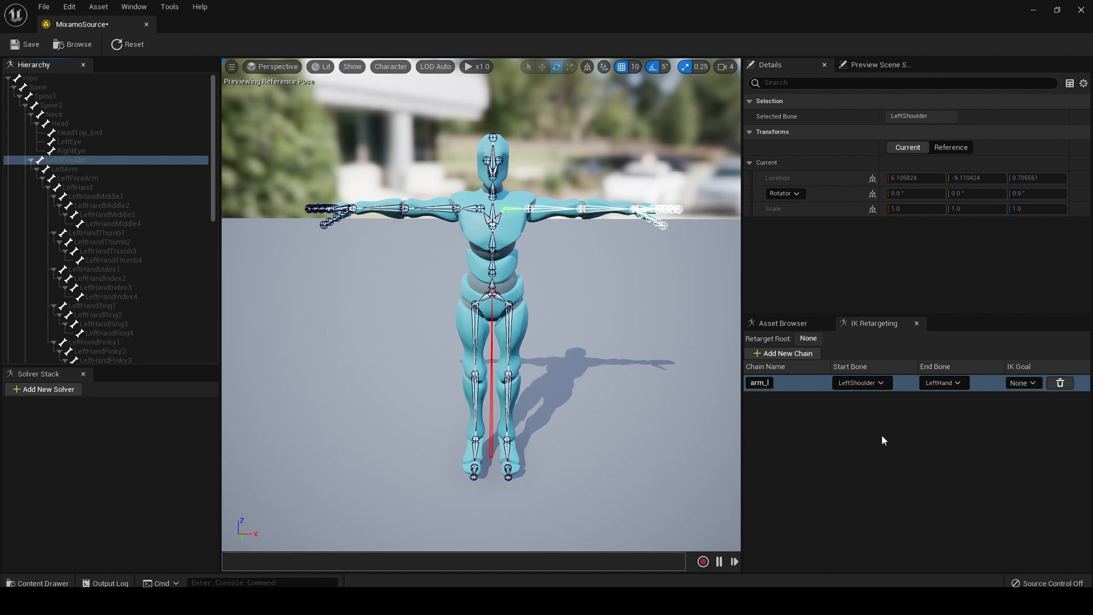
left_click(798, 384)
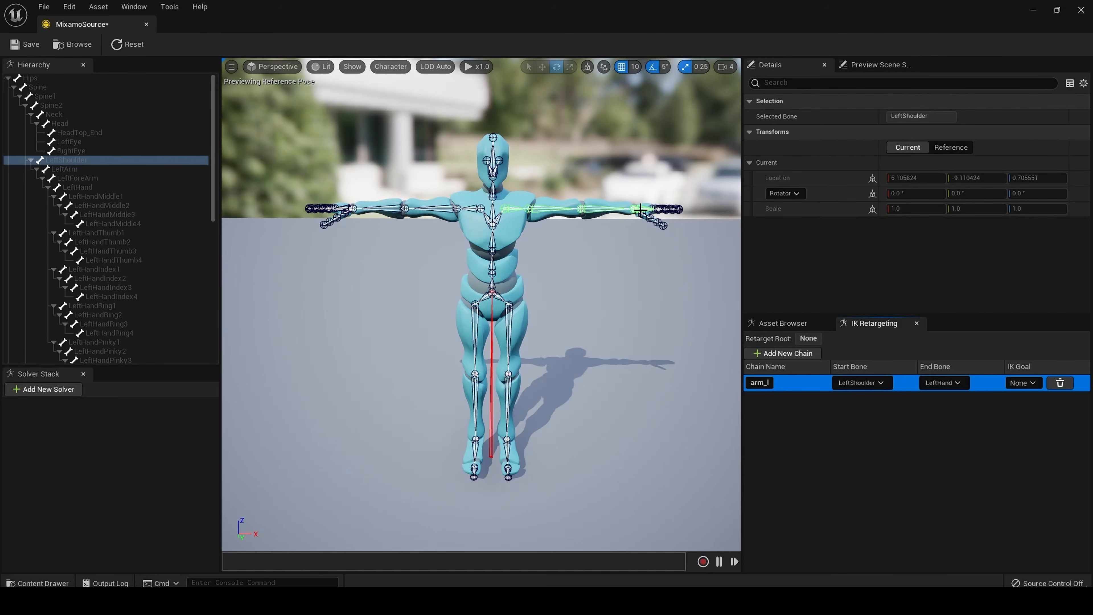
left_click(870, 455)
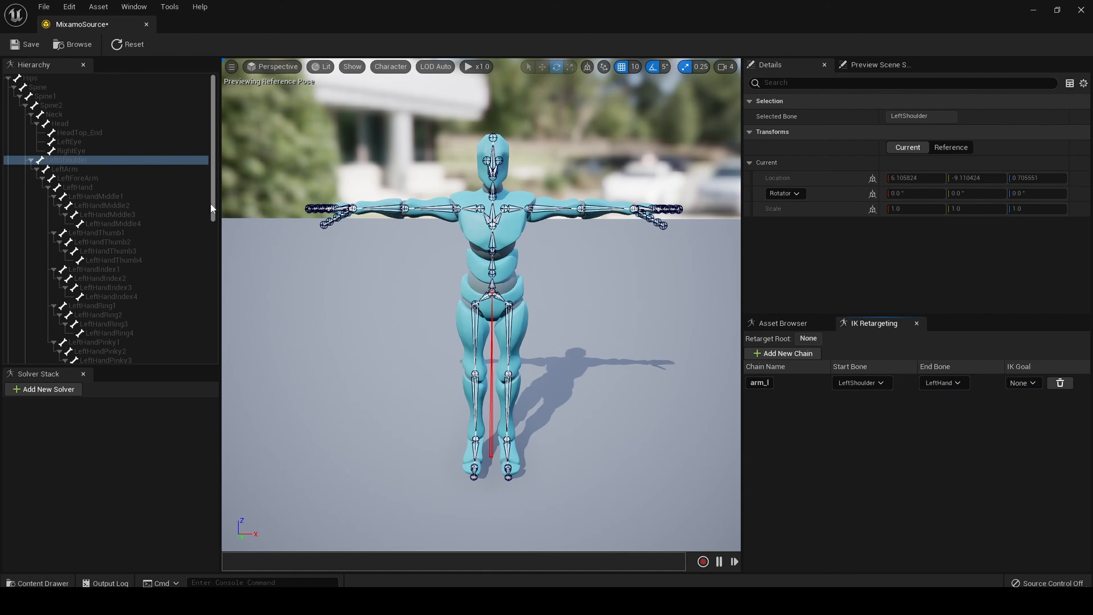
- Create a retarget chain from the RightShoulder bone and name it arm_r
scroll(210, 202, "down", 5)
scroll(210, 210, "down", 1)
left_click(57, 232)
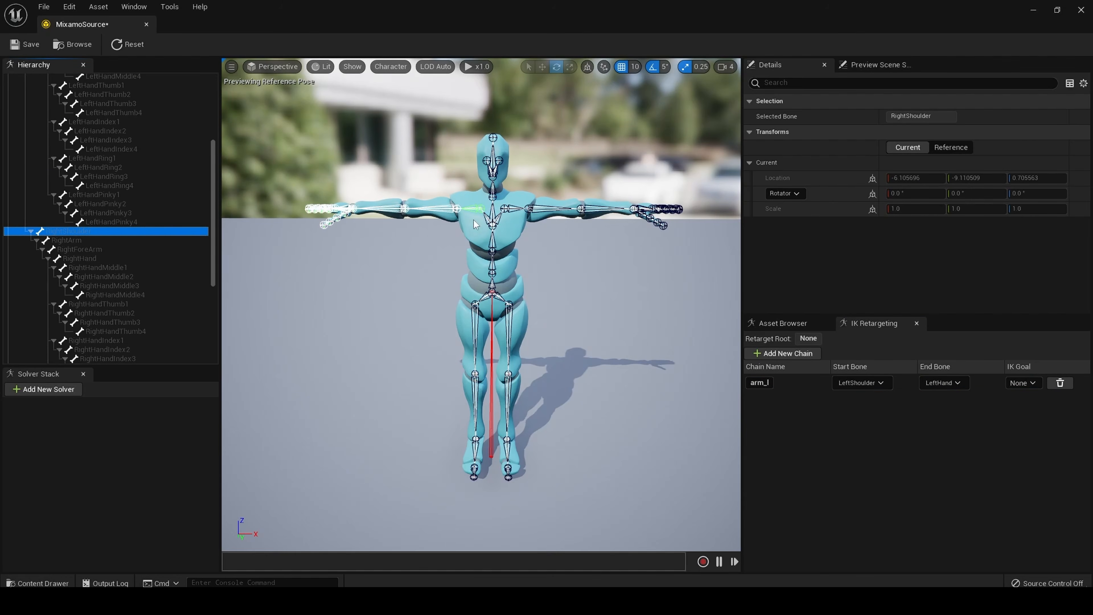
right_click(71, 233)
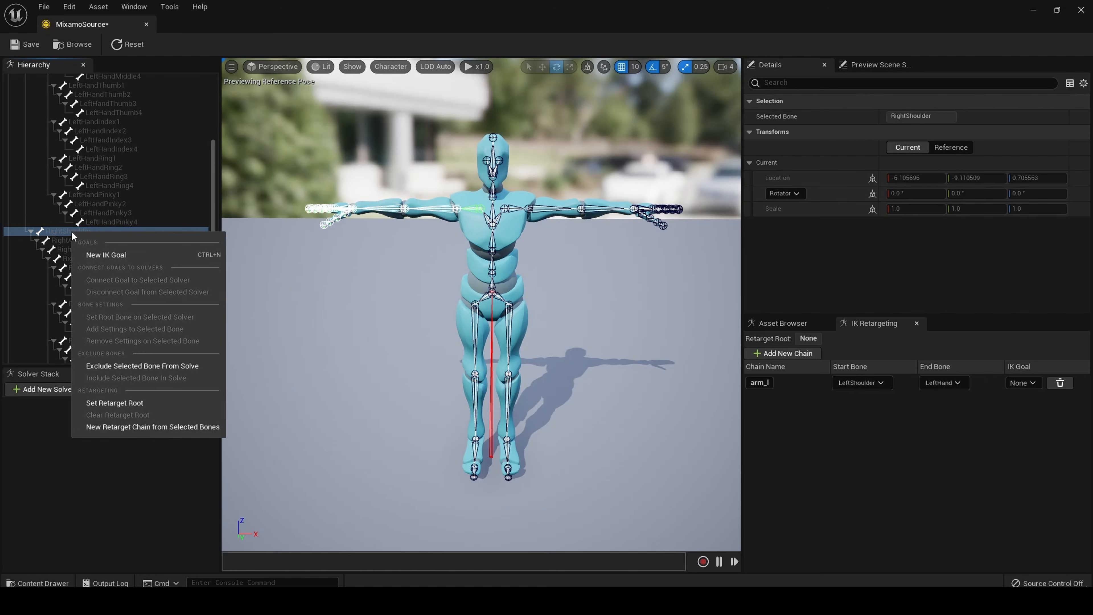
left_click(127, 427)
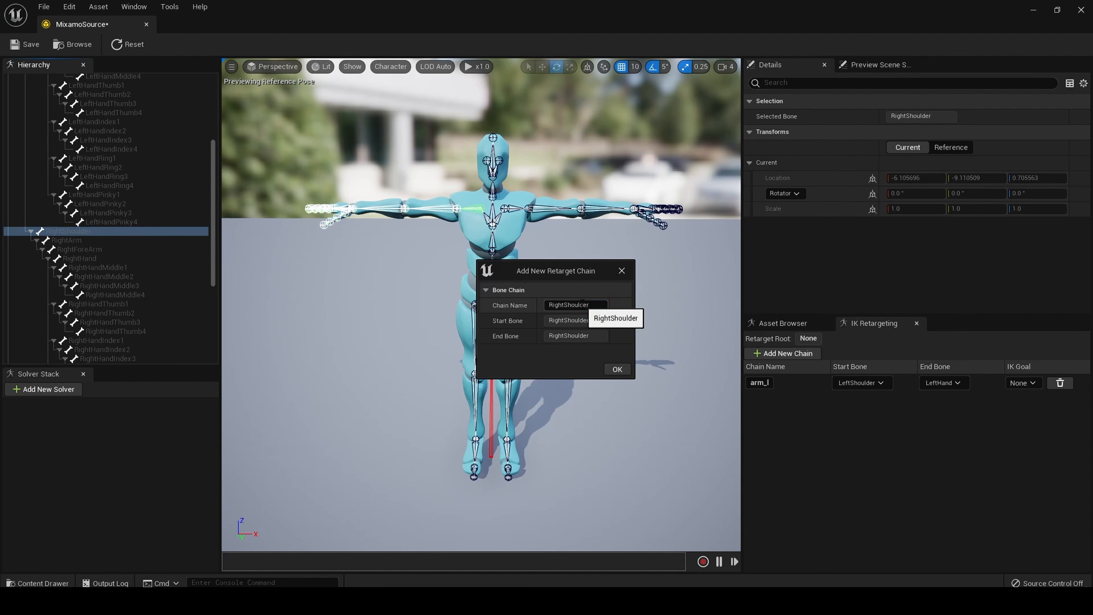
double_click(582, 304)
key("BackSpace")
type("arm_r")
left_click(618, 369)
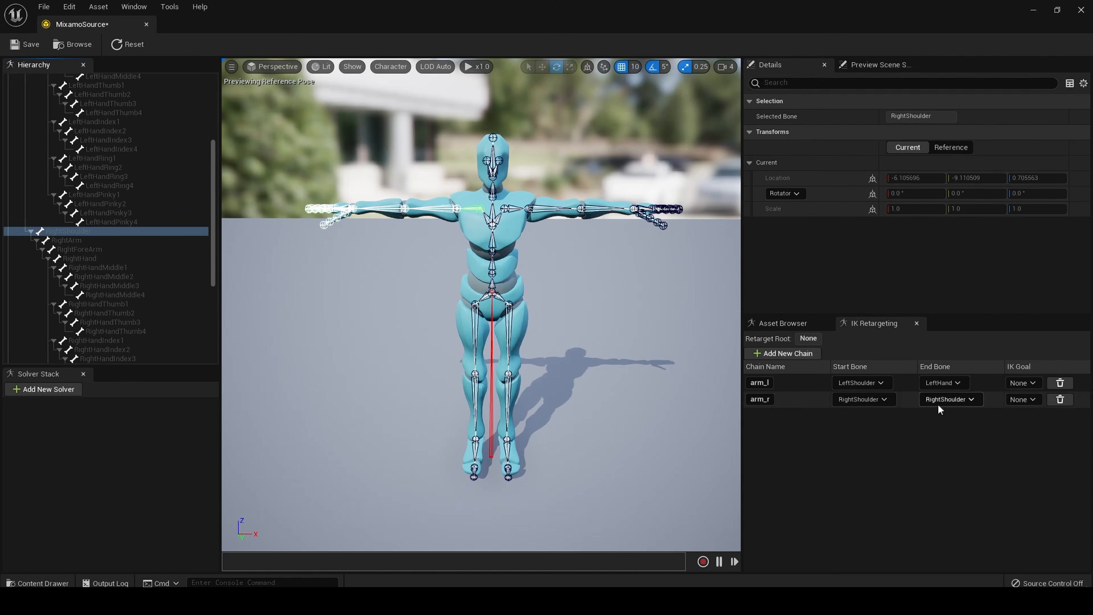
- Set the arm_r chain's end bone to RightHand and check the chain on the character
left_click(971, 400)
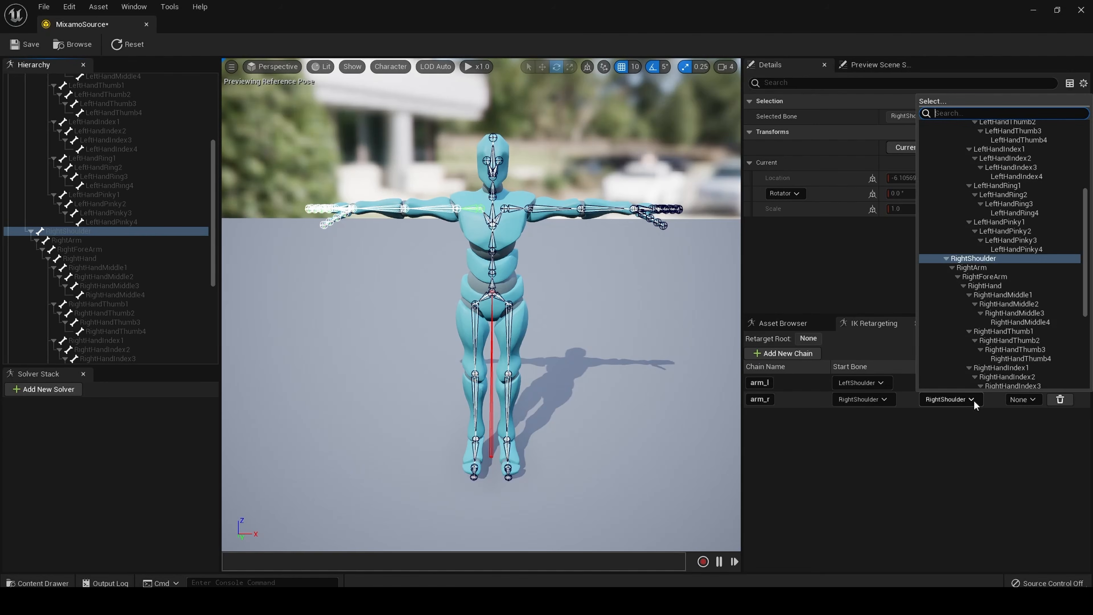
left_click(1007, 284)
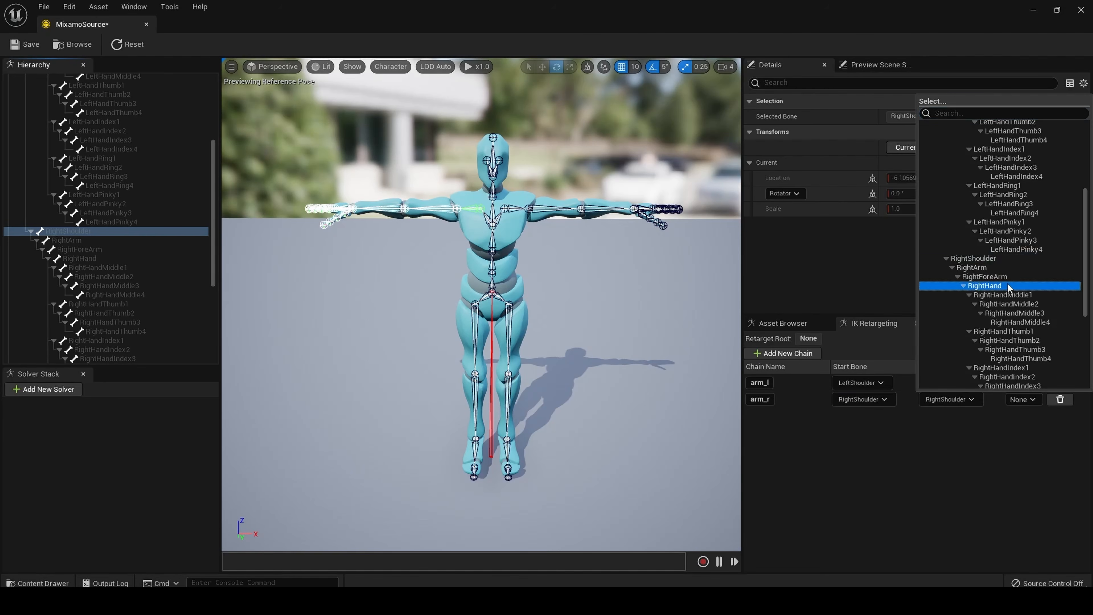
left_click(813, 400)
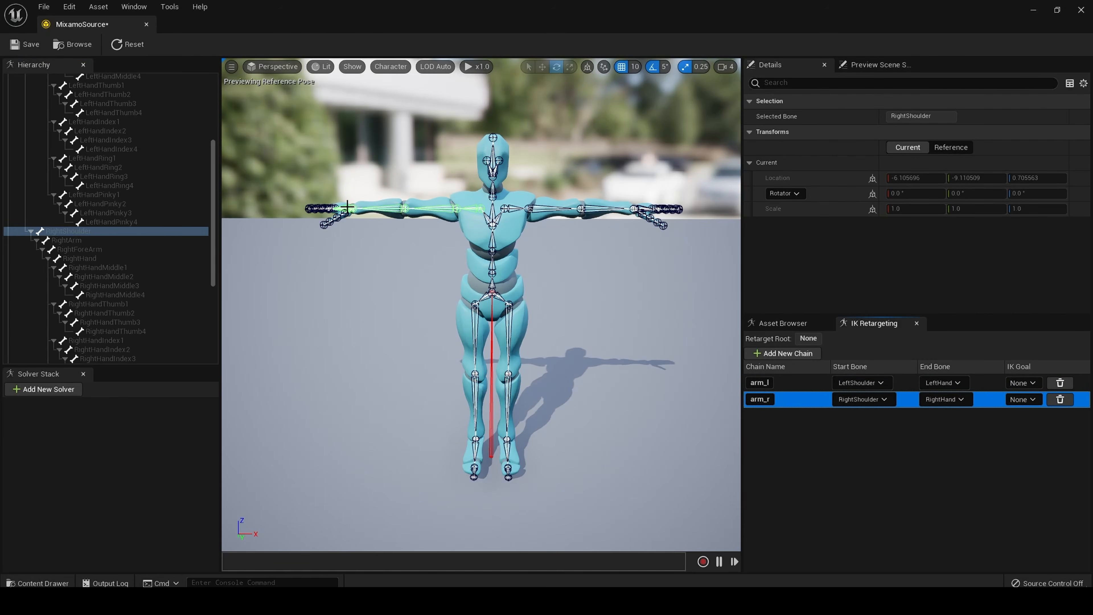
left_click(844, 444)
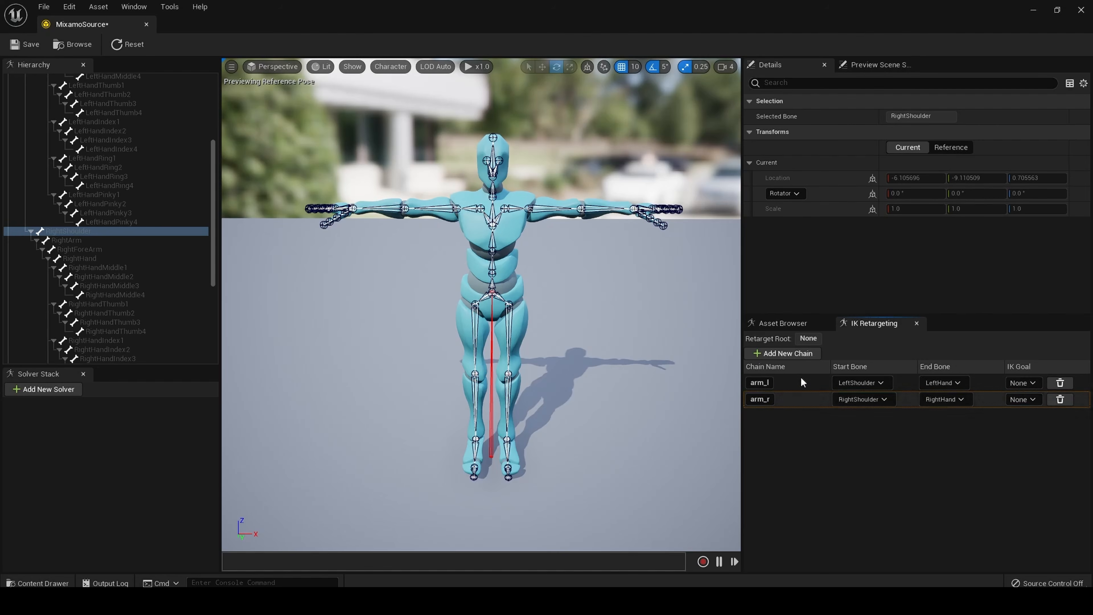
- Add a new empty retarget chain and name it head
left_click(794, 356)
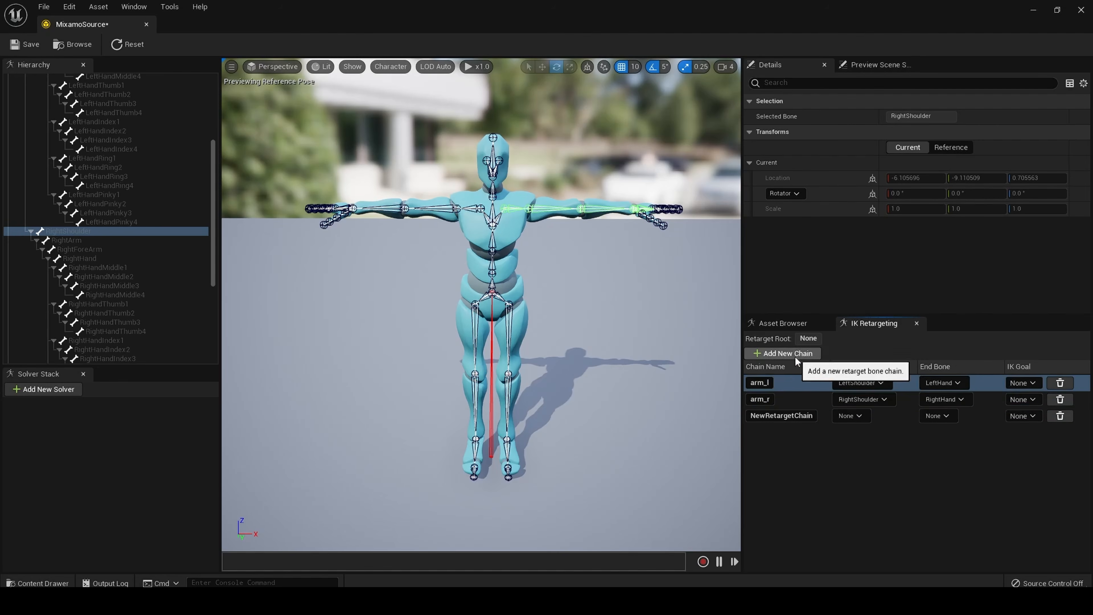
double_click(782, 415)
type("head")
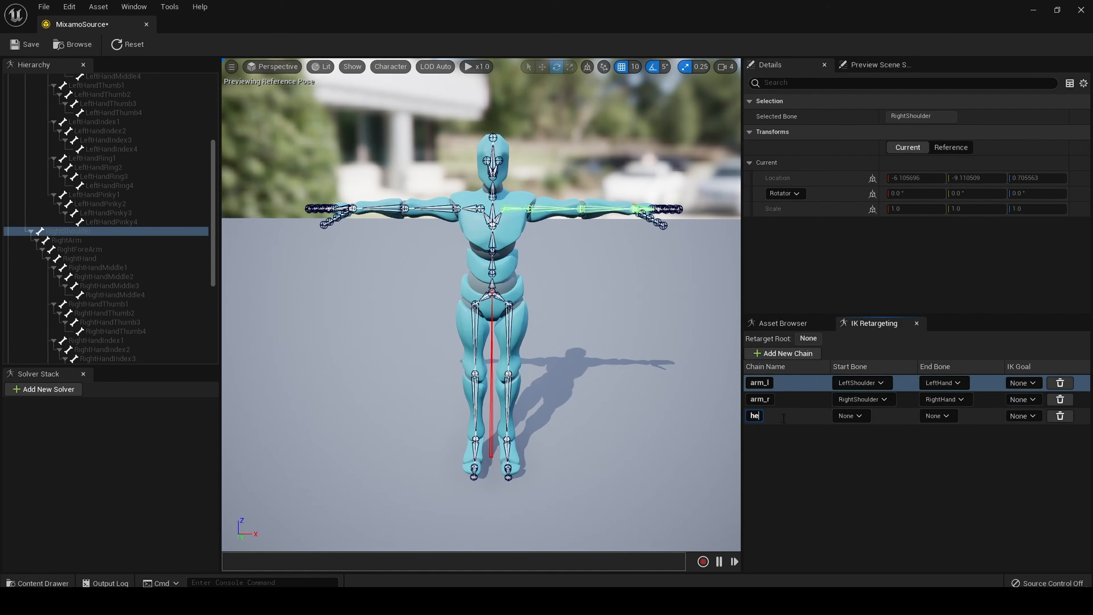
key("Return")
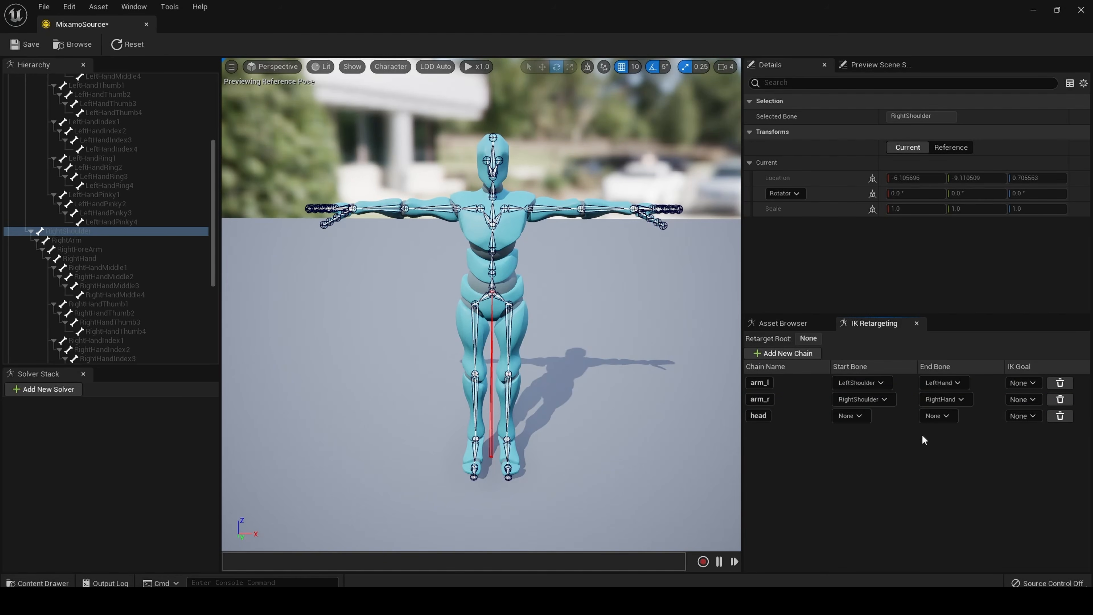
left_click(765, 353)
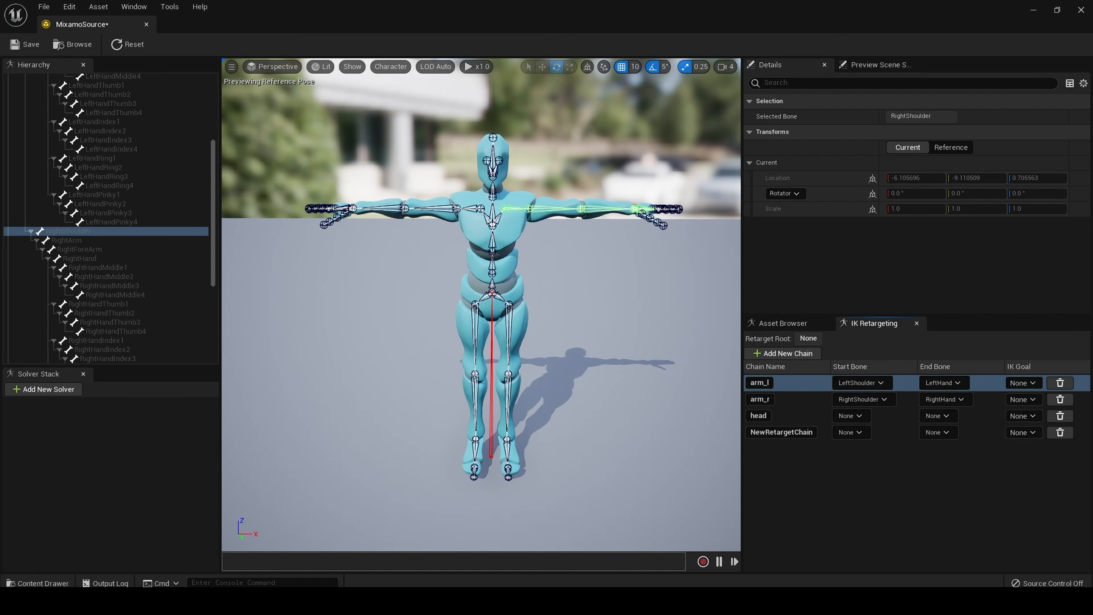
left_click(1061, 432)
left_click(799, 422)
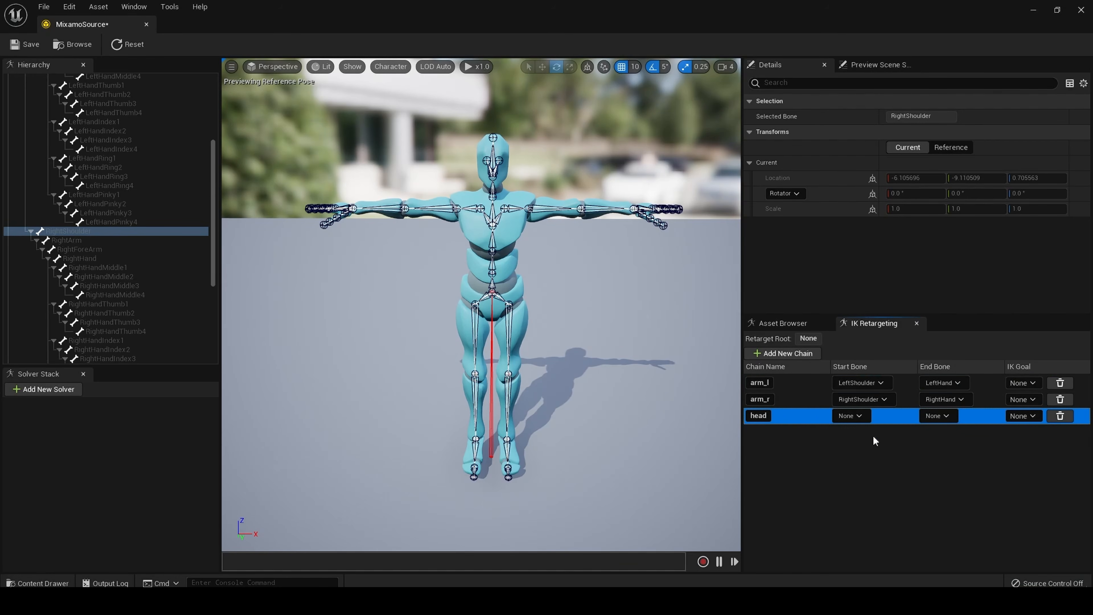
- Set both the start bone and the end bone of the head chain to Head
left_click(860, 417)
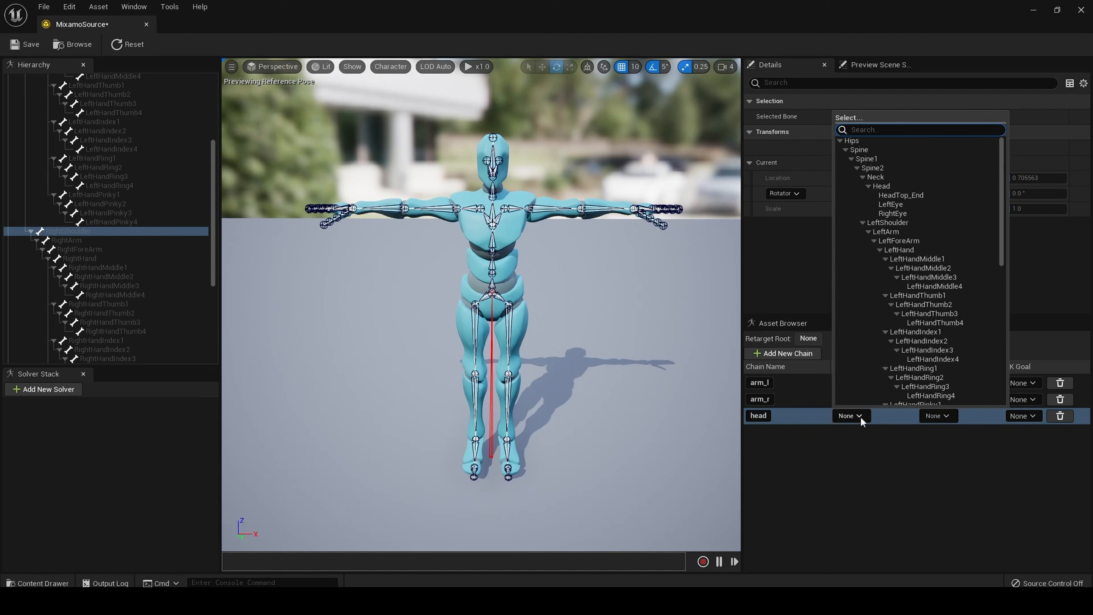
type("head")
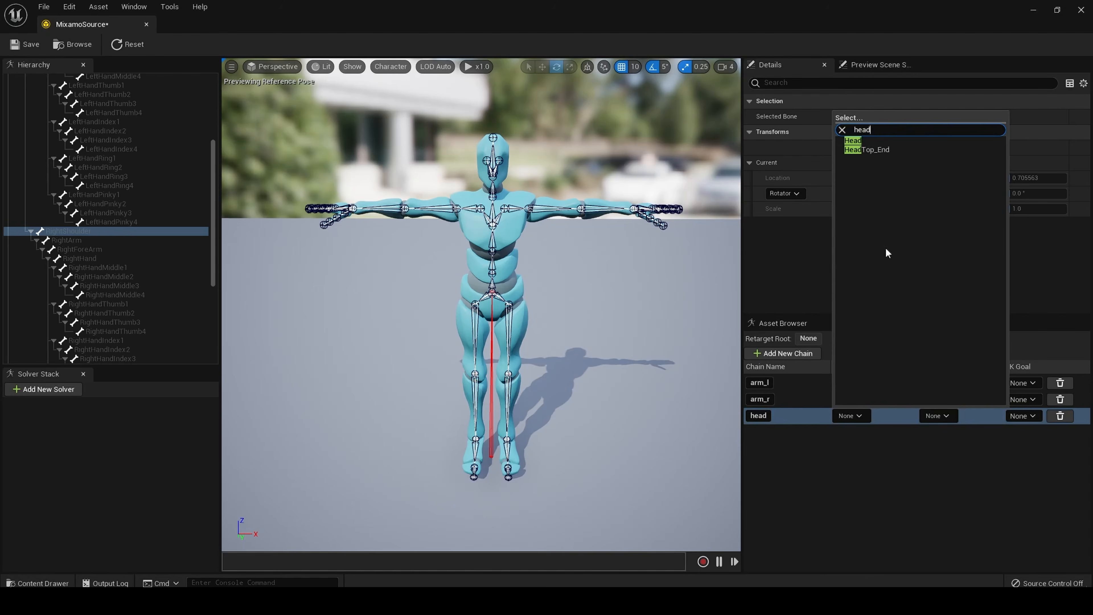
left_click(852, 140)
left_click(946, 418)
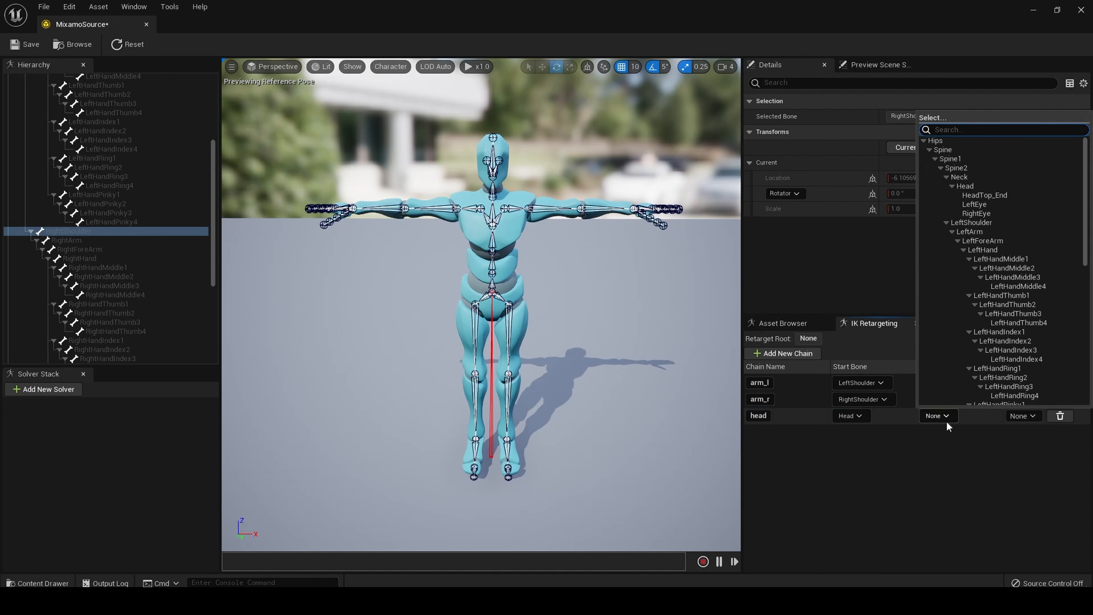
type("head")
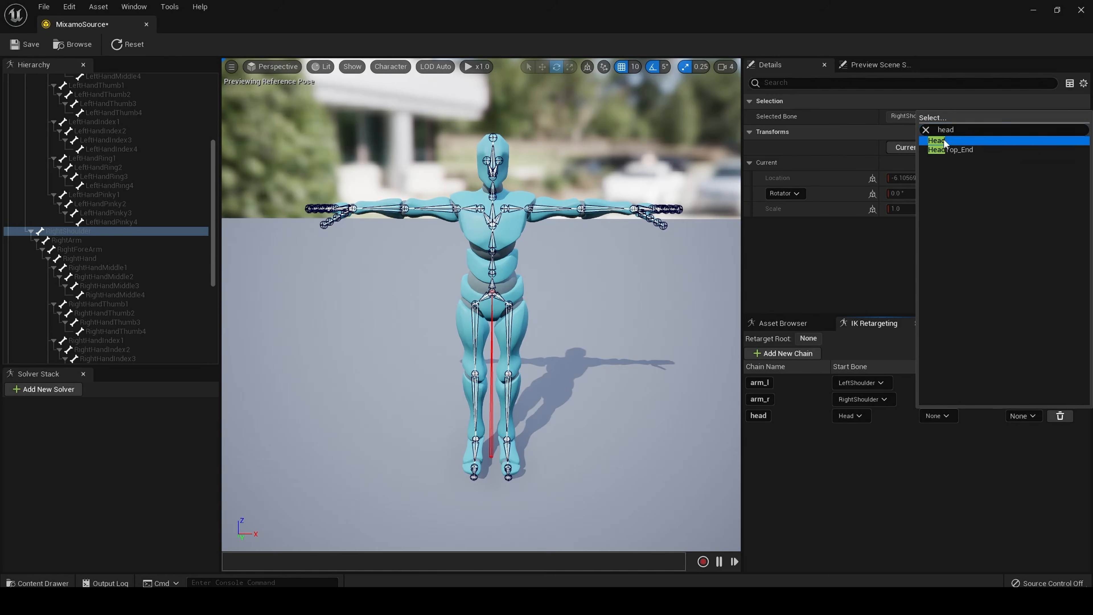
left_click(943, 141)
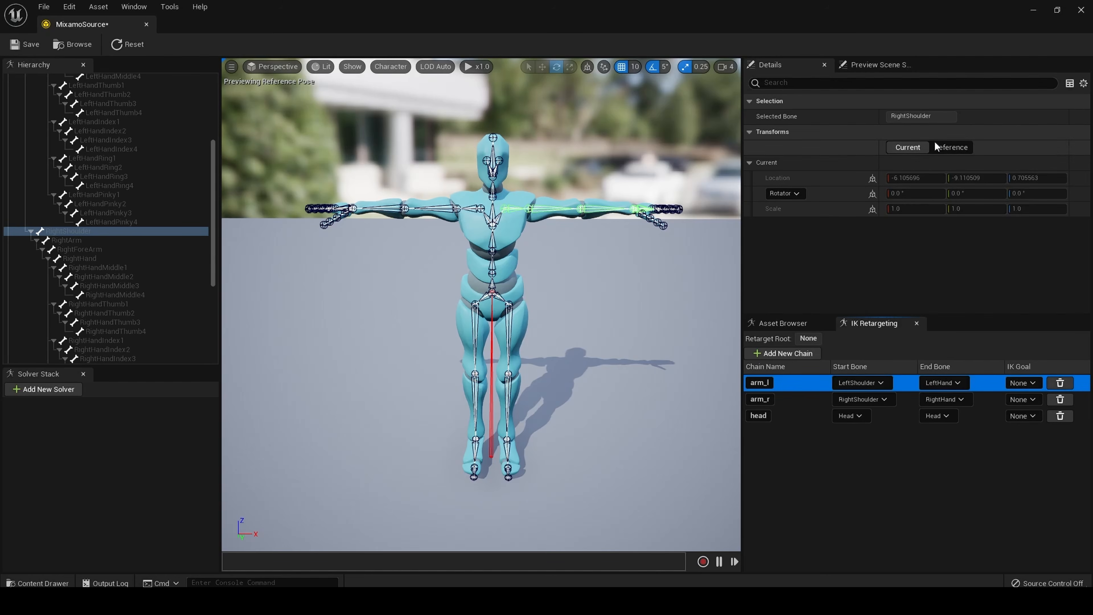
- Add a new empty retarget chain and name it spine
left_click(786, 353)
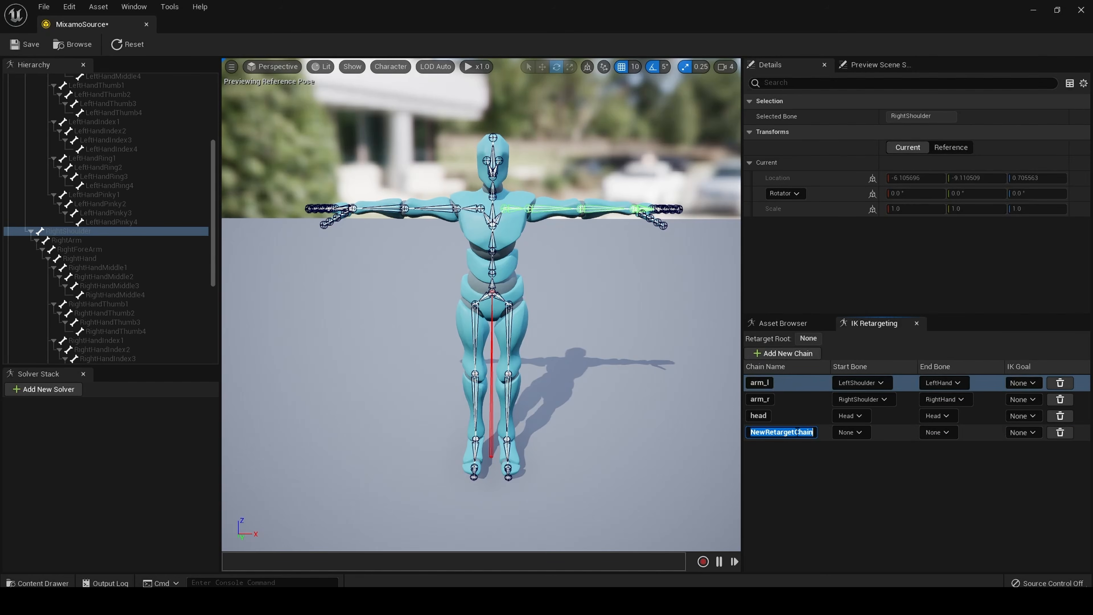
type("spine")
left_click(829, 460)
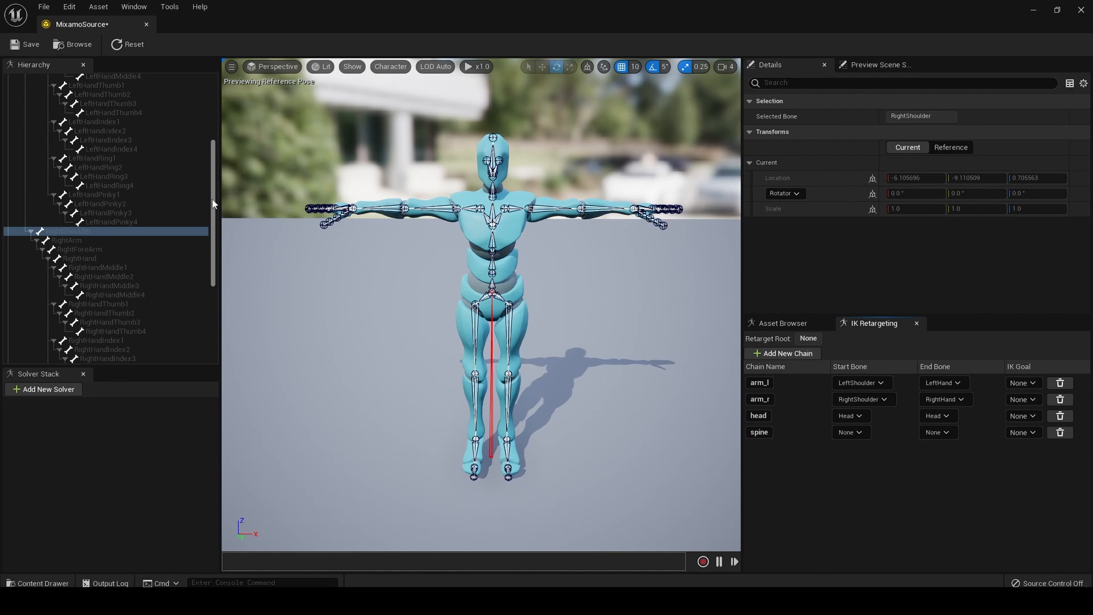
- Set the spine chain's start bone to Spine and its end bone to Neck
left_click_drag(210, 196, 202, 131)
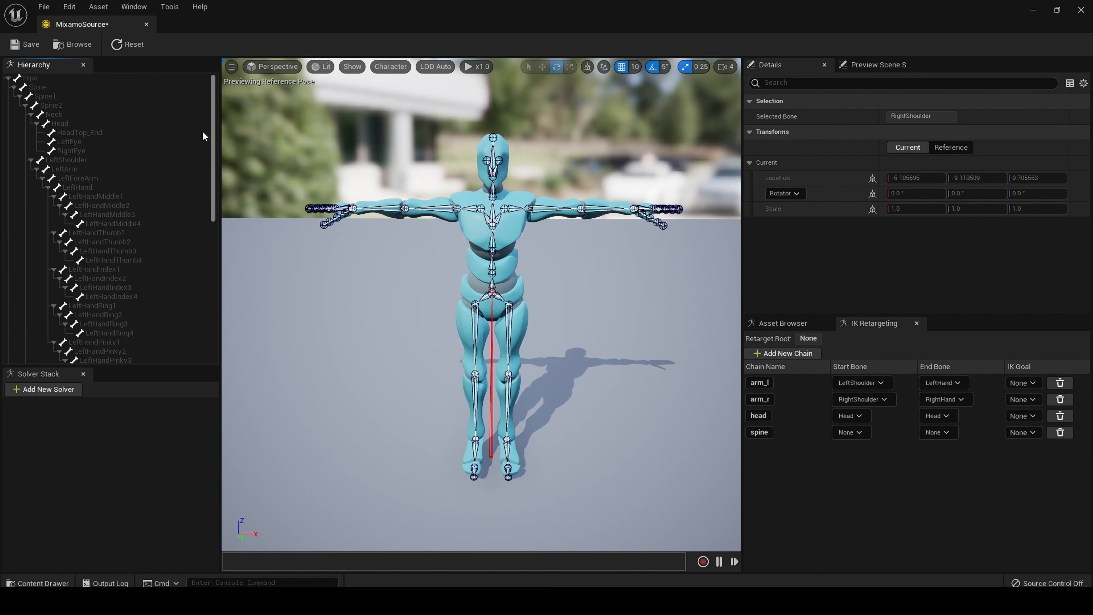
left_click(43, 87)
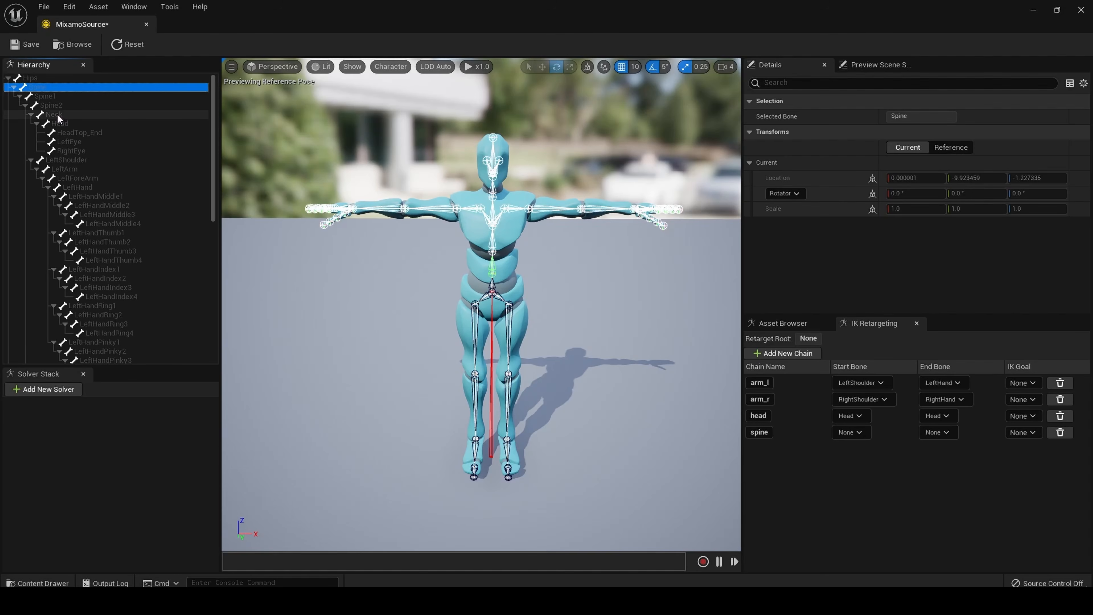
left_click(859, 433)
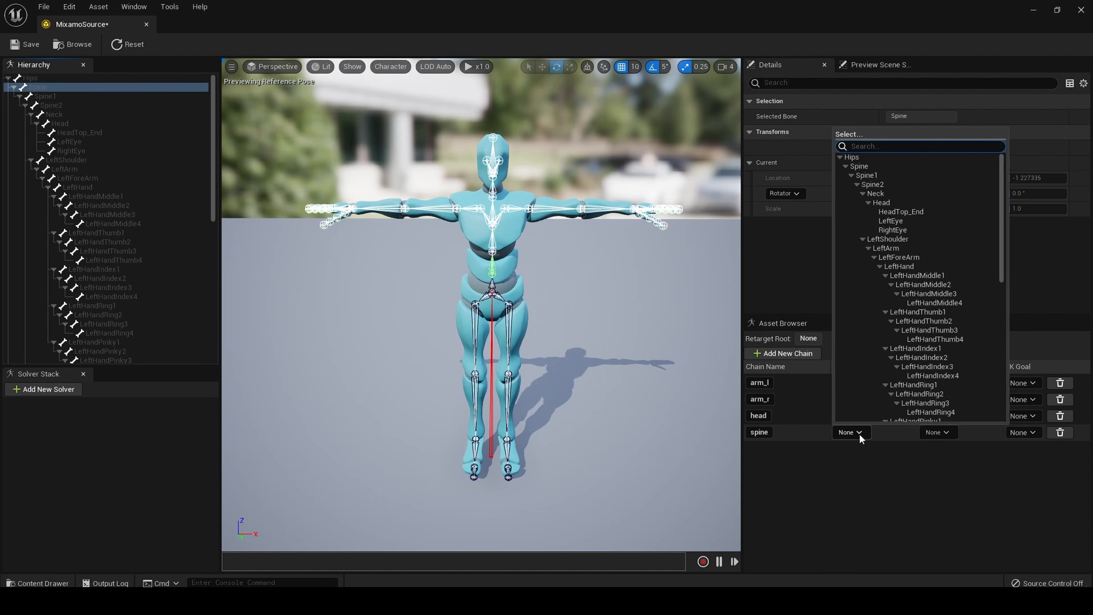
left_click(865, 165)
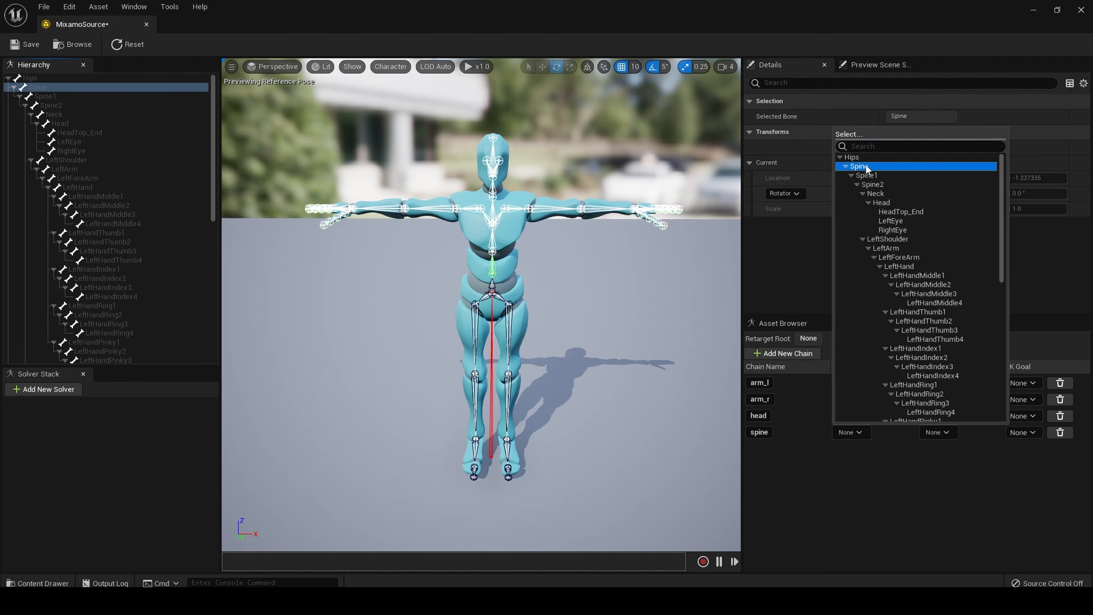
left_click(943, 433)
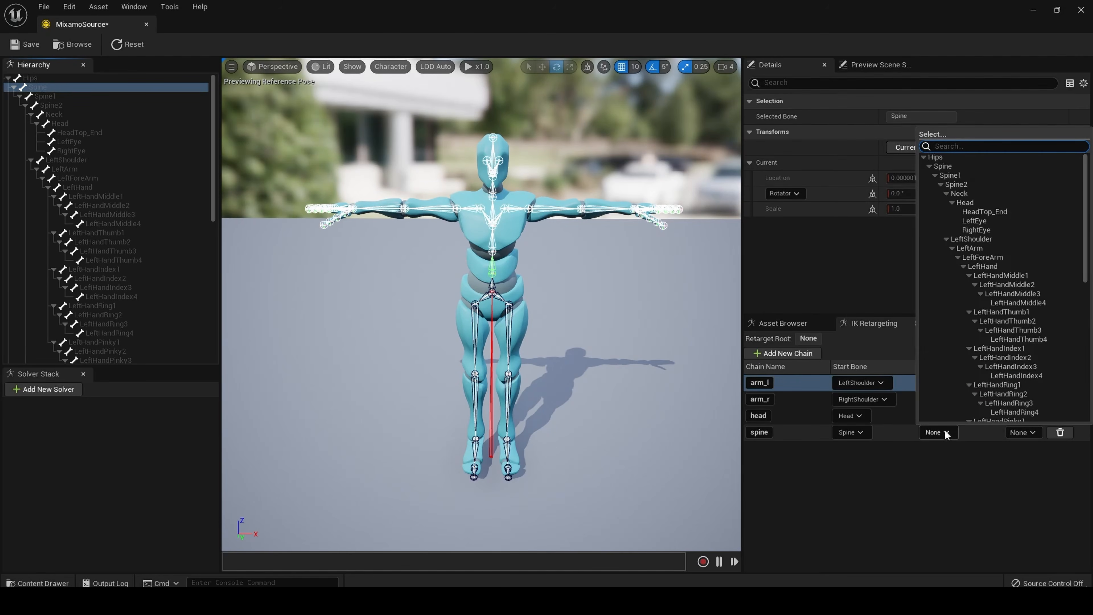
left_click(966, 194)
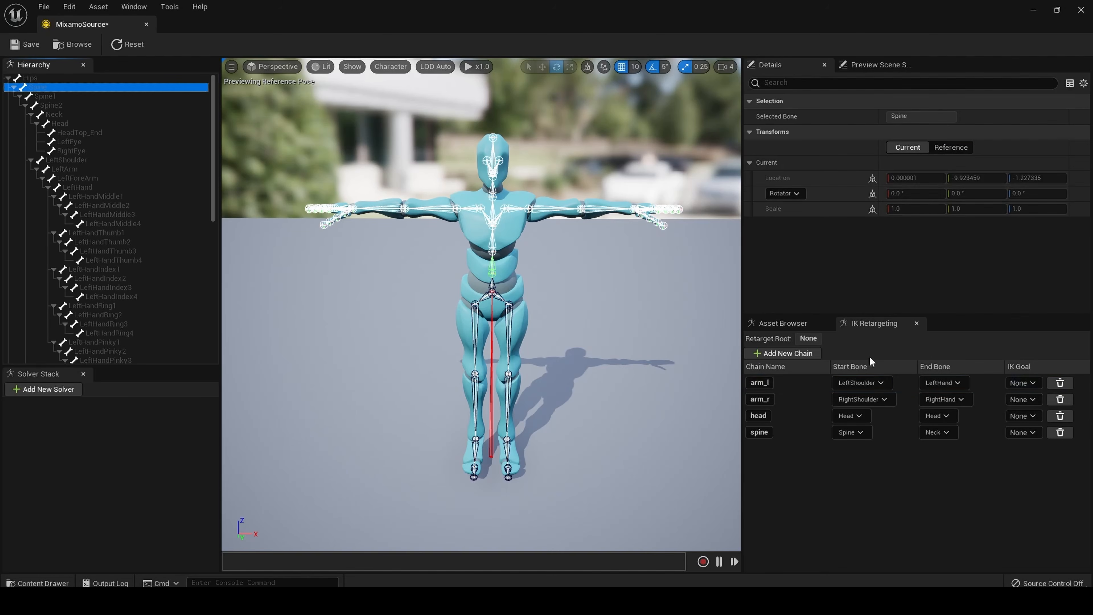
left_click(912, 507)
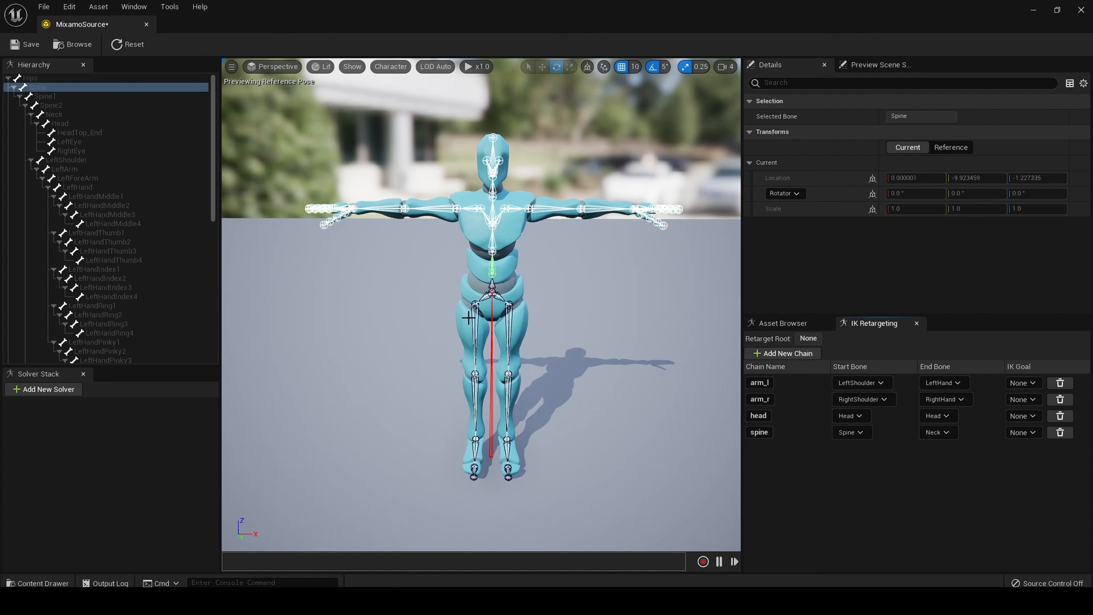
- Check the arm_l, arm_r, head and spine chains one by one on the character
left_click(802, 390)
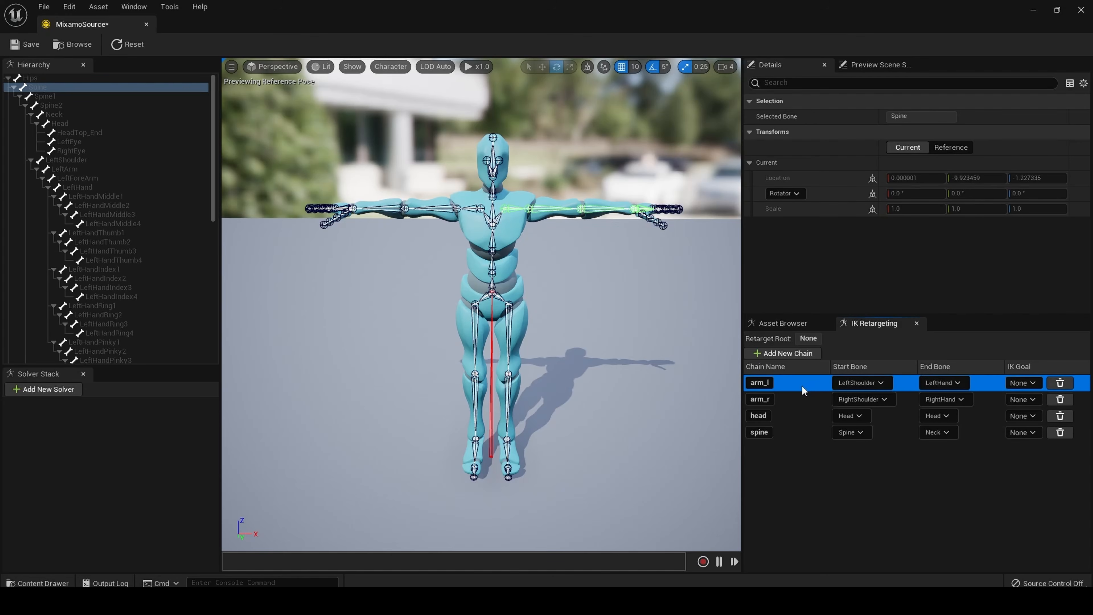
left_click(794, 407)
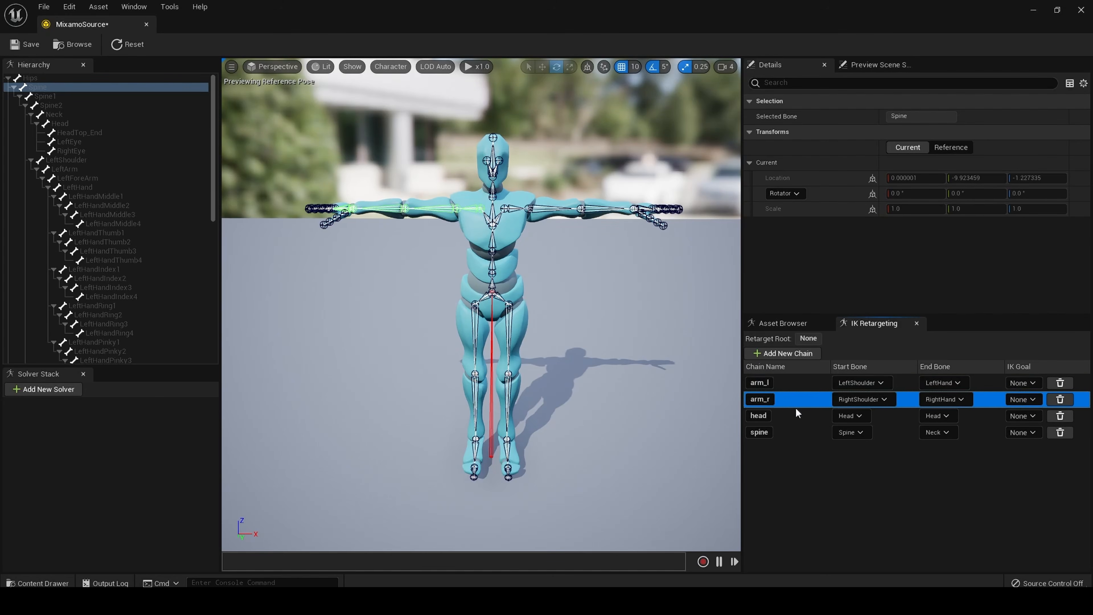
left_click(795, 414)
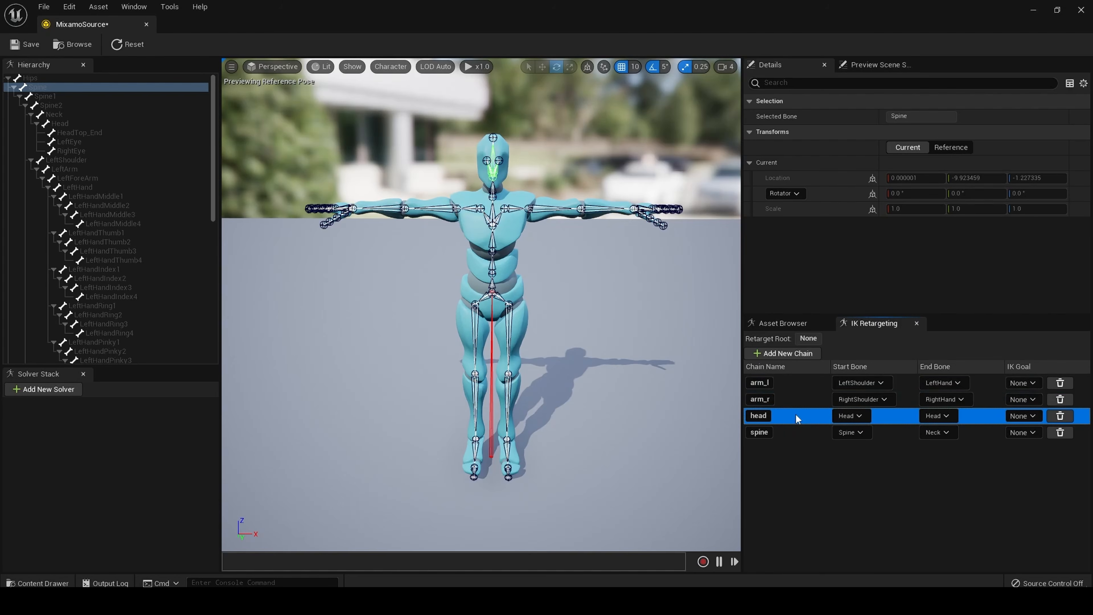
left_click(796, 431)
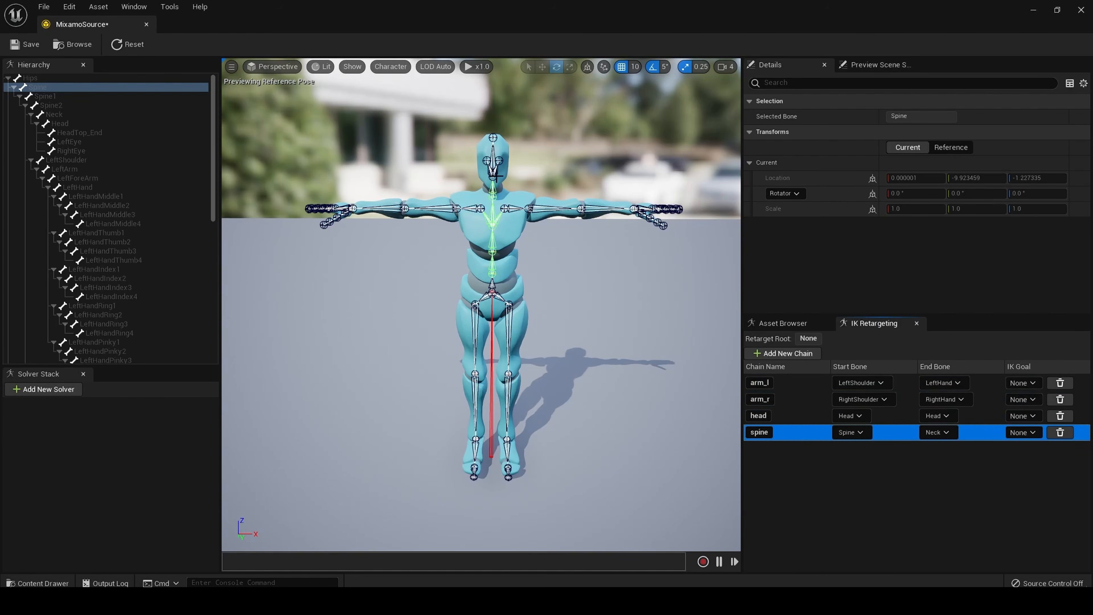
left_click(815, 447)
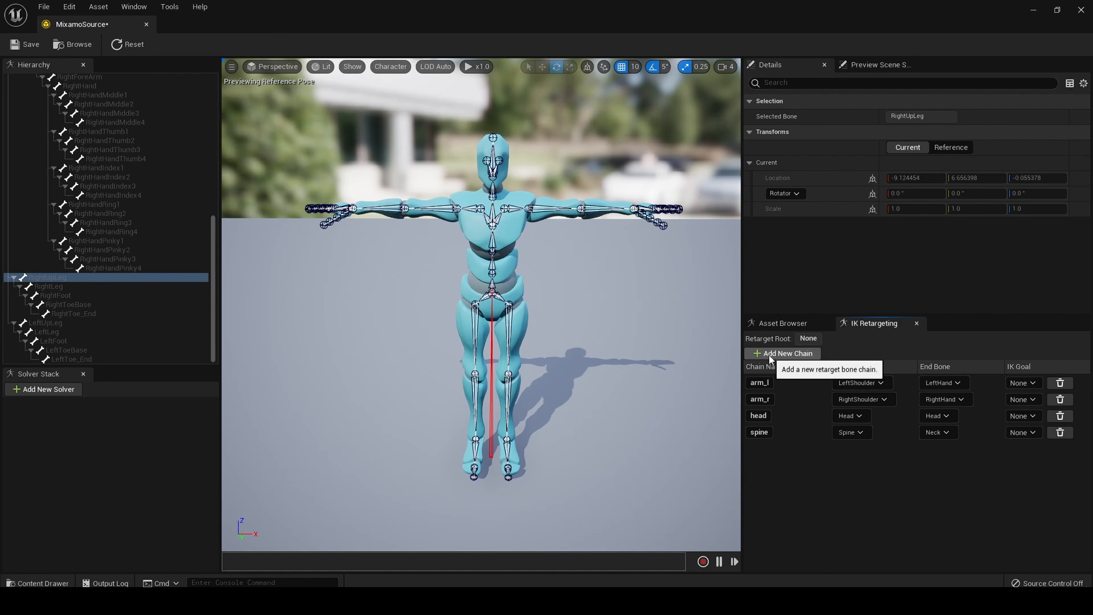
- Create a retarget chain from the RightUpLeg bone and name it leg_r
right_click(35, 278)
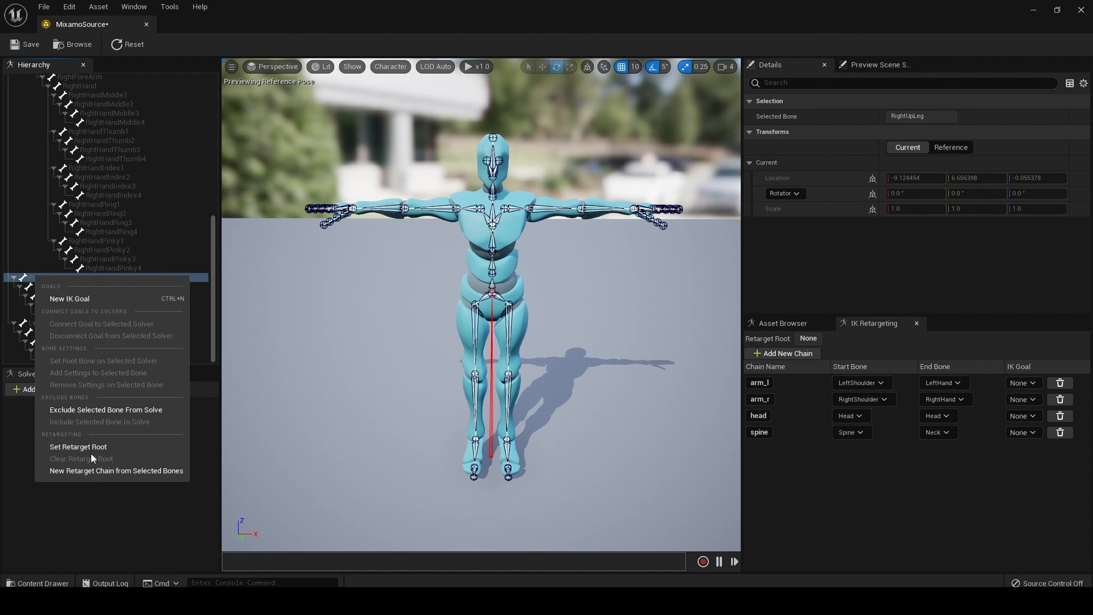
left_click(92, 469)
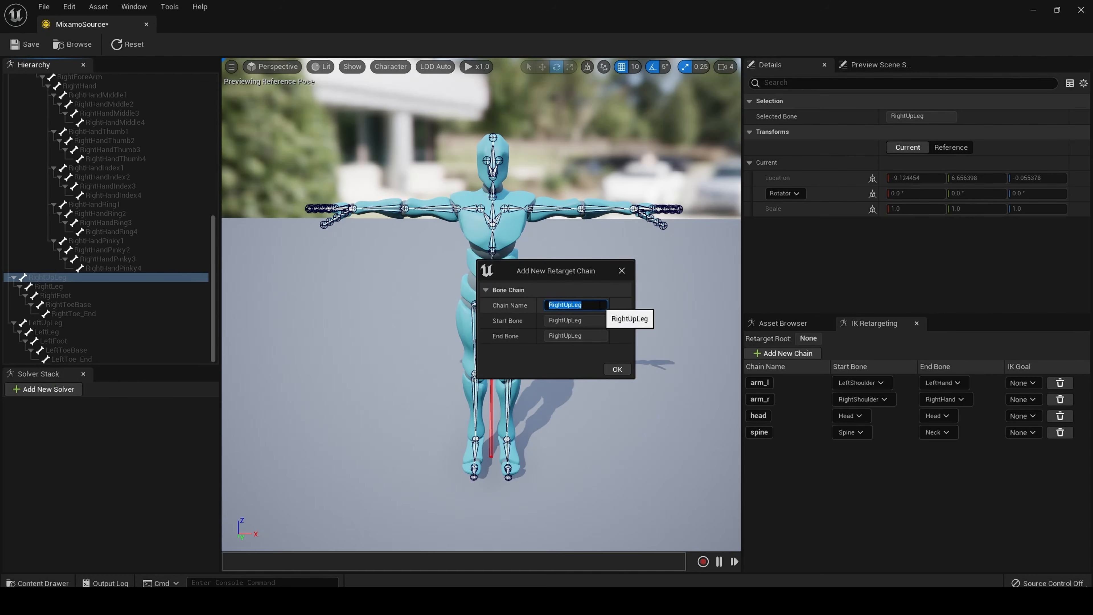
key("BackSpace")
type("leg_r")
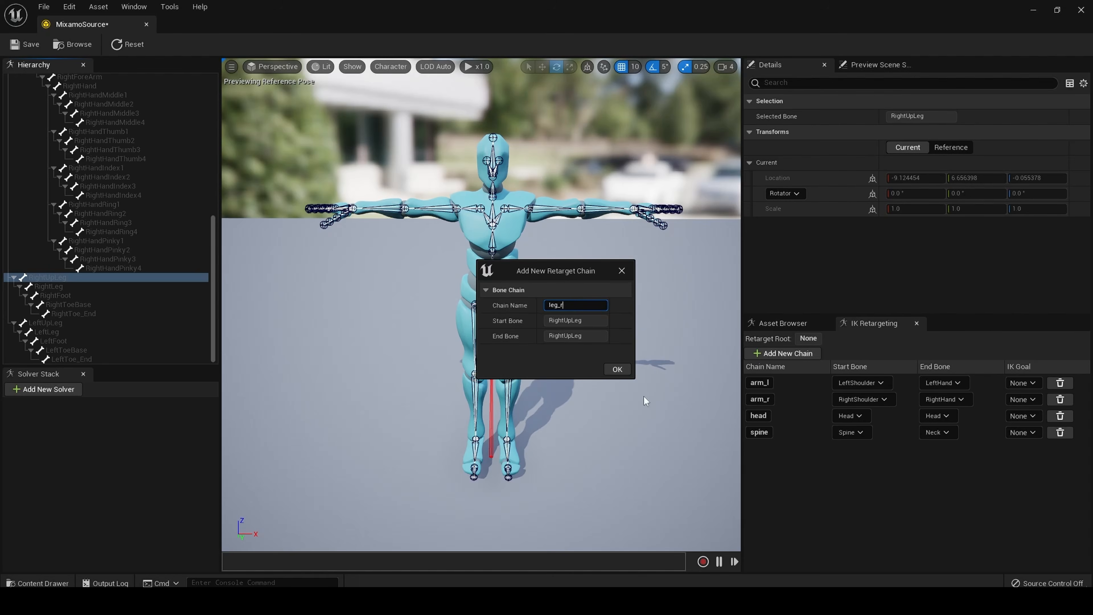
left_click(626, 370)
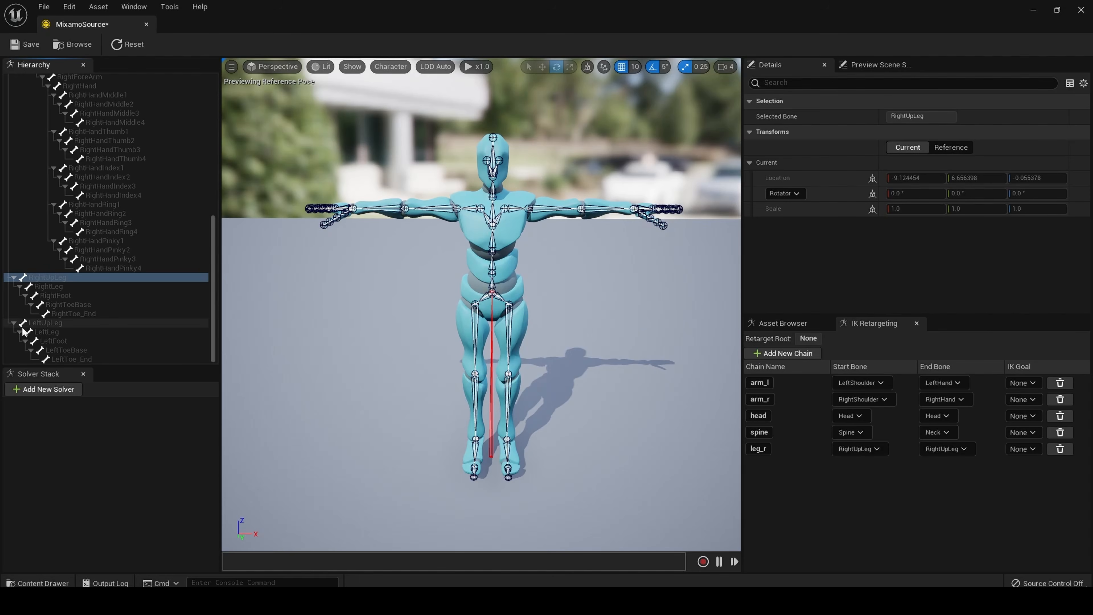
- Create a retarget chain from the LeftUpLeg bone and name it leg_l
left_click(39, 324)
right_click(42, 329)
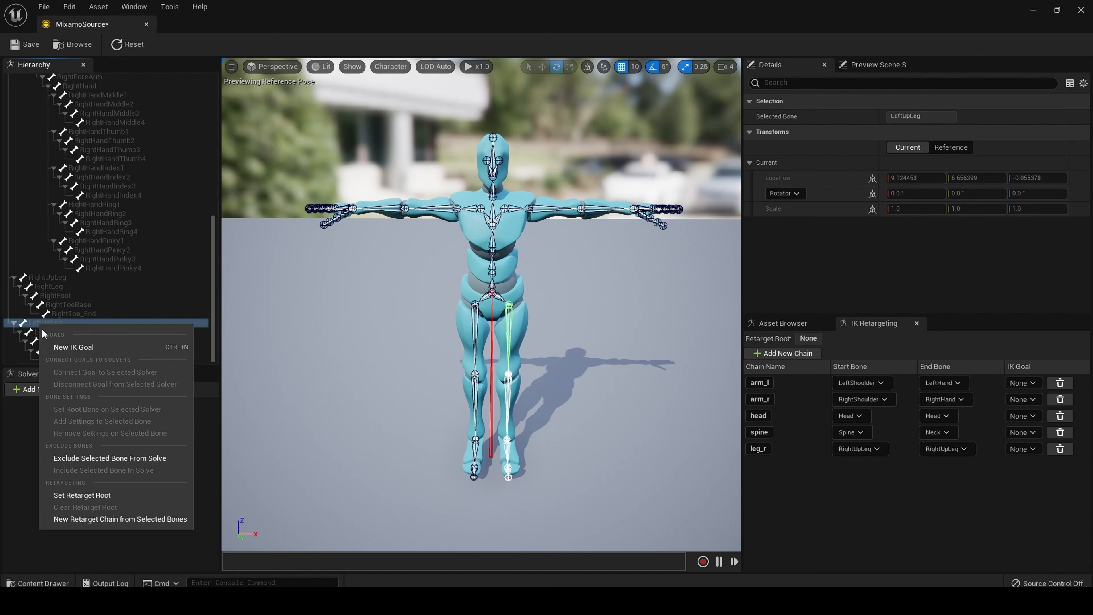
left_click(124, 519)
left_click(586, 305)
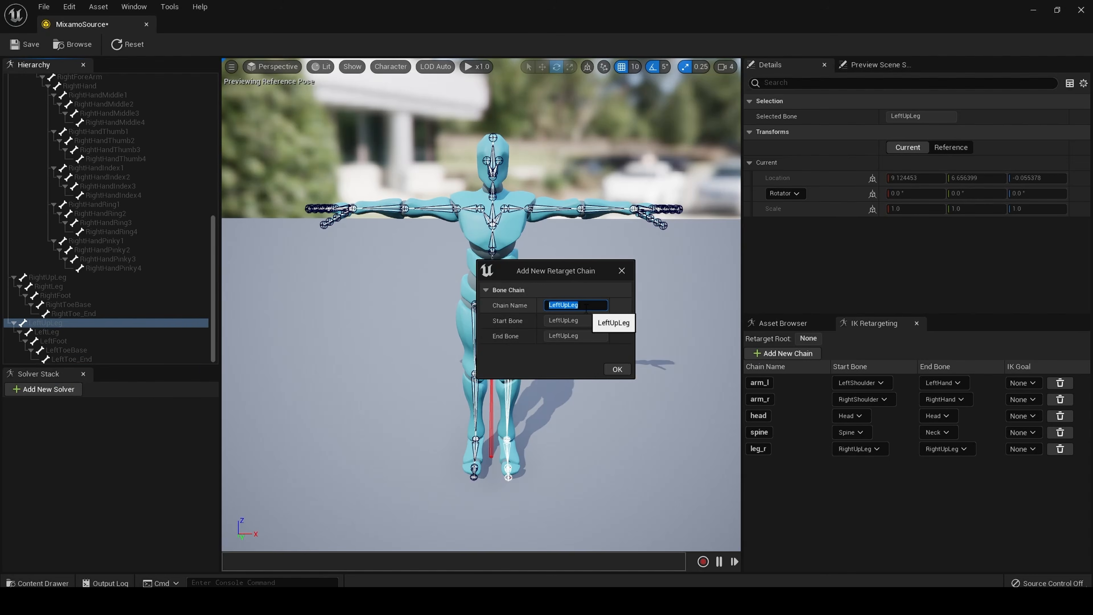
key("BackSpace")
type("leg_")
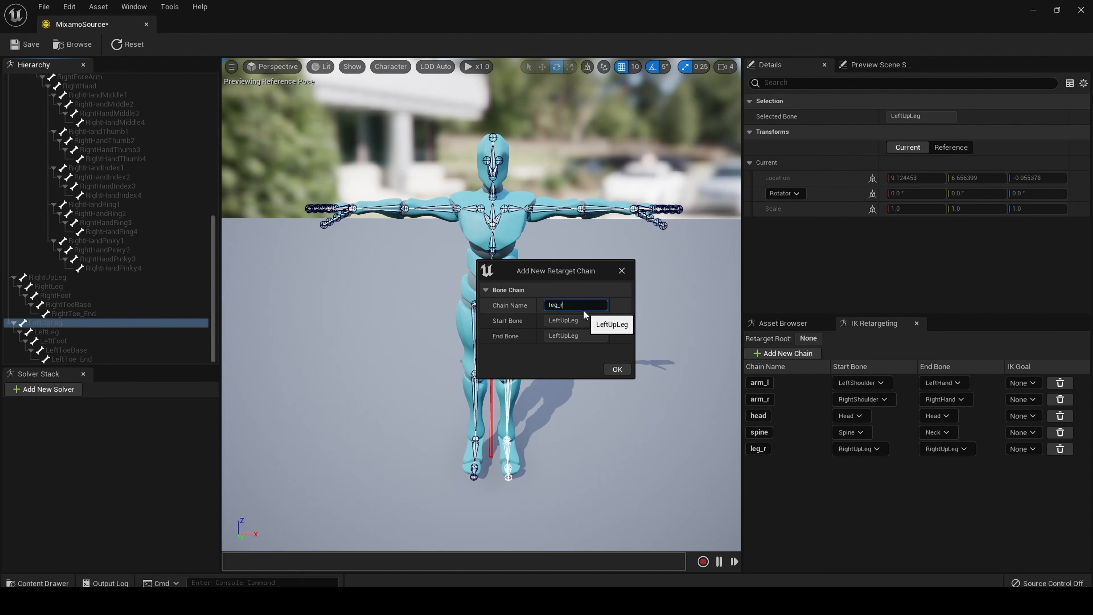
type("l")
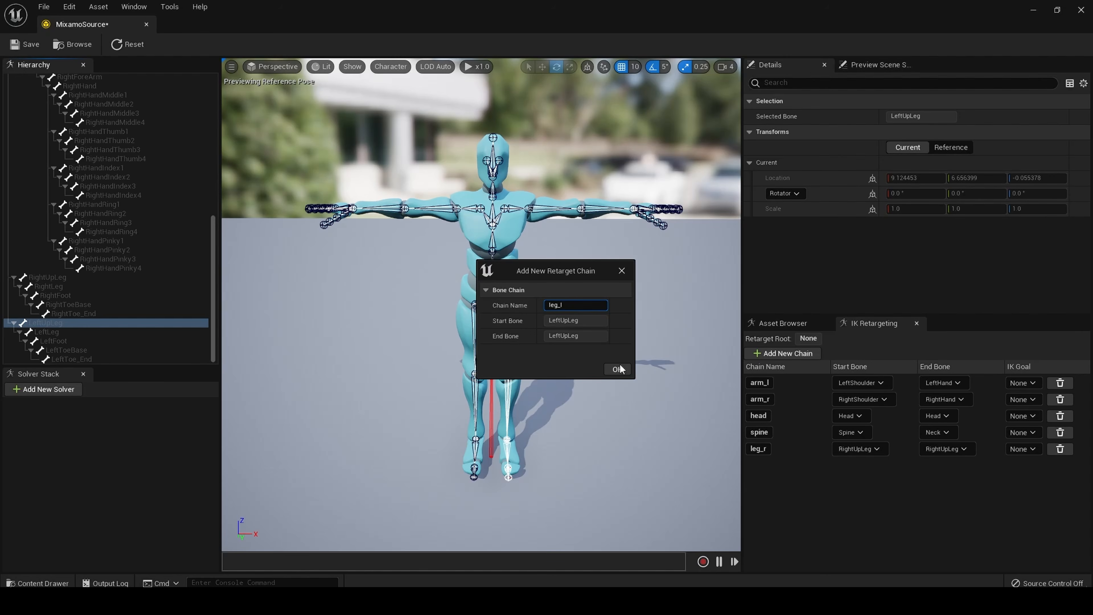
left_click(623, 371)
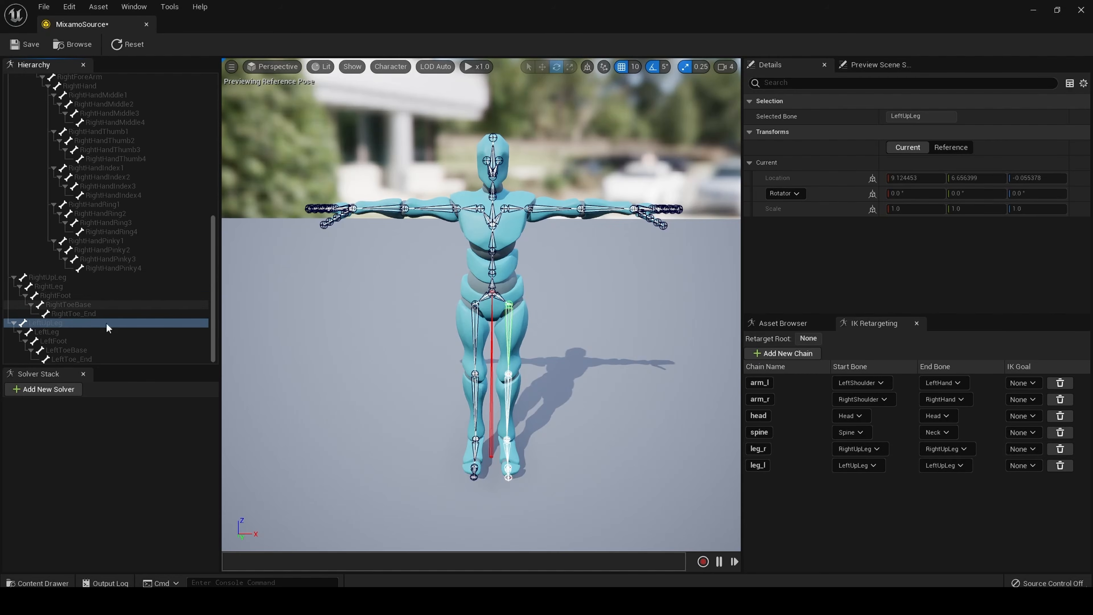
- Set the end bone of leg_r to RightToe_End and the end bone of leg_l to LeftToe_End
left_click(75, 314)
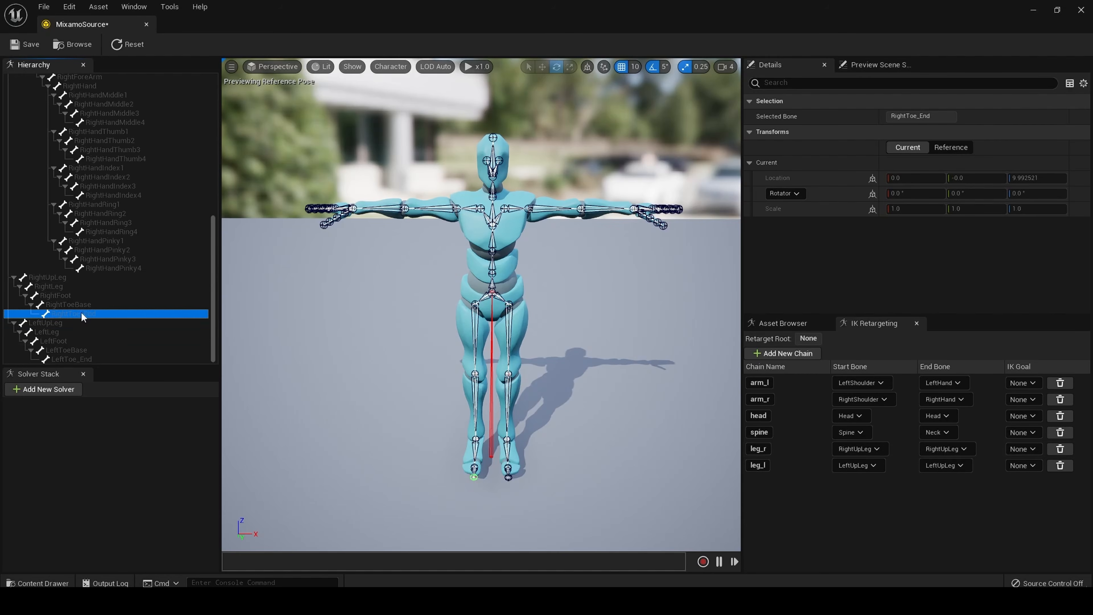
left_click(944, 449)
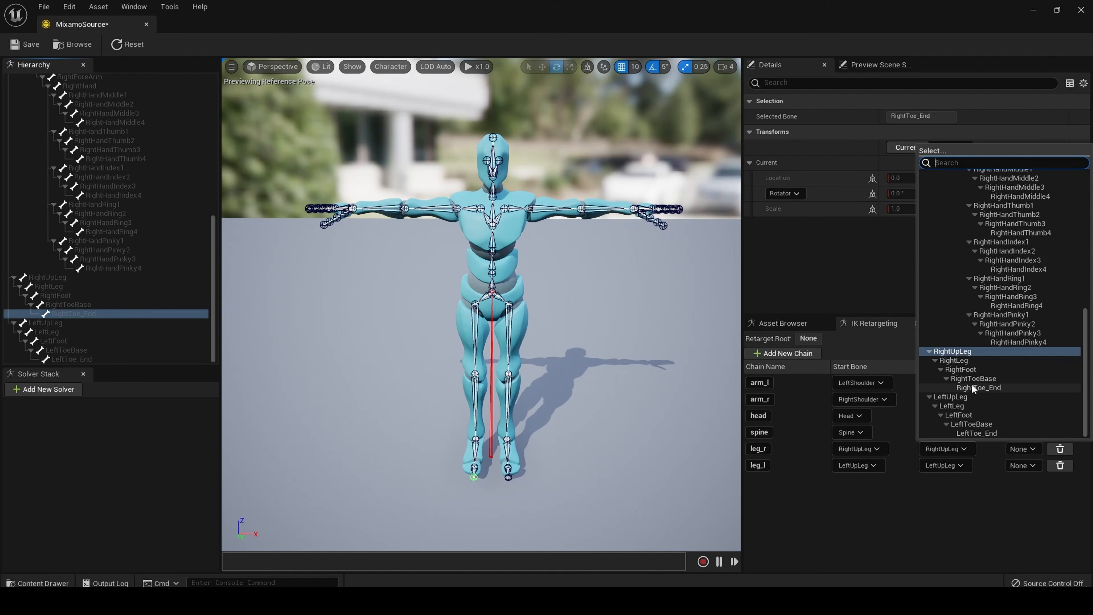
left_click(976, 388)
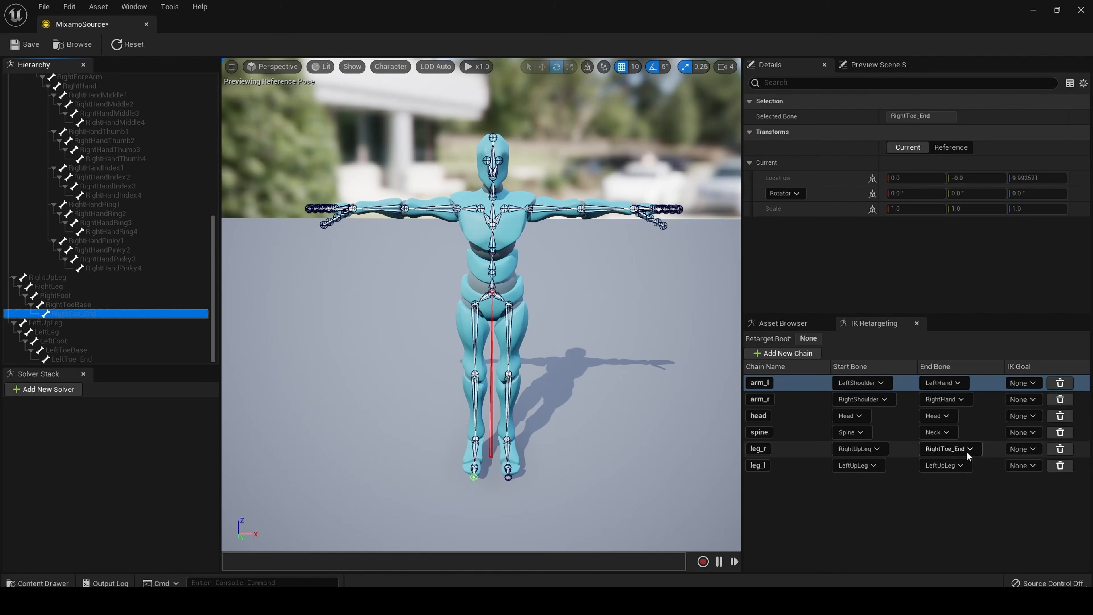
left_click(956, 466)
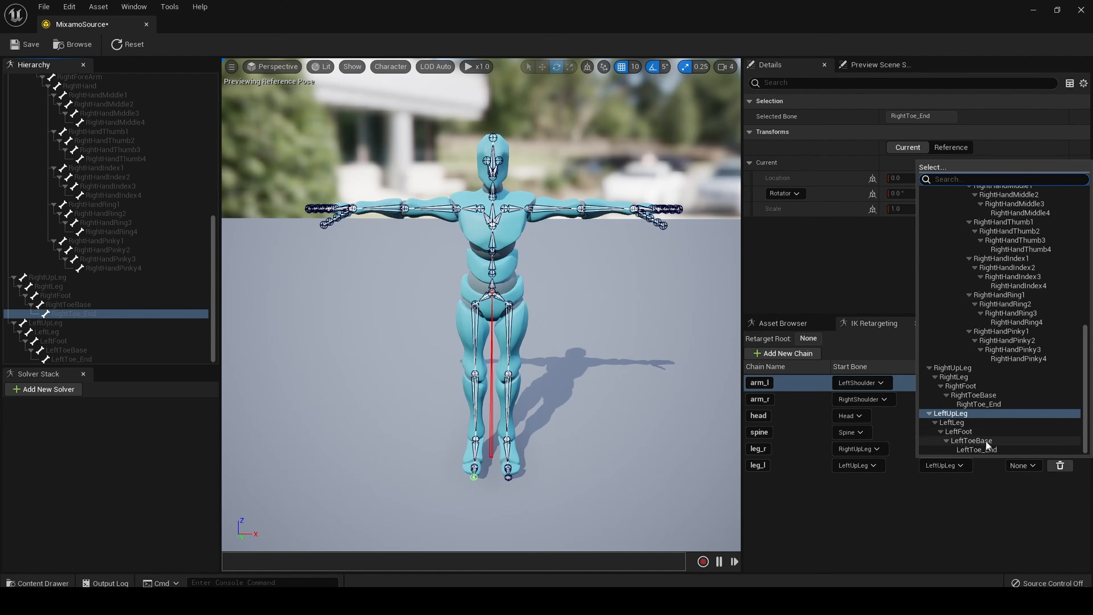
left_click(997, 450)
left_click(998, 450)
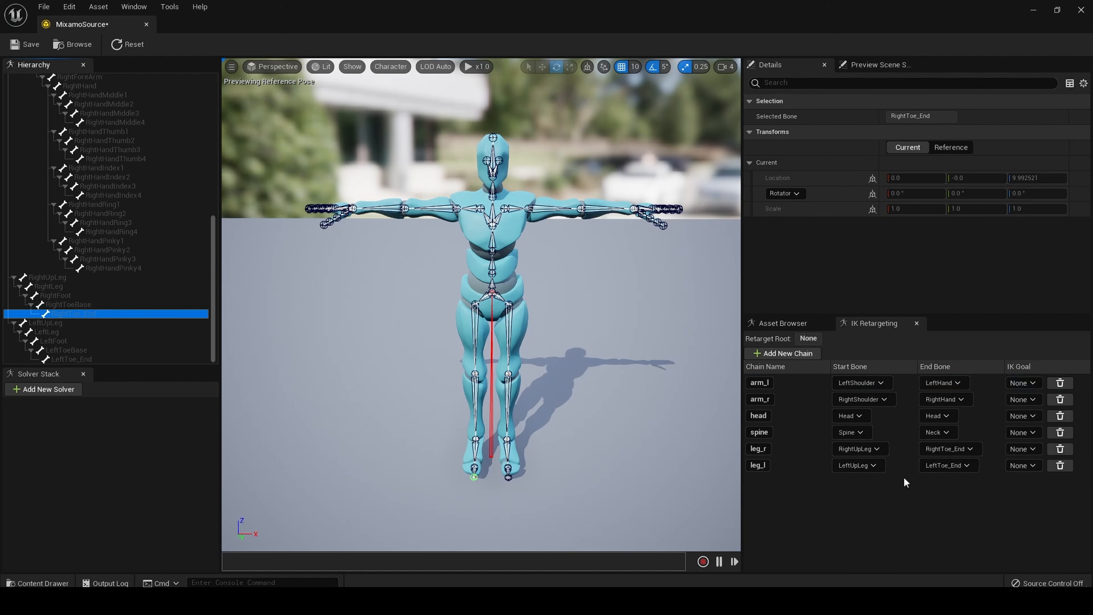
- Review all six retarget chains in turn on the character, from arm_l through leg_l
left_click(801, 388)
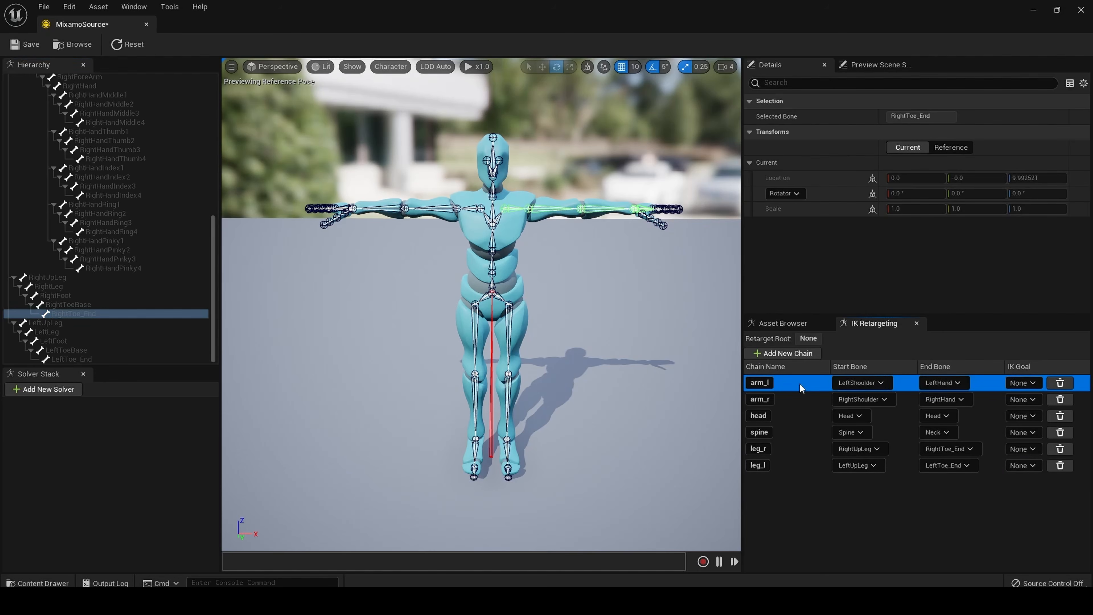
left_click(790, 401)
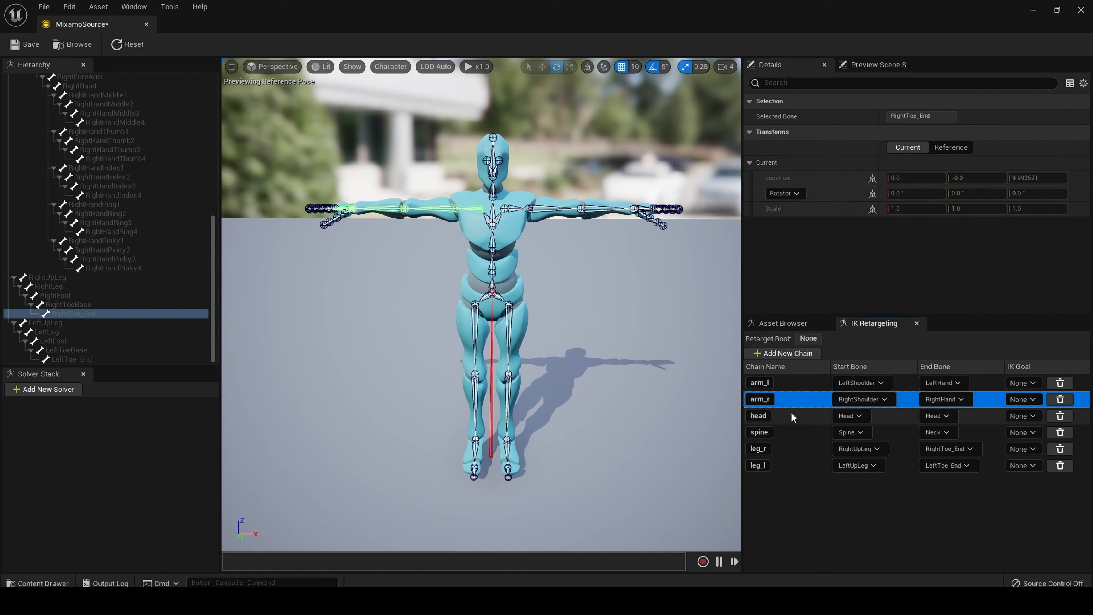
left_click(790, 414)
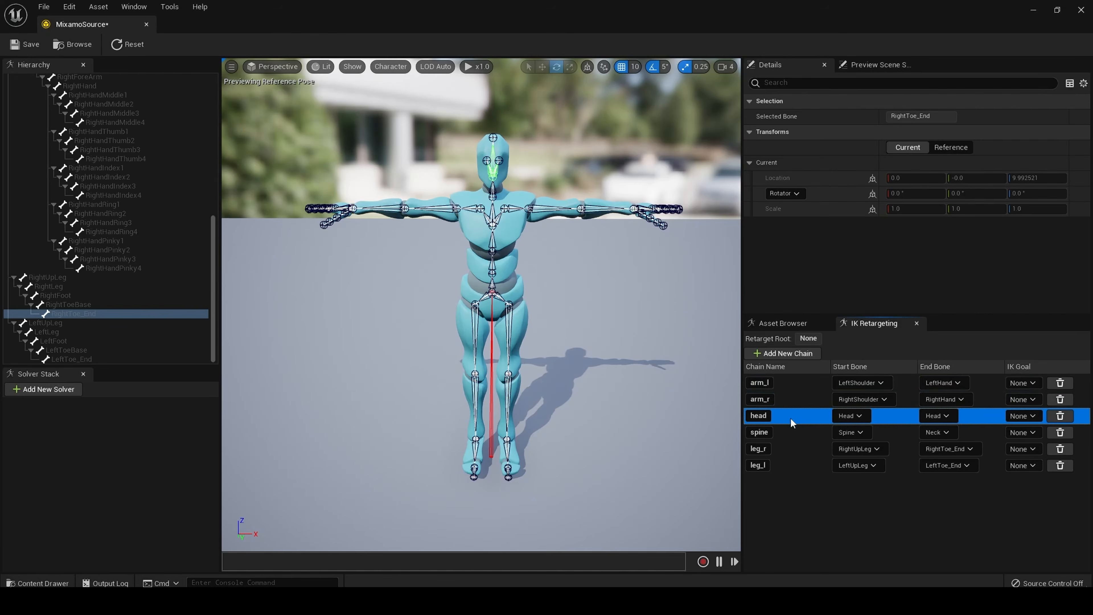
left_click(792, 436)
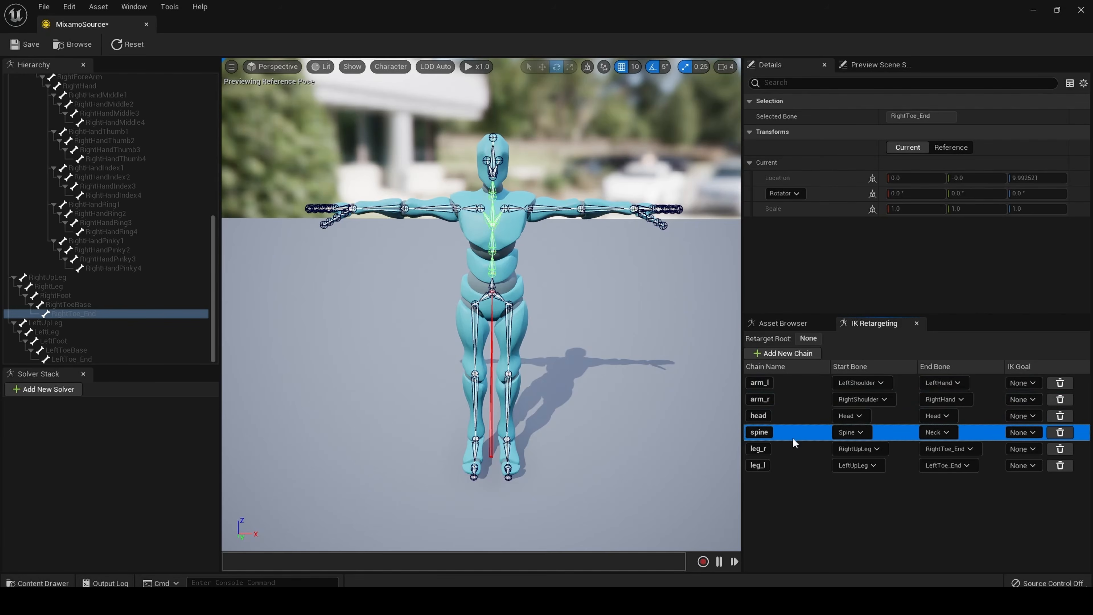
left_click(793, 450)
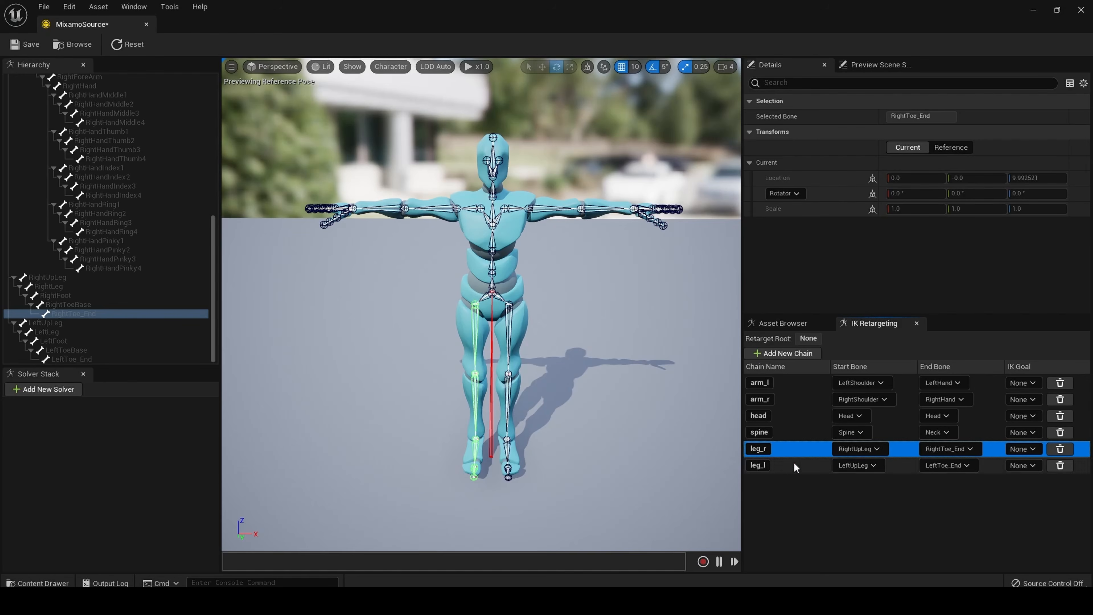
left_click(793, 465)
left_click(806, 502)
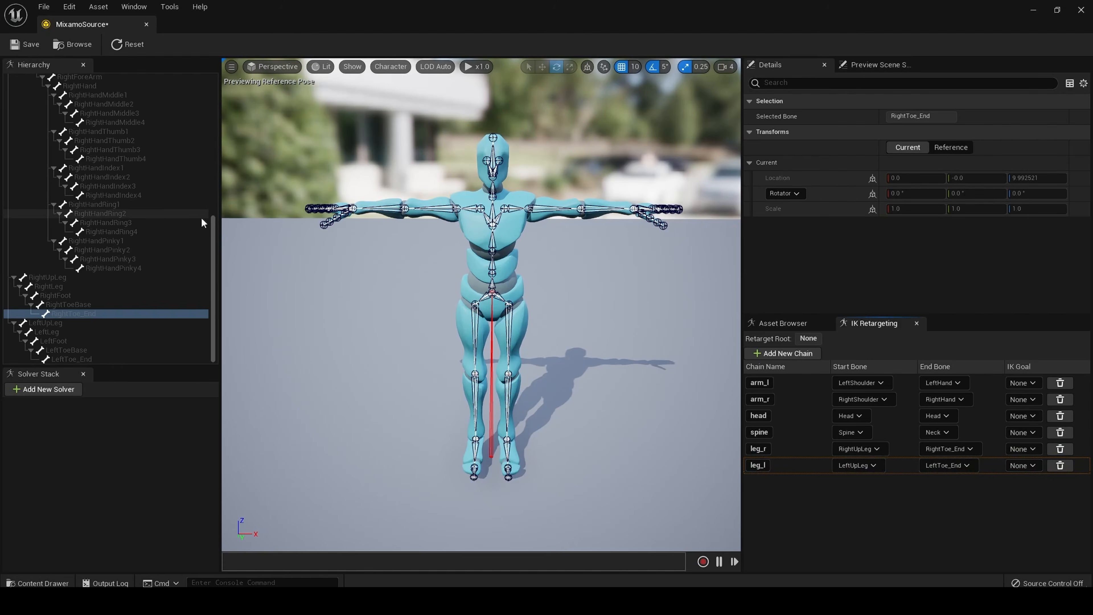
- Select the Hips bone at the root of the skeleton hierarchy
left_click_drag(211, 221, 209, 76)
left_click(37, 80)
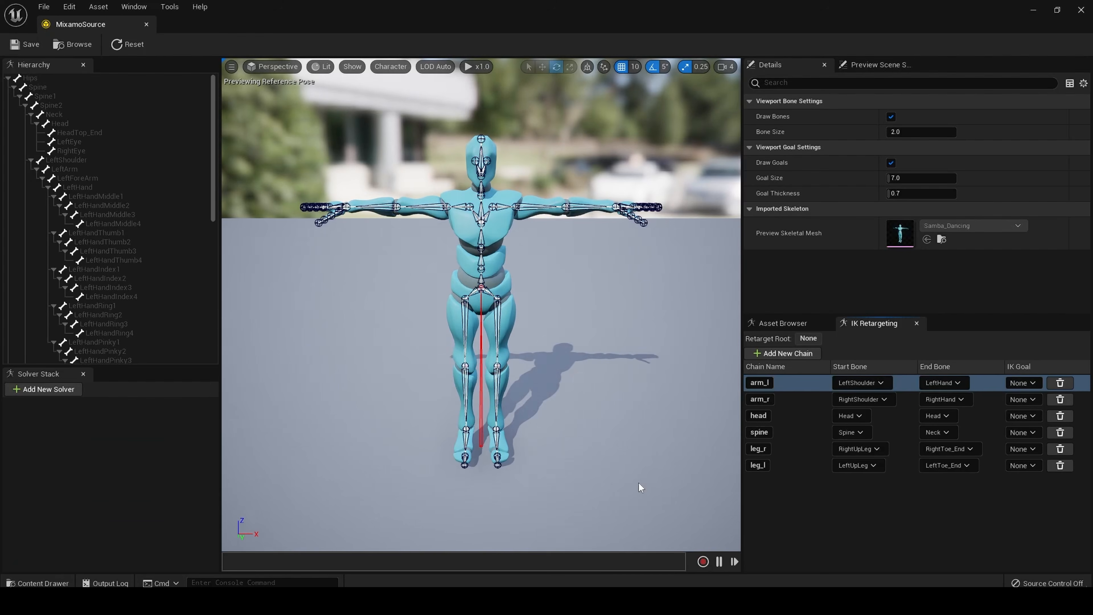
- Set the Hips bone as the retarget root of the MixamoSource IK Rig, then save and close the rig
left_click(30, 79)
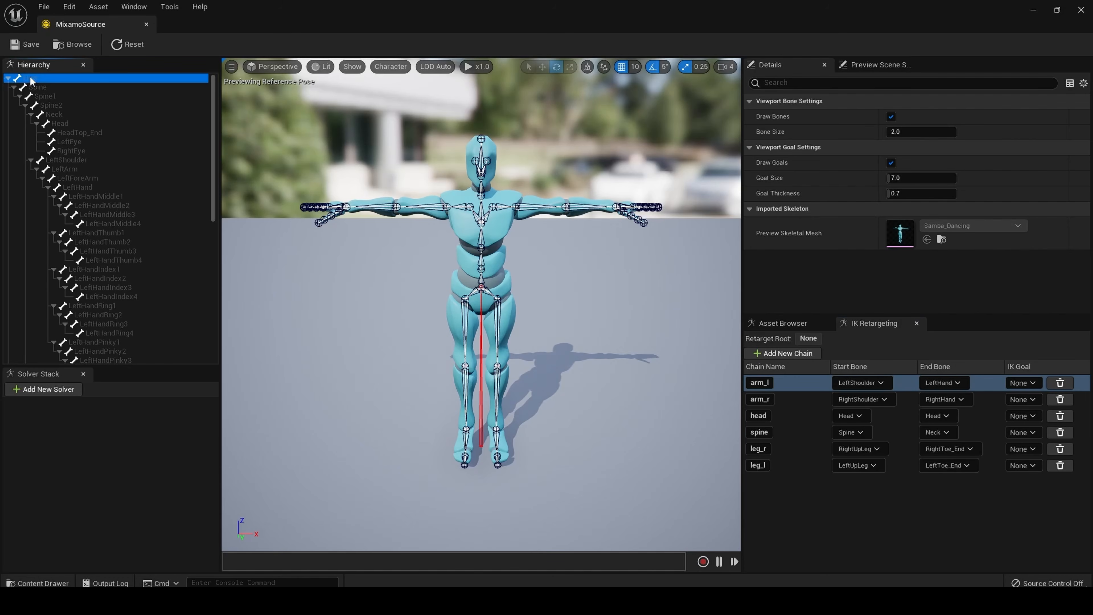
right_click(31, 80)
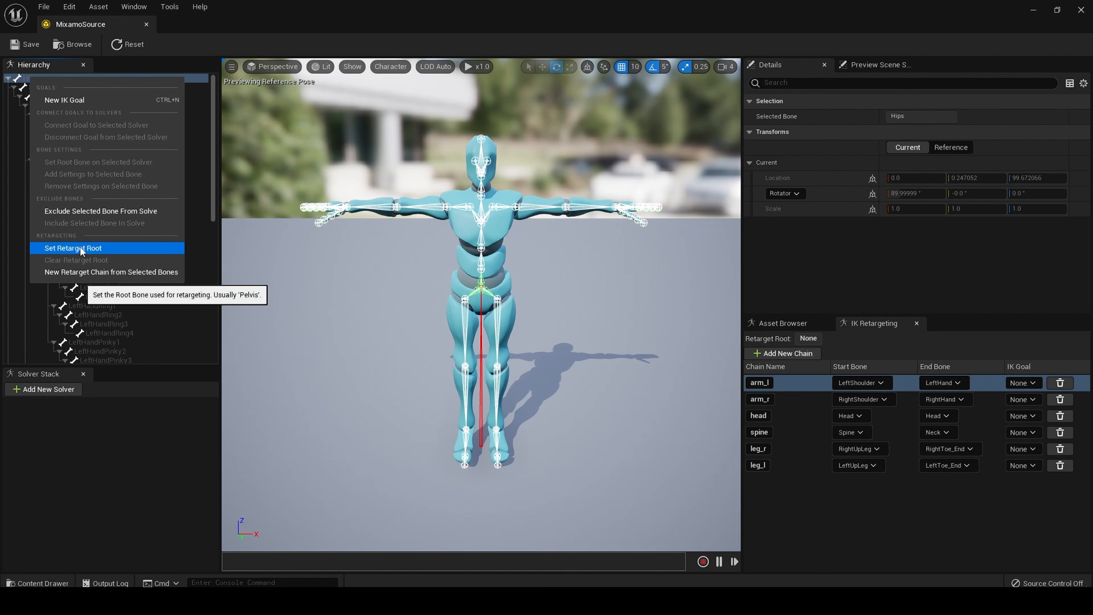
left_click(23, 80)
right_click(23, 81)
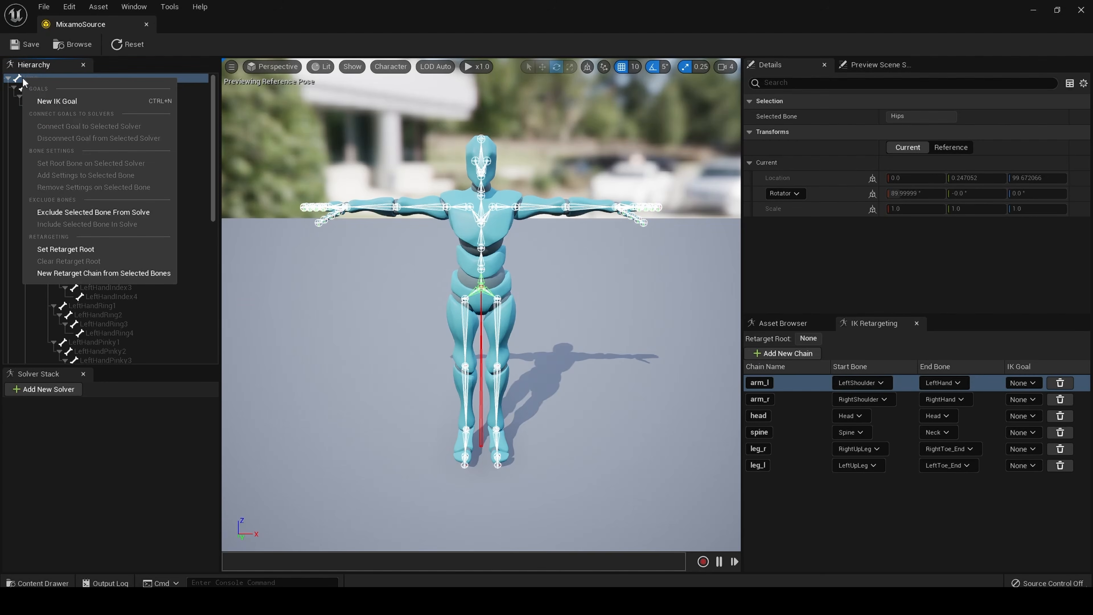
left_click(85, 254)
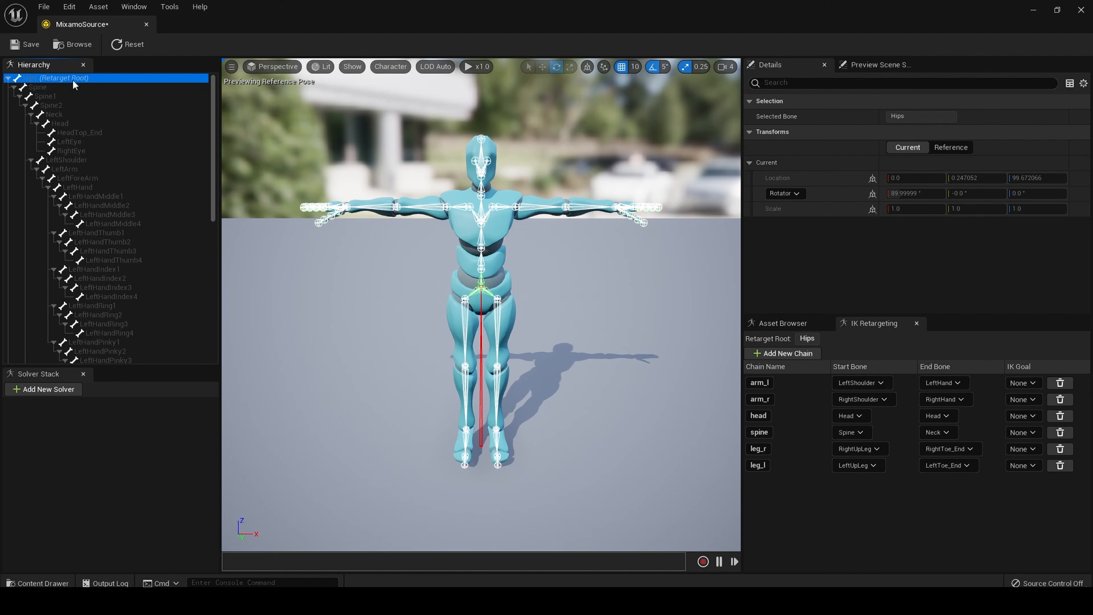
left_click(27, 45)
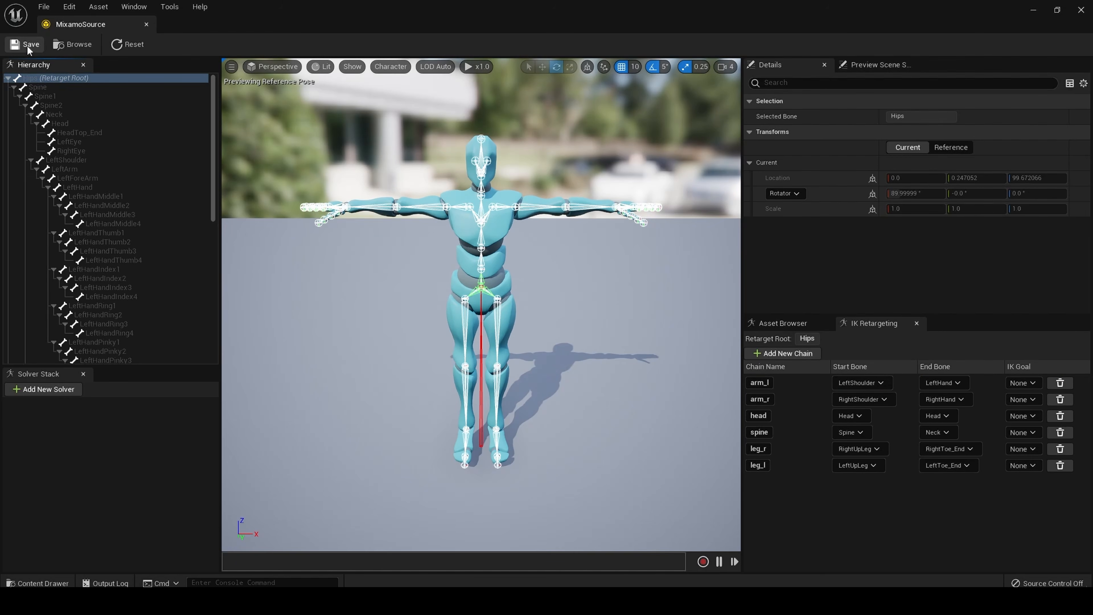
left_click(1081, 10)
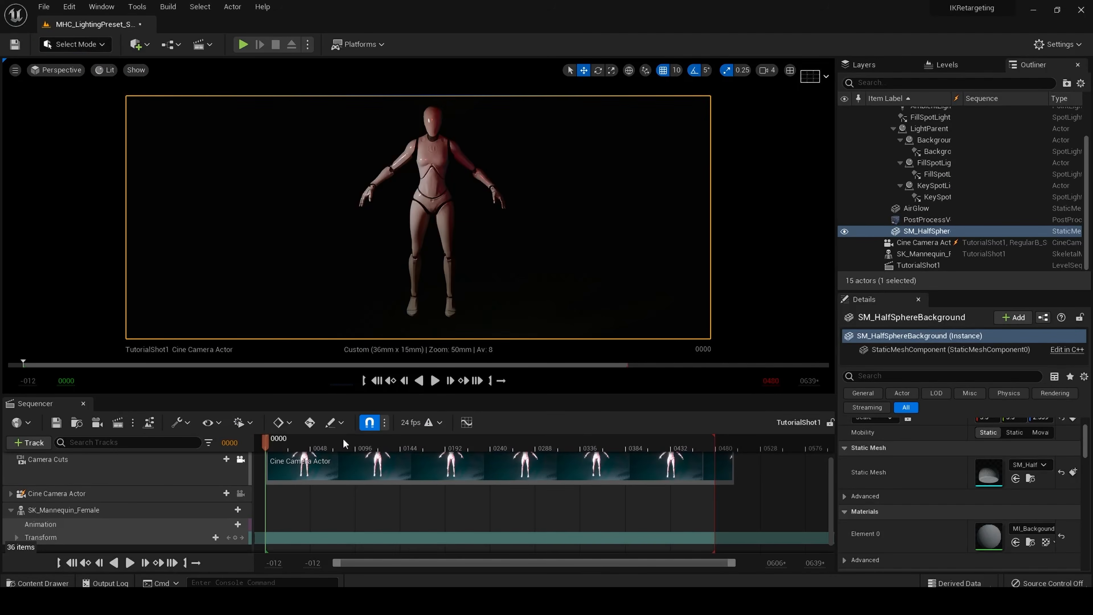
- Open the MannTarget IK Rig from the IKretargeting folder
left_click(38, 583)
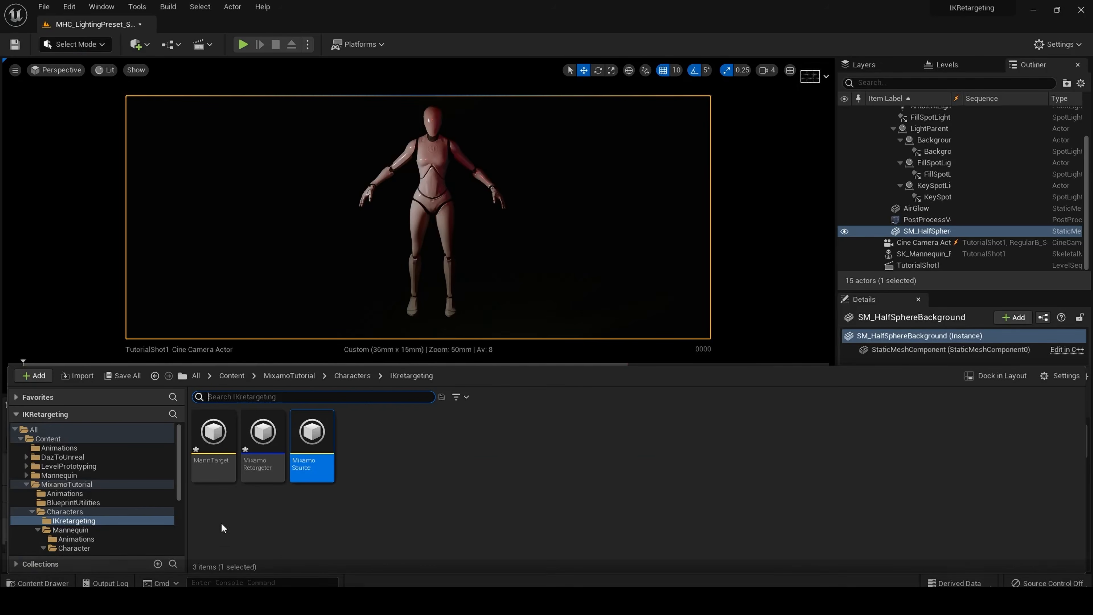
left_click(213, 456)
double_click(214, 455)
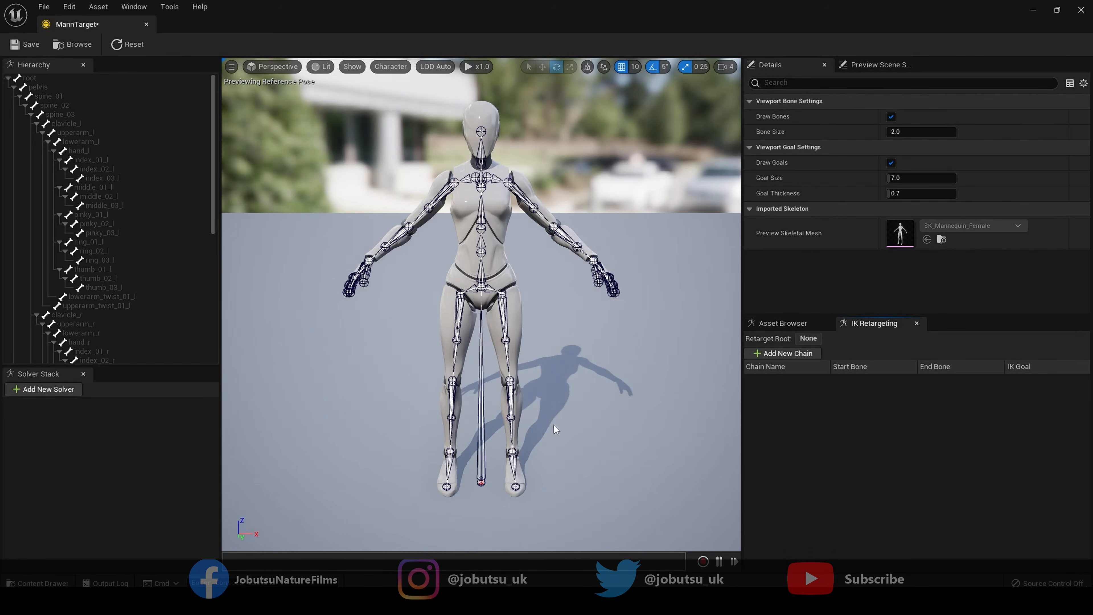
- Set the pelvis bone as the retarget root of the mannequin's IK Rig
left_click(40, 88)
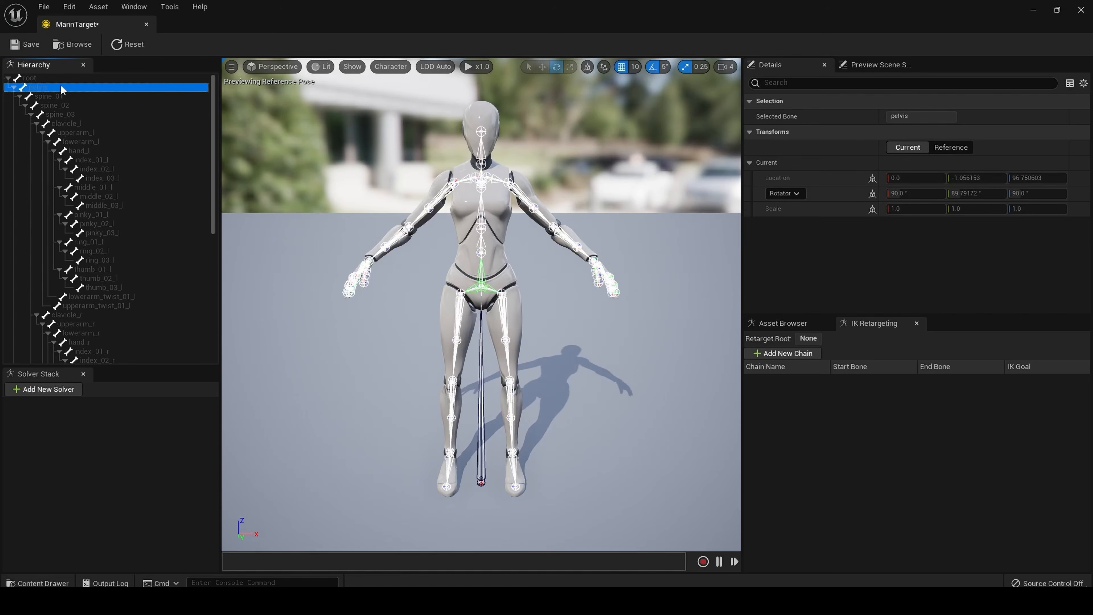
right_click(35, 88)
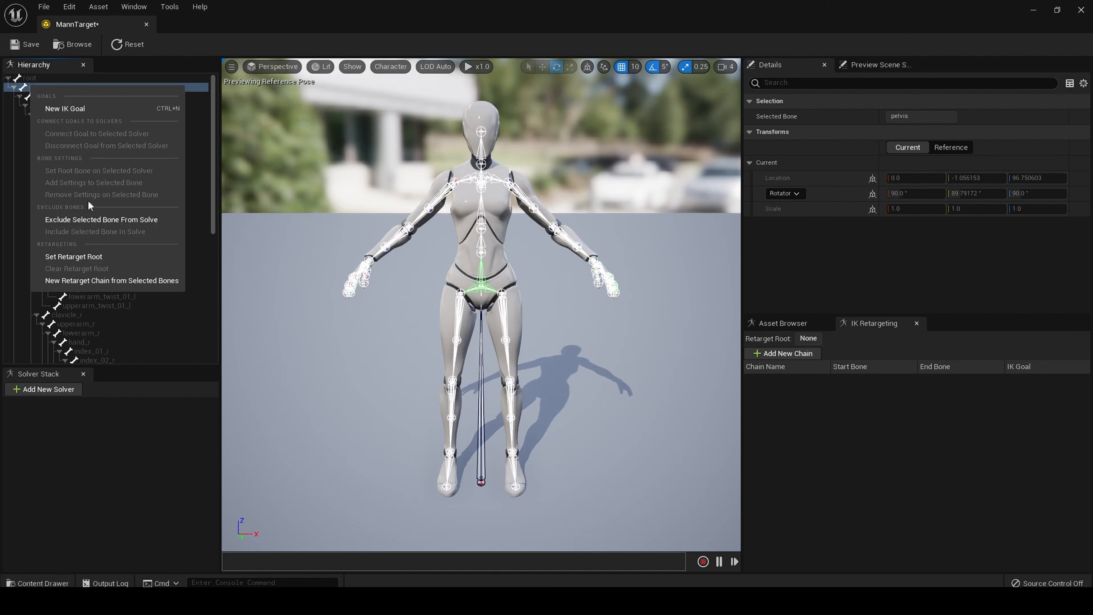
left_click(74, 257)
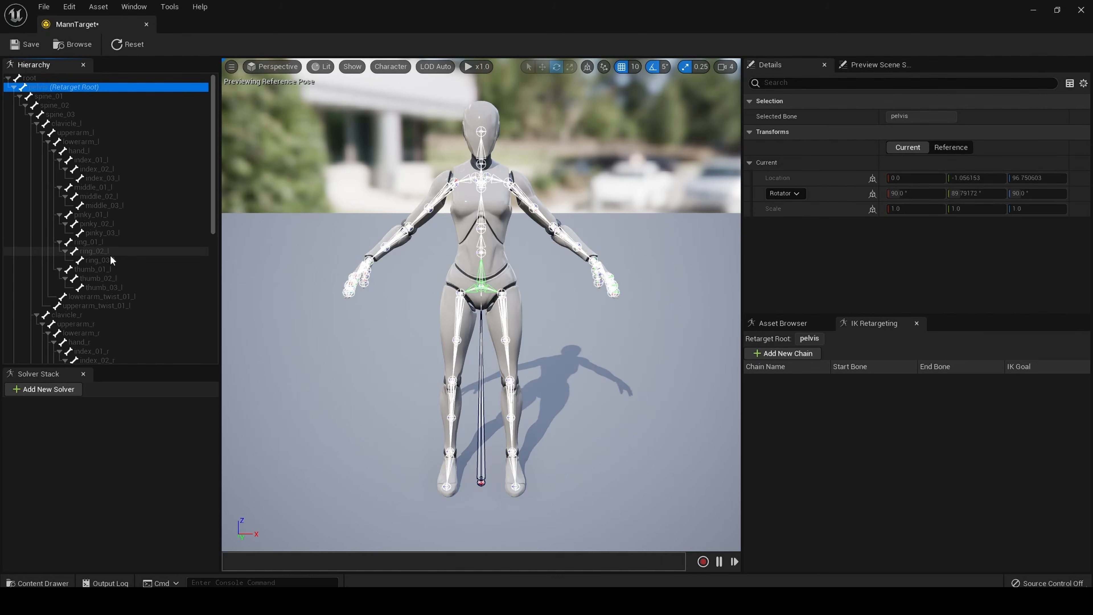
- Create a retarget chain from the mannequin's head bone, keeping the suggested name head
left_click_drag(216, 158, 228, 109)
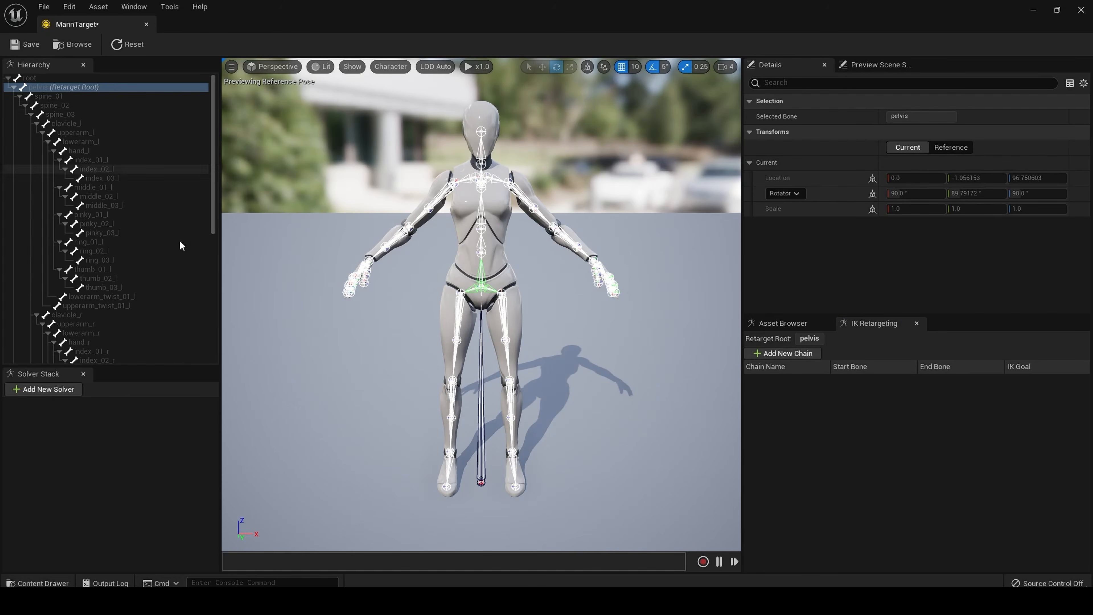
left_click(71, 113)
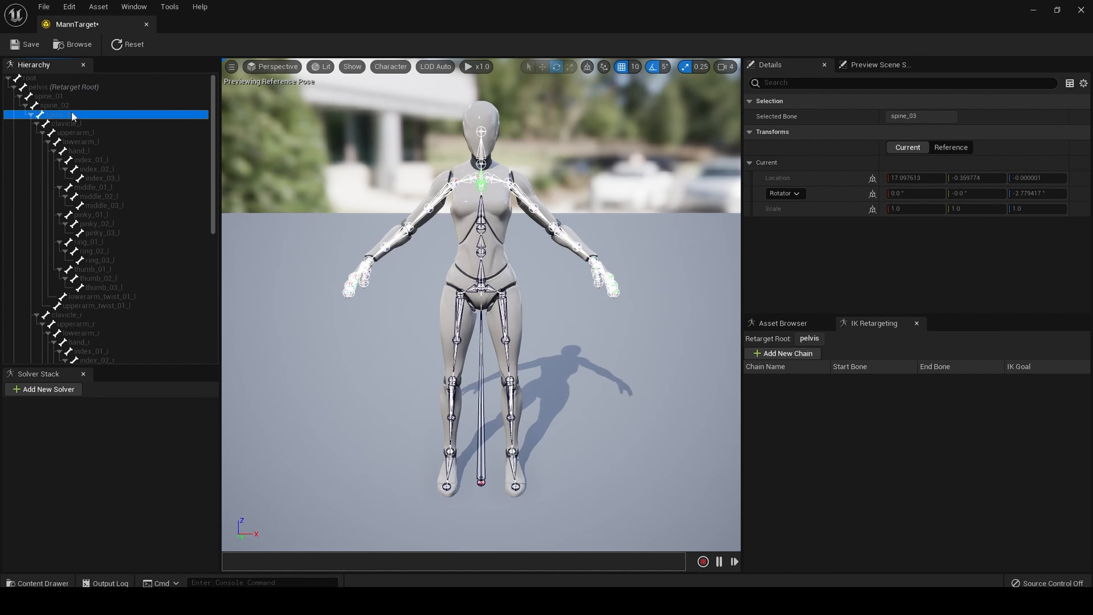
scroll(155, 192, "down", 10)
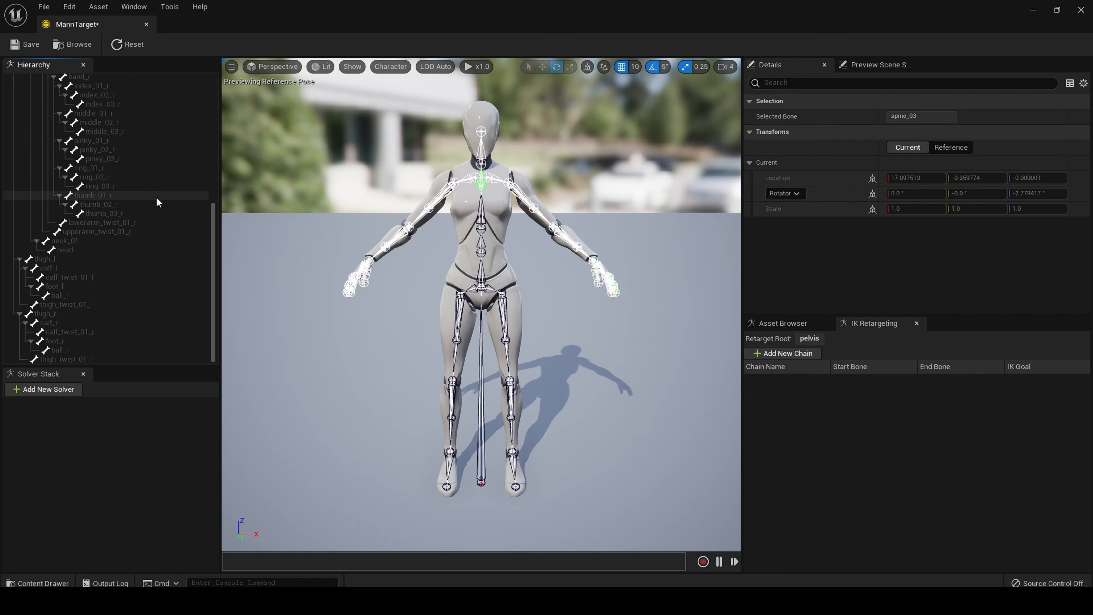
left_click(79, 251)
right_click(69, 252)
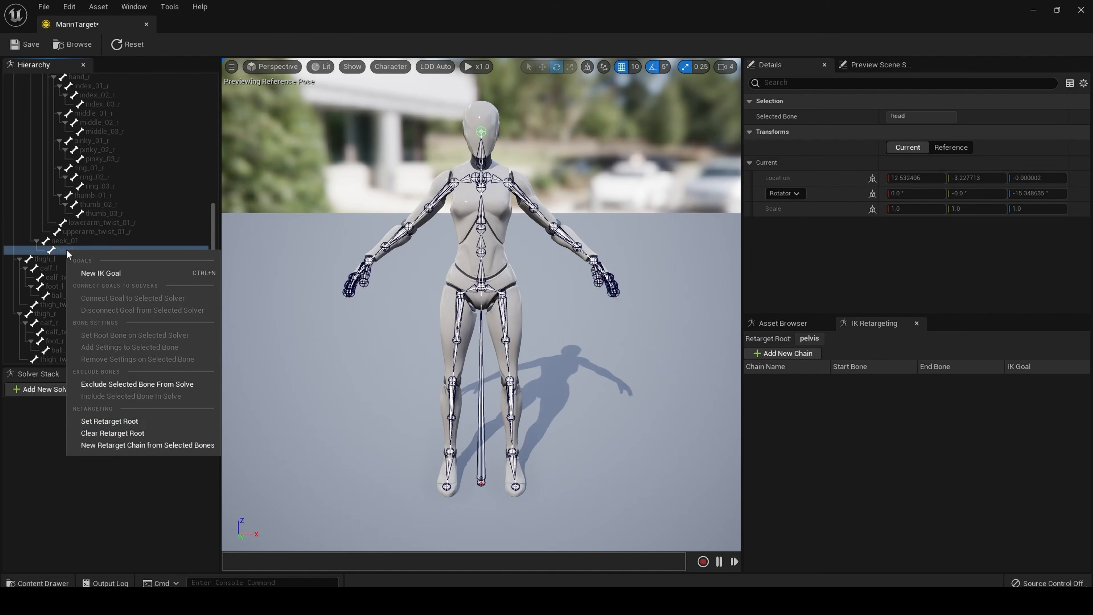
left_click(141, 443)
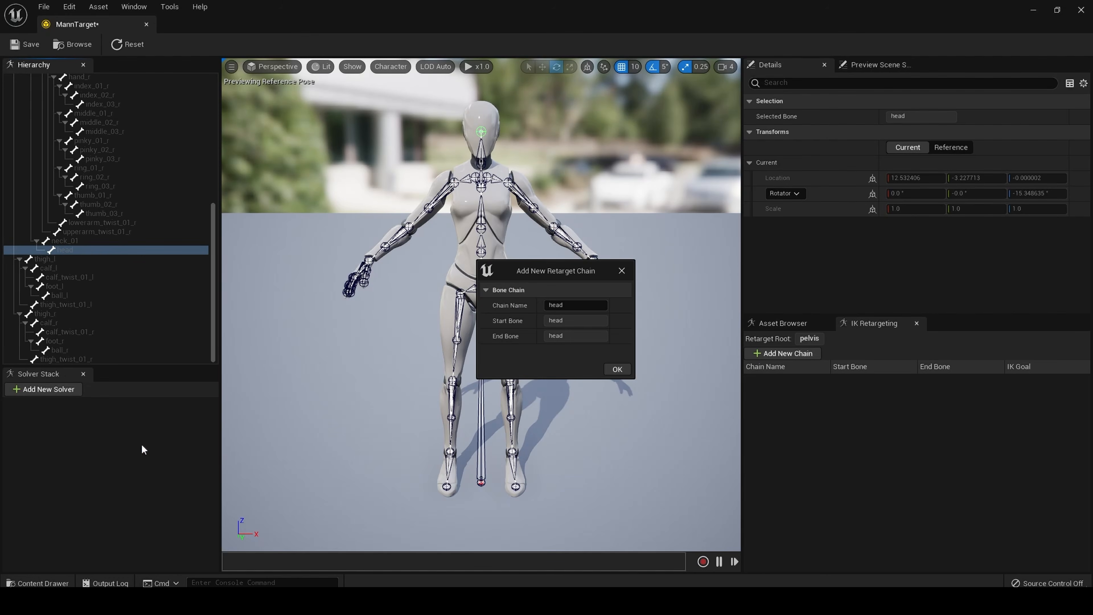
left_click(624, 369)
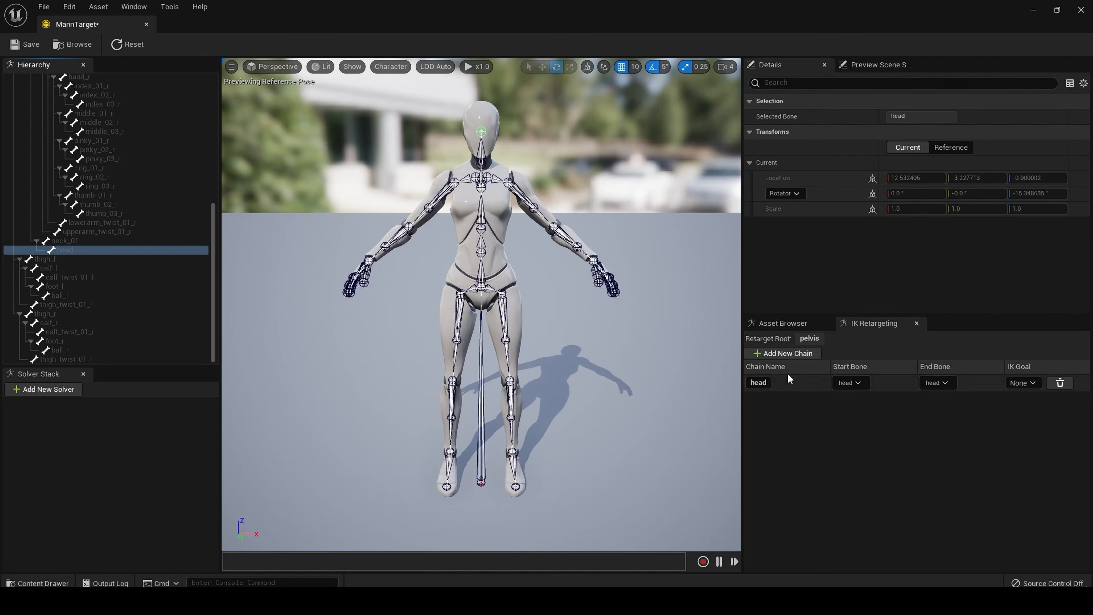
- Add a retarget chain named arm_l with start bone clavicle_l and end bone hand_l
left_click(792, 351)
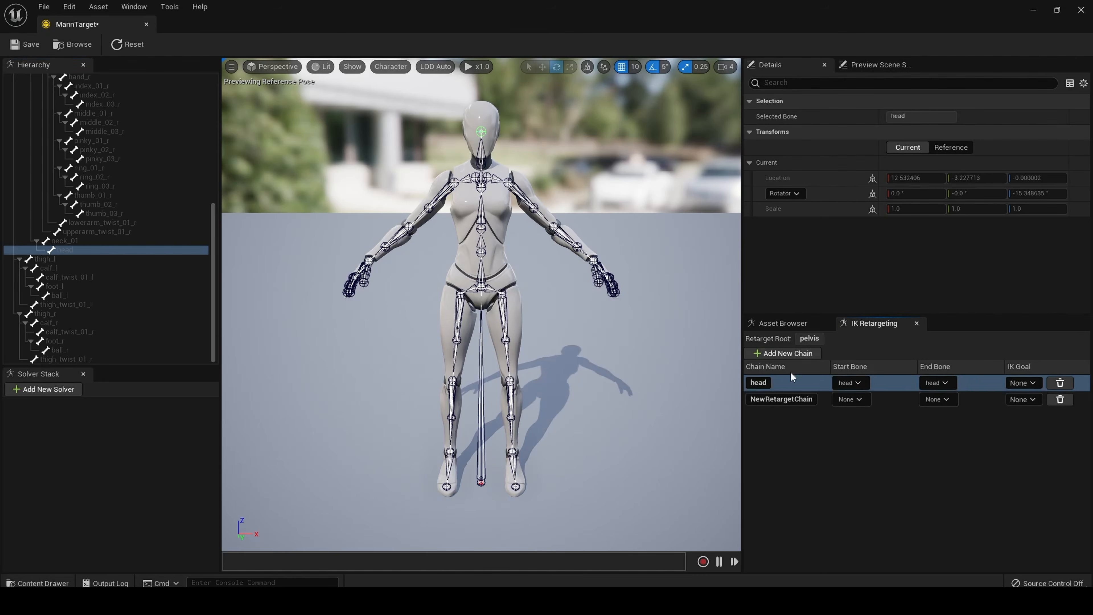
double_click(788, 399)
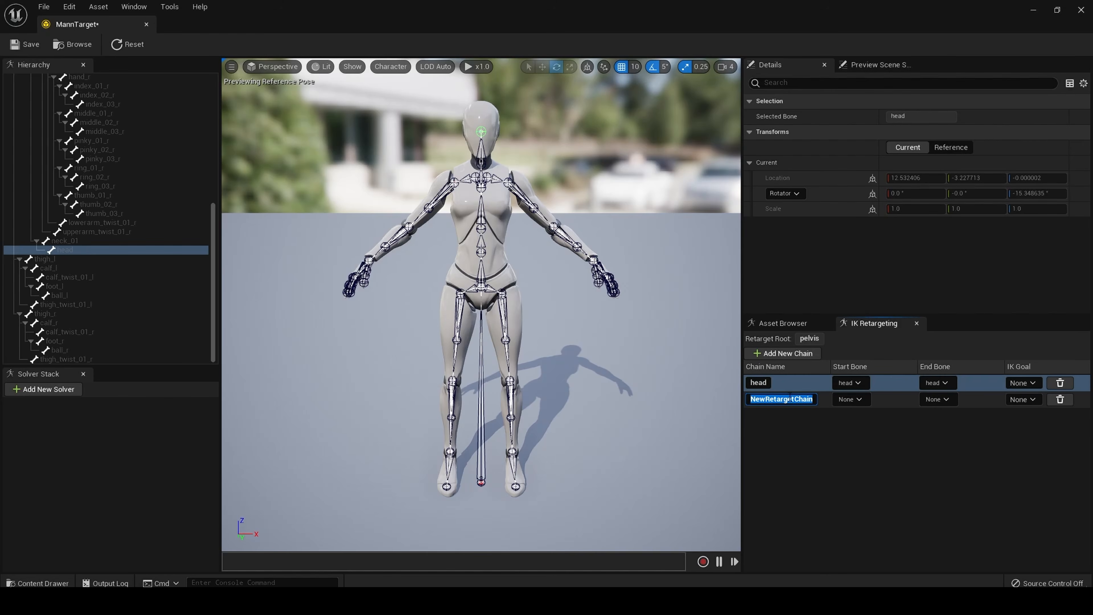
type("arm_l")
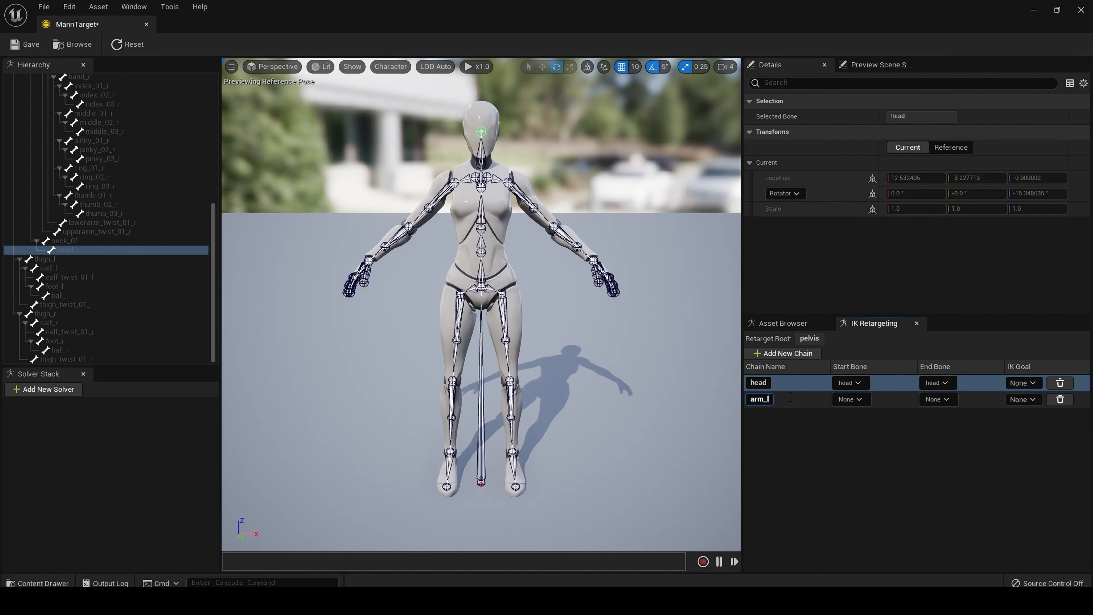
key("Return")
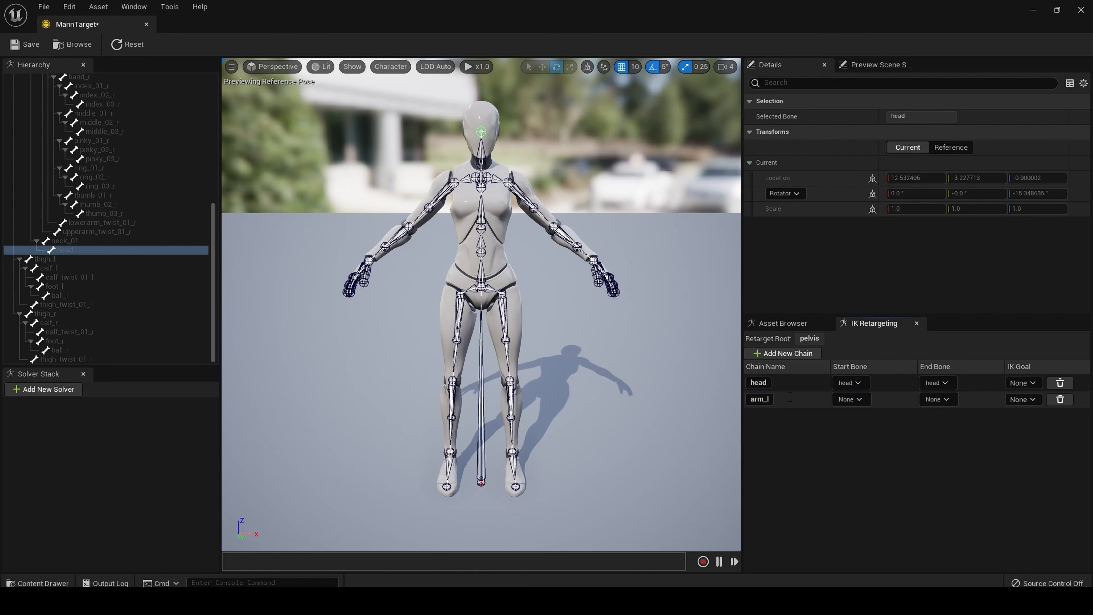
left_click(857, 399)
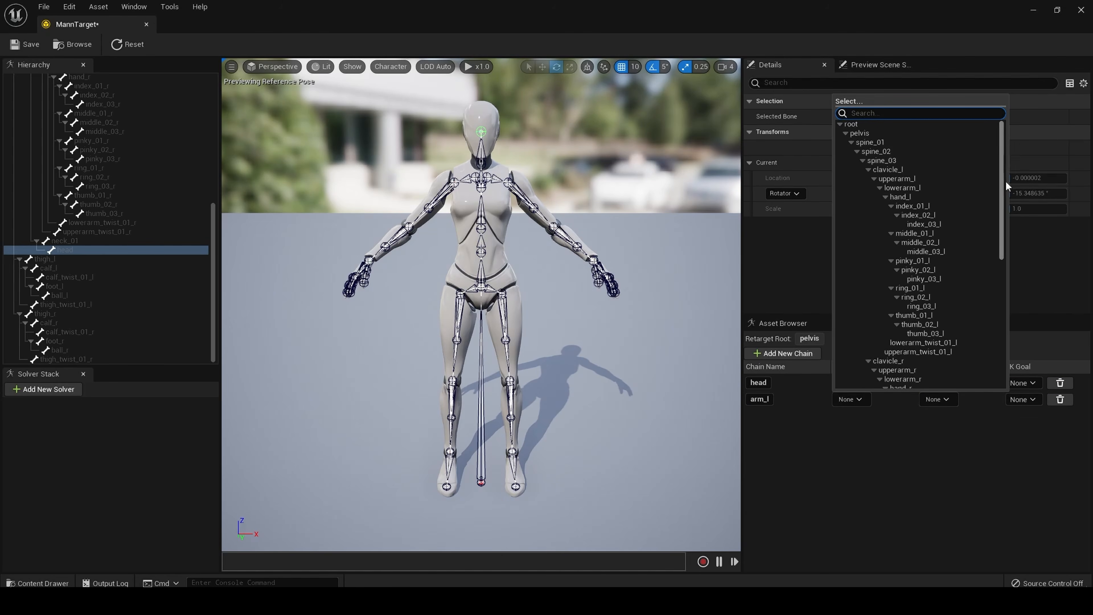
left_click(926, 170)
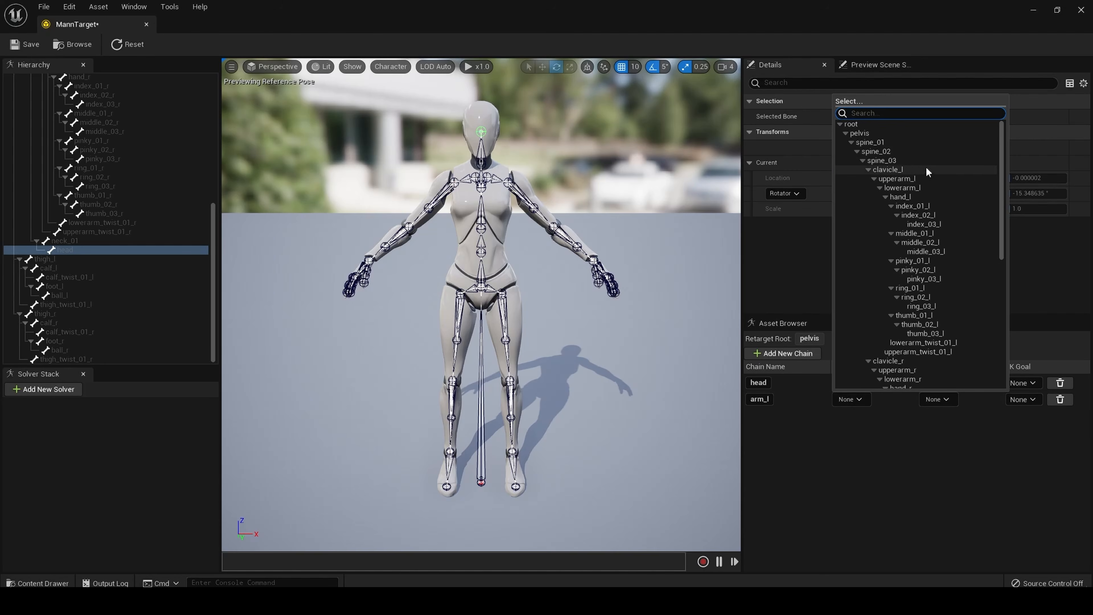
left_click(926, 168)
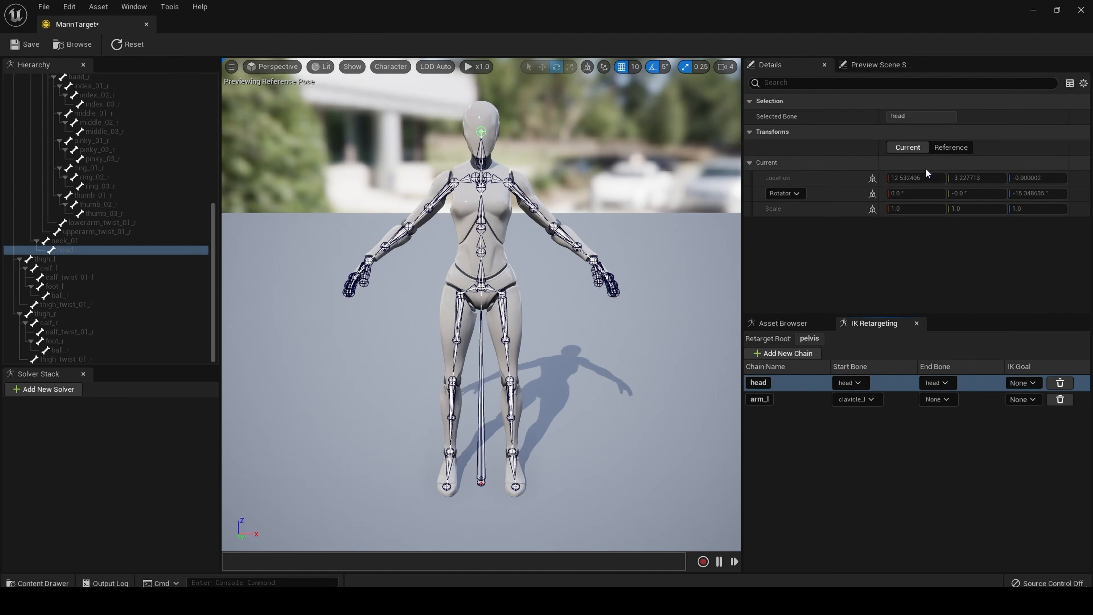
left_click(940, 399)
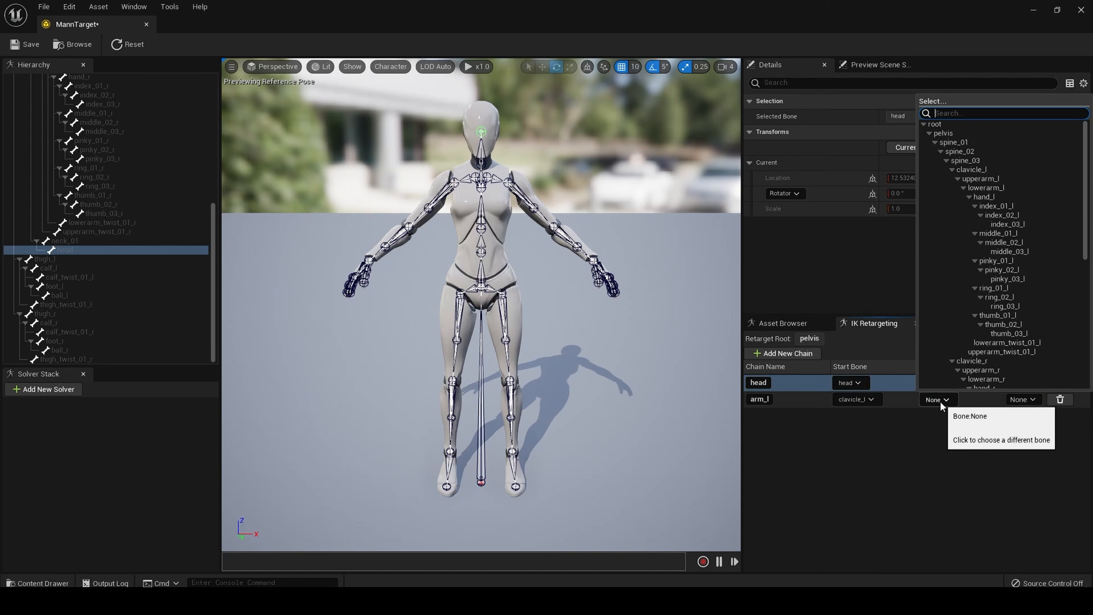
left_click(998, 196)
left_click(998, 197)
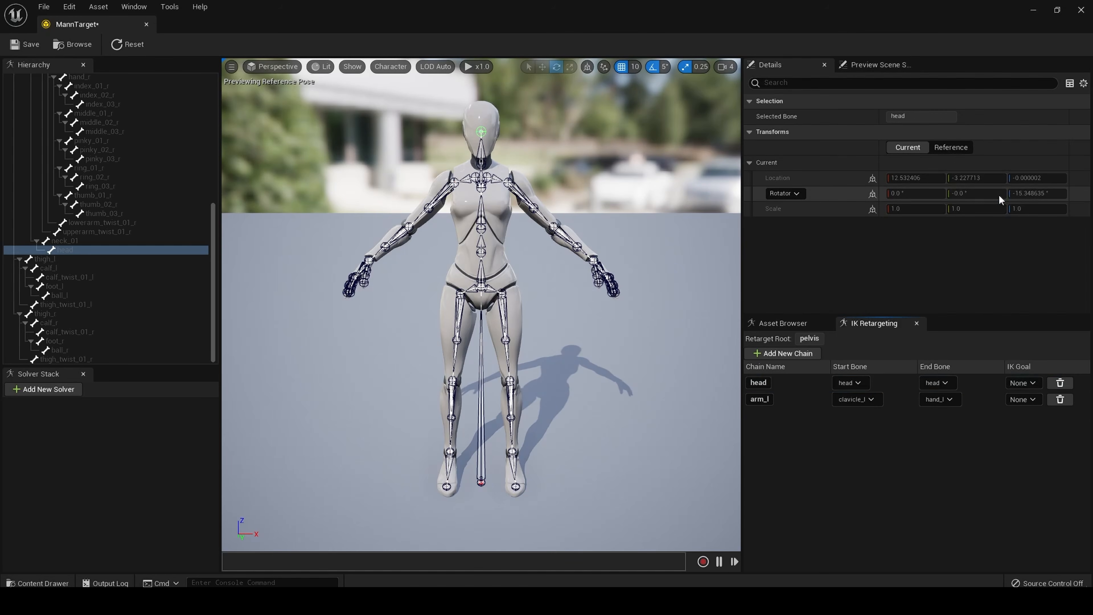
- Add a retarget chain named arm_r with start bone clavicle_r and end bone hand_r
left_click(794, 353)
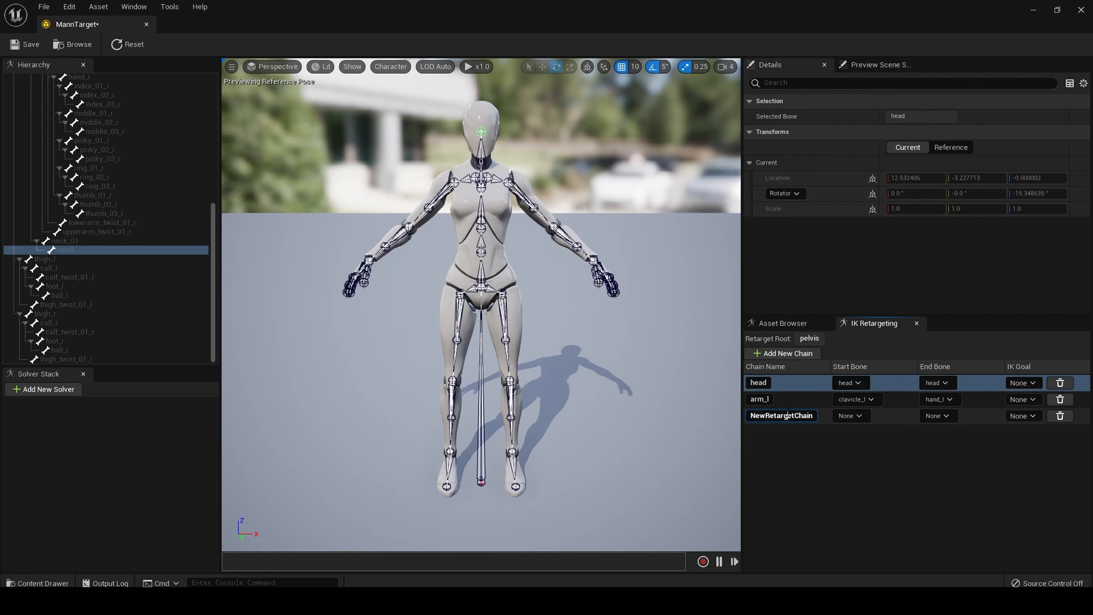
left_click(789, 414)
type("arm_r")
left_click(850, 415)
scroll(922, 361, "down", 1)
left_click(922, 360)
left_click(938, 416)
scroll(1019, 361, "down", 3)
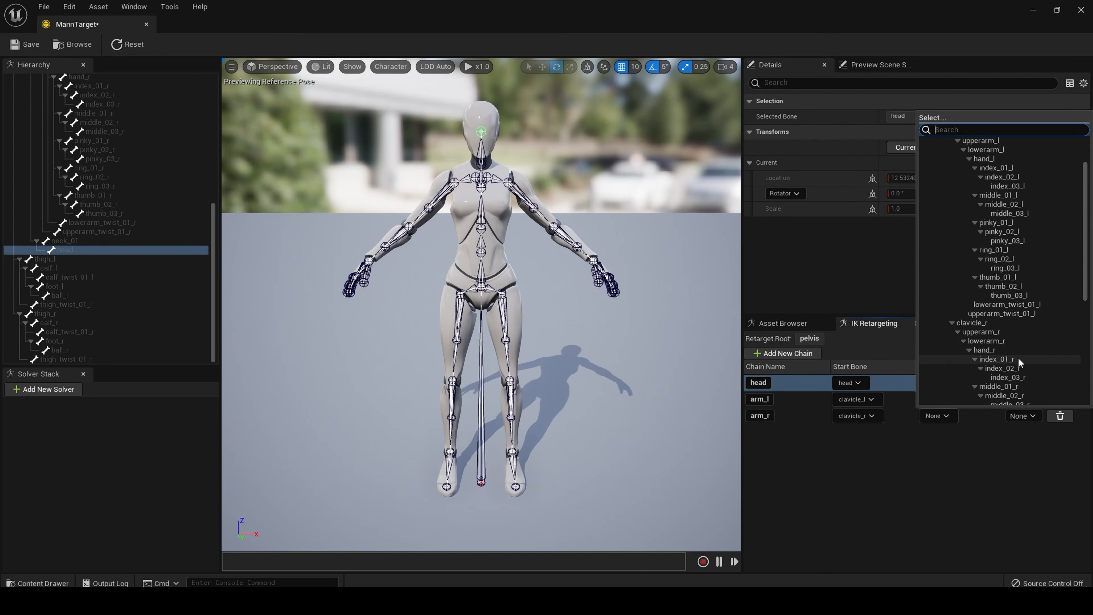
left_click(1012, 350)
- Create a spine retarget chain from the spine_01 bone and set its start bone to spine_03
scroll(108, 215, "up", 10)
right_click(51, 96)
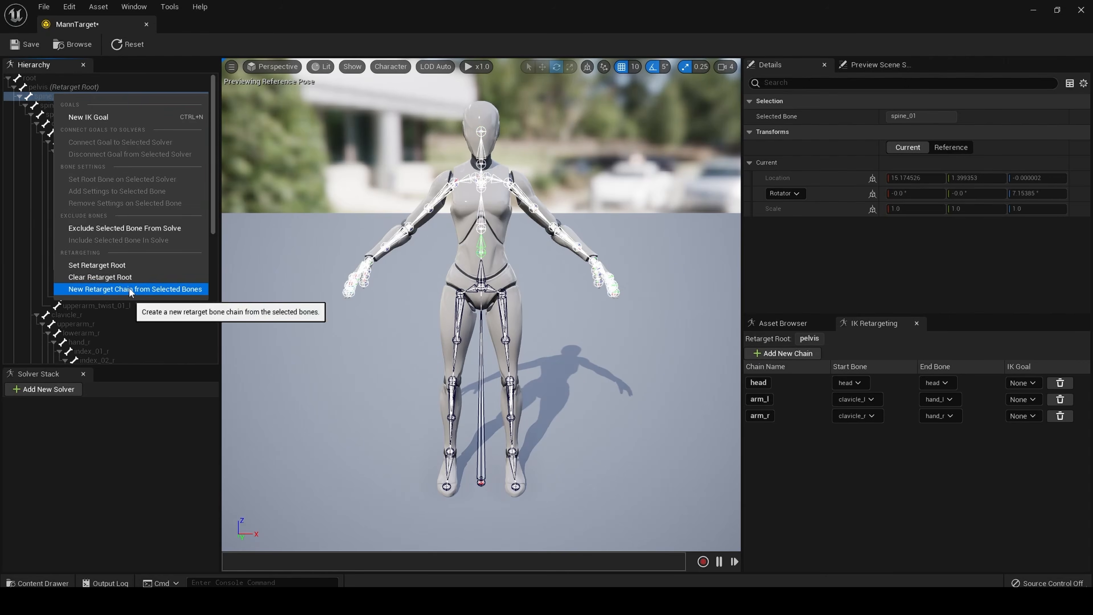
left_click(189, 289)
left_click(617, 370)
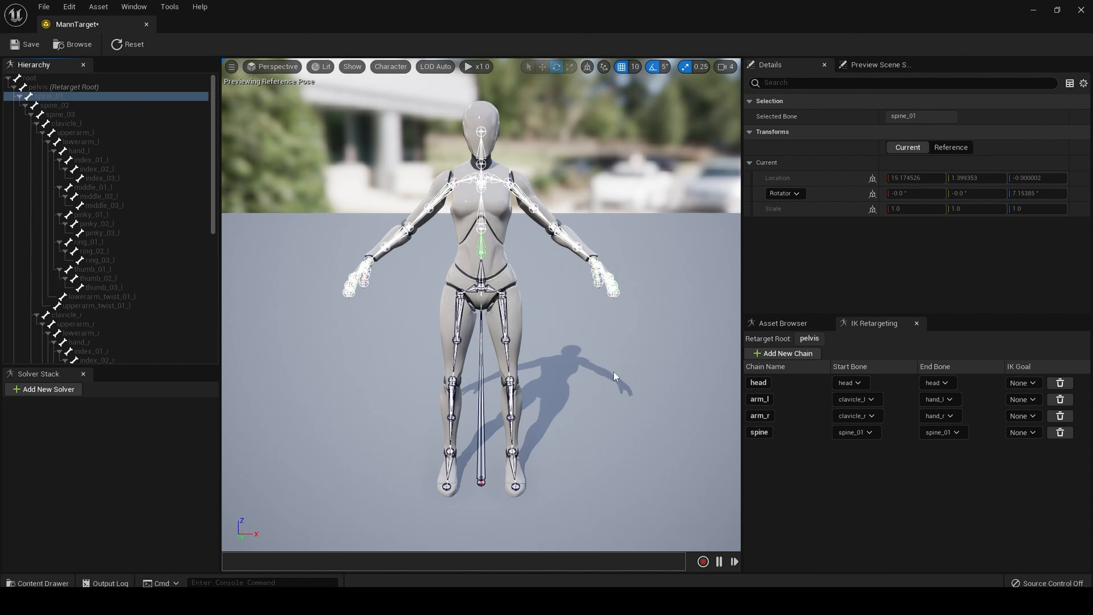
left_click(872, 433)
left_click(943, 432)
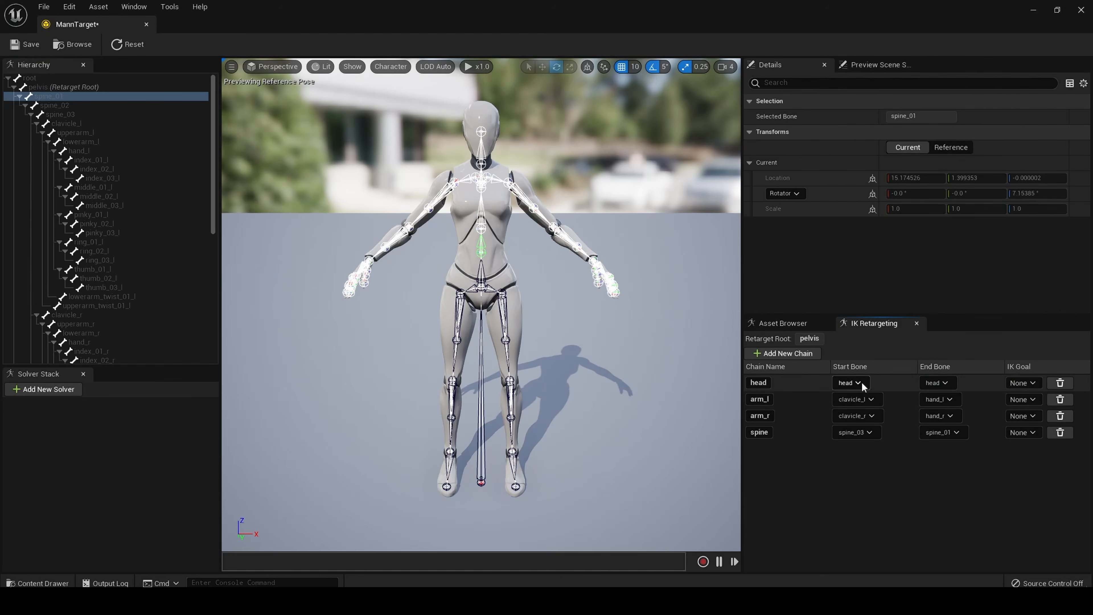
- Set the start bone of the head chain to neck_01
left_click(863, 384)
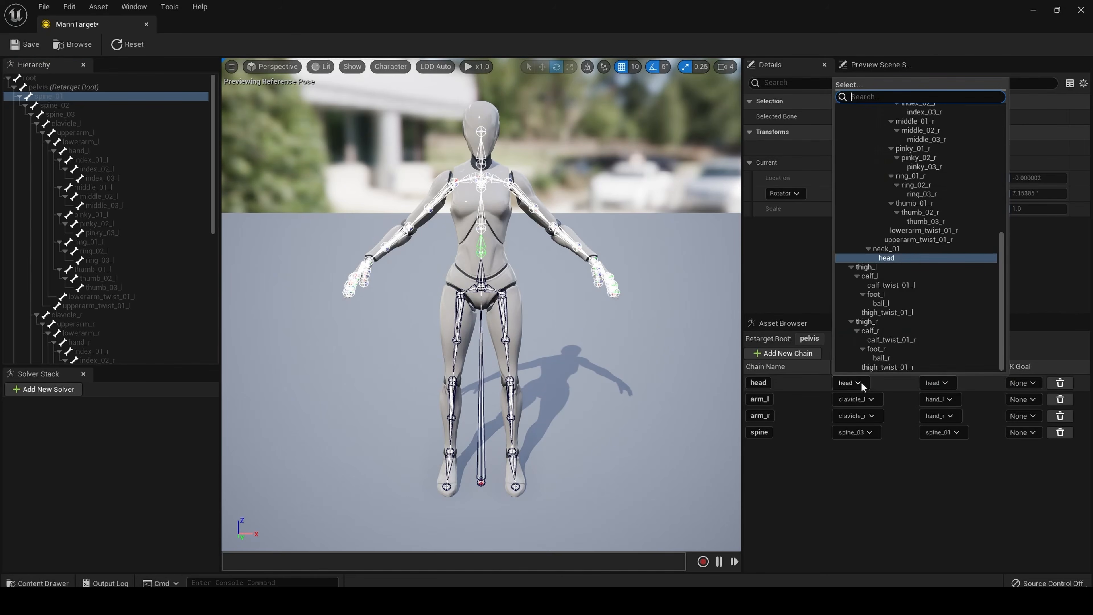
left_click(885, 249)
left_click(865, 383)
left_click(888, 249)
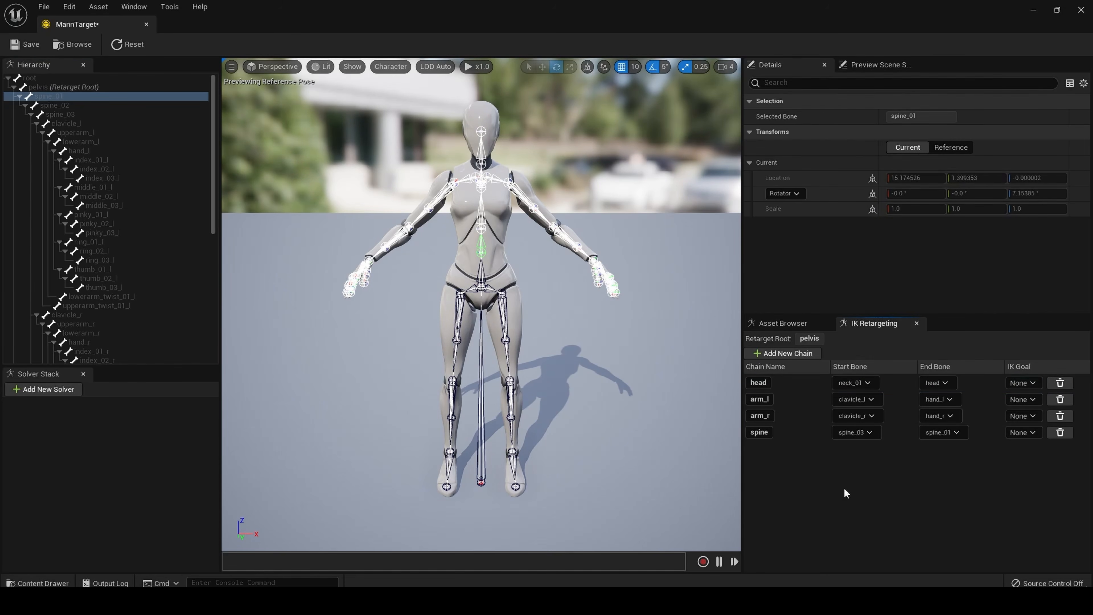
- Add two more retarget chains named leg_r and leg_l
left_click(783, 353)
type("leg_r")
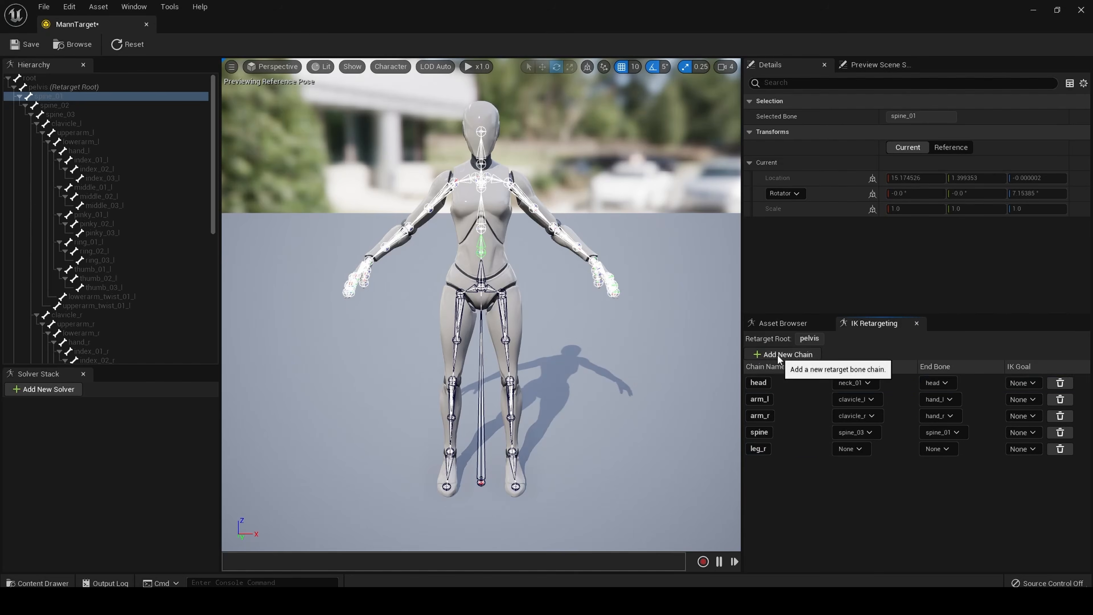
left_click(783, 353)
type("leg_l")
- Set the start bone of the leg_r retarget chain to thigh_r
scroll(139, 268, "down", 8)
left_click(138, 269)
left_click(853, 448)
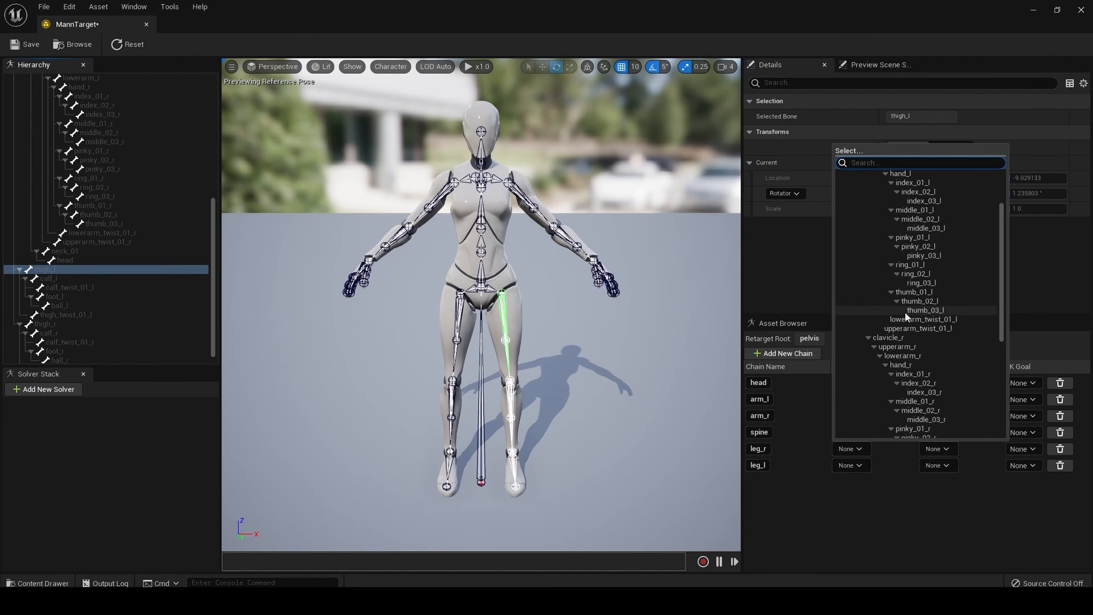
left_click(908, 313)
- Set the end bone of the leg_r retarget chain to ball_r
left_click(932, 449)
left_click(74, 305)
left_click(154, 305)
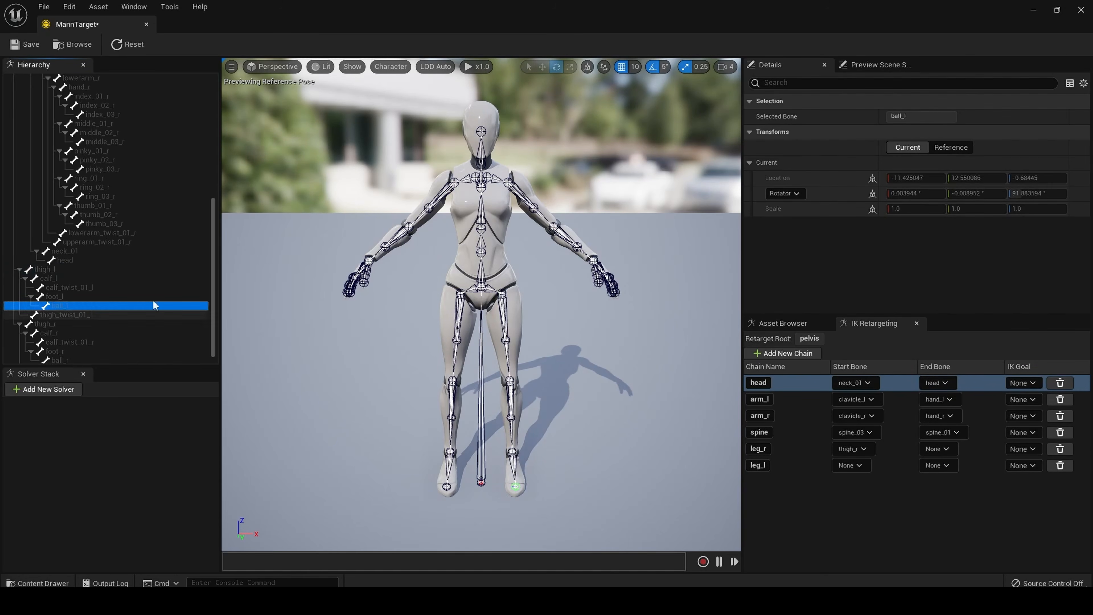
left_click(937, 449)
left_click(965, 419)
left_click(851, 465)
left_click(954, 455)
left_click(952, 452)
scroll(1017, 398, "down", 8)
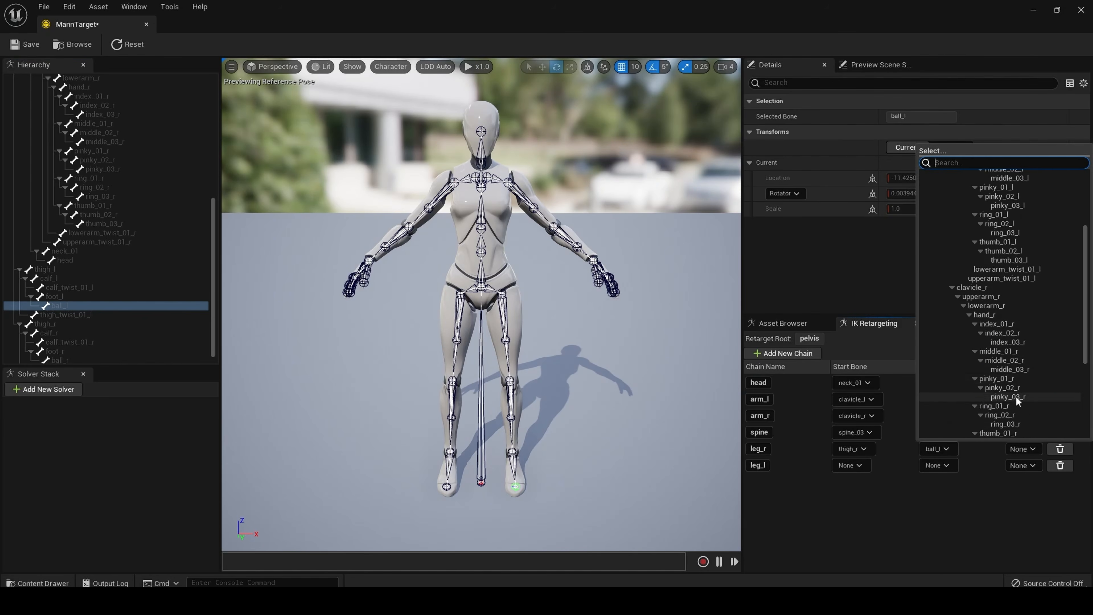
left_click(969, 425)
- Set the leg_l retarget chain to run from start bone thigh_l to end bone ball_l
left_click(858, 466)
scroll(949, 398, "down", 1)
left_click(947, 406)
left_click(935, 465)
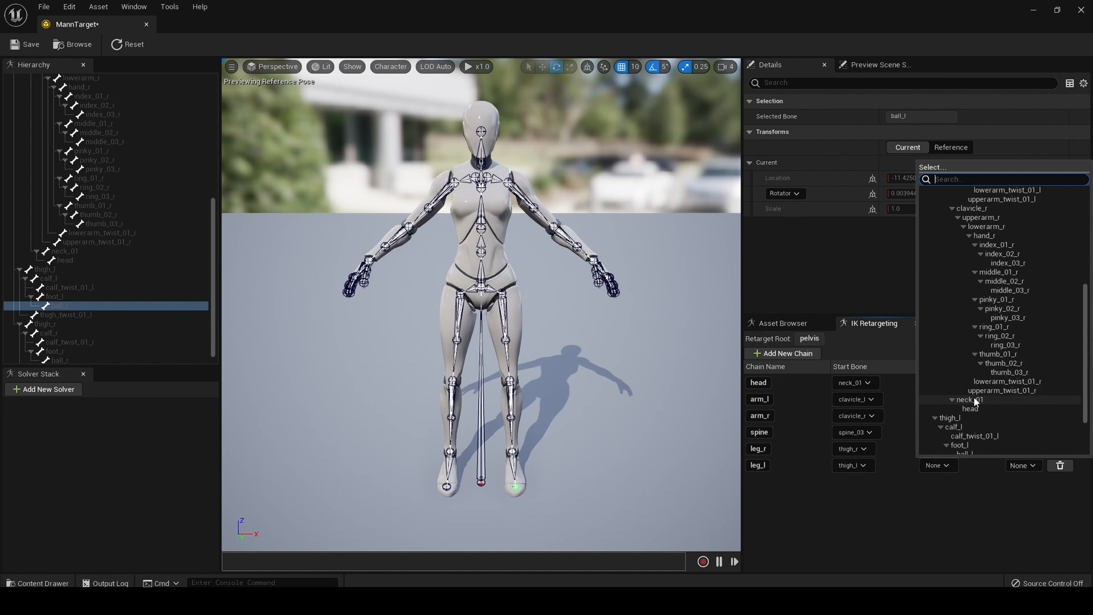
scroll(975, 405, "down", 1)
left_click(968, 441)
- Check retarget chains one by one, including leg_l and leg_r, by highlighting their bones on the mannequin
left_click(796, 382)
left_click(798, 399)
left_click(800, 432)
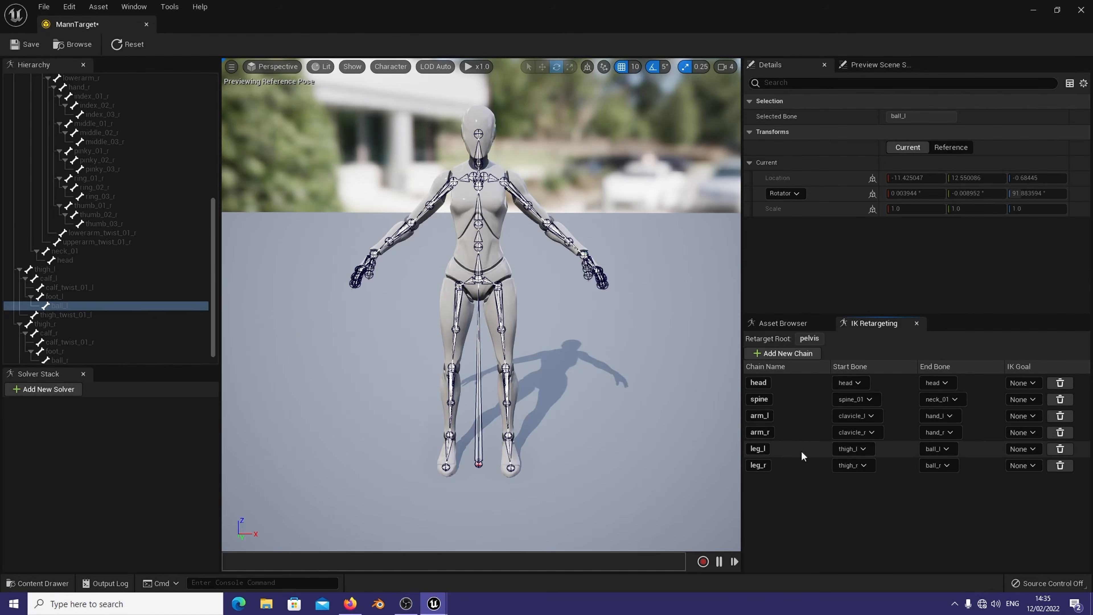
left_click(800, 450)
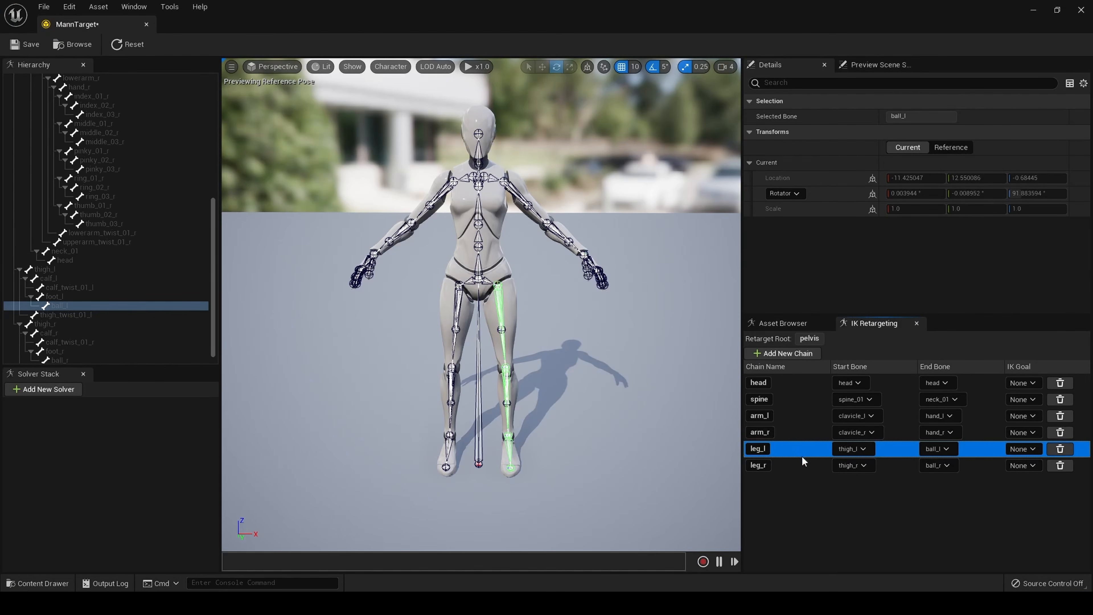
left_click(802, 468)
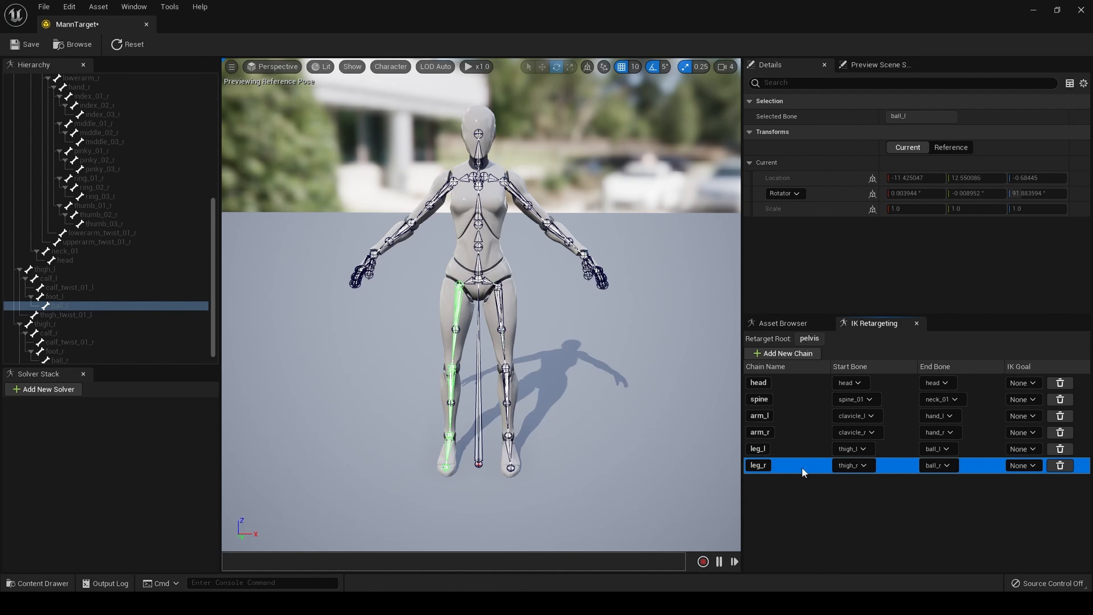
left_click(820, 517)
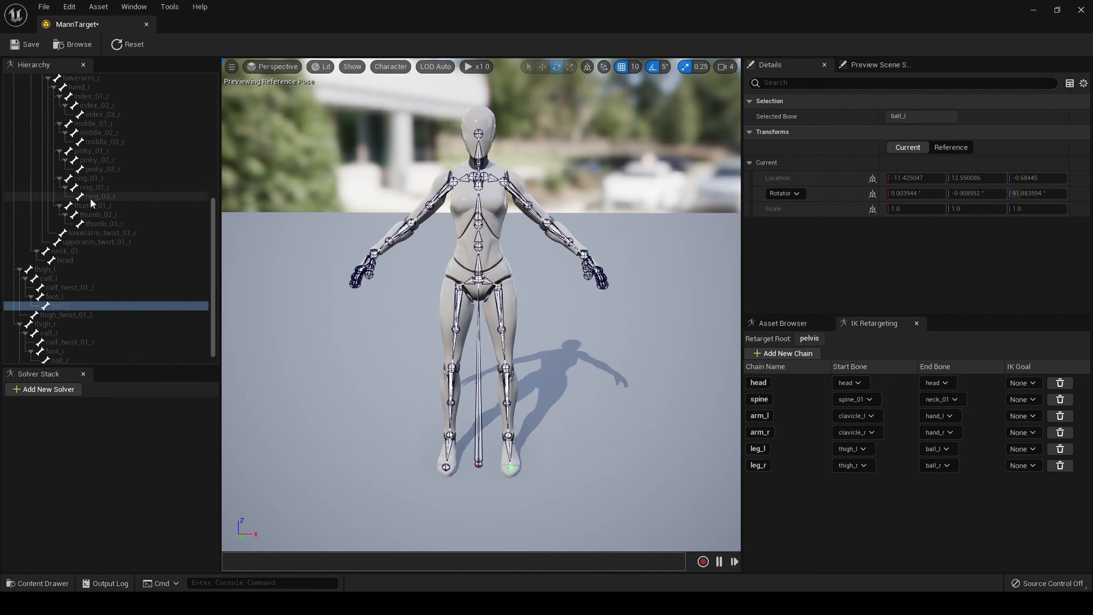
- Save the MannTarget IK Rig and close its editor window
left_click_drag(213, 263, 210, 113)
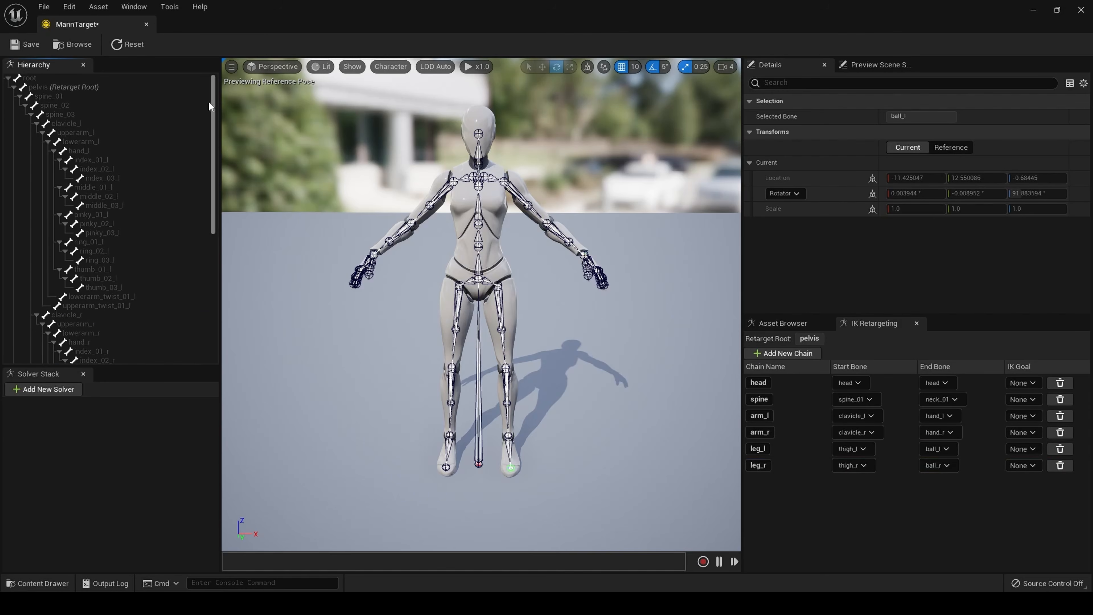
left_click(23, 45)
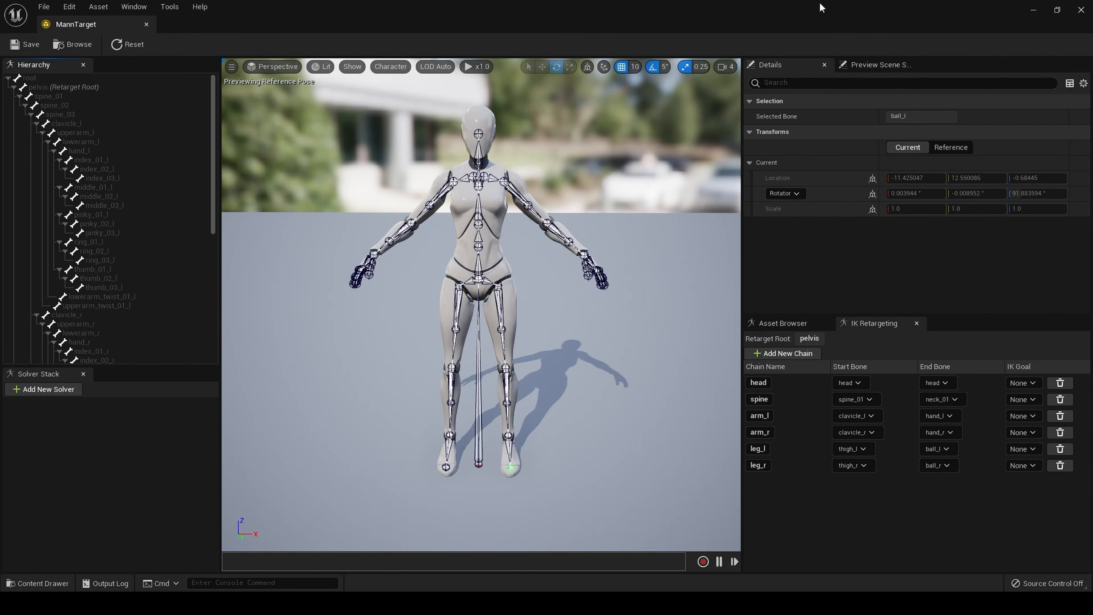
left_click(1080, 9)
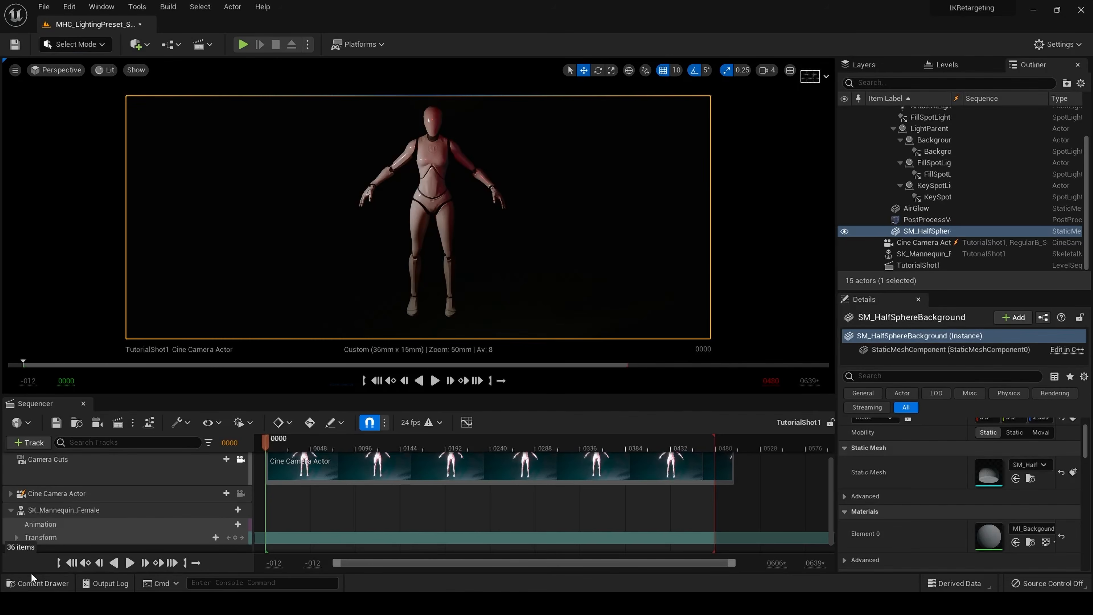
- Open the MixamoRetargeter asset from the IKretargeting folder and view its chain mapping and asset list
left_click(31, 580)
left_click(292, 561)
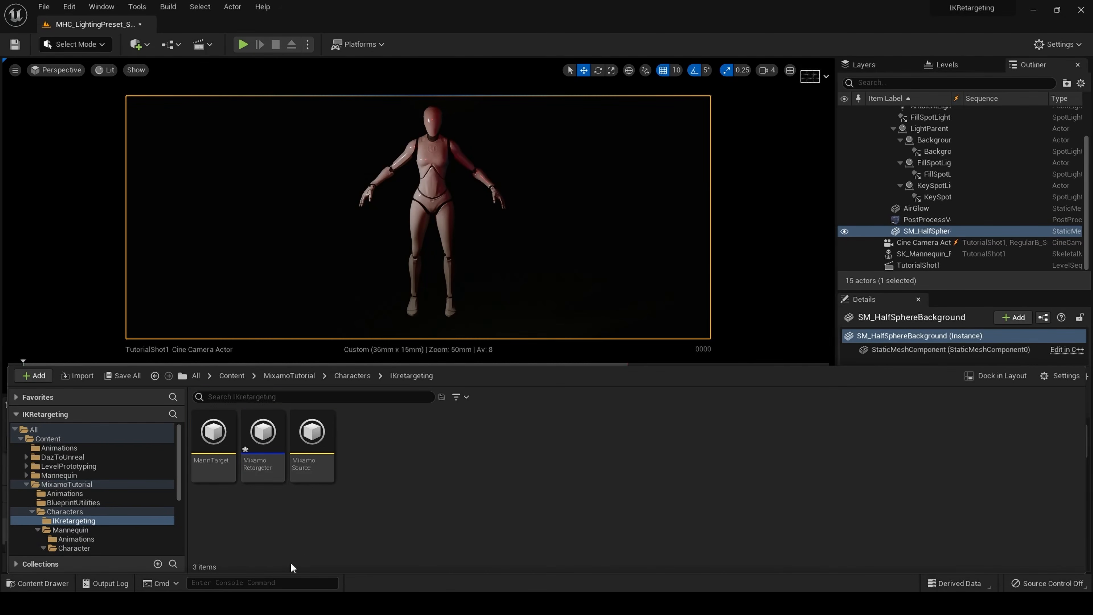
double_click(261, 435)
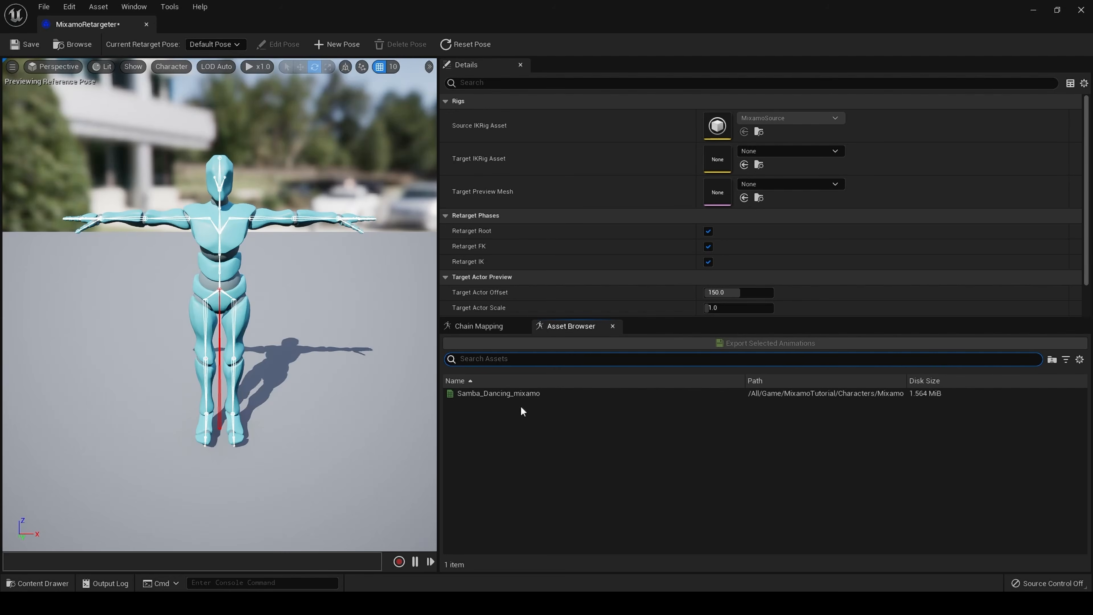
left_click(499, 325)
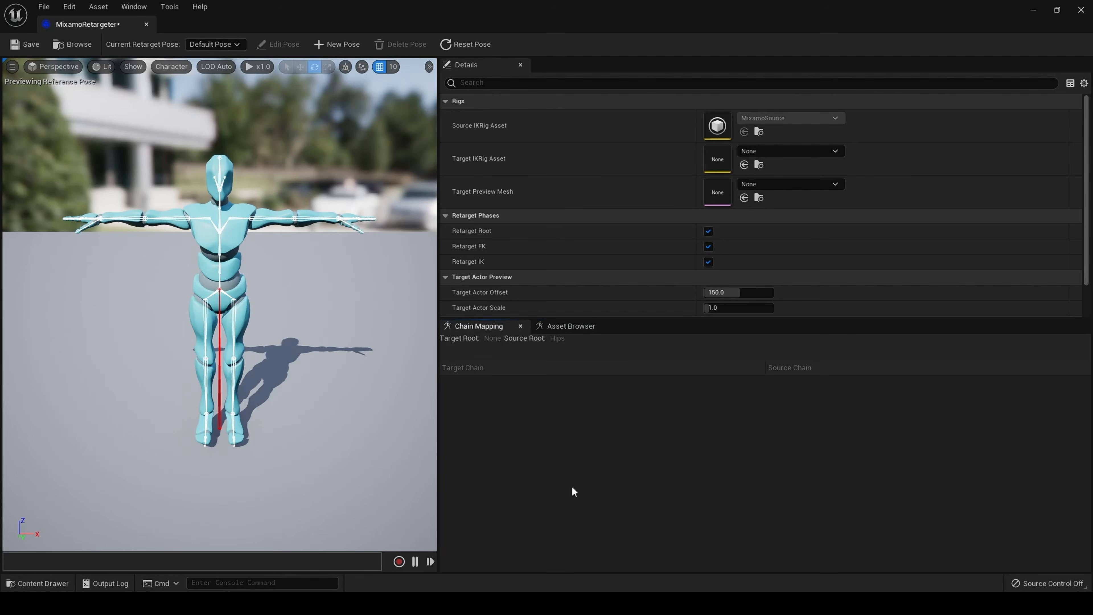
left_click(574, 328)
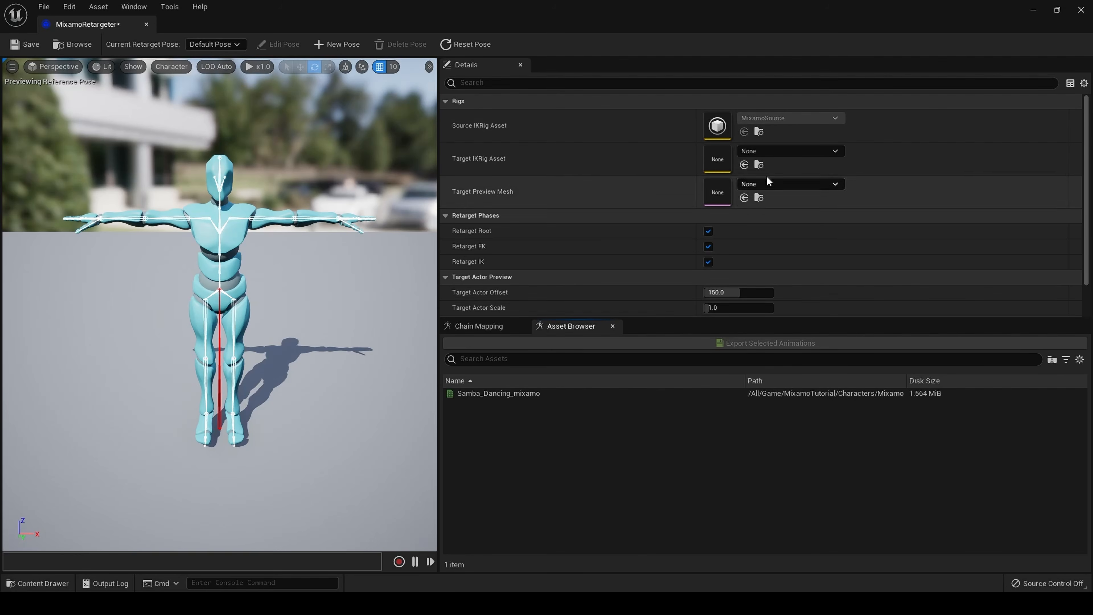
- Assign MannTarget as the retargeter's target IK Rig and frame both characters in the preview
left_click(779, 152)
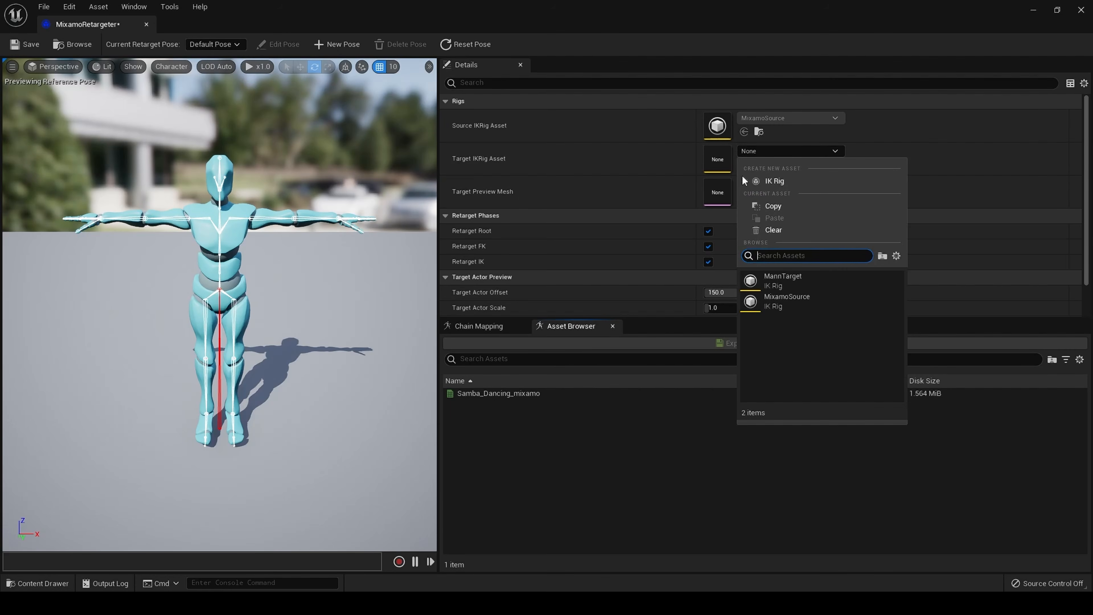
left_click(795, 278)
left_click(796, 279)
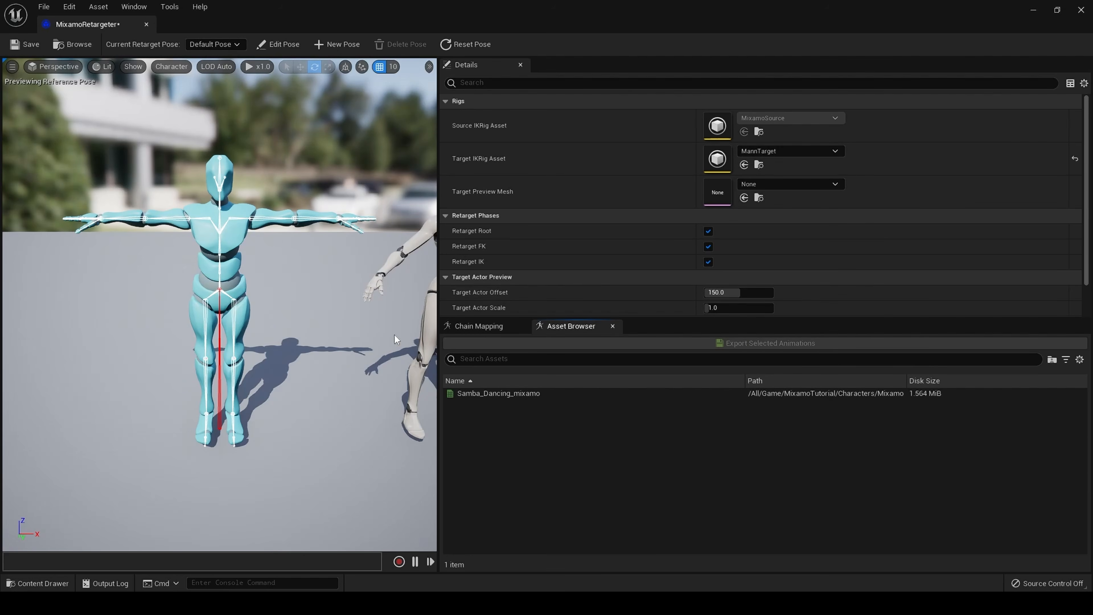
right_click_drag(393, 335, 435, 336)
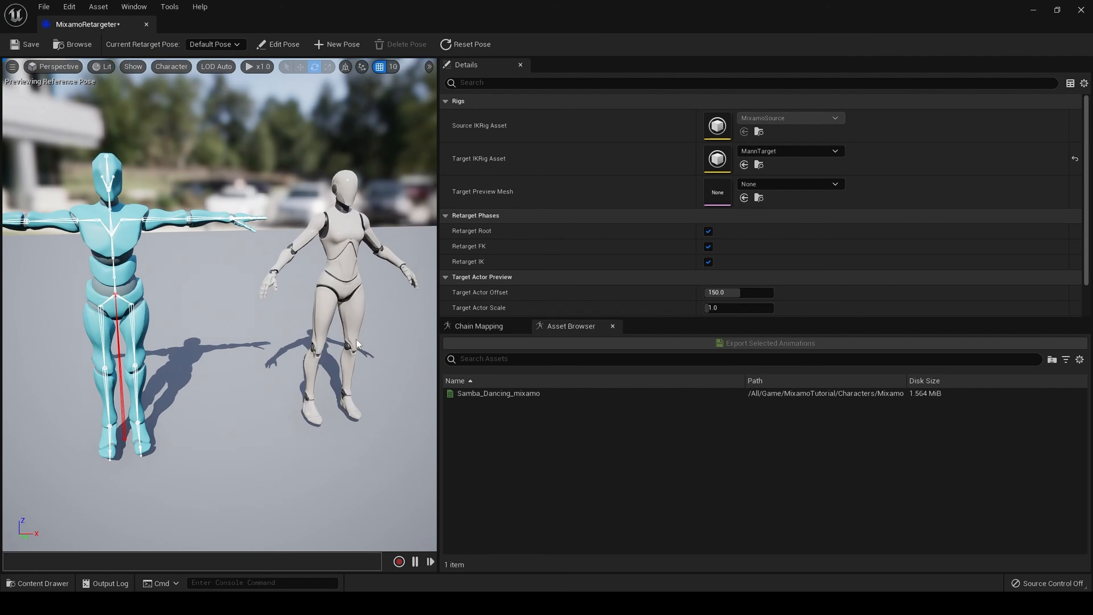
scroll(204, 335, "down", 3)
scroll(204, 335, "up", 1)
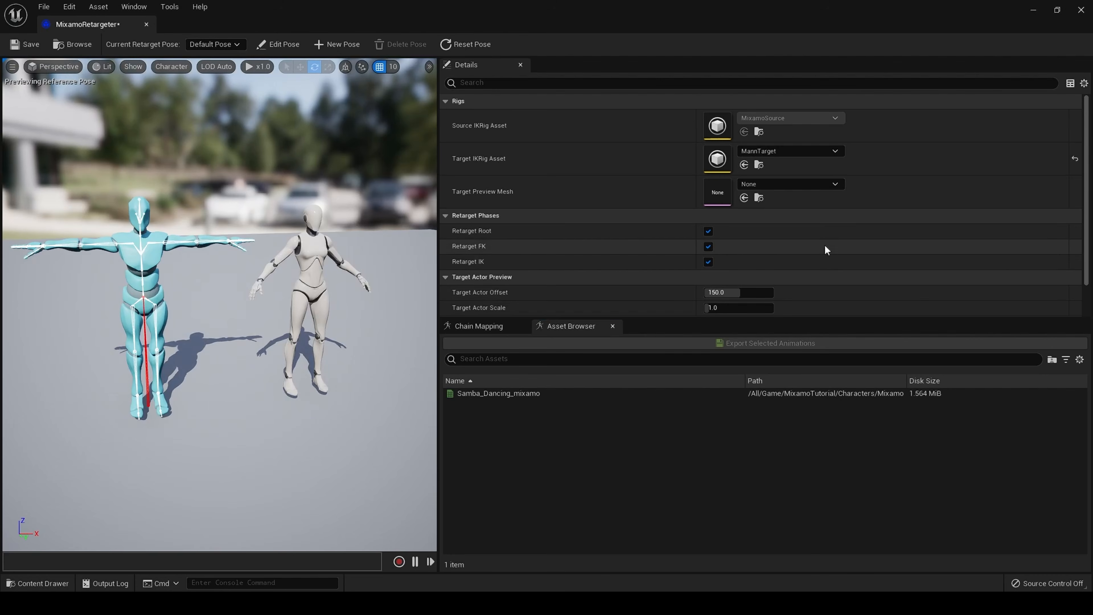
- Set the target preview mesh to SK_Mannequin_Female after trying SK_Mannequin
left_click(810, 188)
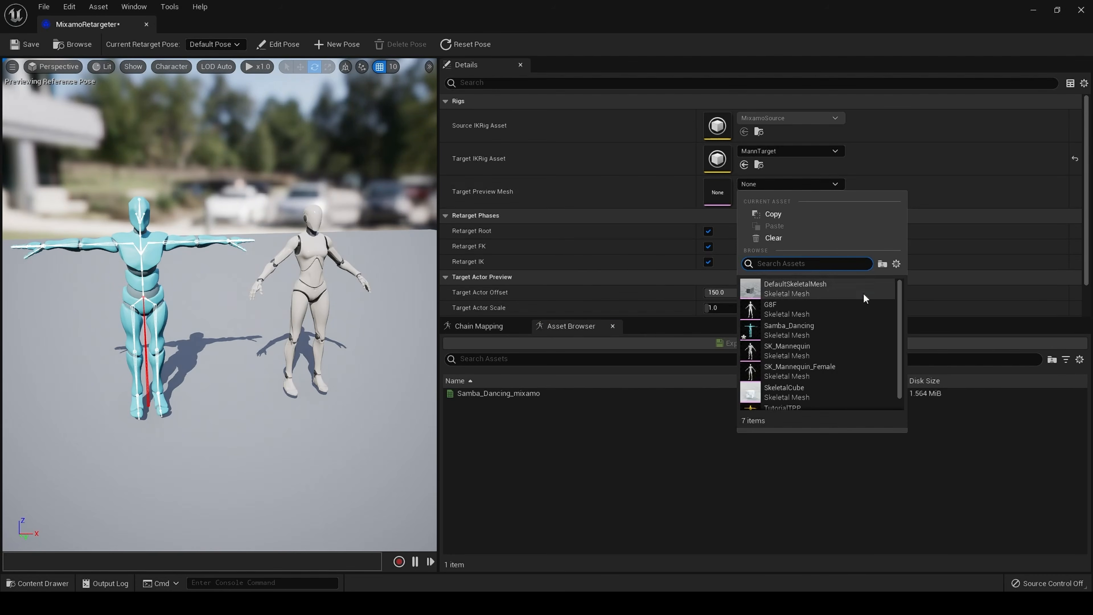
left_click(839, 352)
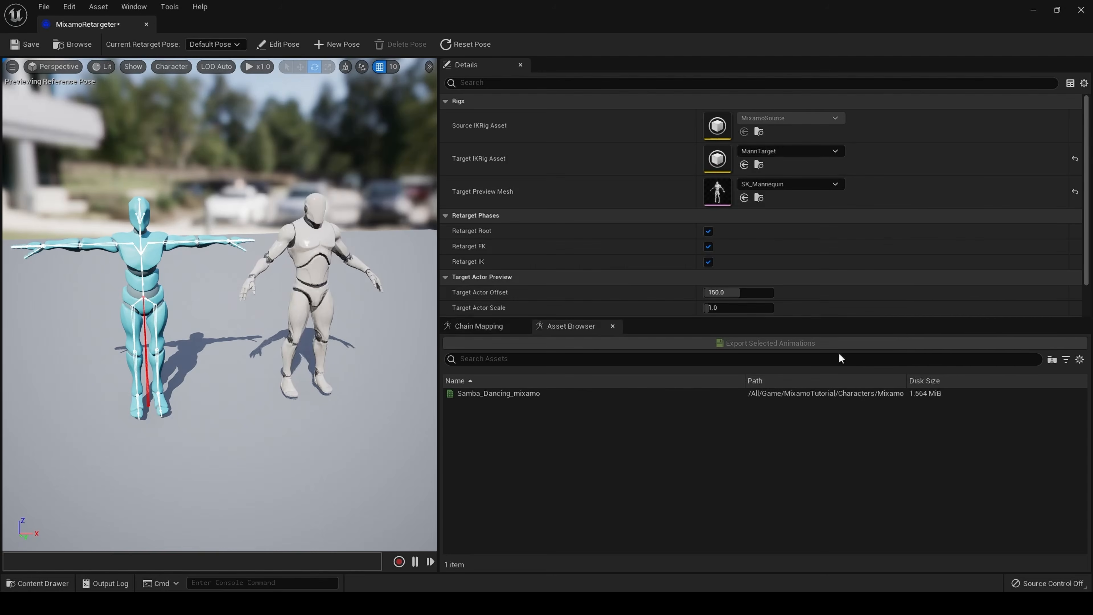
left_click(807, 184)
left_click(829, 387)
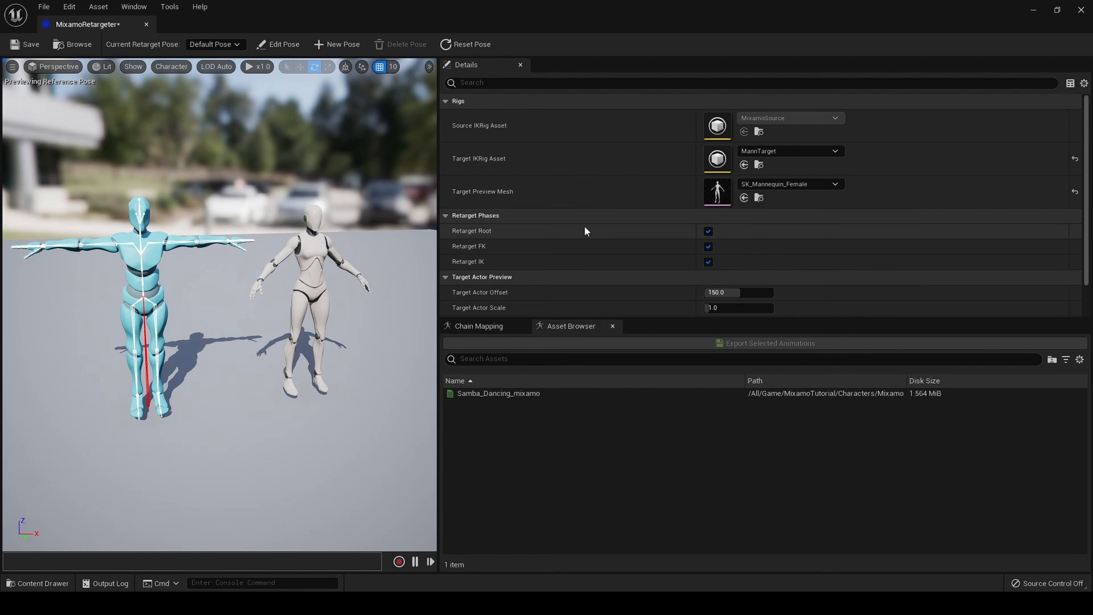
- Try a target actor offset of about 214 and a different target actor scale, resetting each to its default
mouse_move(487, 233)
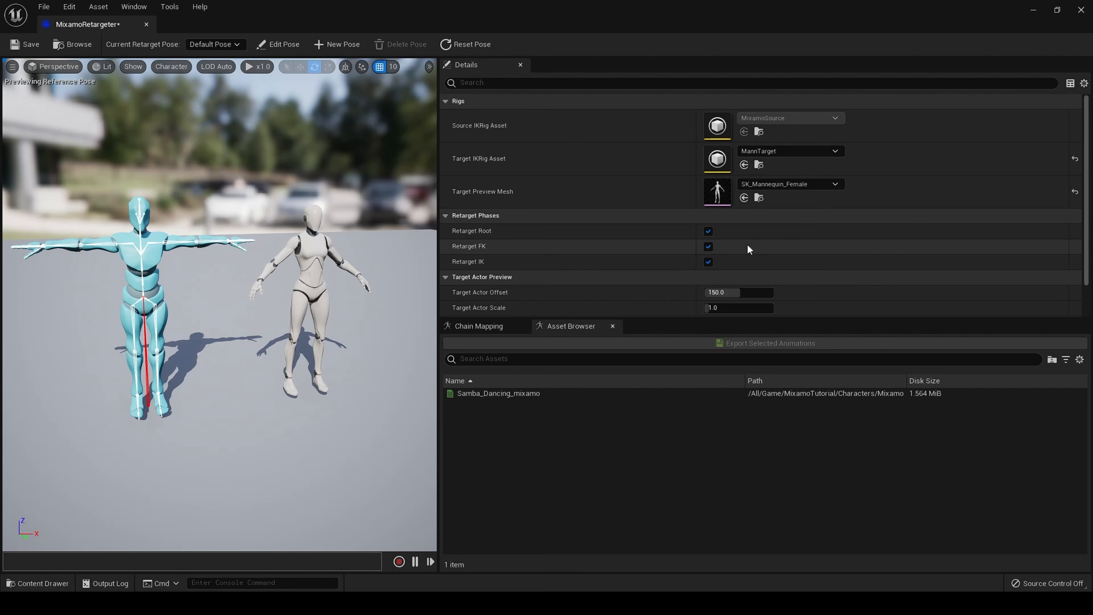
scroll(801, 258, "down", 2)
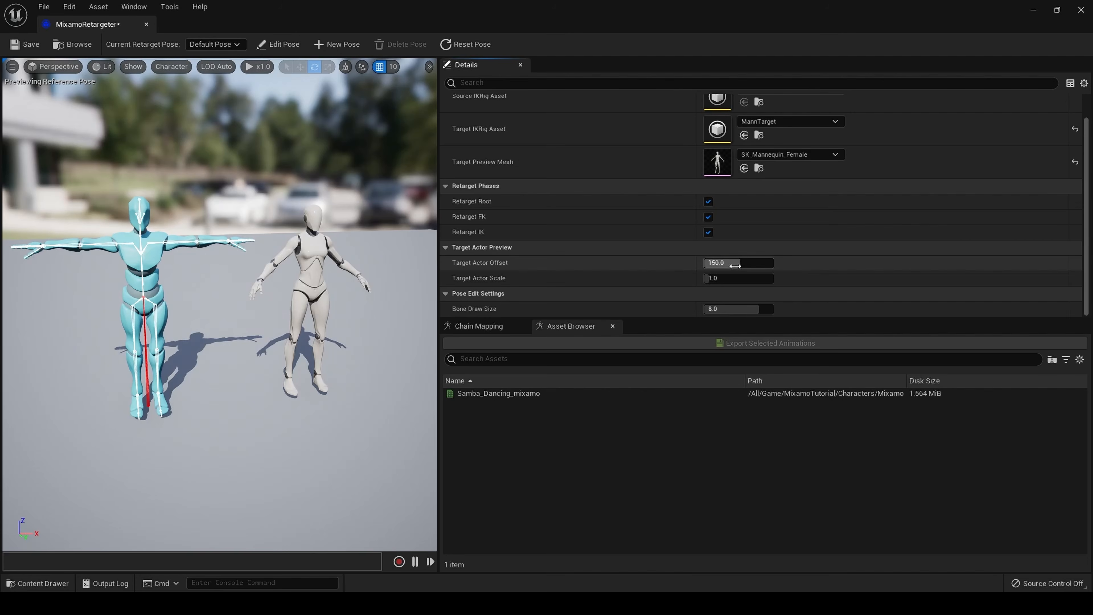
mouse_move(735, 265)
left_mouse_down()
mouse_move(714, 266)
mouse_move(760, 266)
mouse_move(714, 266)
mouse_move(748, 265)
mouse_move(738, 265)
left_mouse_up()
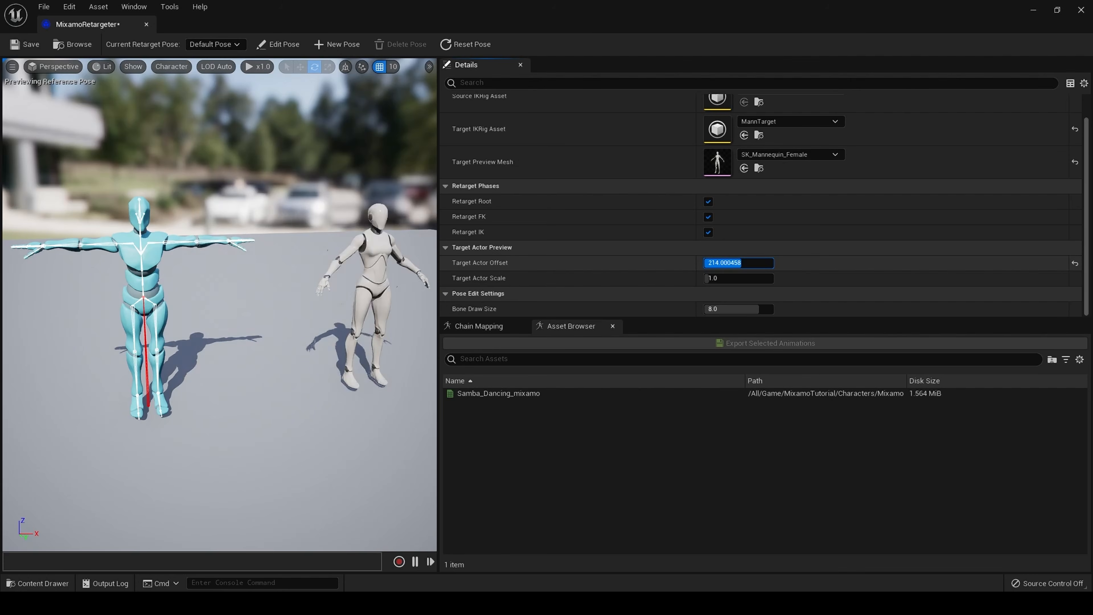
left_click(1075, 265)
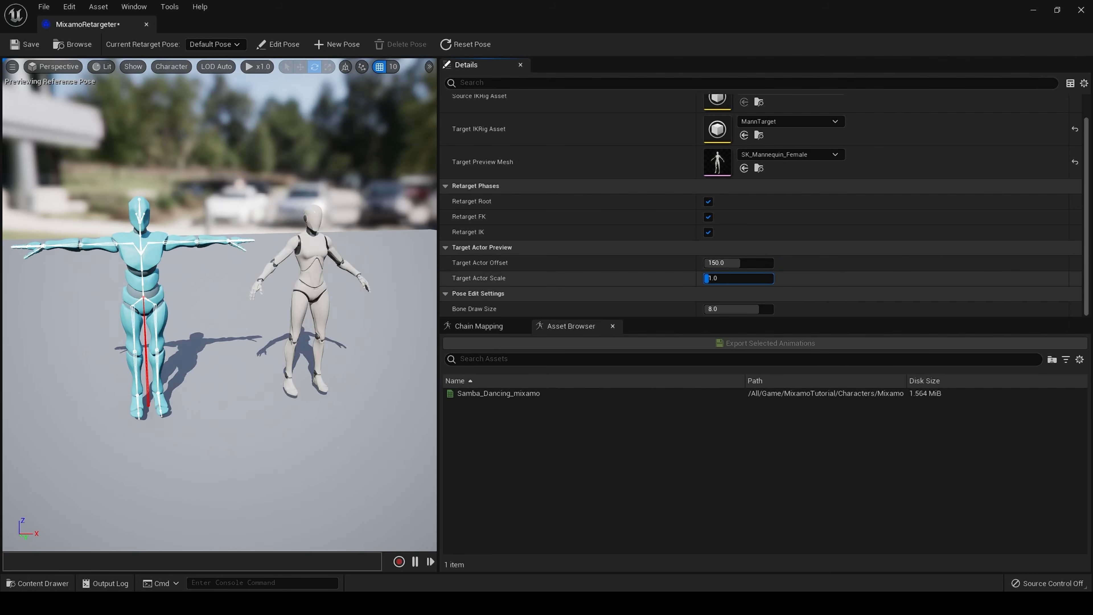
left_click_drag(708, 277, 837, 283)
left_click(1074, 279)
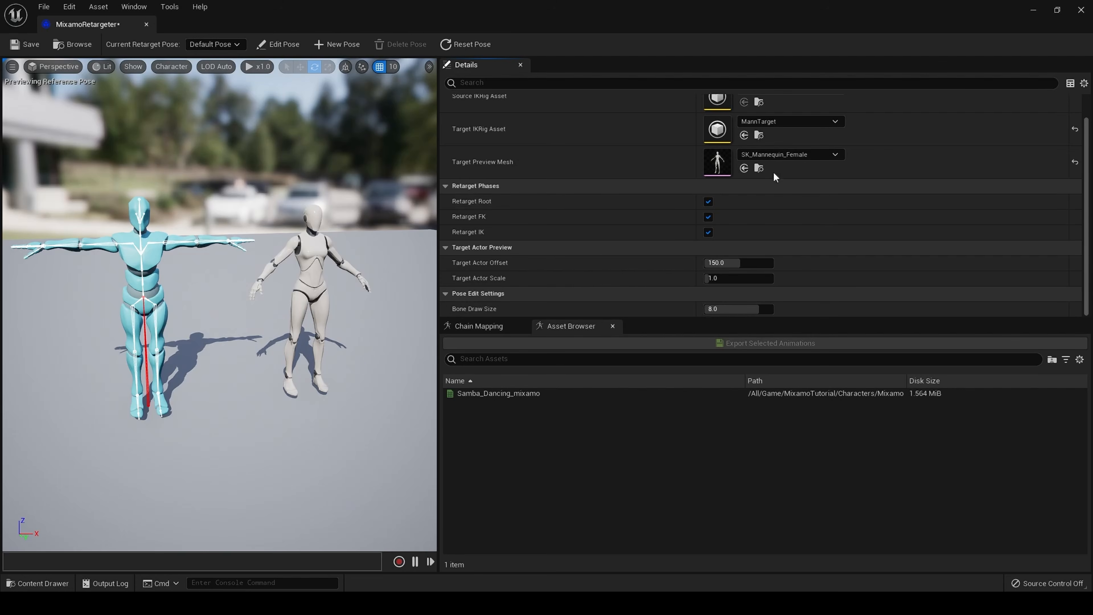
scroll(772, 207, "up", 2)
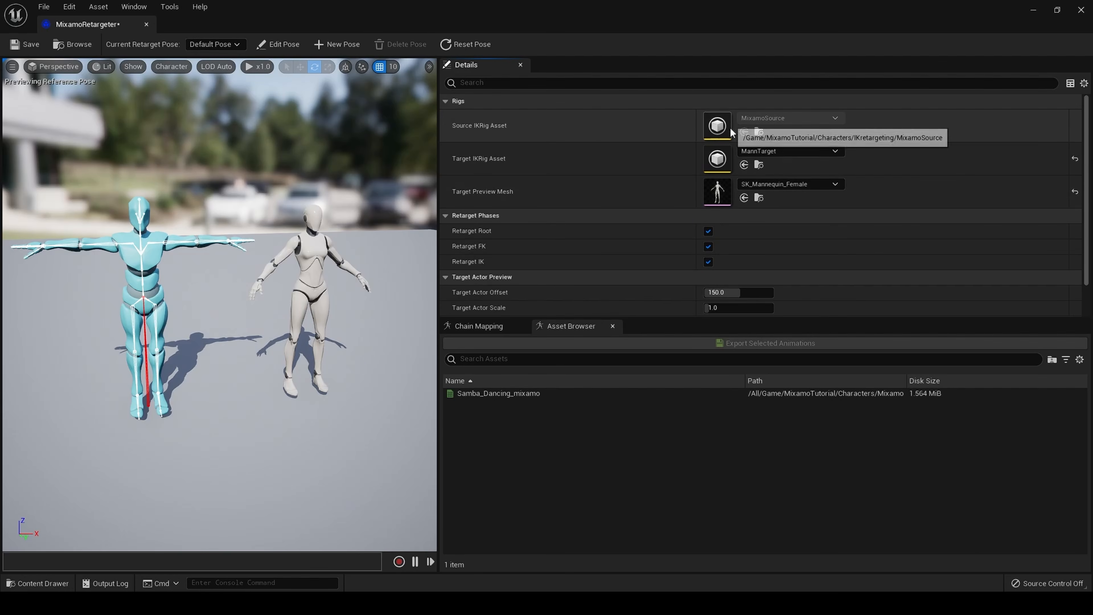
- Show the chain mapping and auto-map the source chains to the target chains
left_click(481, 325)
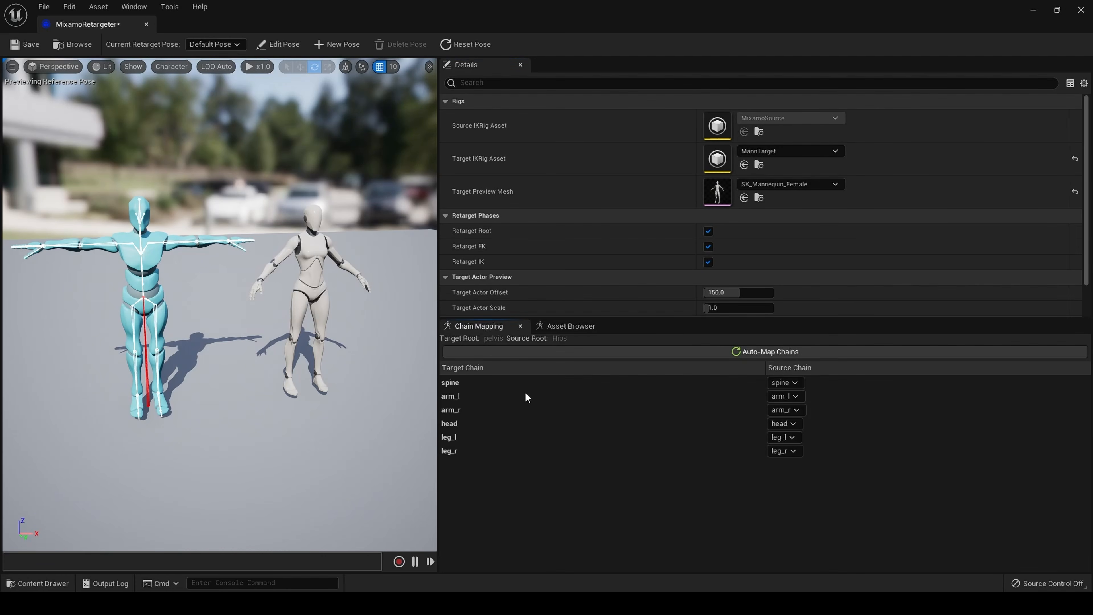
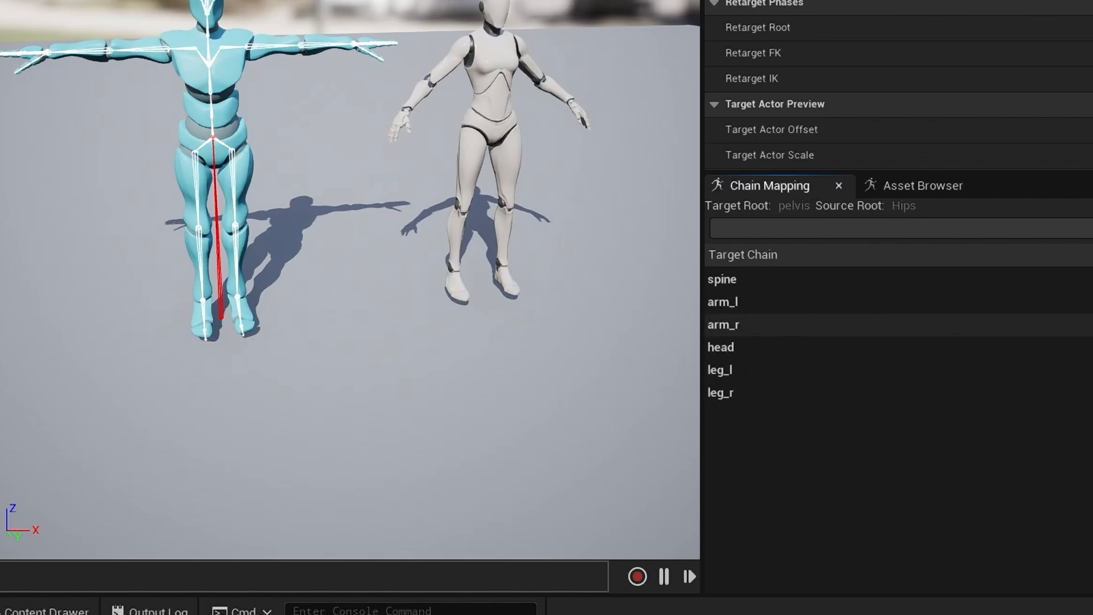
left_click(720, 347)
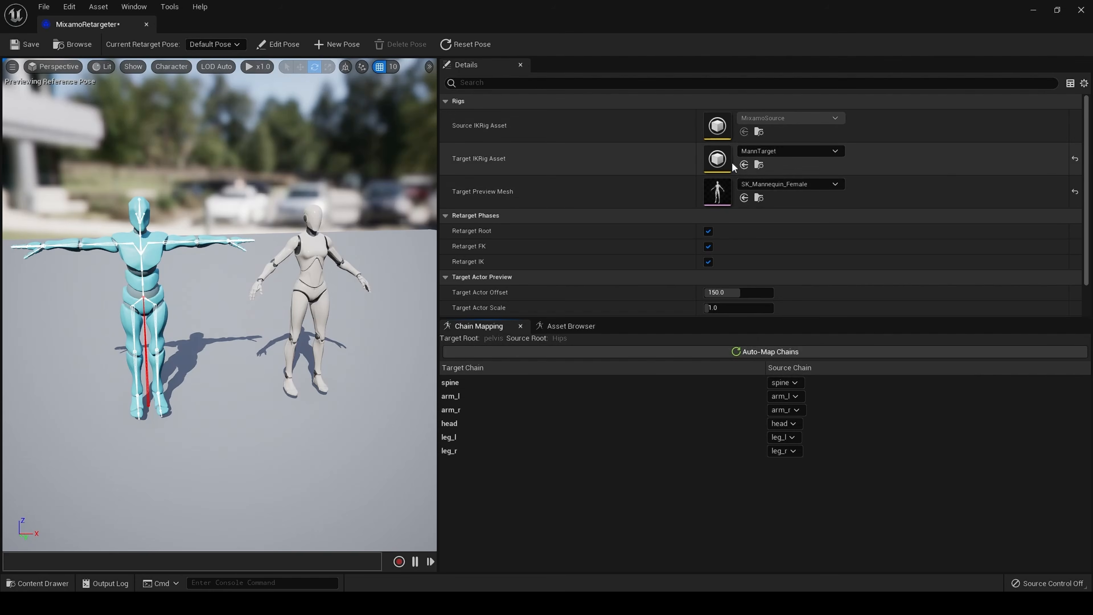
left_click(751, 352)
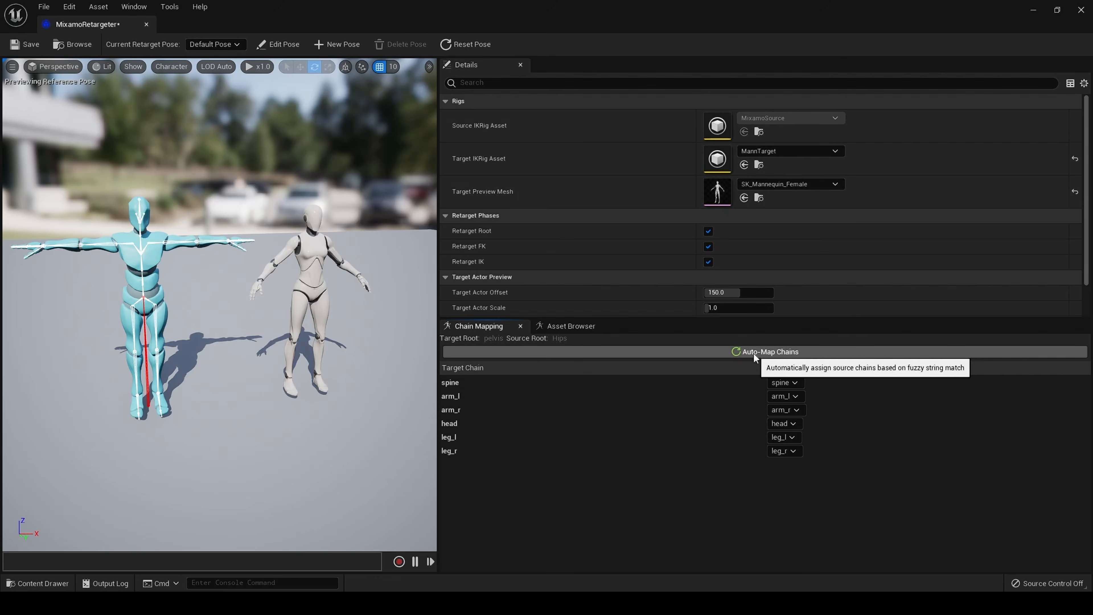
left_click(753, 353)
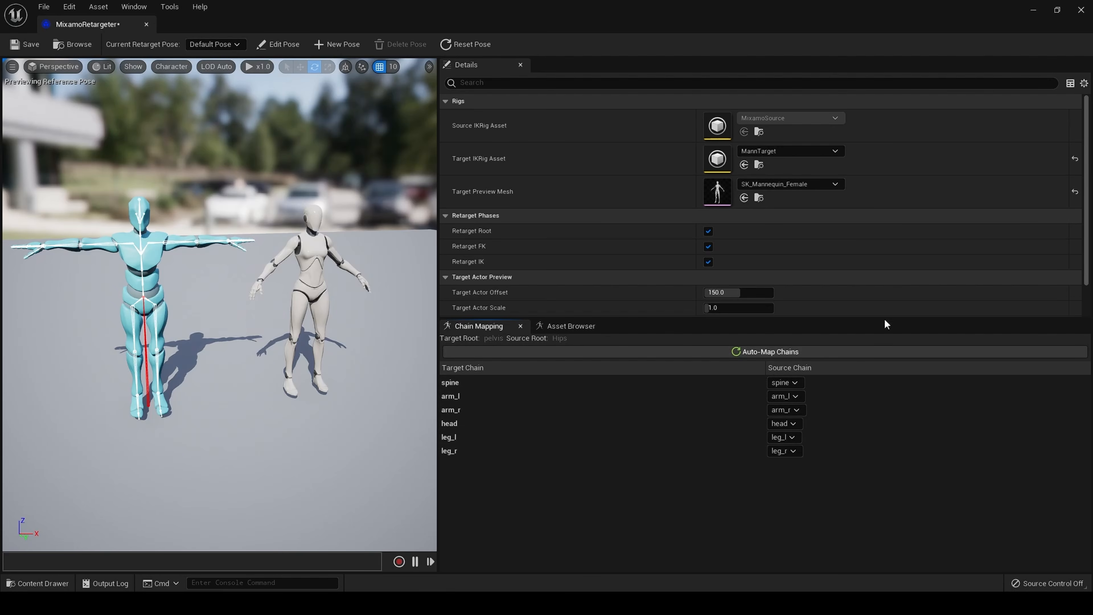
- Examine the FK, IK and experimental adjustment settings of the spine chain
left_click(606, 384)
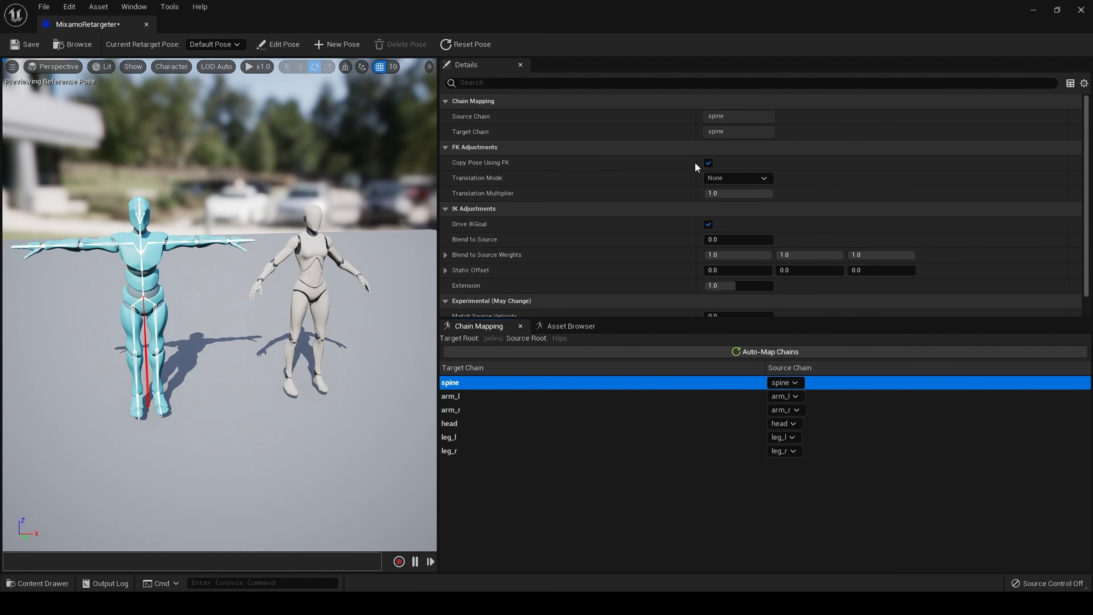
scroll(689, 273, "down", 1)
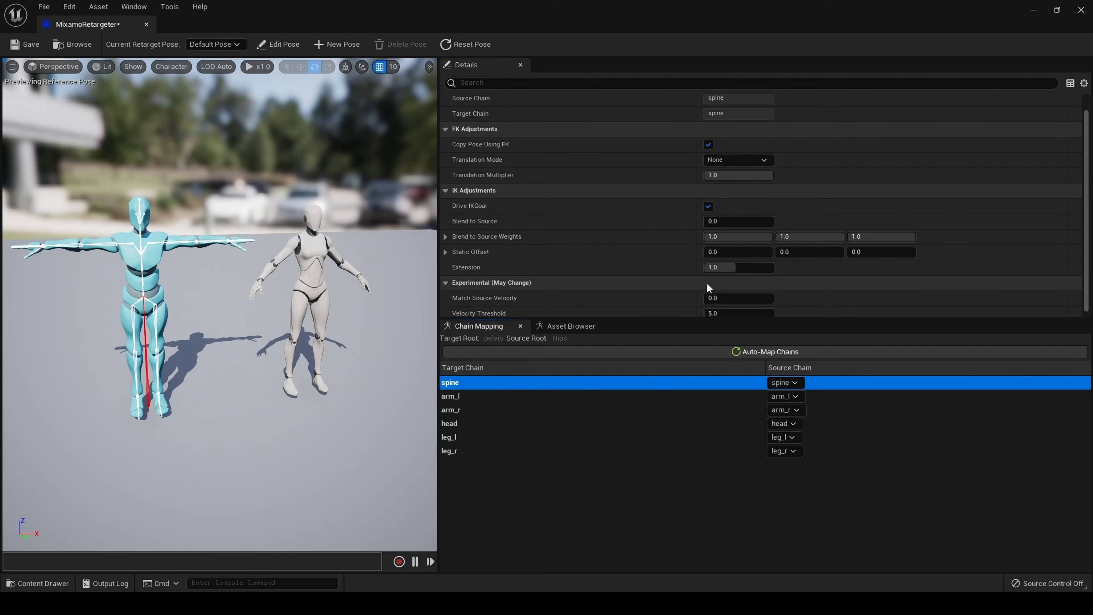
scroll(707, 284, "down", 1)
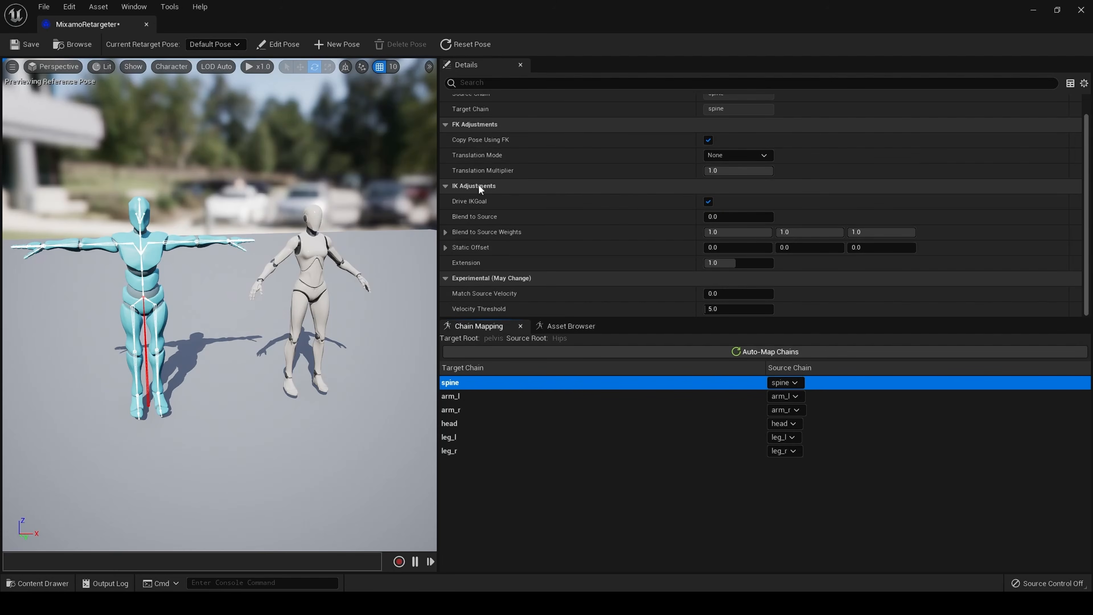
scroll(705, 254, "up", 1)
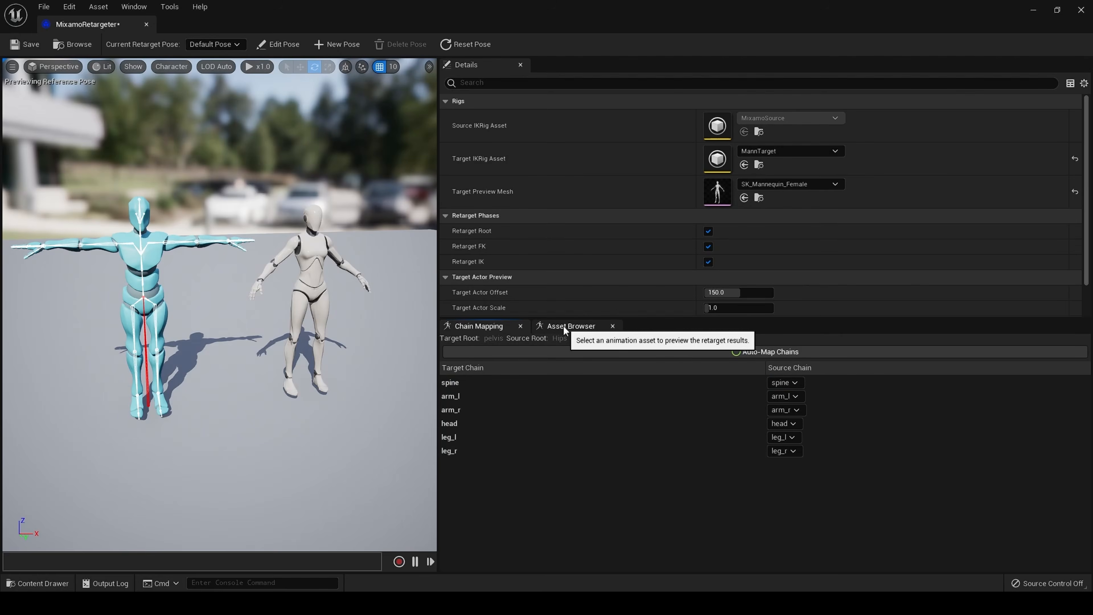
- Show the available animation assets and create a new retarget pose named MannRetargetPose
left_click(564, 326)
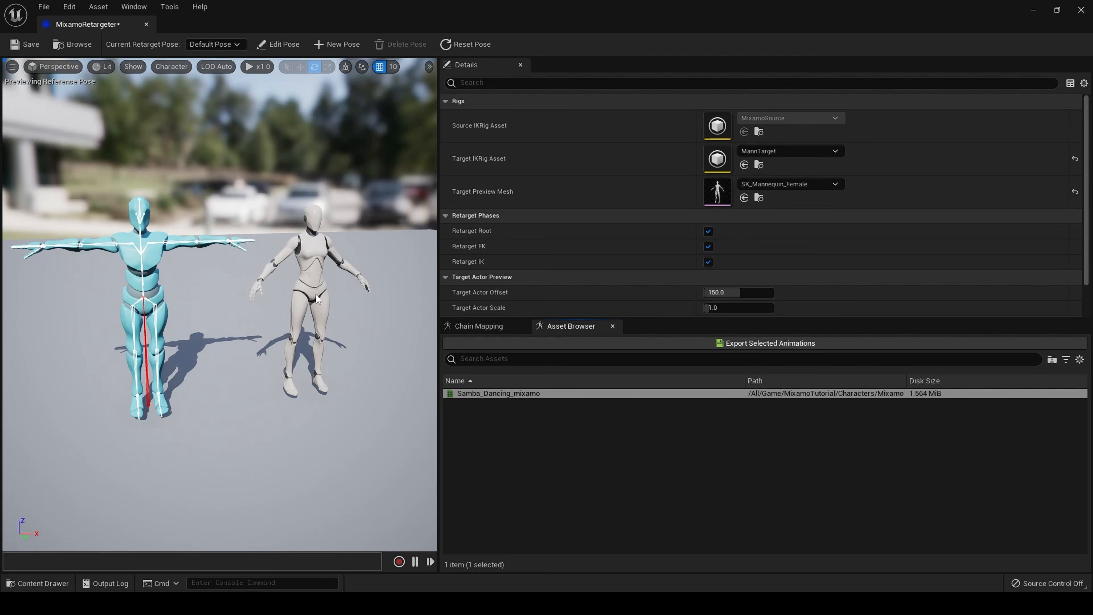
left_click(339, 45)
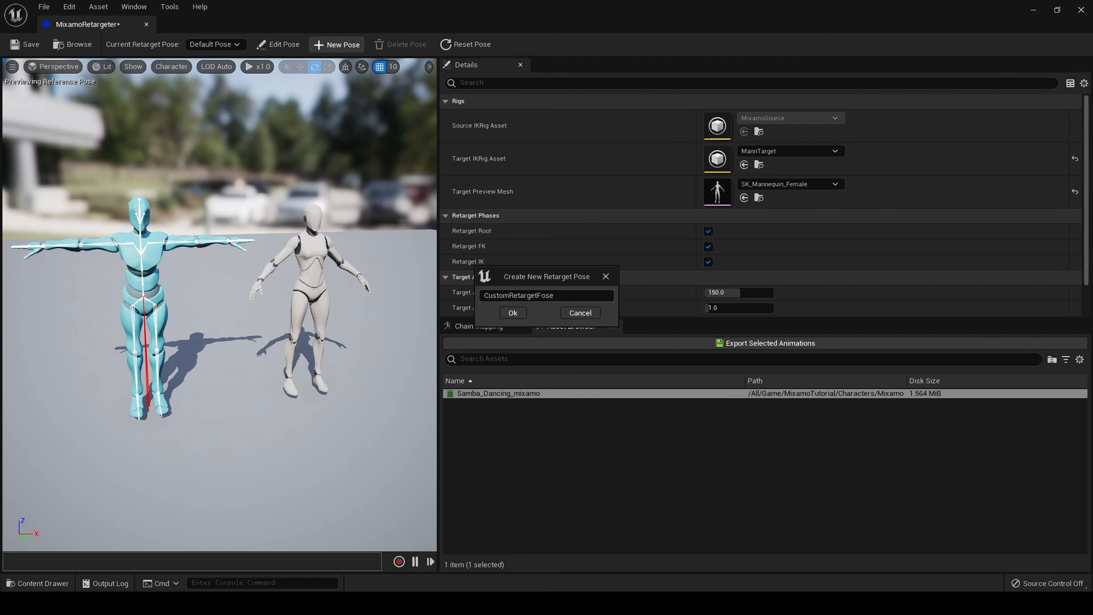
double_click(540, 296)
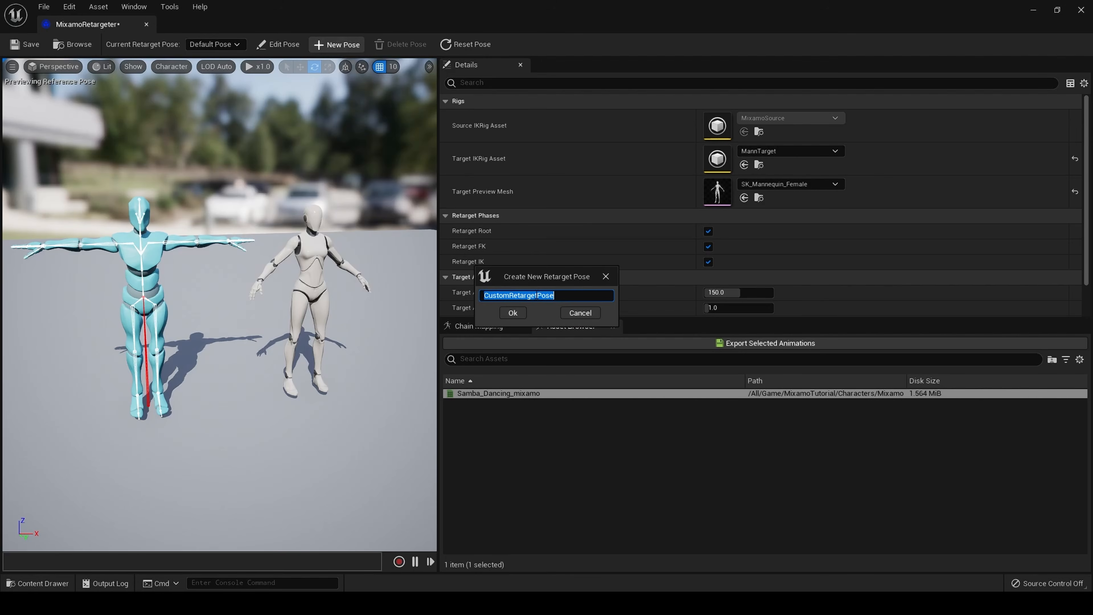
key("BackSpace")
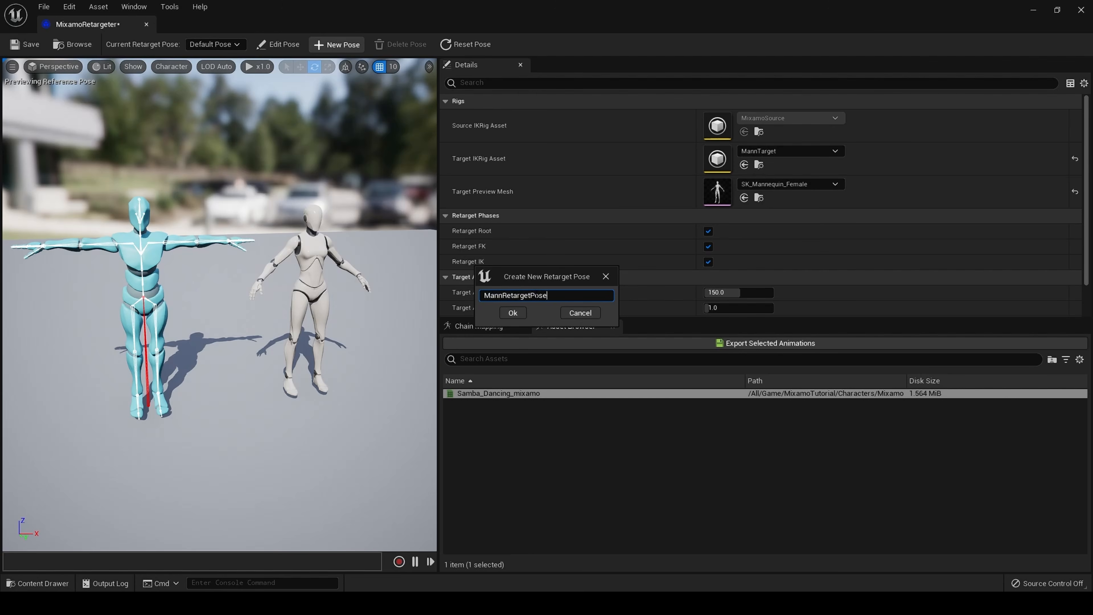
left_click(512, 313)
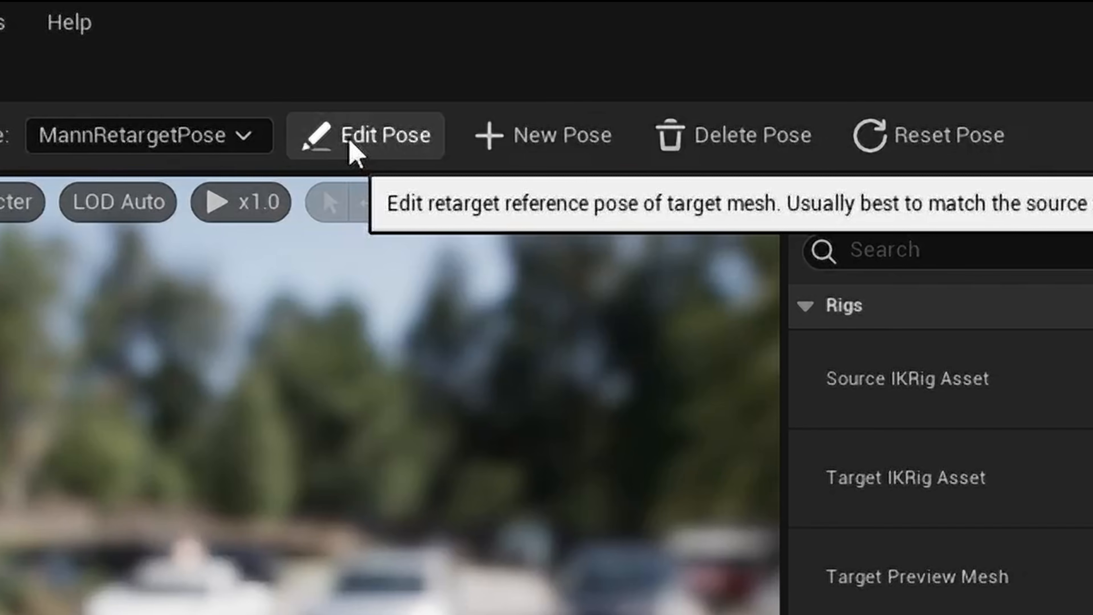
- Begin editing MannRetargetPose and rotate the target's upper arm nearest the source character up to horizontal
left_click(355, 151)
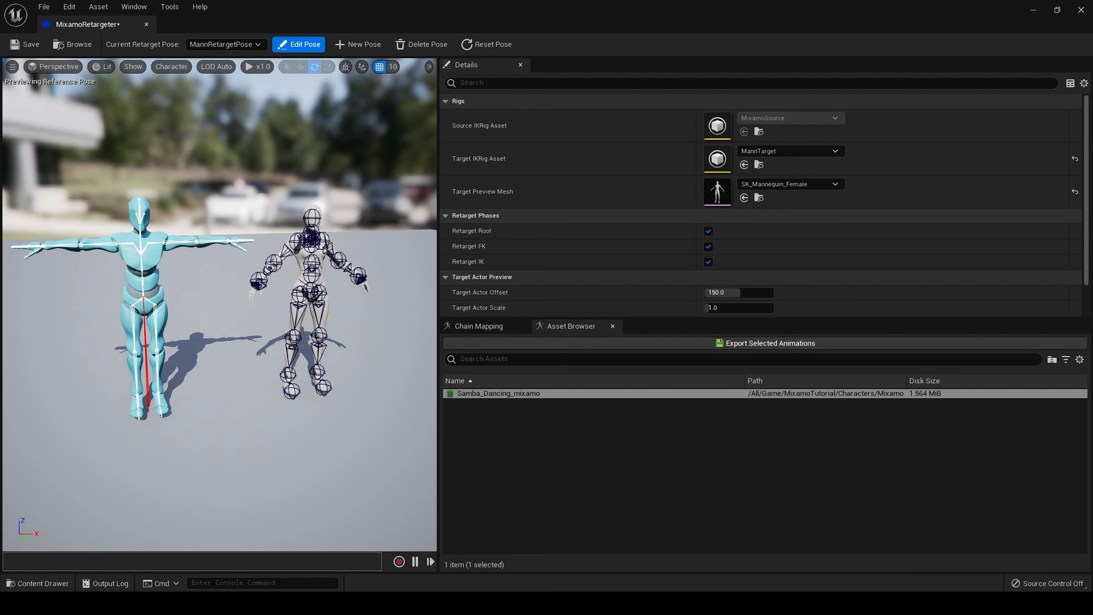
left_click(285, 251)
left_click_drag(243, 266, 242, 233)
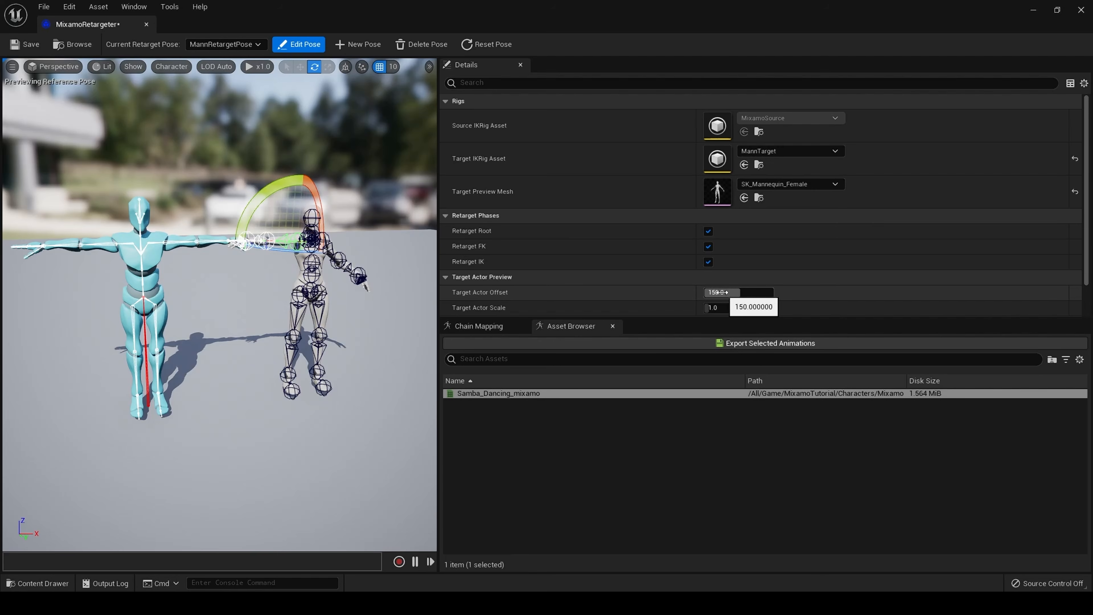
- Set the target actor offset to about 214 and rotate the target's other upper arm up by 50 degrees
left_click_drag(732, 292, 705, 291)
left_click_drag(377, 318, 353, 332)
left_click(338, 253)
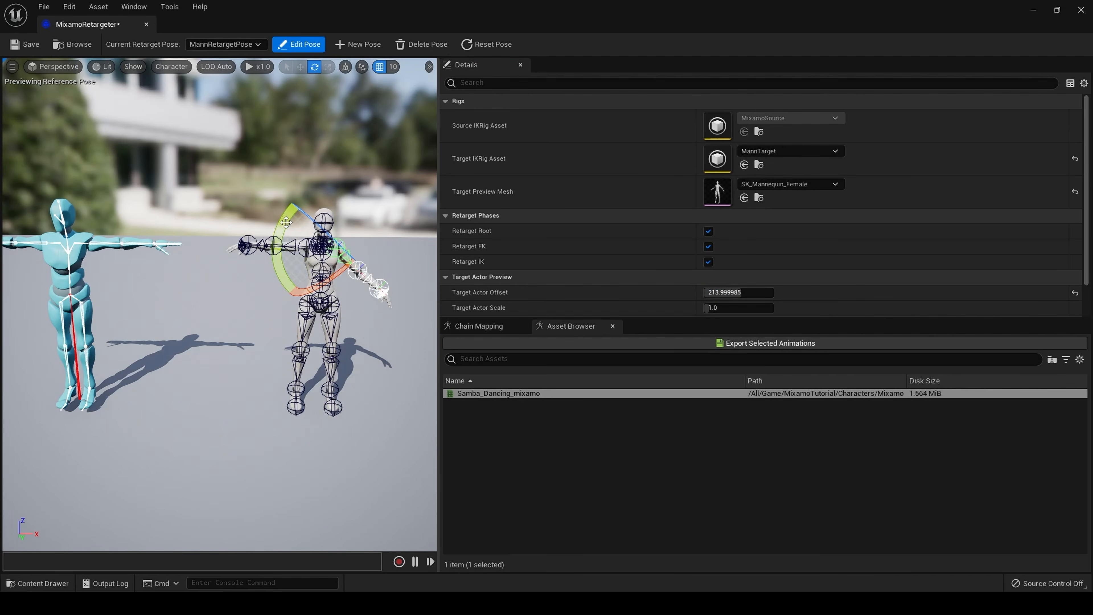
left_click_drag(285, 220, 263, 266)
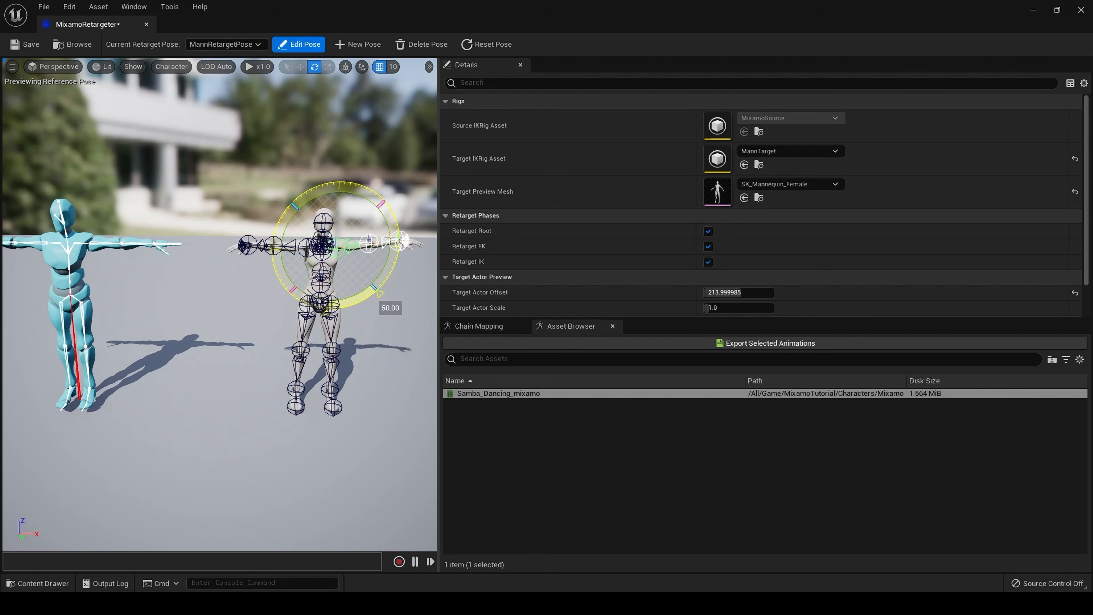
- Rotate both of the target's thighs inward so the legs stand straight like the source character's
left_click_drag(264, 266, 219, 264)
scroll(220, 288, "down", 2)
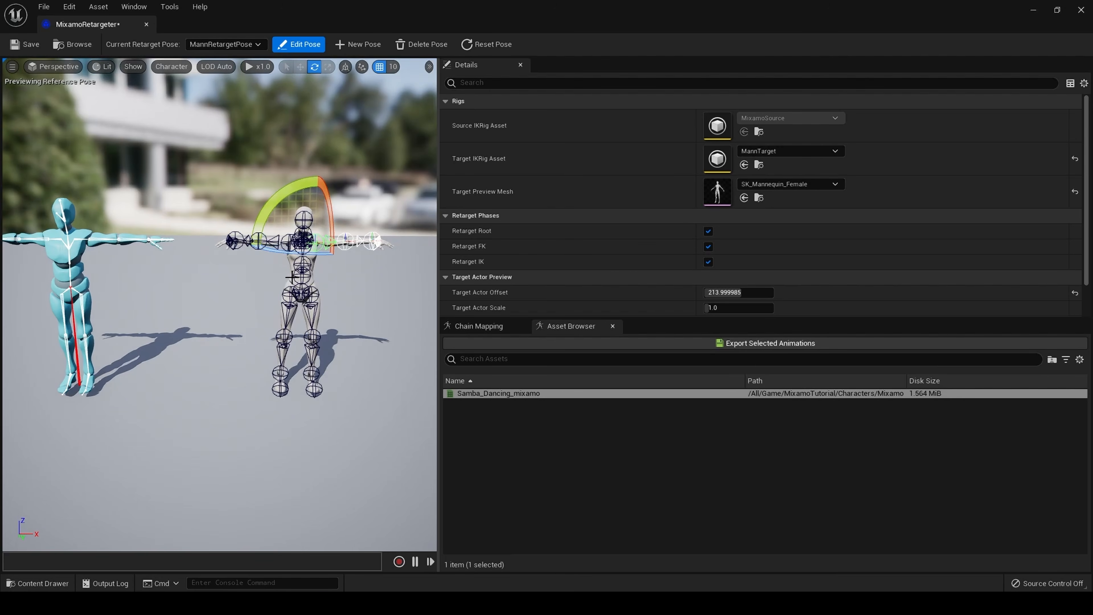
scroll(287, 297, "down", 1)
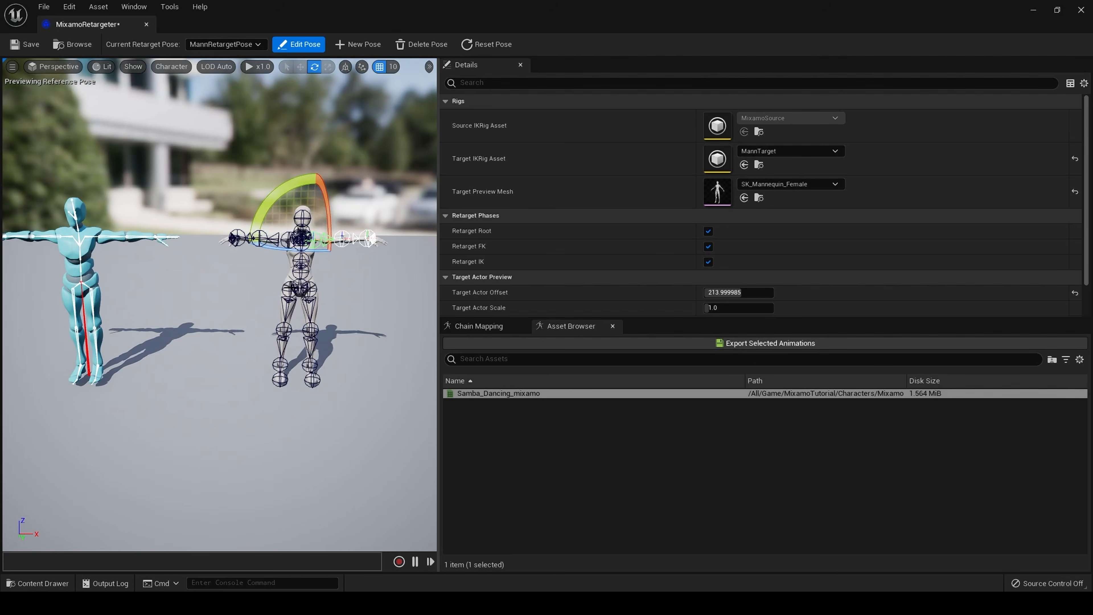
left_click(288, 296)
left_click_drag(244, 257, 237, 280)
left_click(307, 297)
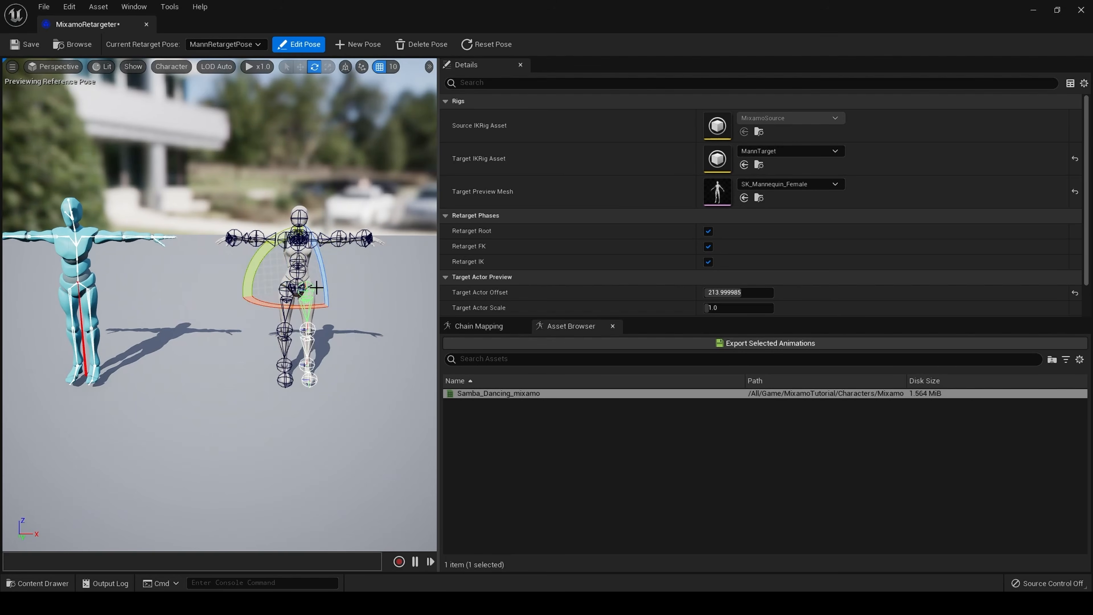
left_click_drag(323, 275, 247, 297)
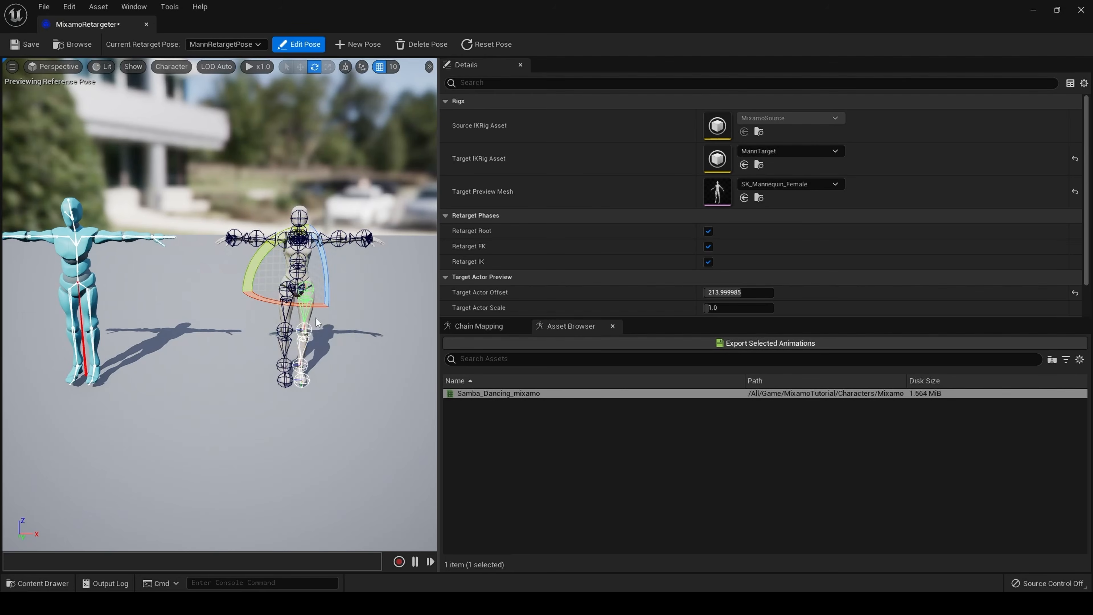
- Adjust the rotation of the target's two hands to match the source character's hands
mouse_move(327, 316)
right_mouse_down()
mouse_move(346, 319)
mouse_move(339, 327)
right_mouse_up()
left_click(228, 232)
left_click_drag(257, 259, 261, 250)
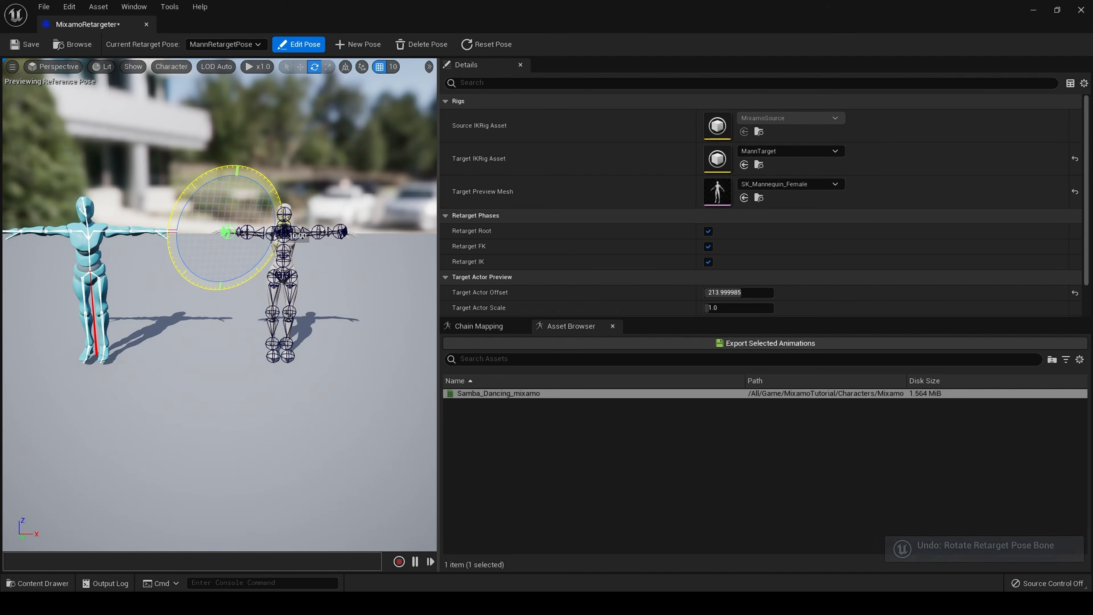
left_click(340, 232)
left_click_drag(392, 191, 395, 194)
- Lower both of the target's upper arms slightly to level them with the source character's arms
left_click(300, 233)
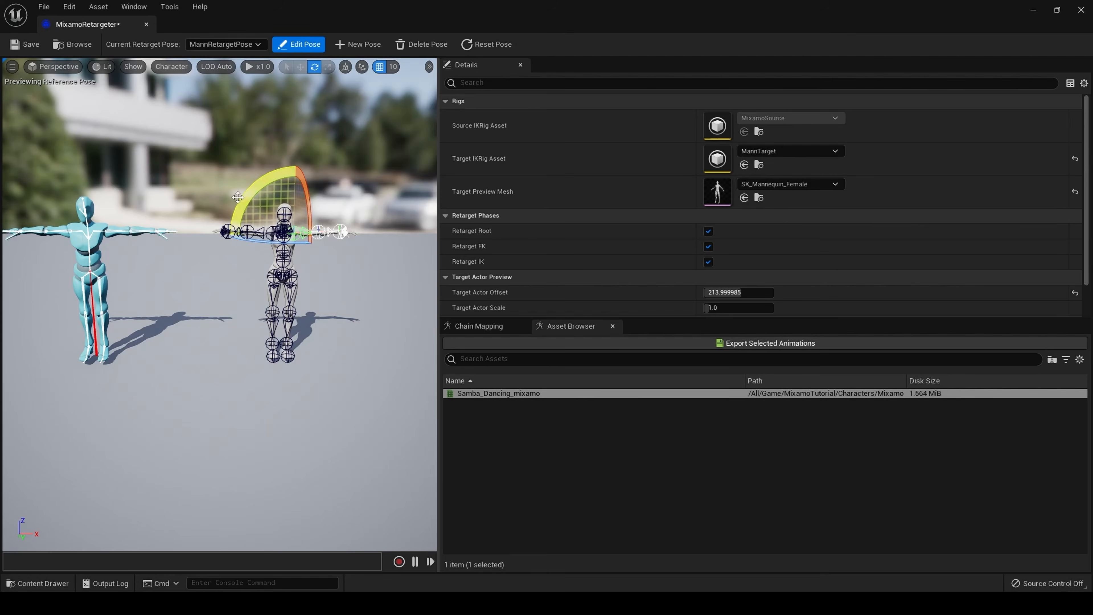
left_click_drag(254, 186, 261, 180)
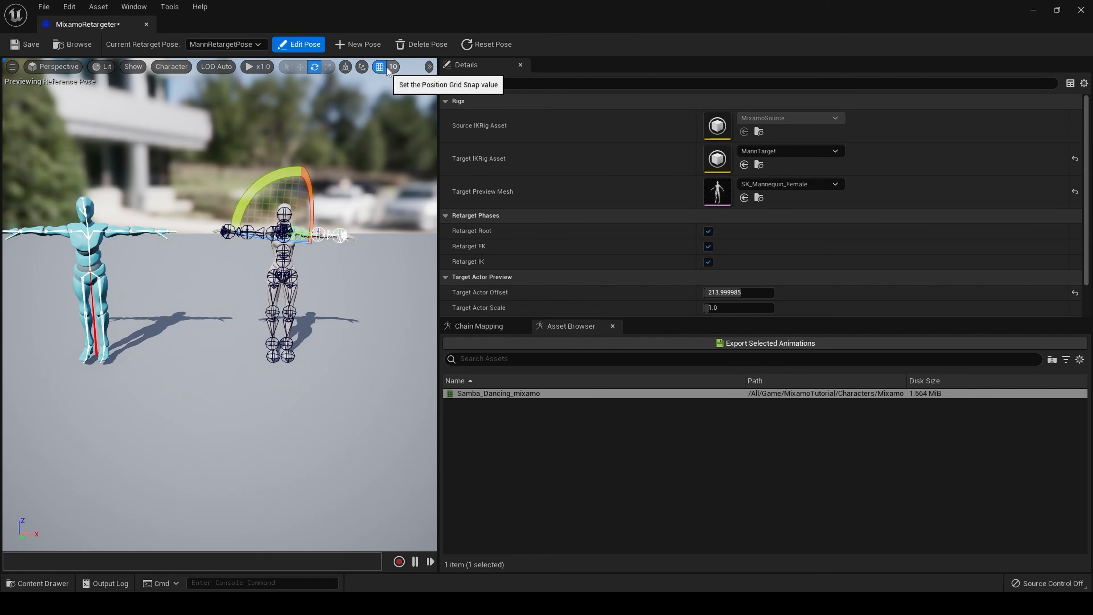
left_click_drag(293, 261, 302, 279)
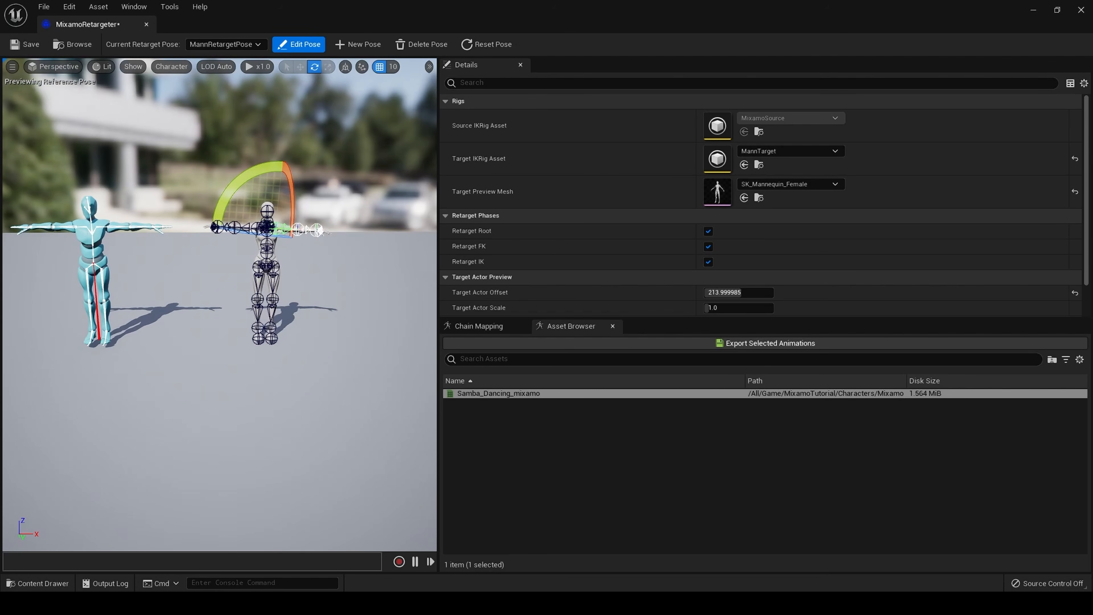
left_click(254, 236)
left_click(250, 229)
left_click_drag(215, 182, 209, 190)
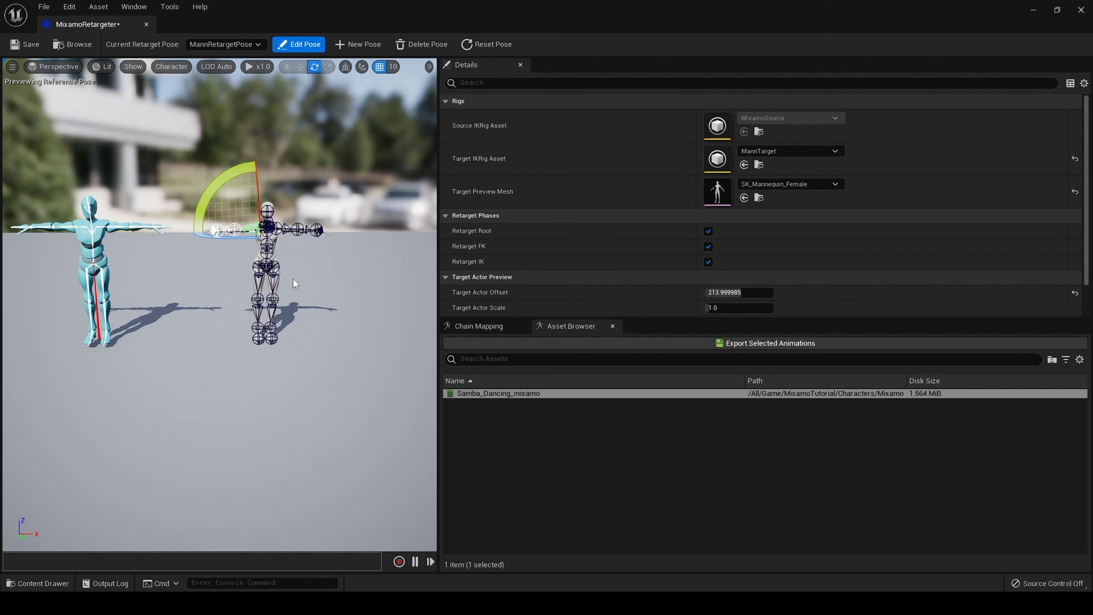
- Switch to the top view and rotate both of the target's forearms back so each arm is straight
left_click(51, 66)
left_click(67, 108)
right_click_drag(401, 402, 290, 407)
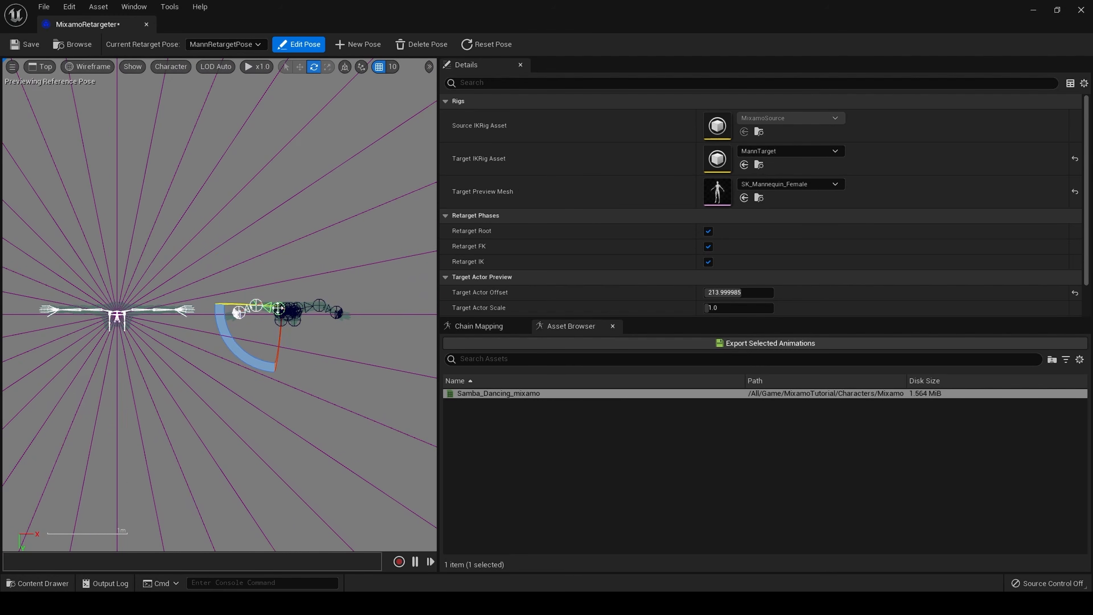
left_click(256, 305)
left_click_drag(210, 289, 222, 271)
left_click(320, 305)
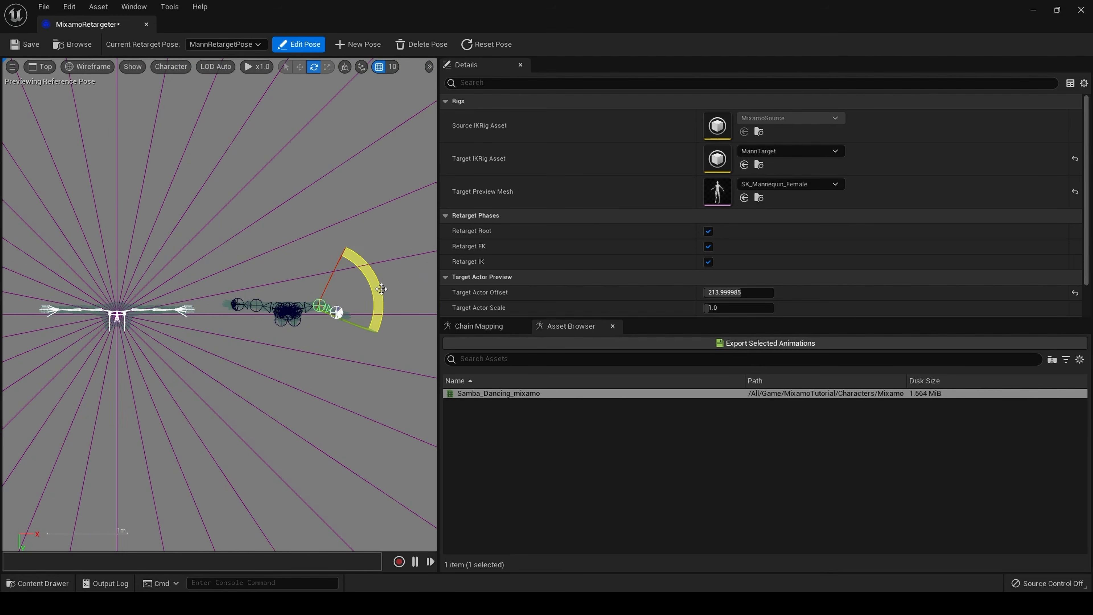
left_click_drag(377, 286, 369, 267)
- Rotate both of the target's upper arms slightly in the top view to align them with the source's T-pose
left_click(300, 310)
left_click(305, 306)
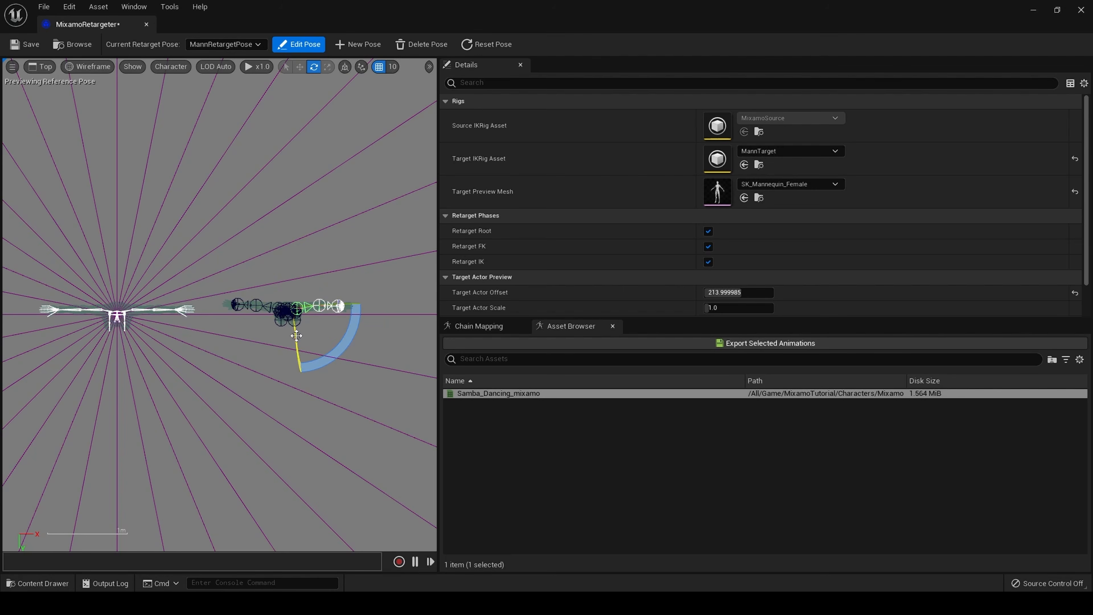
left_click_drag(351, 339, 346, 346)
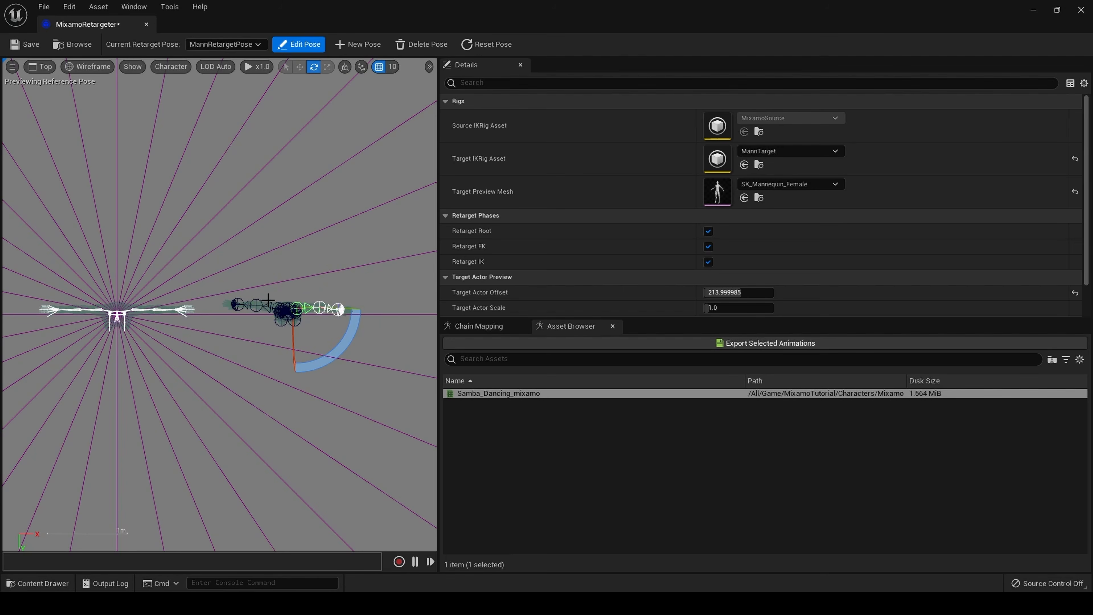
left_click(280, 312)
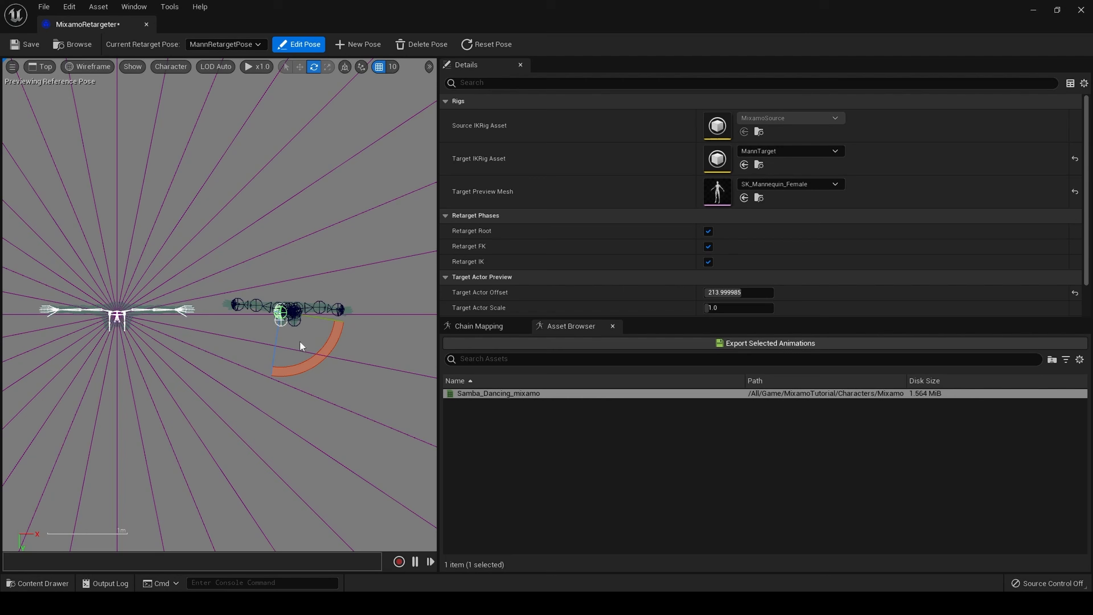
left_click(273, 305)
left_click_drag(240, 348, 238, 347)
left_click_drag(344, 313, 346, 319)
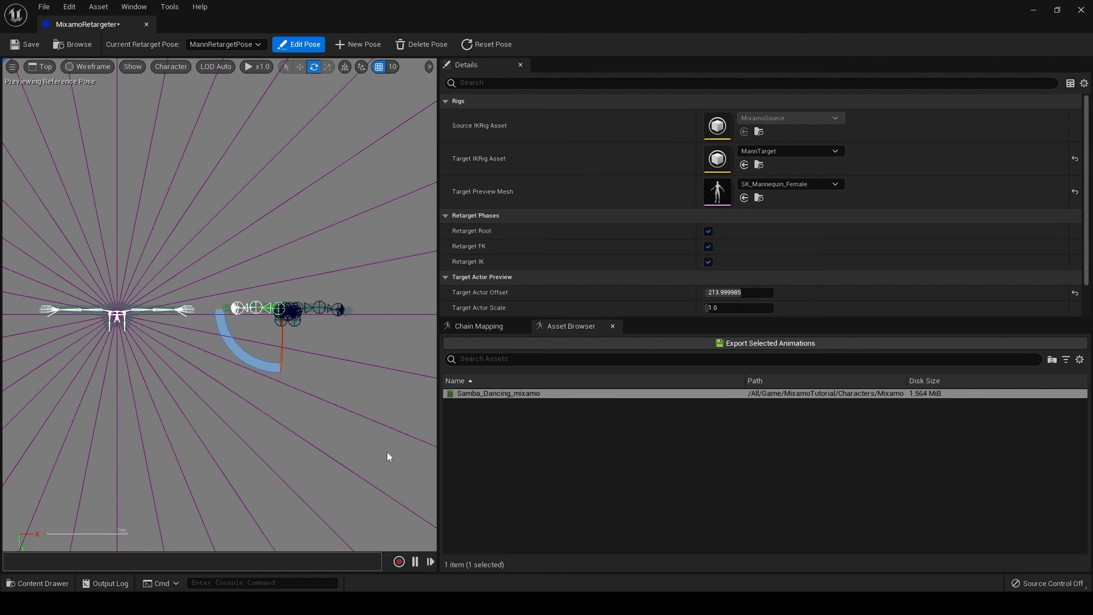
- Return to the perspective view with both characters framed and finish editing the retarget pose
left_click(42, 68)
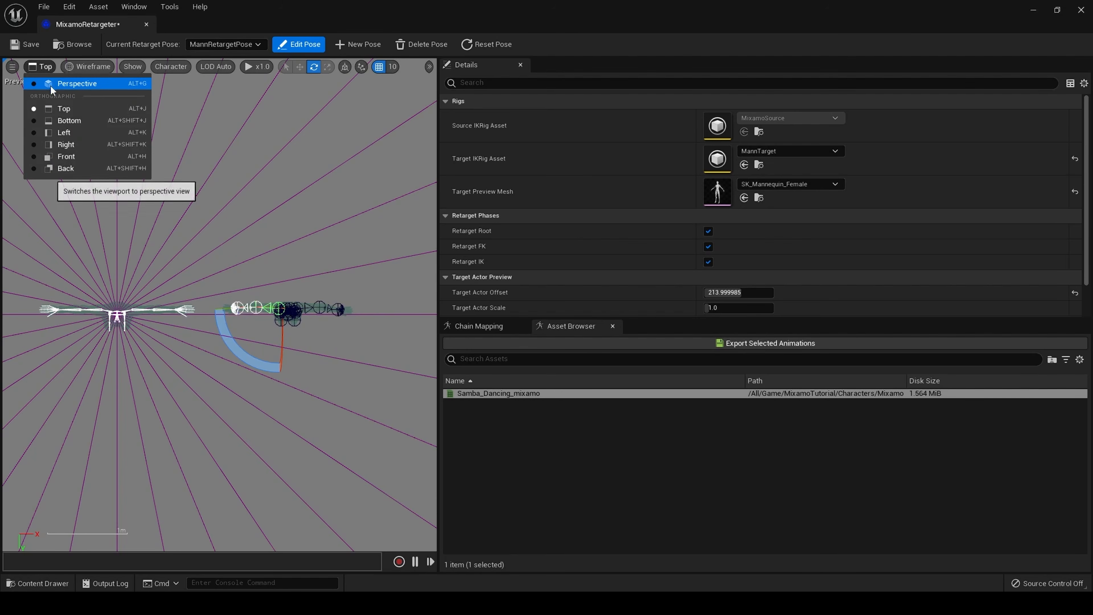
left_click(50, 84)
scroll(307, 308, "down", 5)
right_click_drag(334, 330, 356, 303)
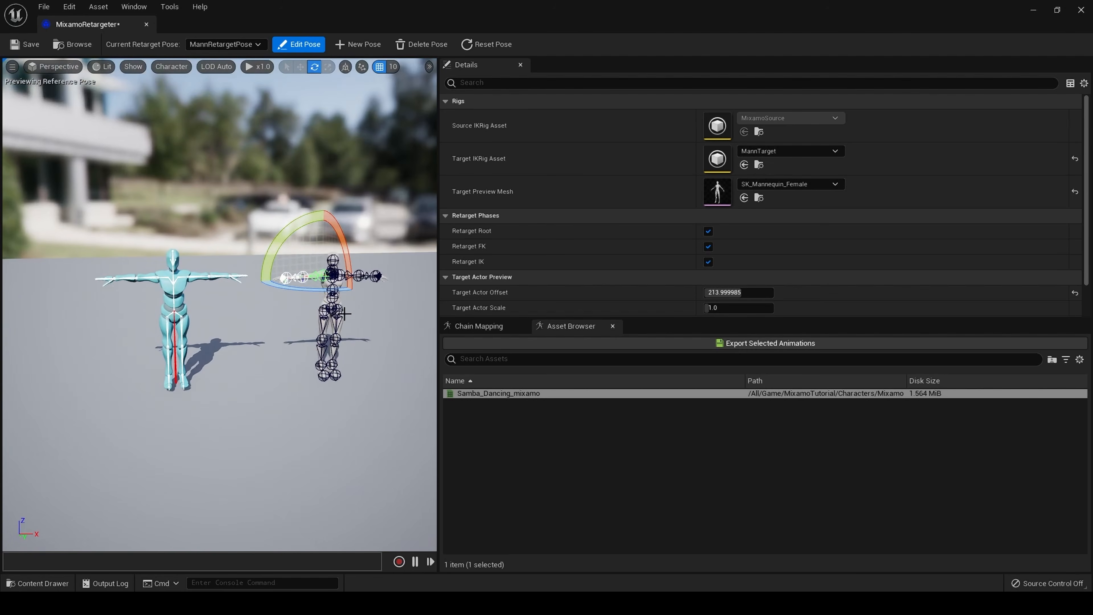
left_click(300, 46)
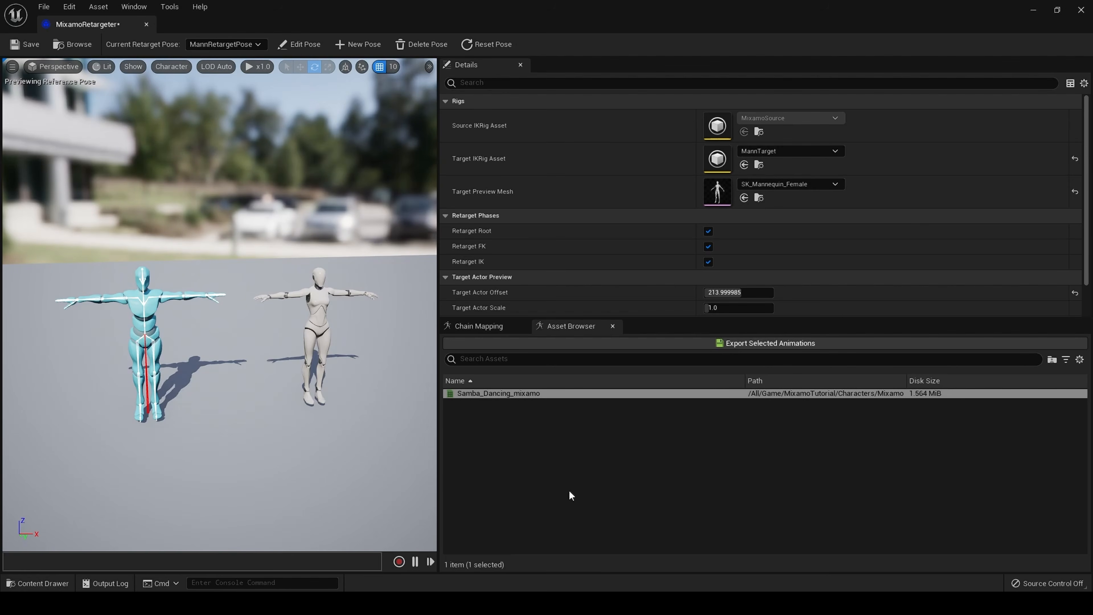
- Preview Samba_Dancing_mixamo on both characters, then export its retargeted version to MixamoTutorial/Animations and open the exported asset
mouse_move(512, 395)
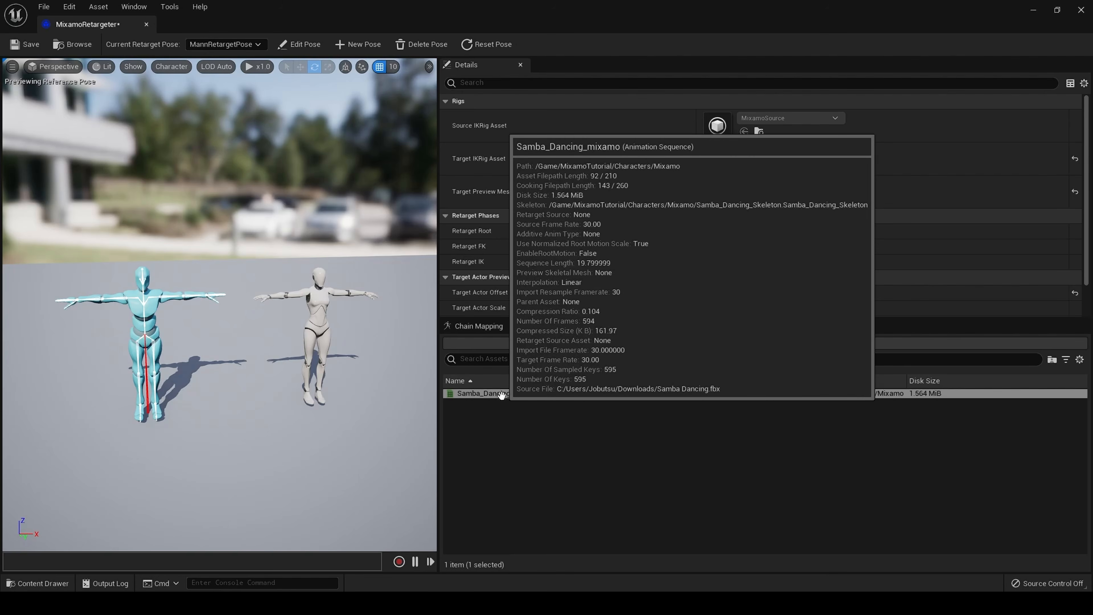
double_click(501, 395)
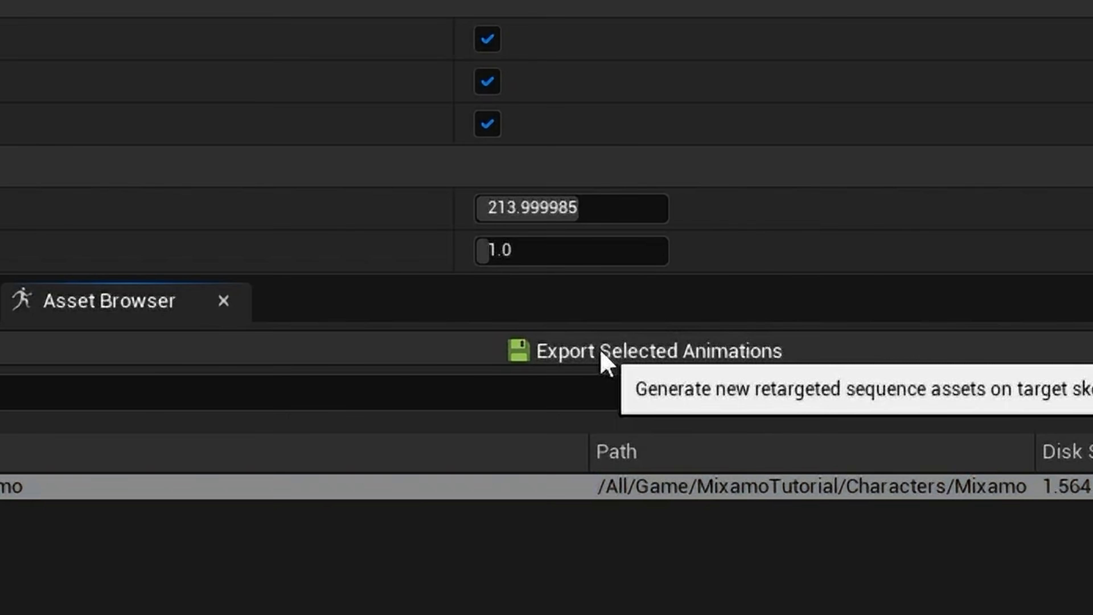
left_click(604, 359)
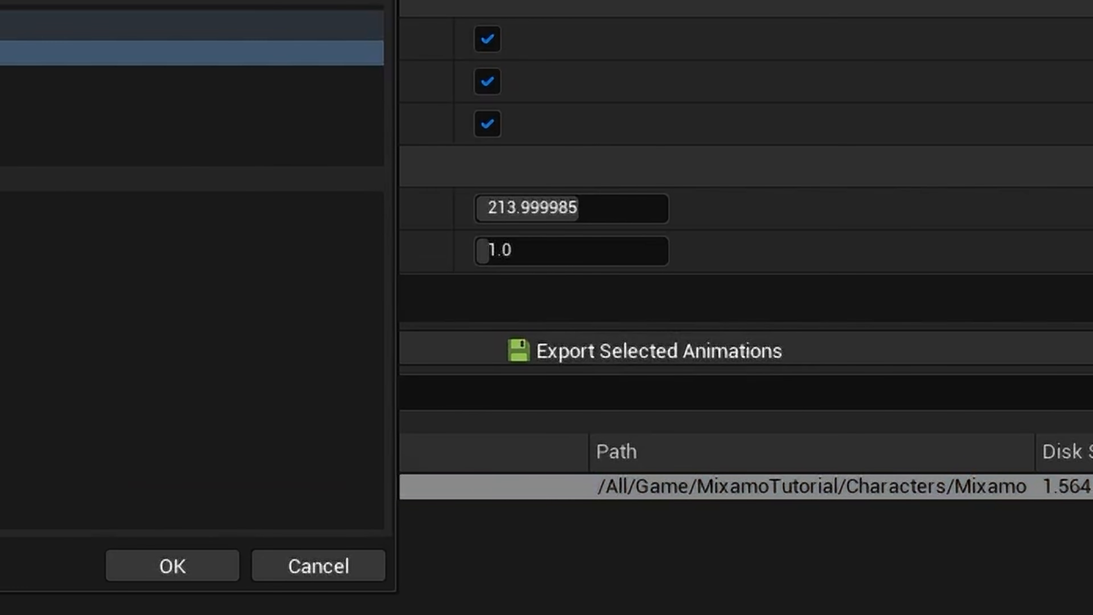
left_click(477, 282)
left_click(485, 292)
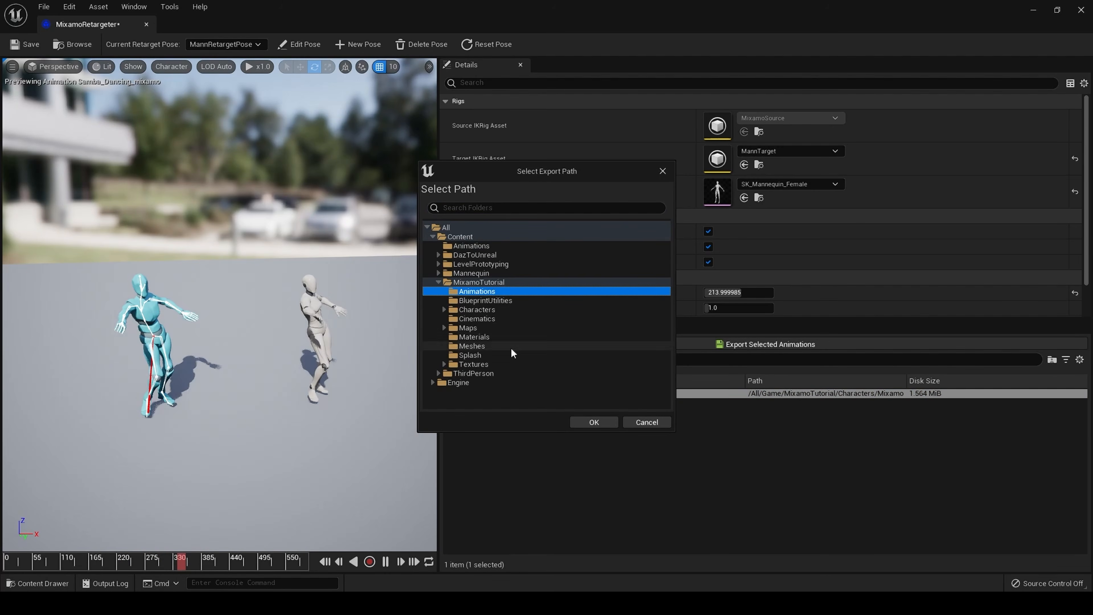
left_click(591, 426)
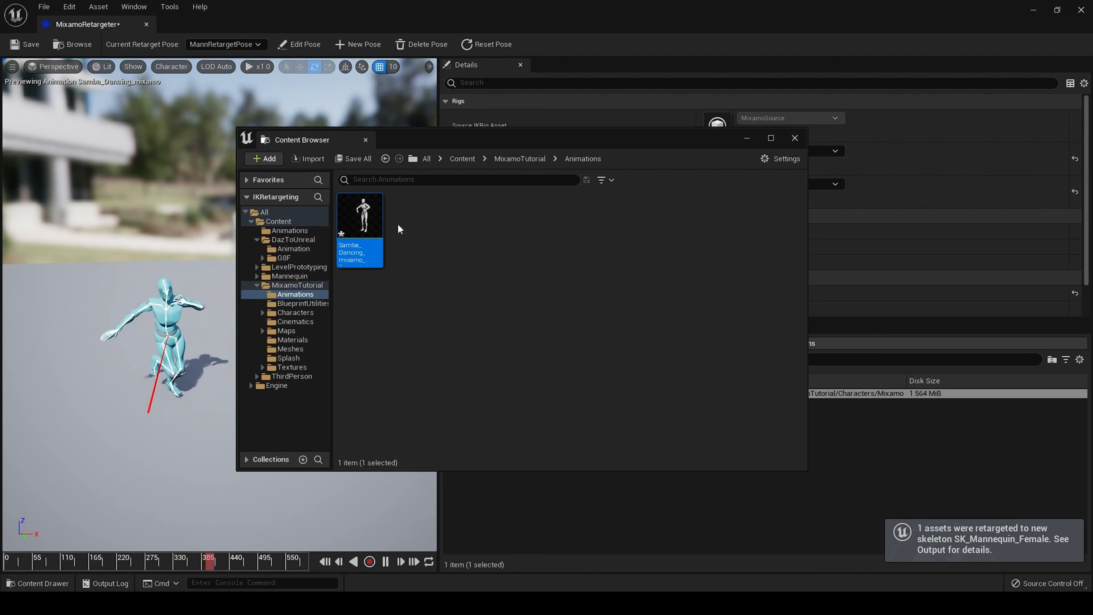
double_click(369, 216)
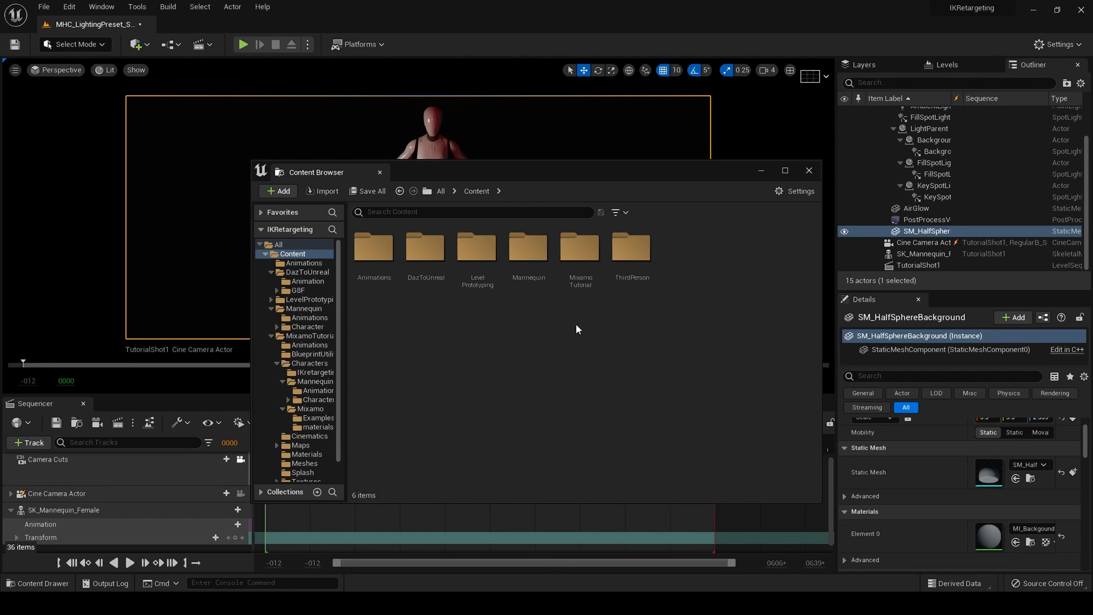
- Browse the project content to the MixamoTutorial/Characters/Mixamo/Examples folder
double_click(580, 267)
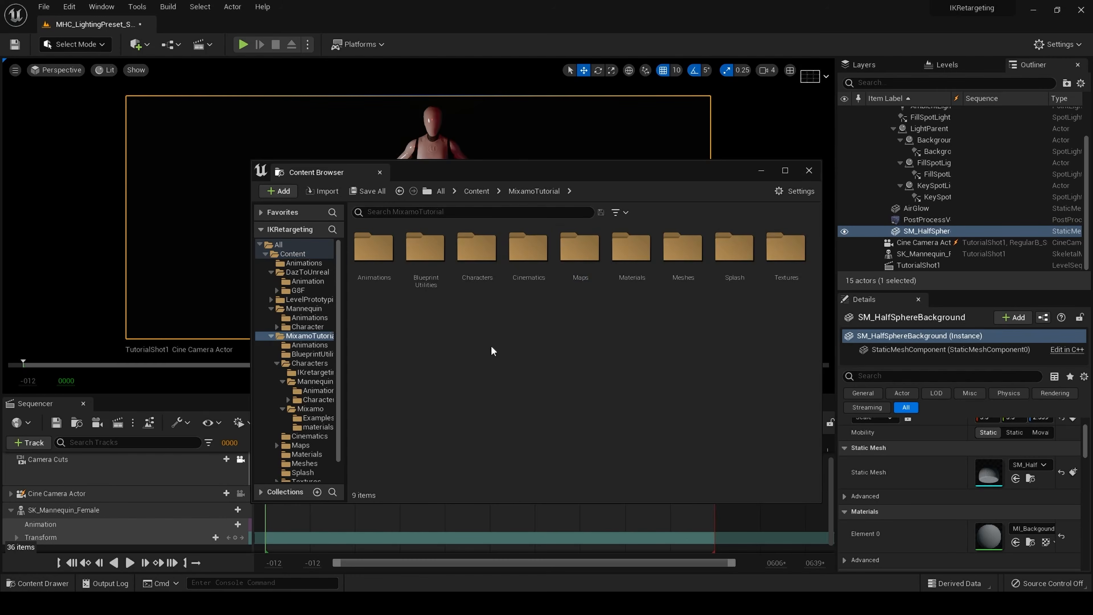
double_click(479, 258)
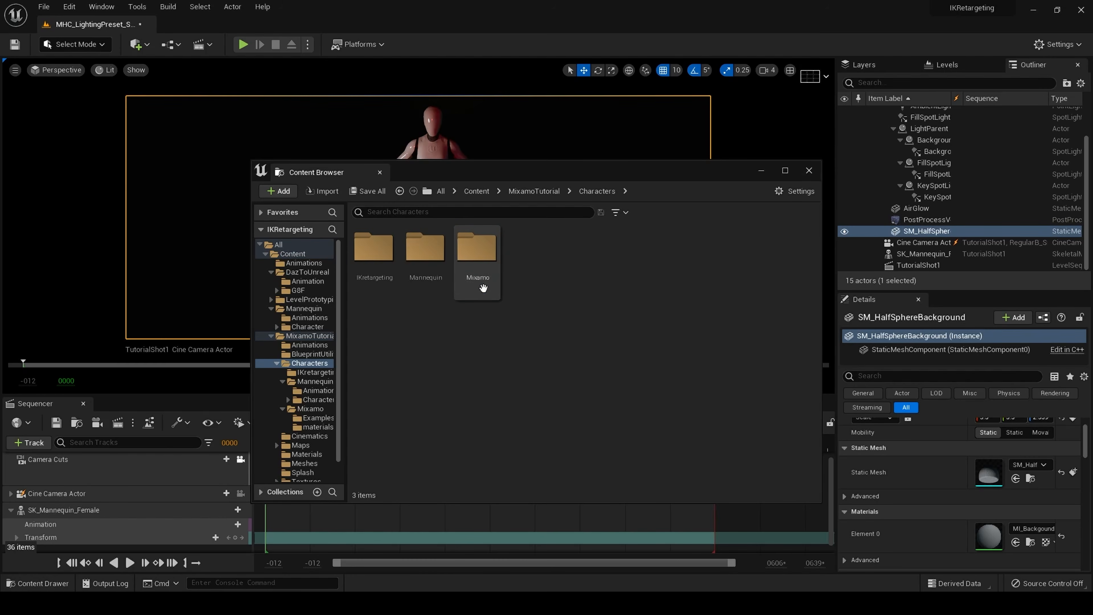
double_click(482, 284)
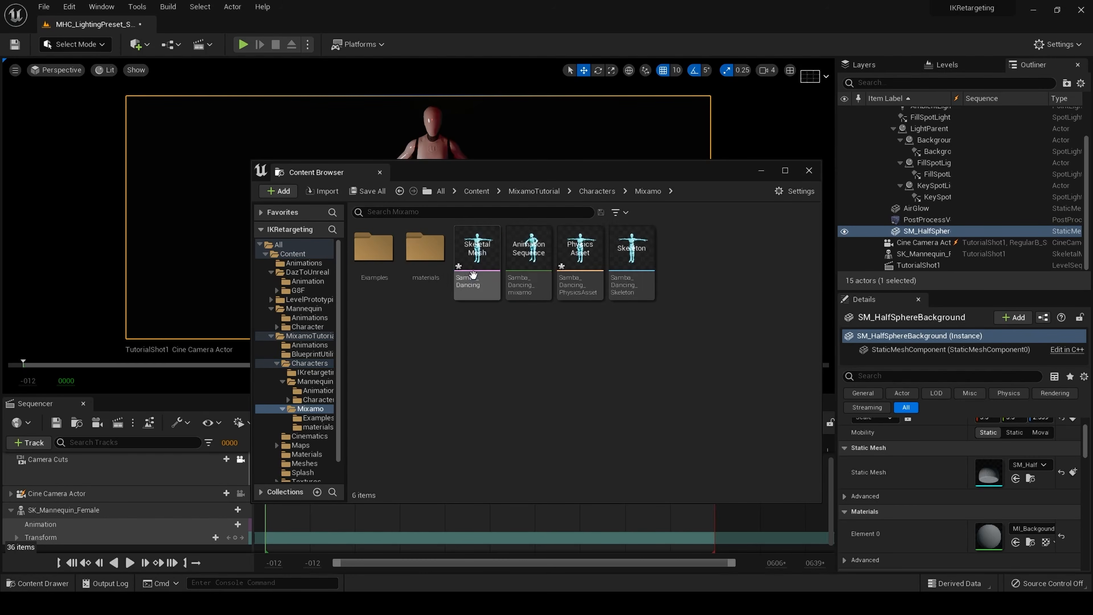
double_click(387, 278)
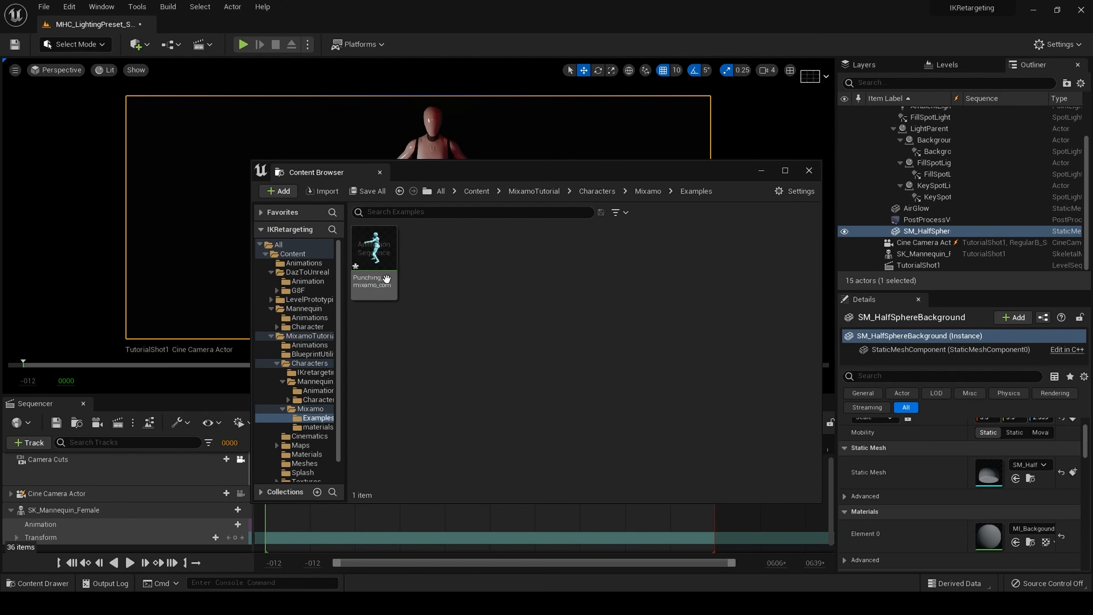
- Start Duplicate and Retarget Animation Assets for the Punching_mixamo_com animation, with MixamoRetargeter as the IK retargeter
right_click(375, 257)
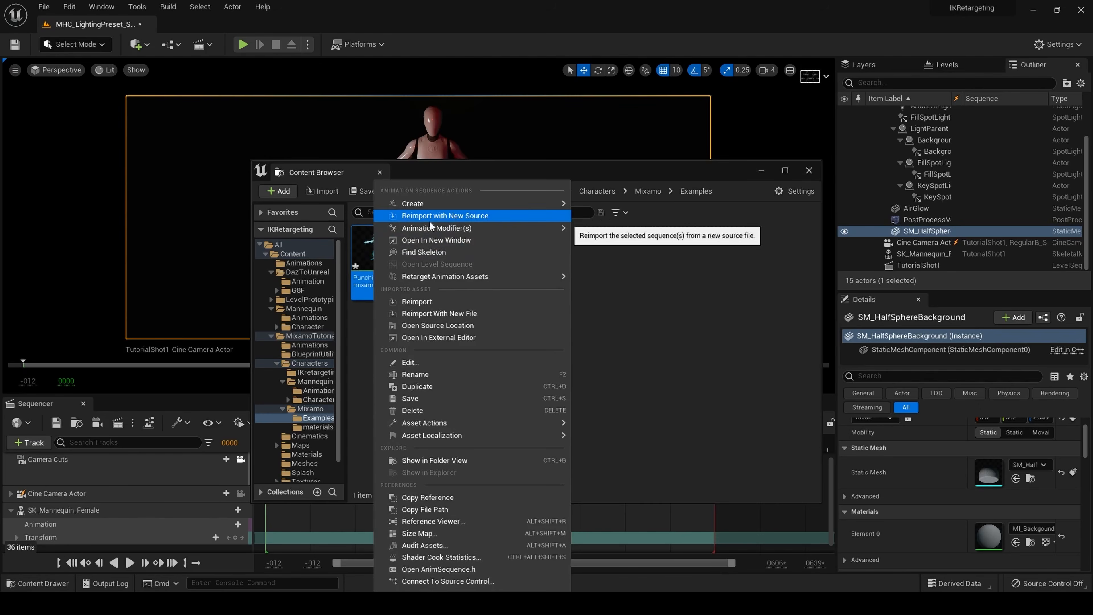
right_click(364, 269)
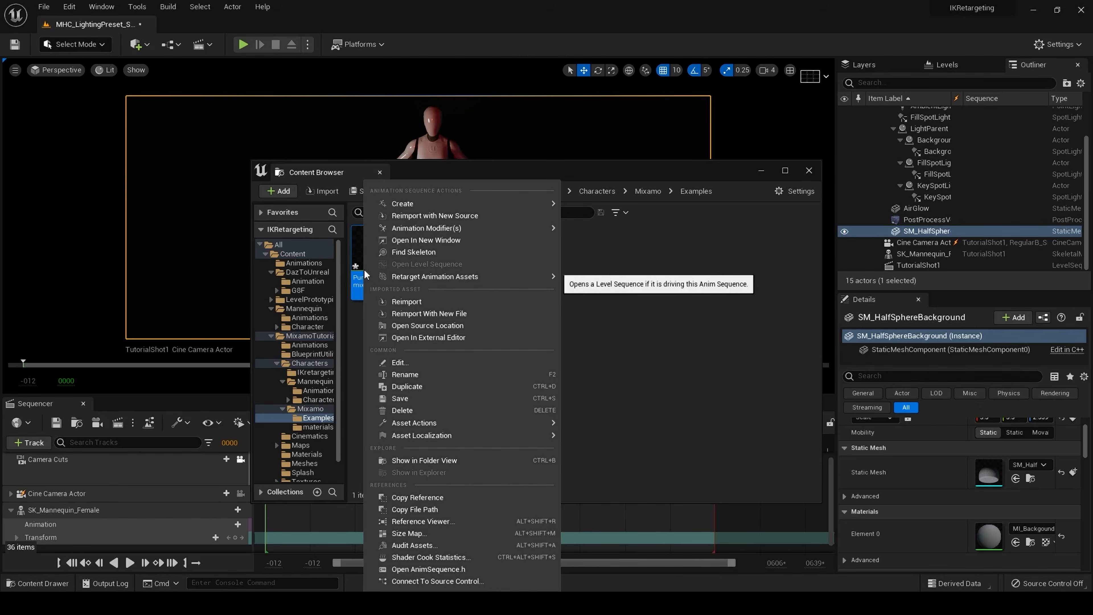
mouse_move(366, 271)
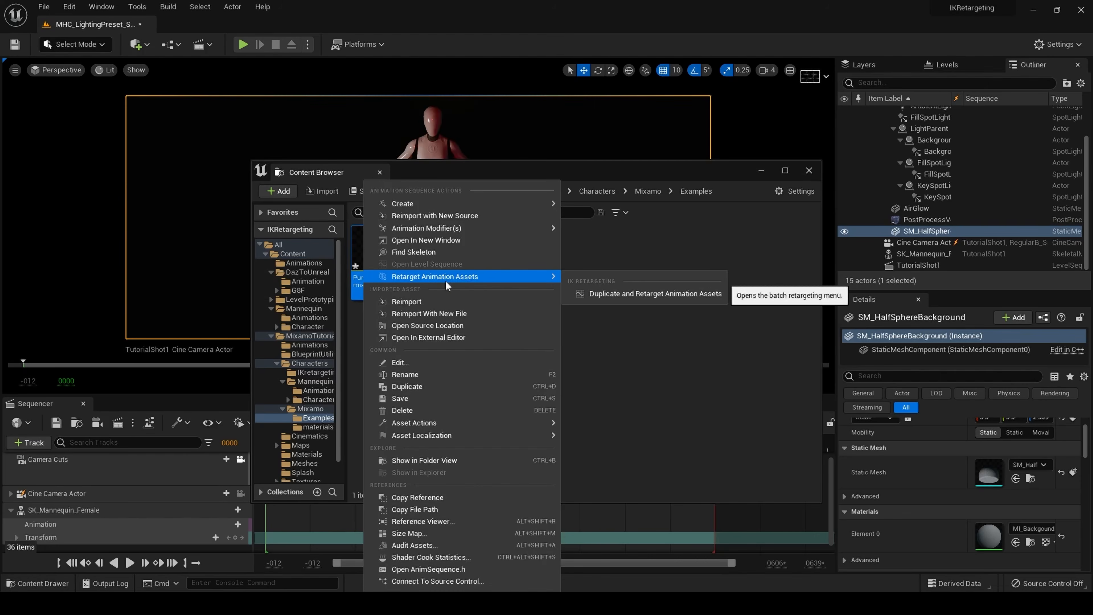
left_click(637, 296)
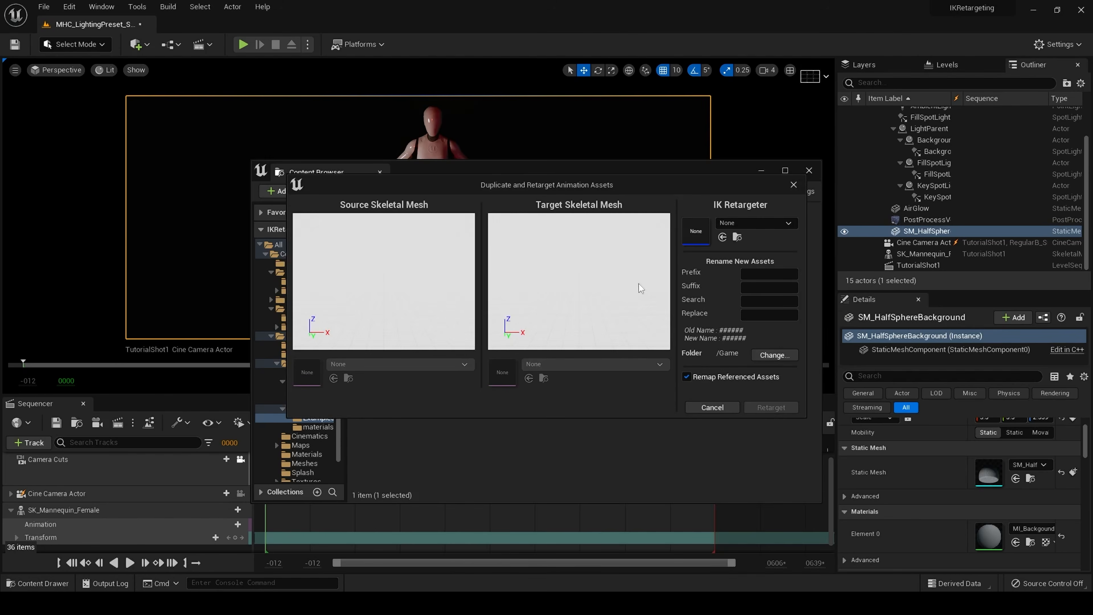
left_click_drag(643, 190, 621, 128)
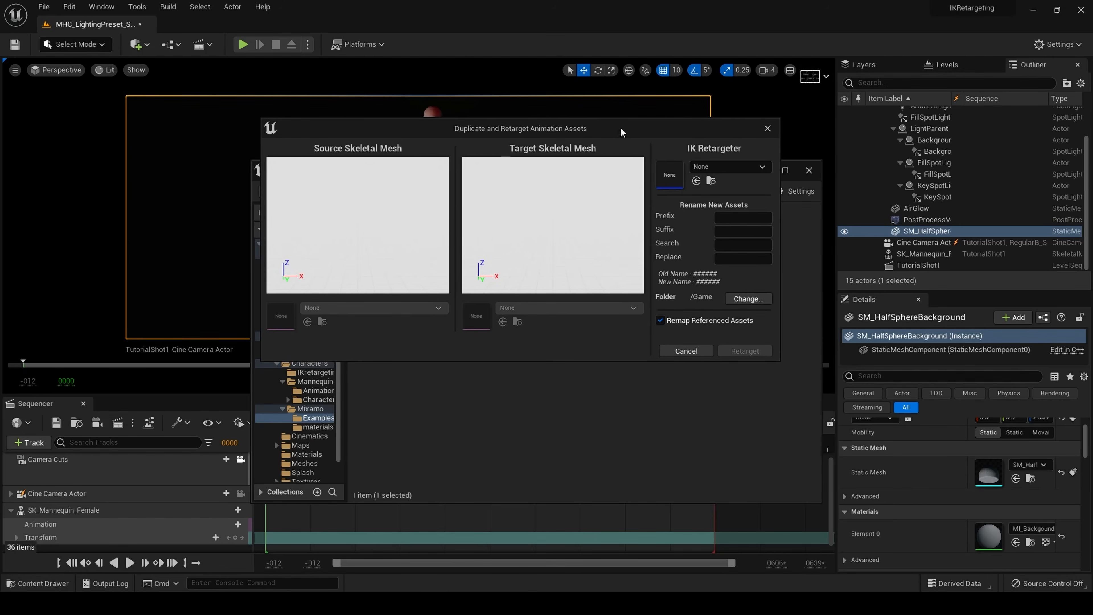
left_click(739, 169)
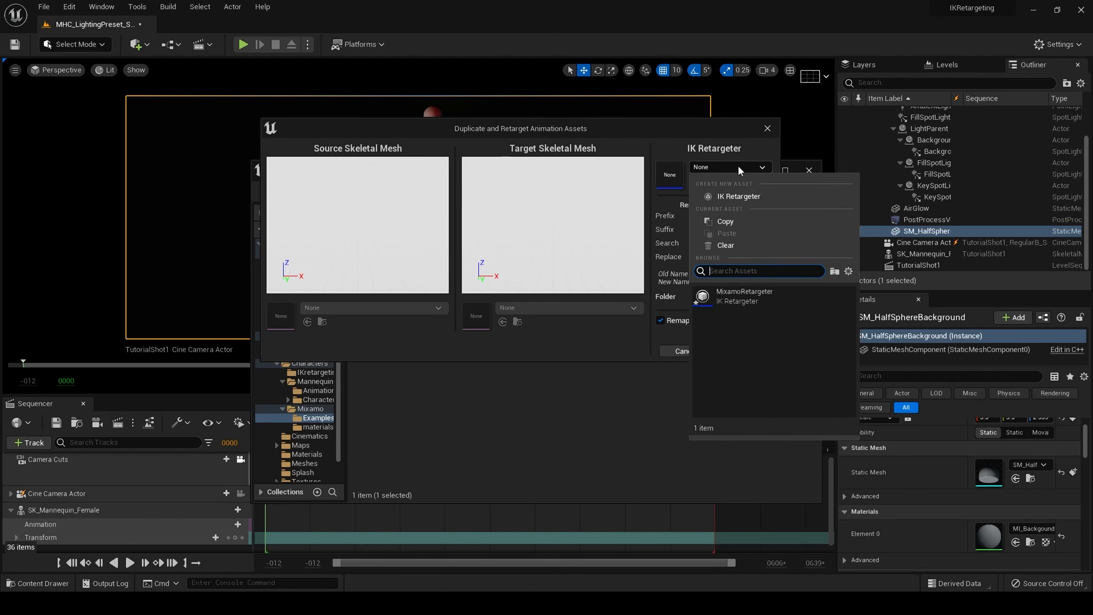
left_click(738, 297)
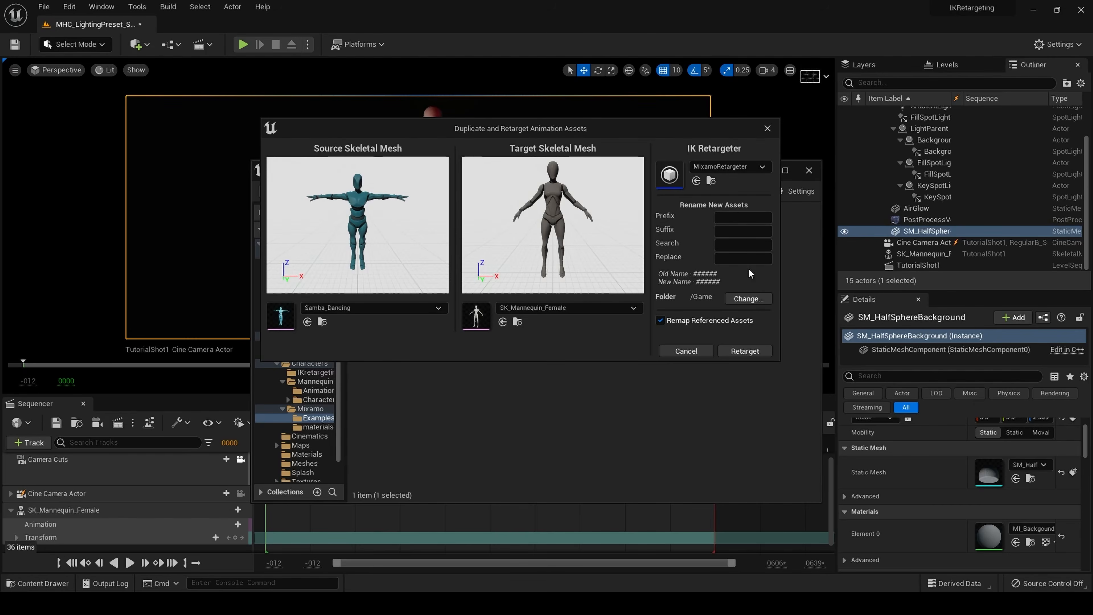
- Retarget the punching animation into the MixamoTutorial/Animations folder and open the new animation asset
left_click(747, 301)
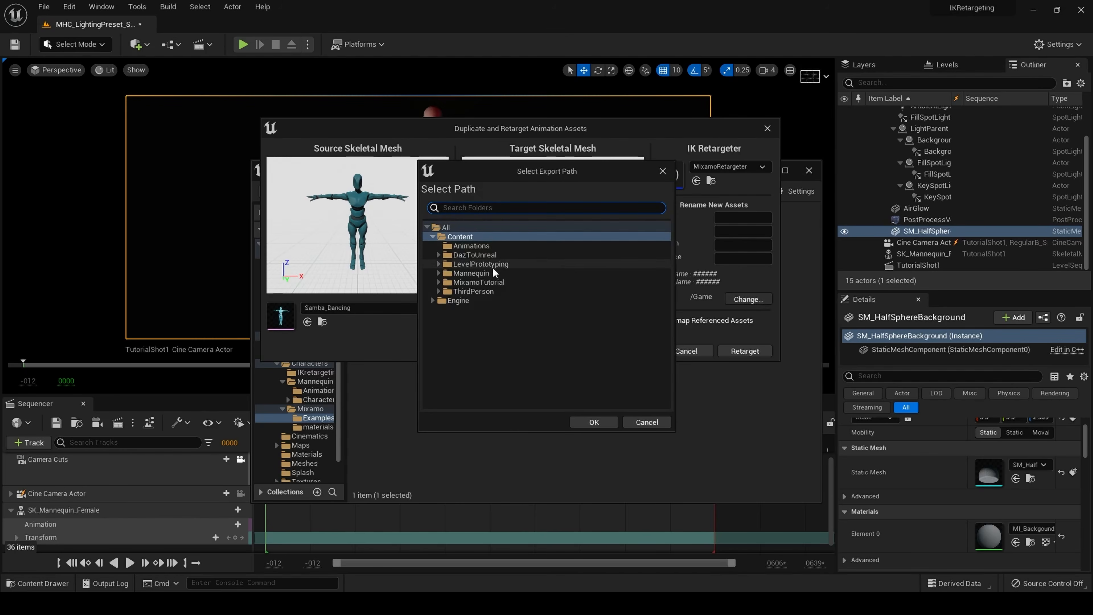
double_click(486, 282)
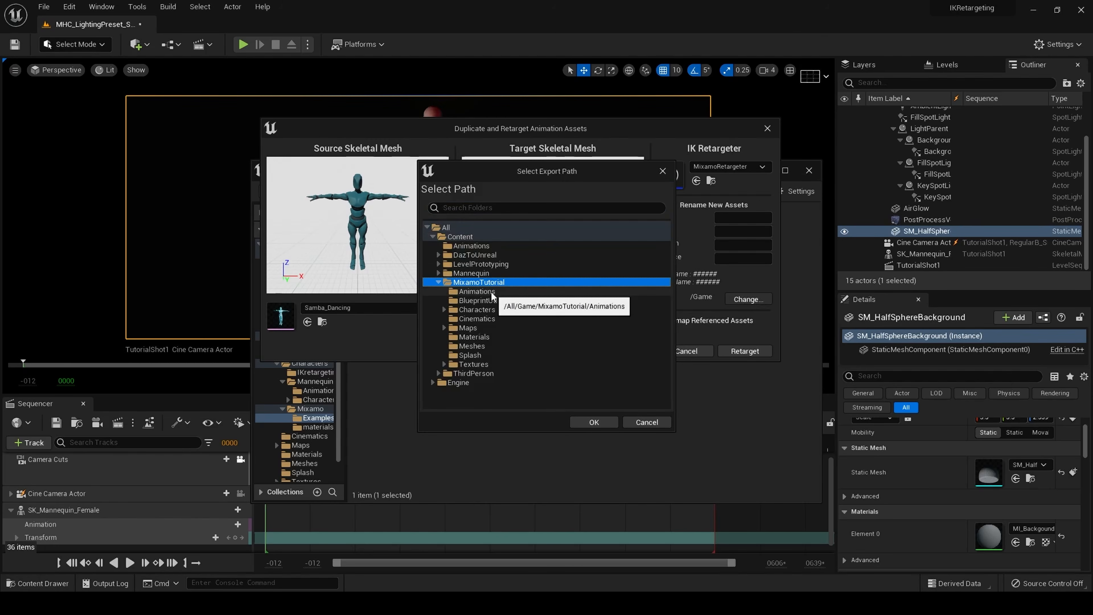
left_click(477, 292)
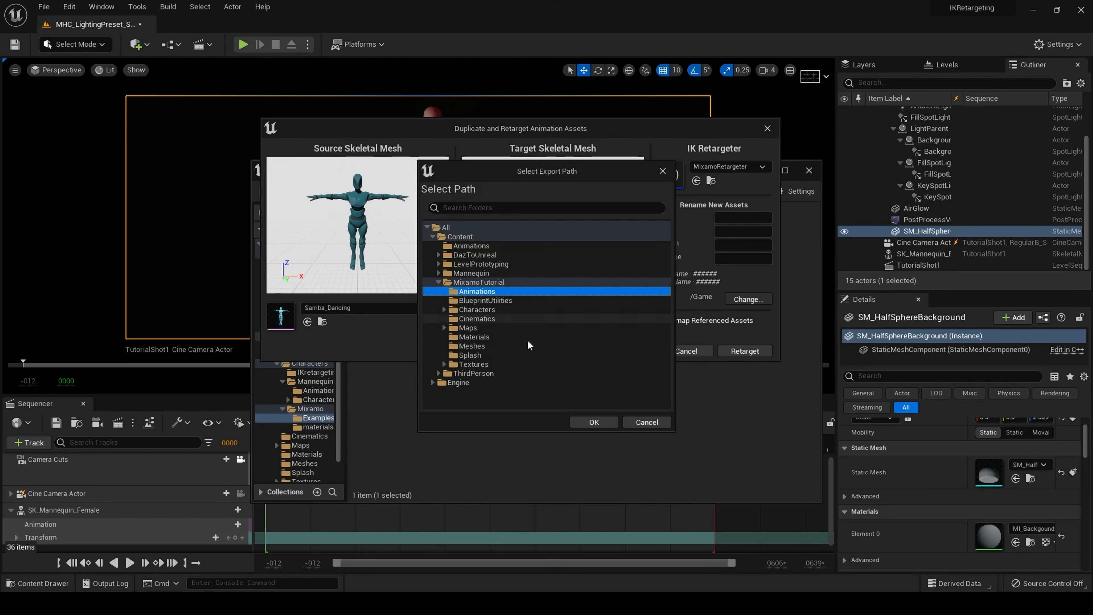
left_click(594, 422)
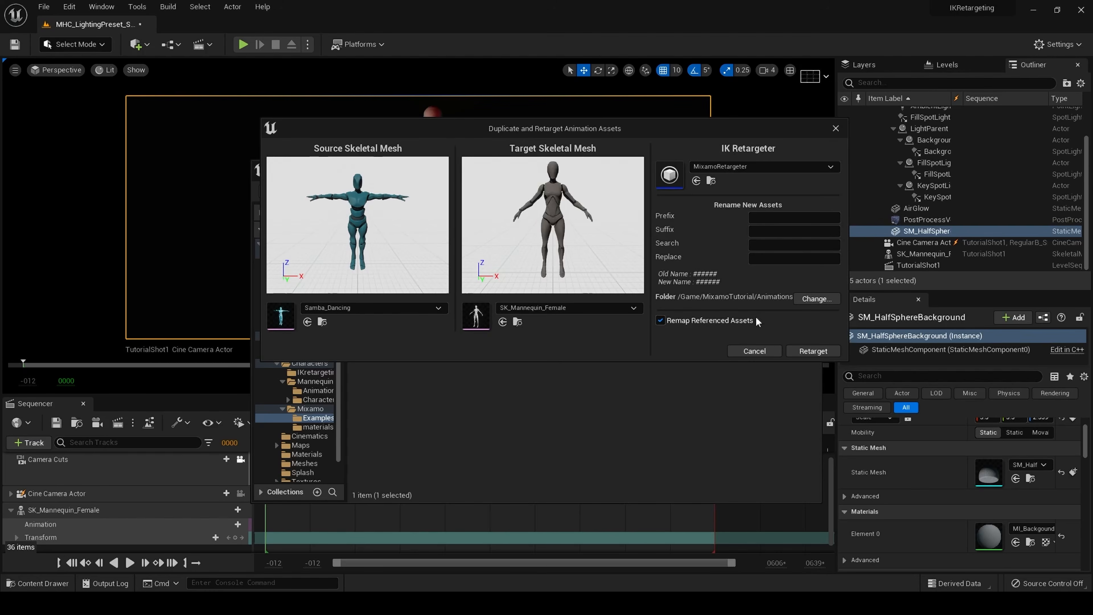
left_click(821, 351)
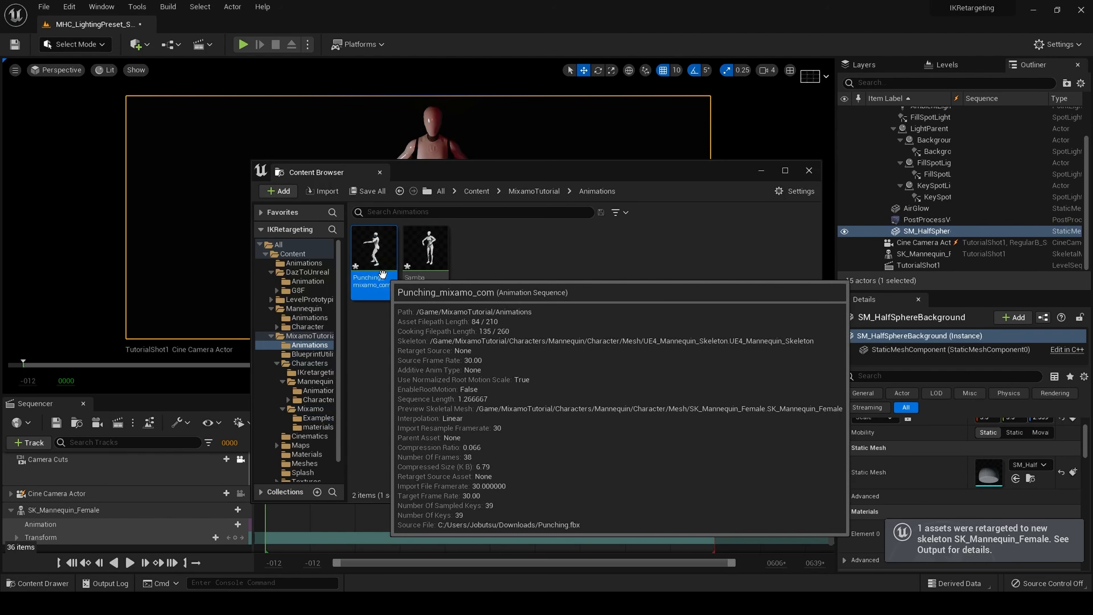
double_click(383, 274)
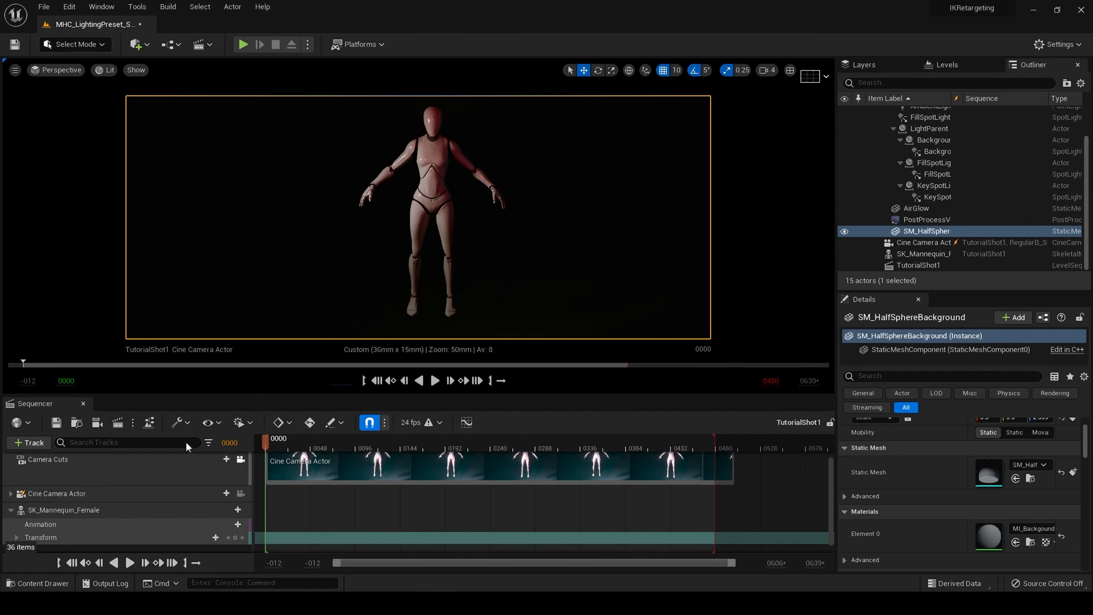
- Add Samba_Dancing_mixamo_Retargeted to the Animation track of SK_Mannequin_Female in the TutorialShot1 sequence and play it
left_click(147, 513)
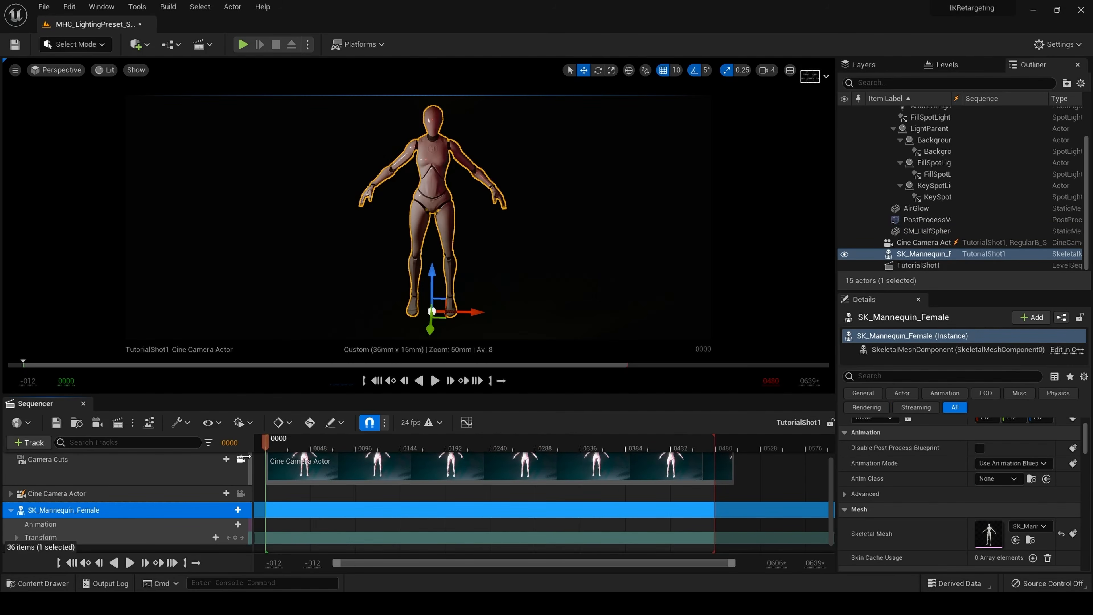
left_click(142, 525)
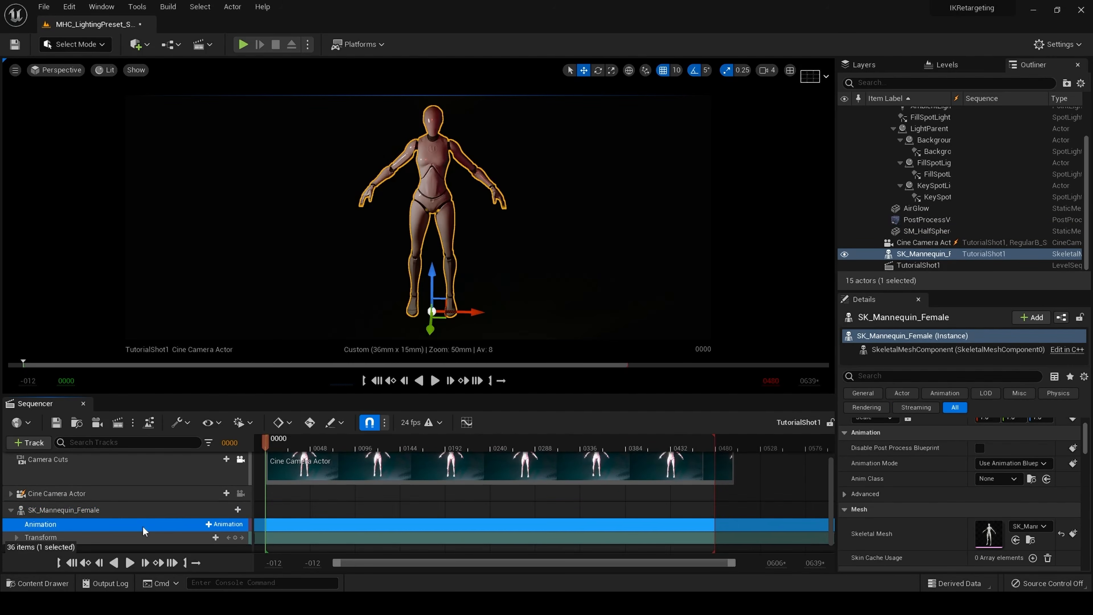
left_click(225, 508)
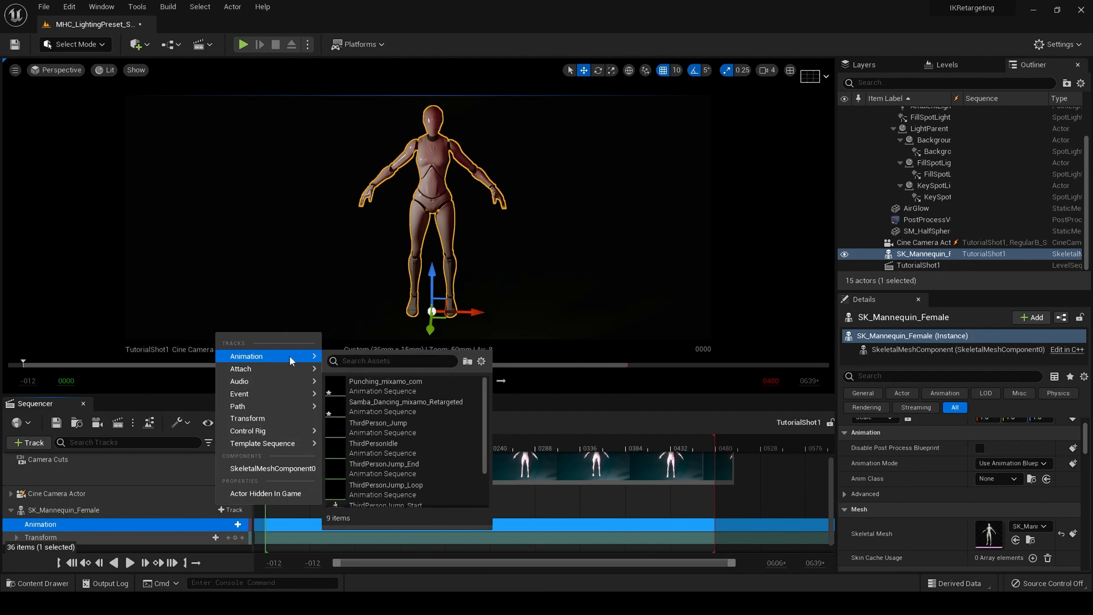
left_click(123, 529)
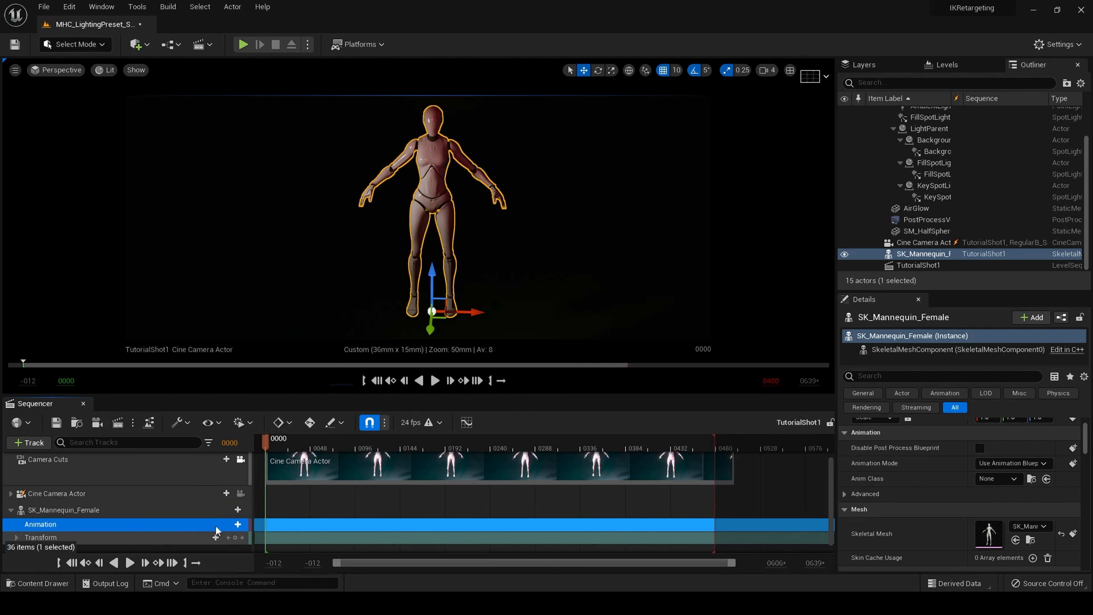
left_click(218, 524)
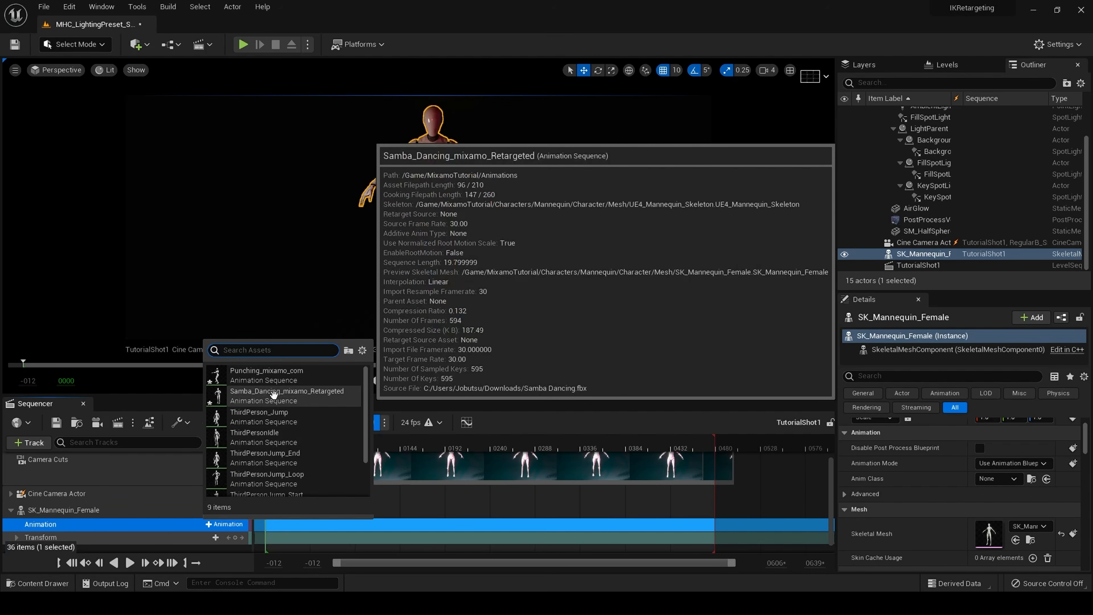
left_click(273, 394)
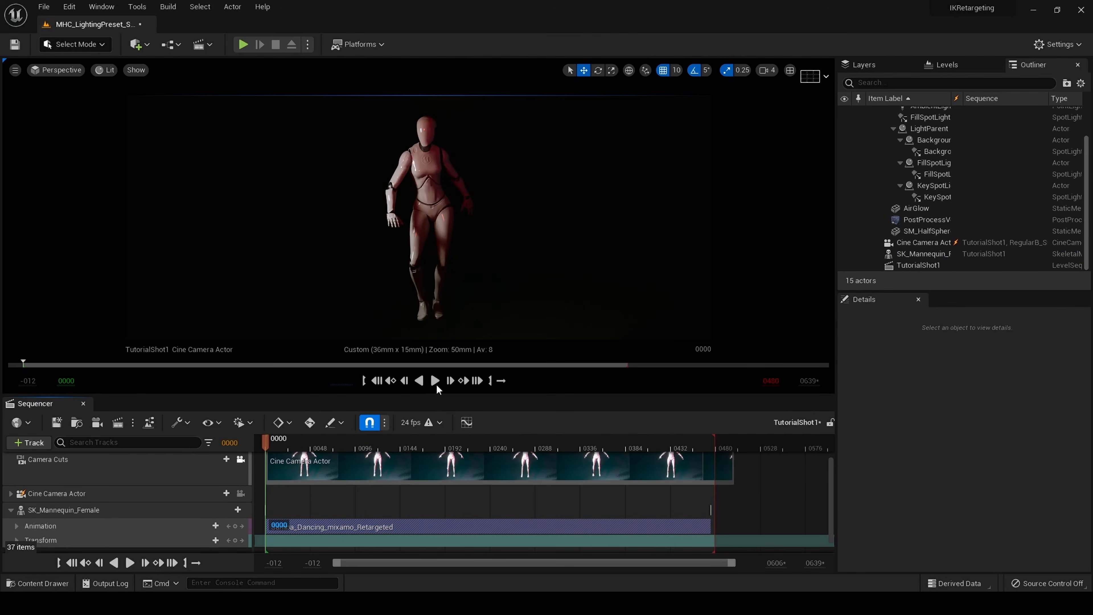
left_click(435, 381)
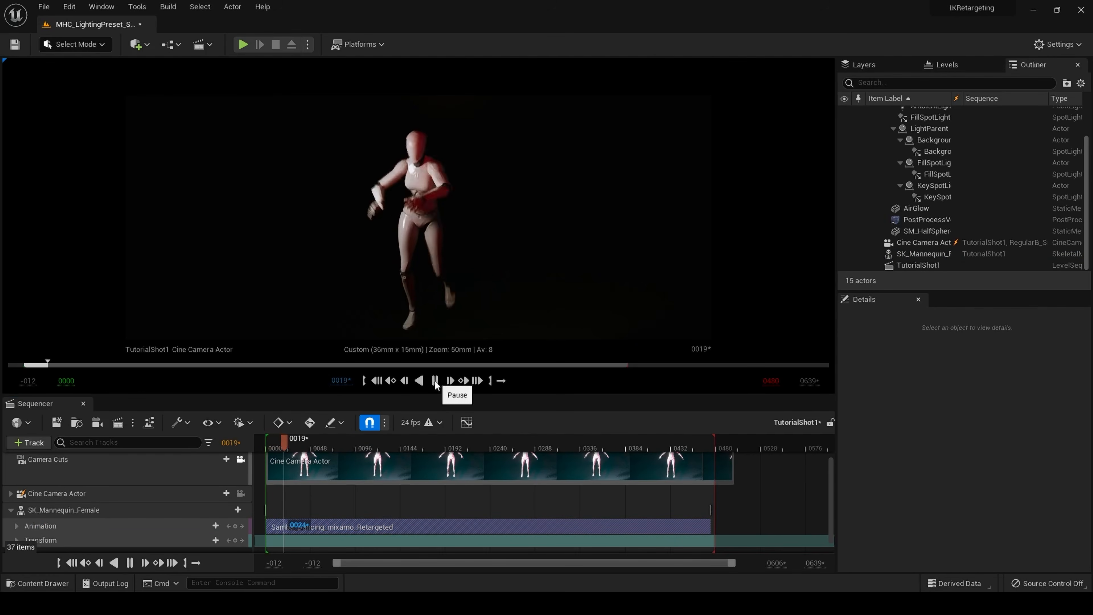